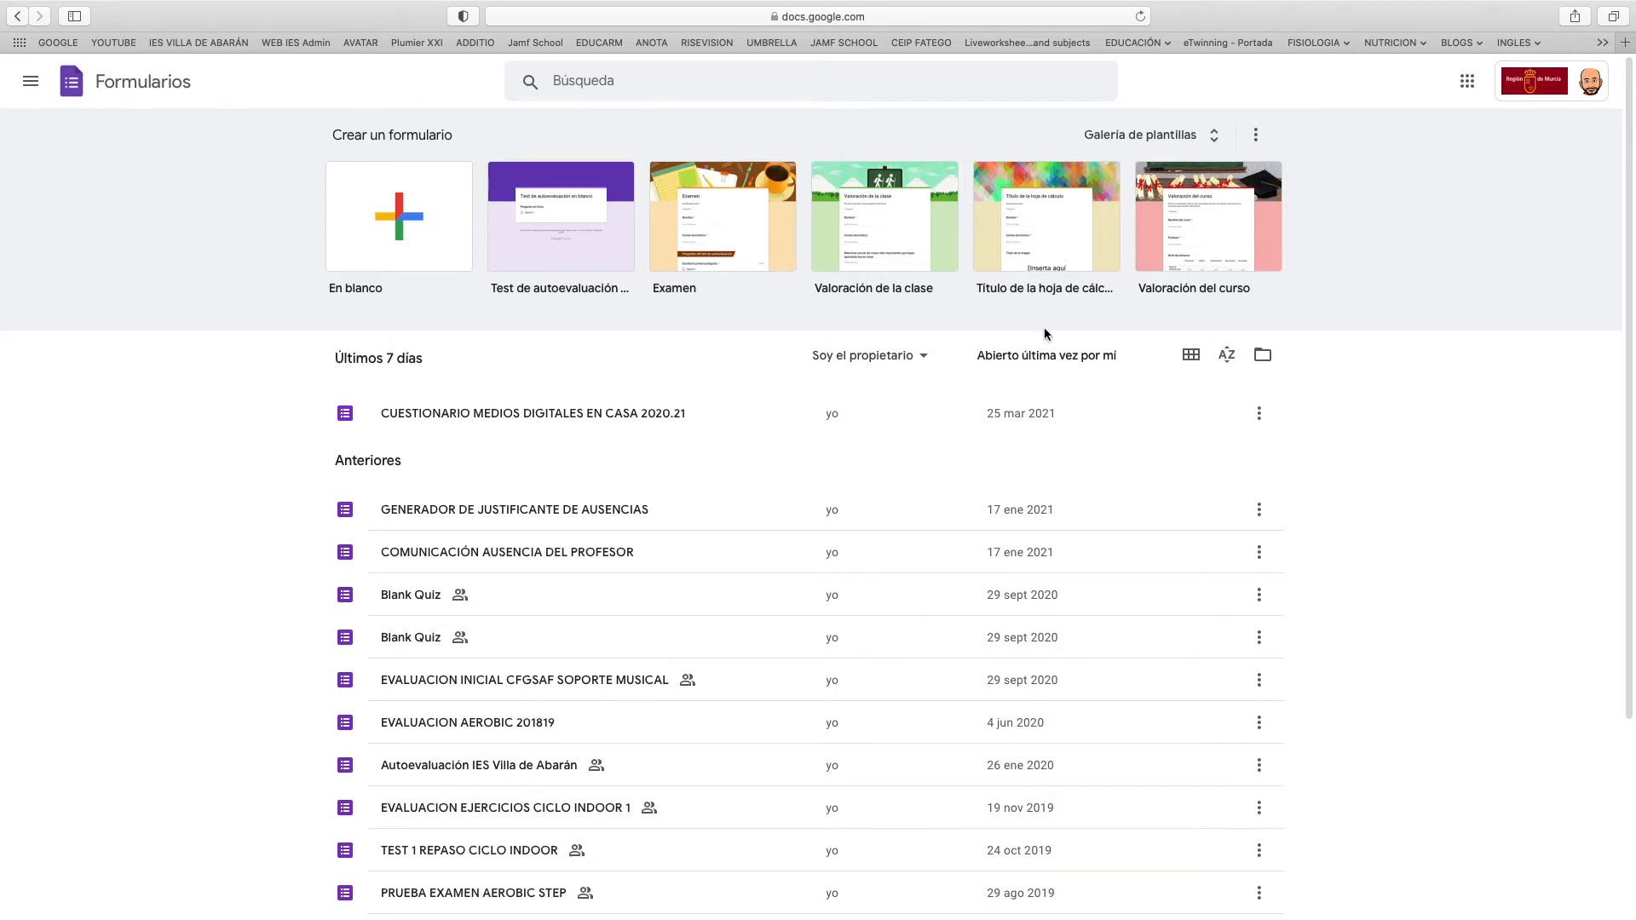
Create a blank form and title it "PREEVALUACIÓN 4º ESO".
scroll(501, 620, "down", 3)
scroll(502, 619, "up", 3)
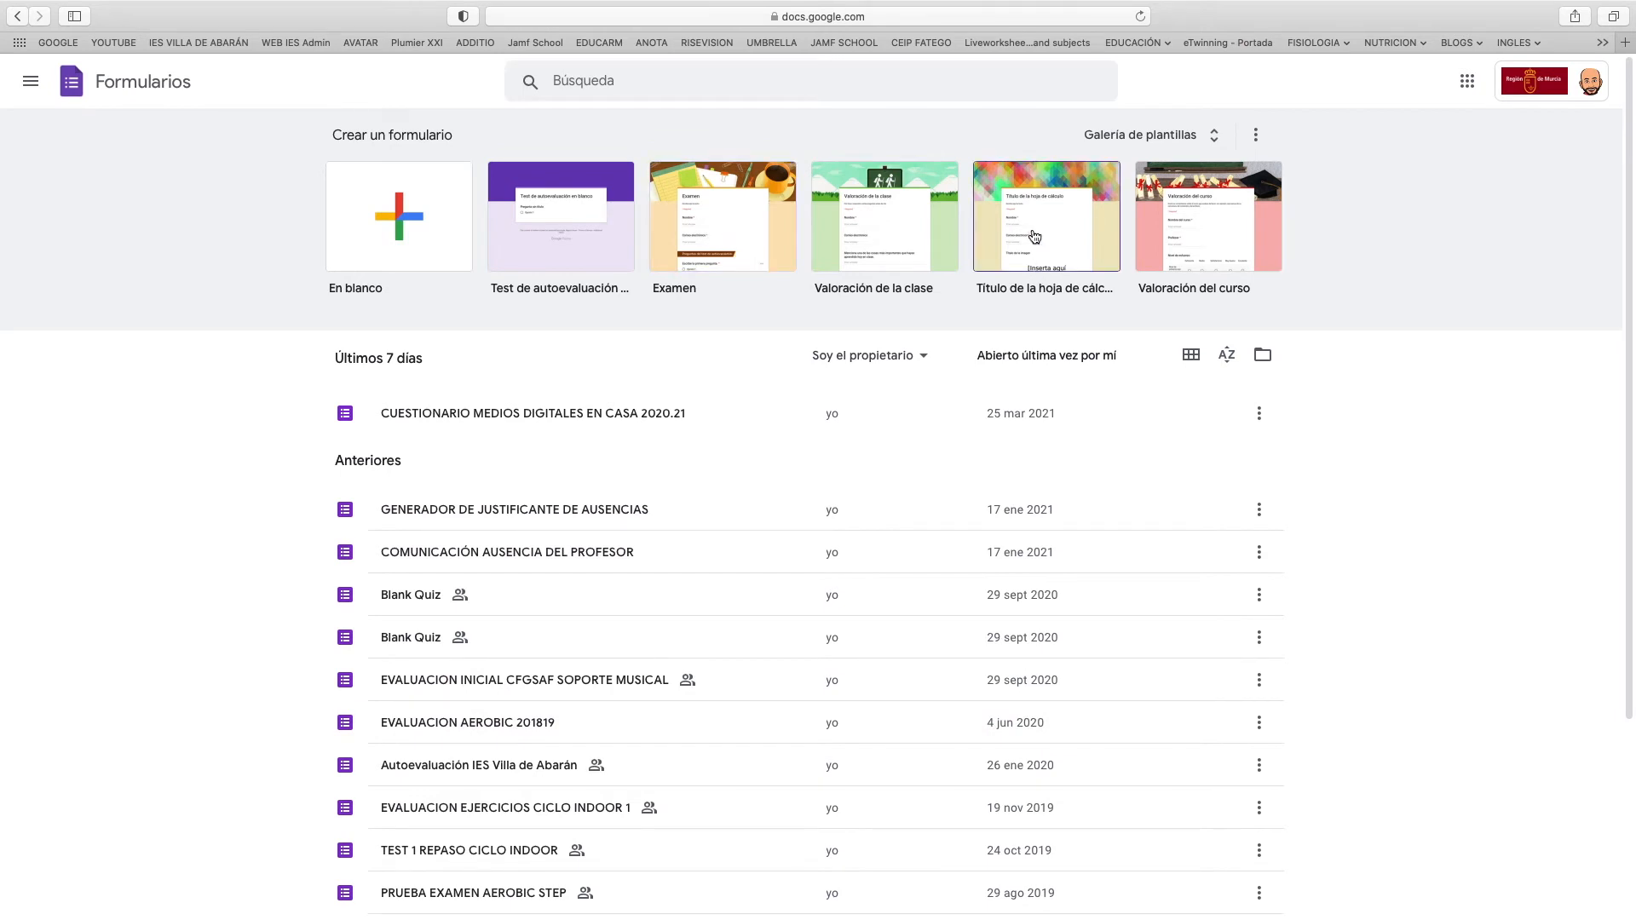
left_click(399, 223)
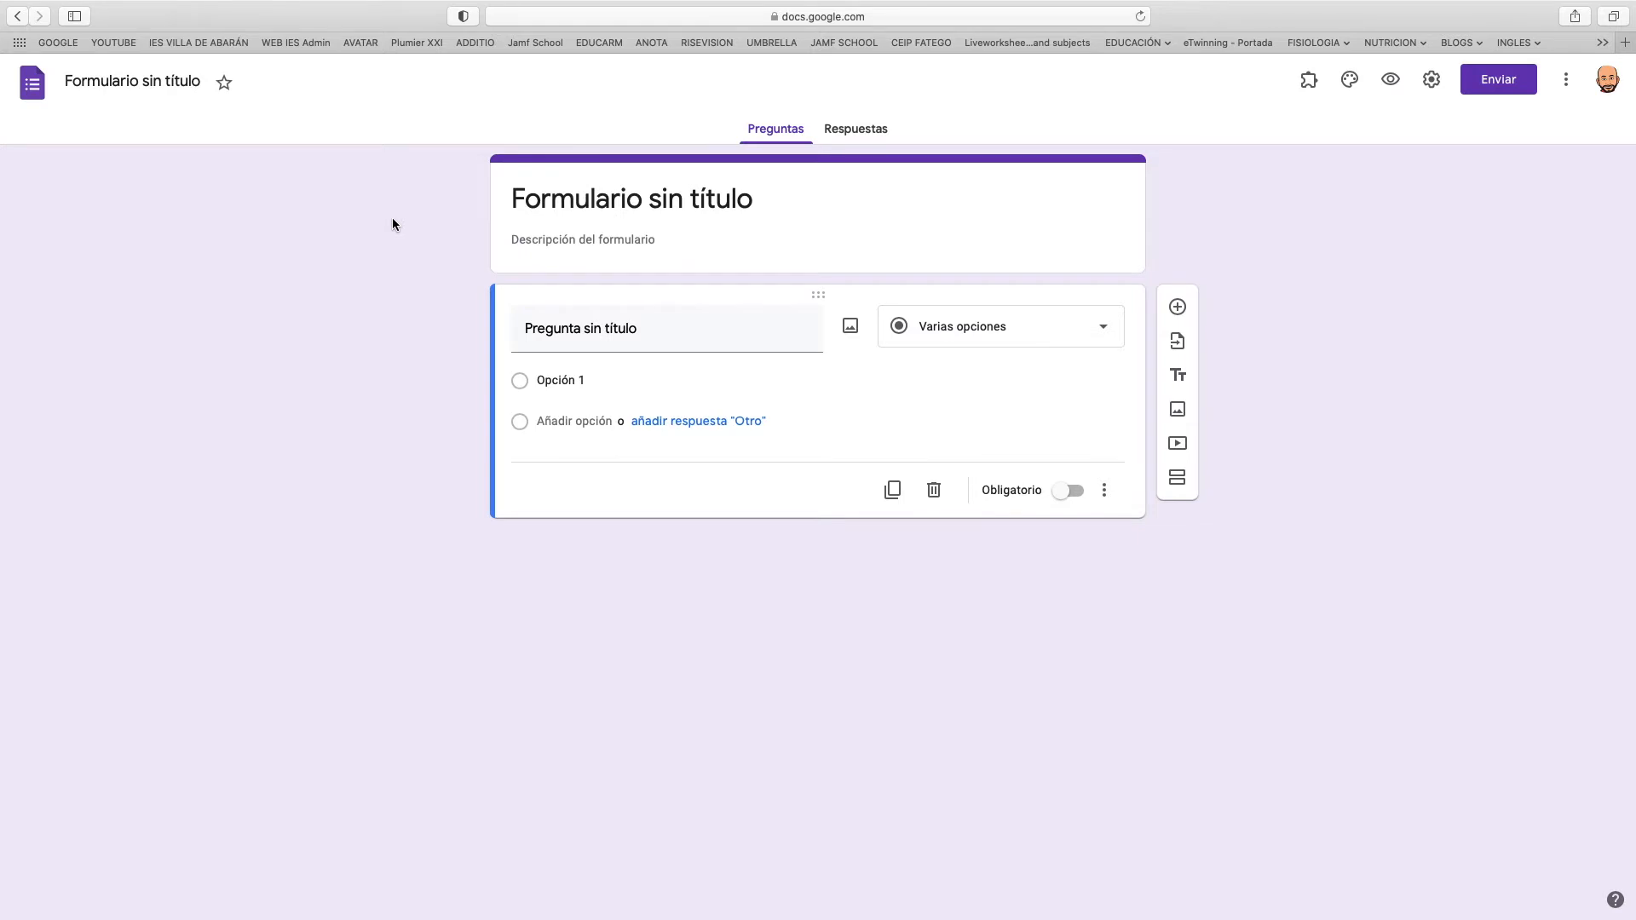
left_click(583, 205)
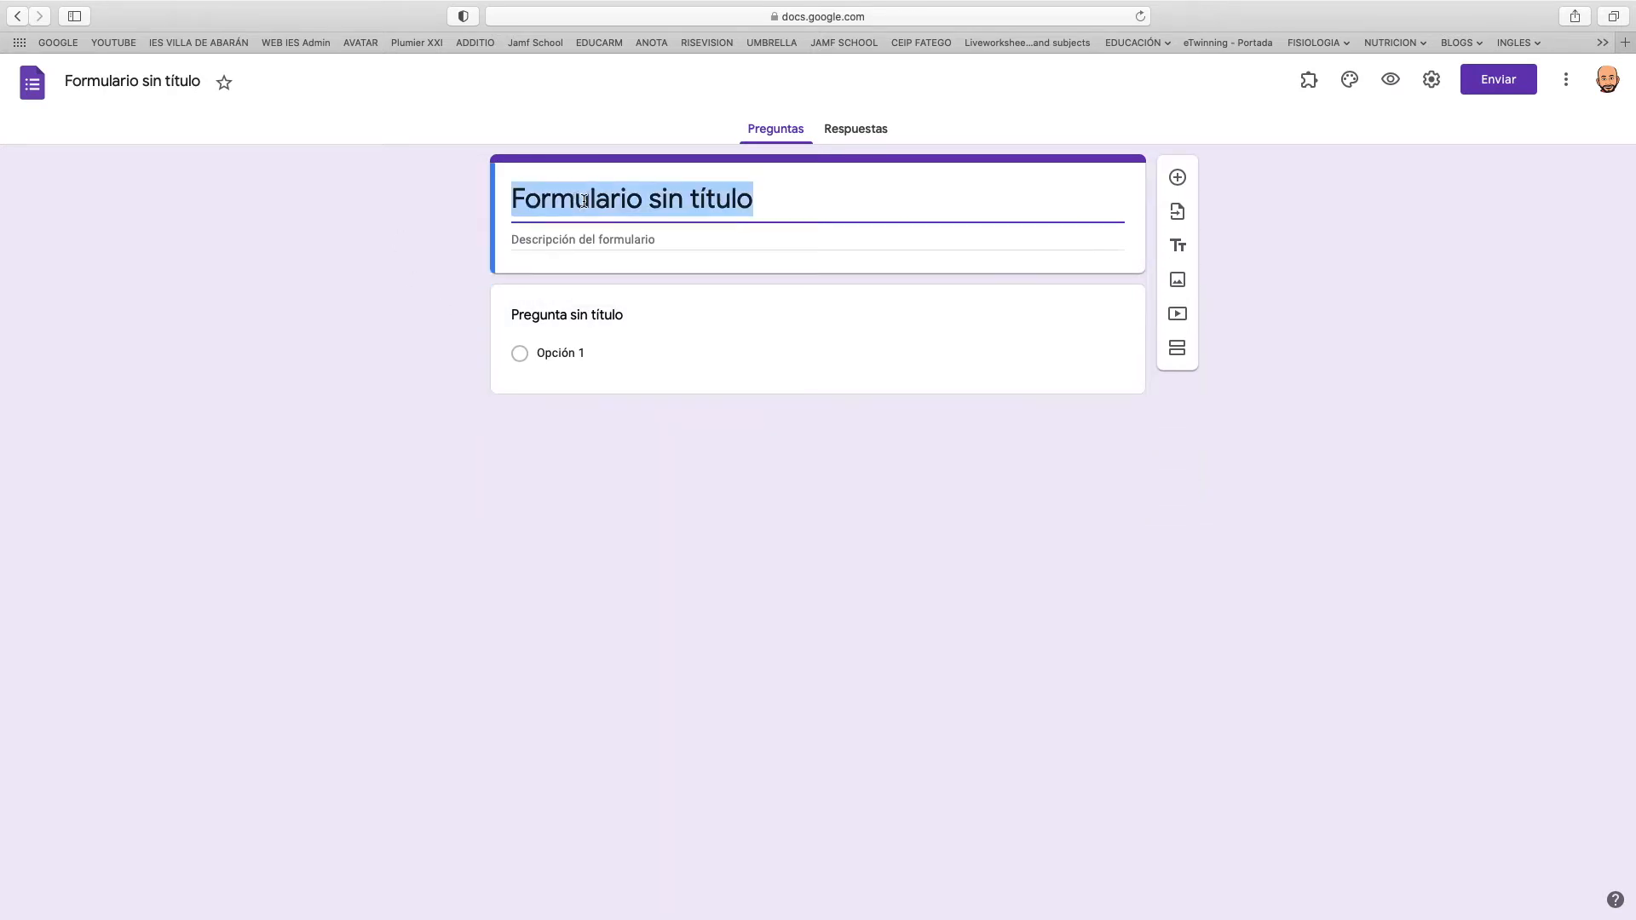
type("PREEVALUACIÓN 4º ESO")
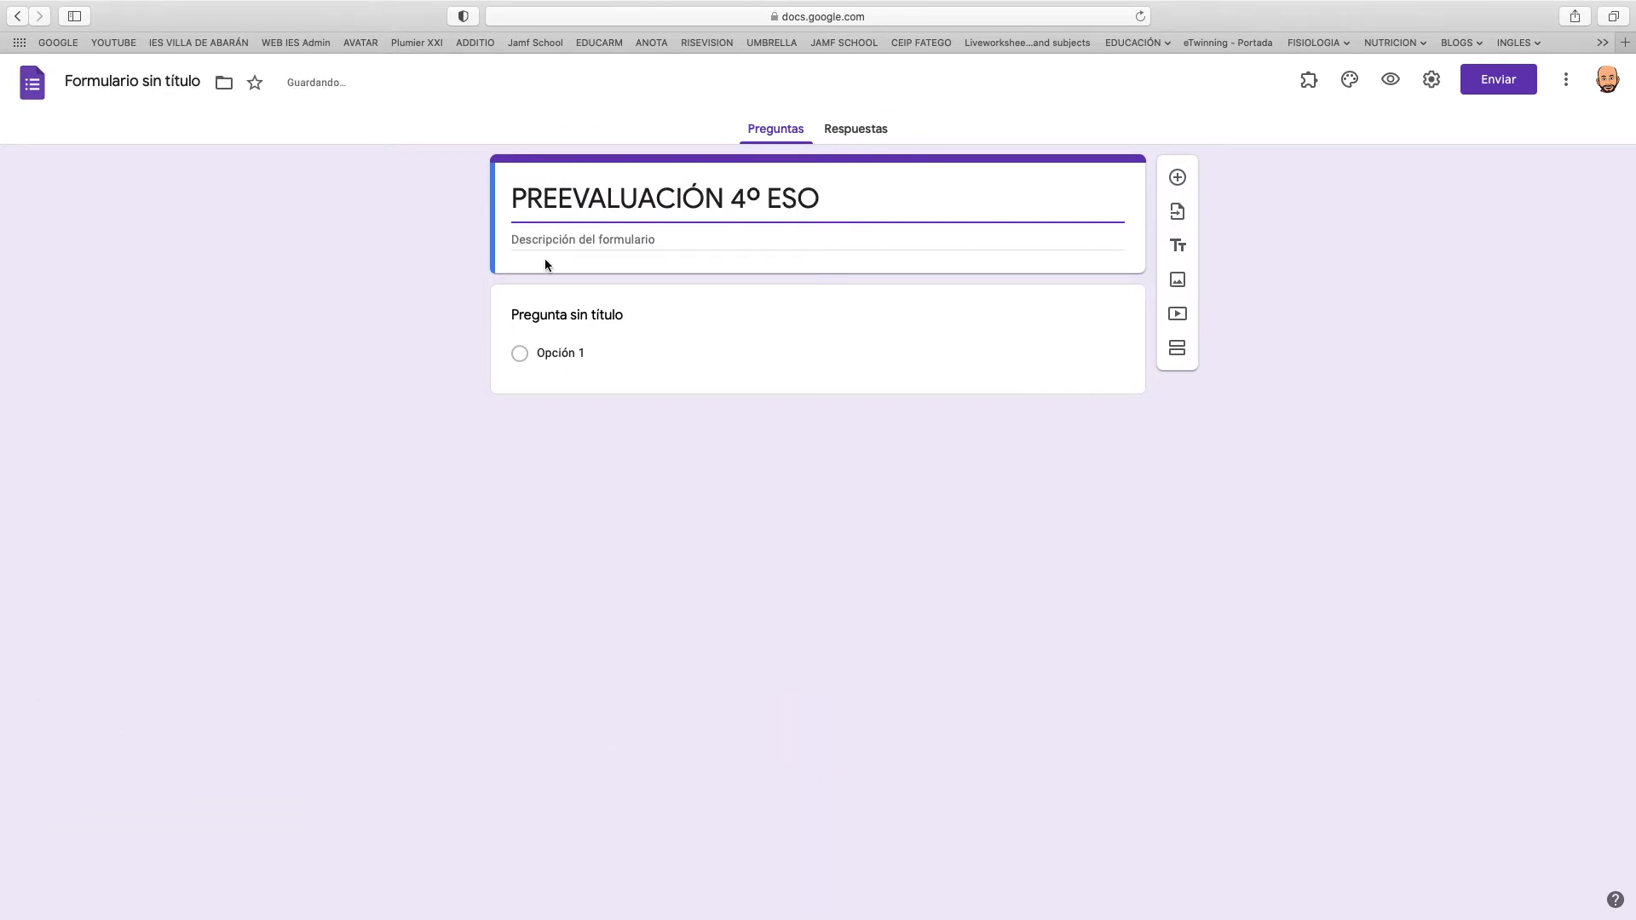
Set the form description to "Rellena este cuestionario con tus impresiones sobre el trabajo en este trimestre.".
left_click(566, 242)
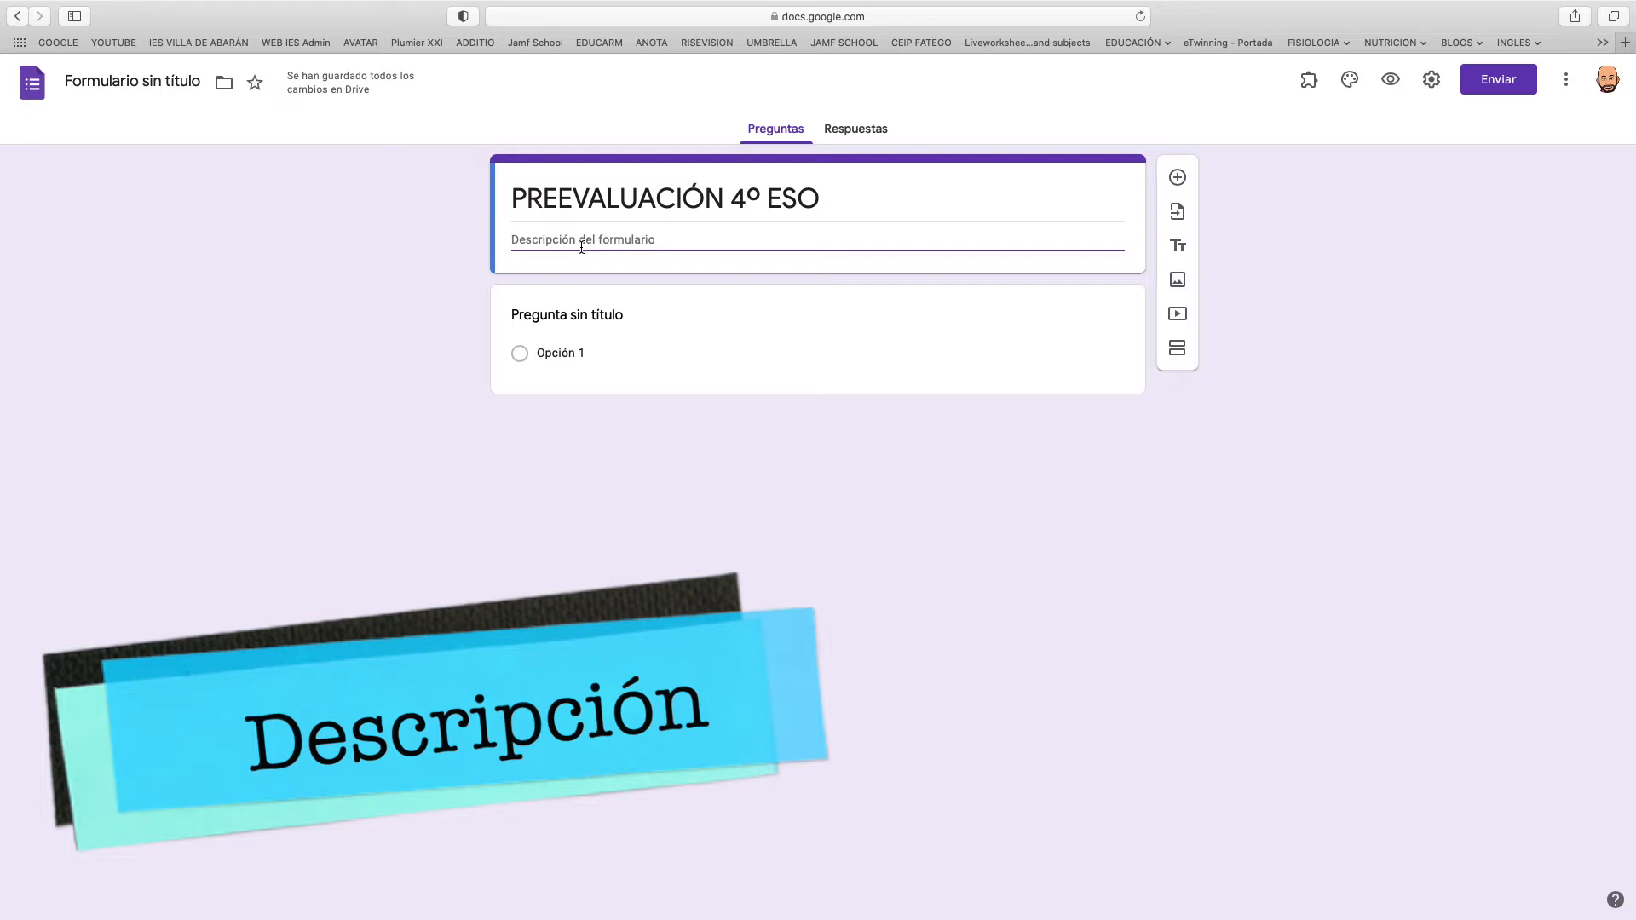
type("Rellena este cuestionario con tus impresiones.")
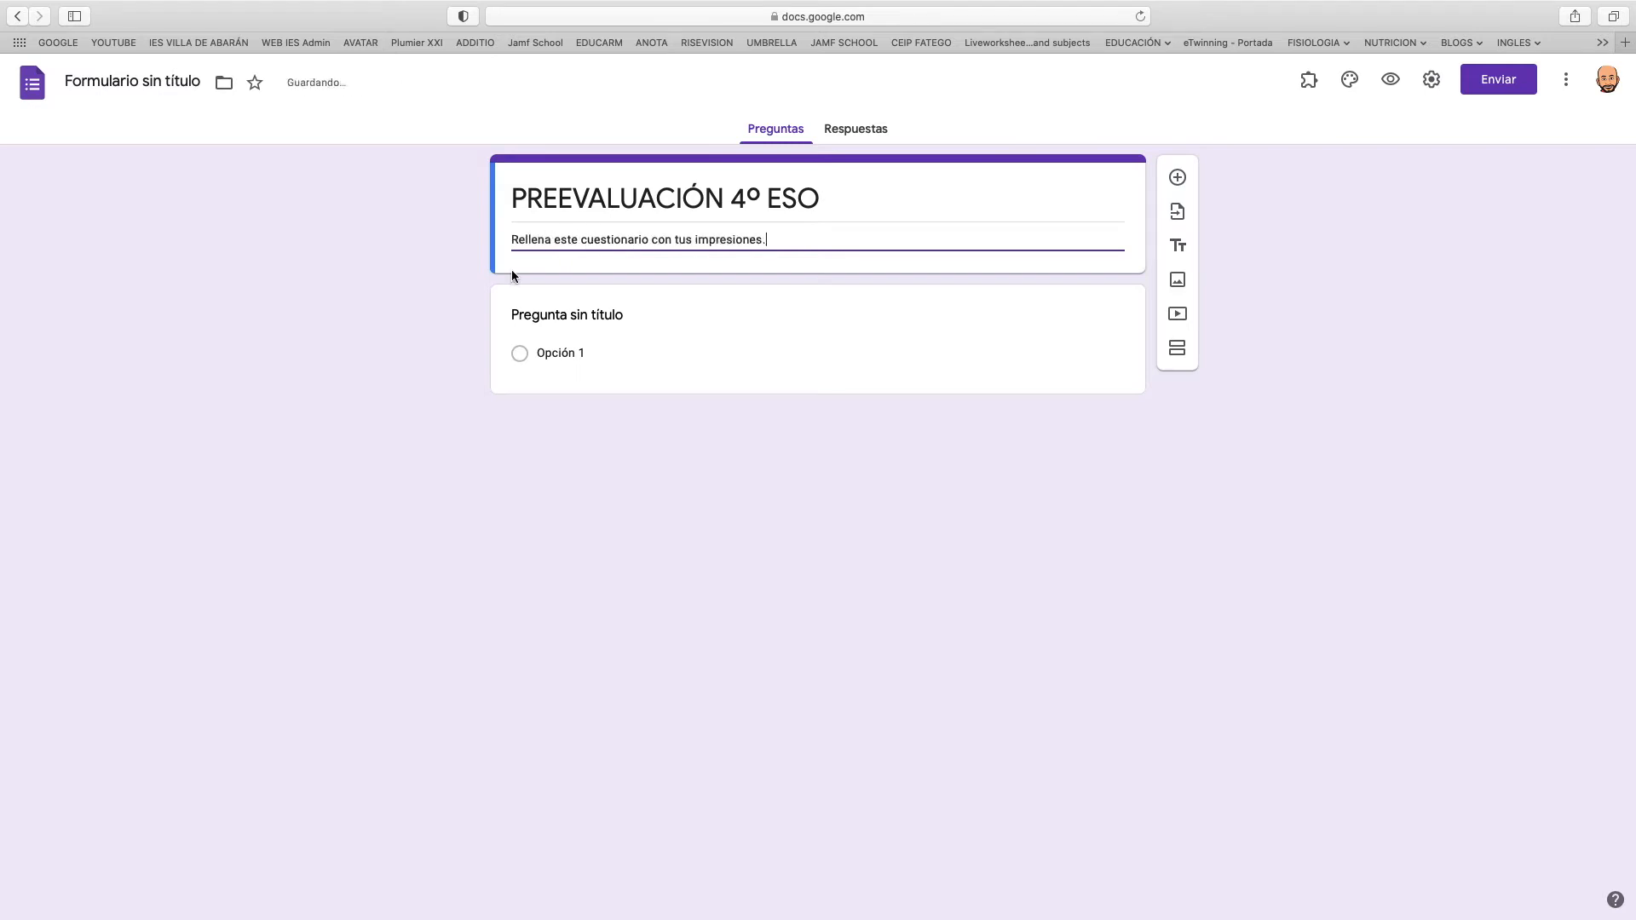
key("BackSpace")
type("sobre el trabajo en este trimestre")
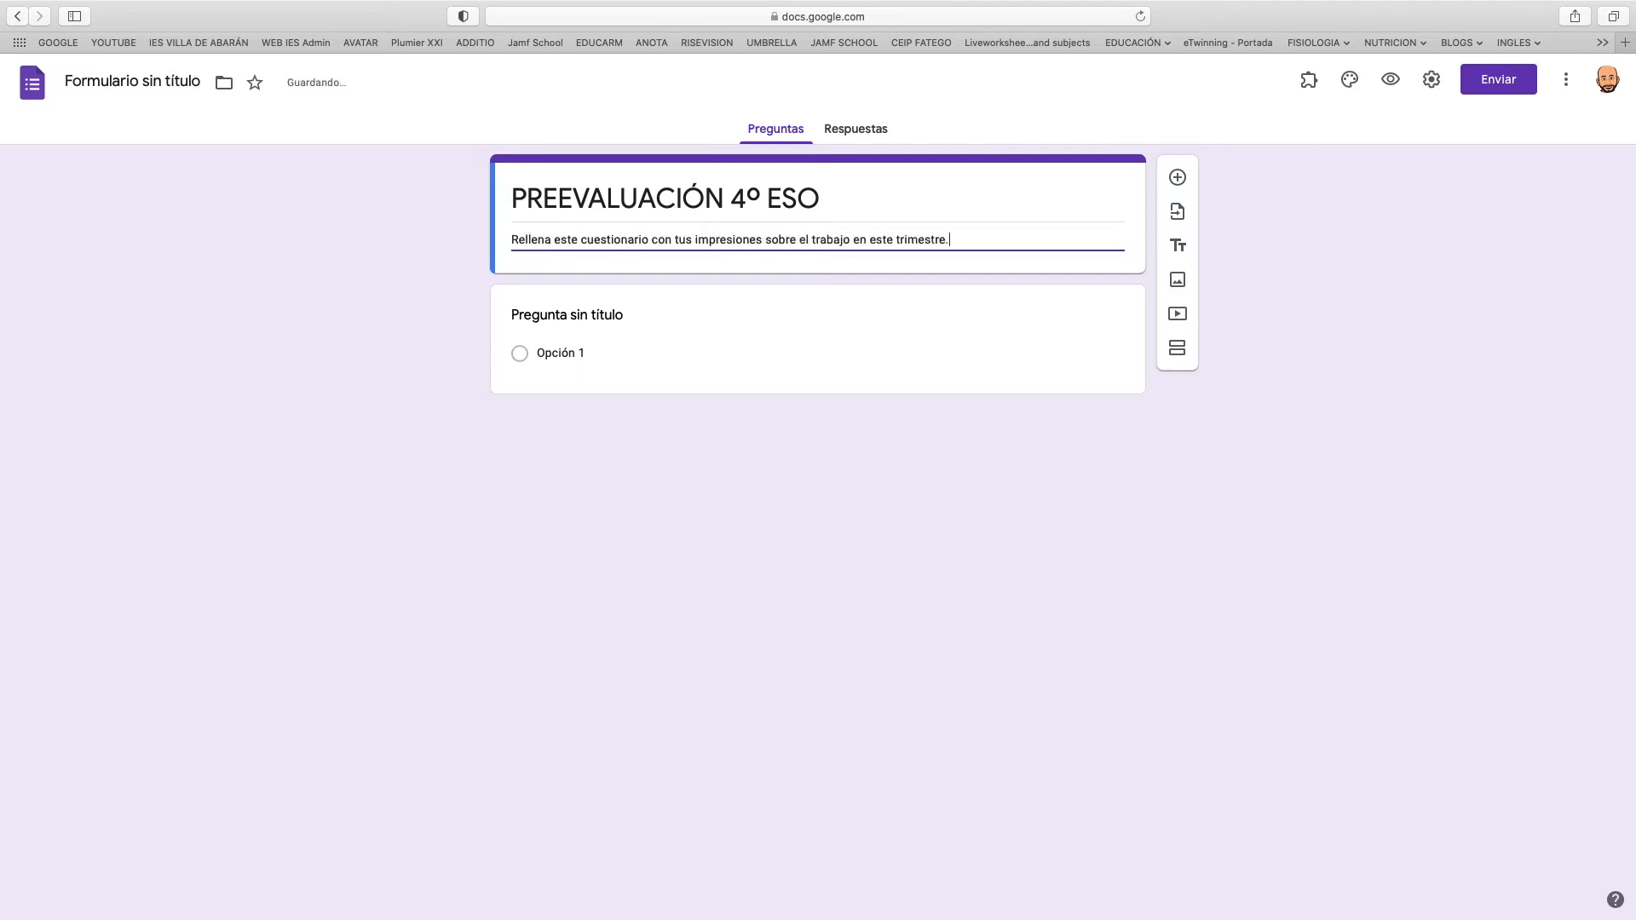
left_click(366, 265)
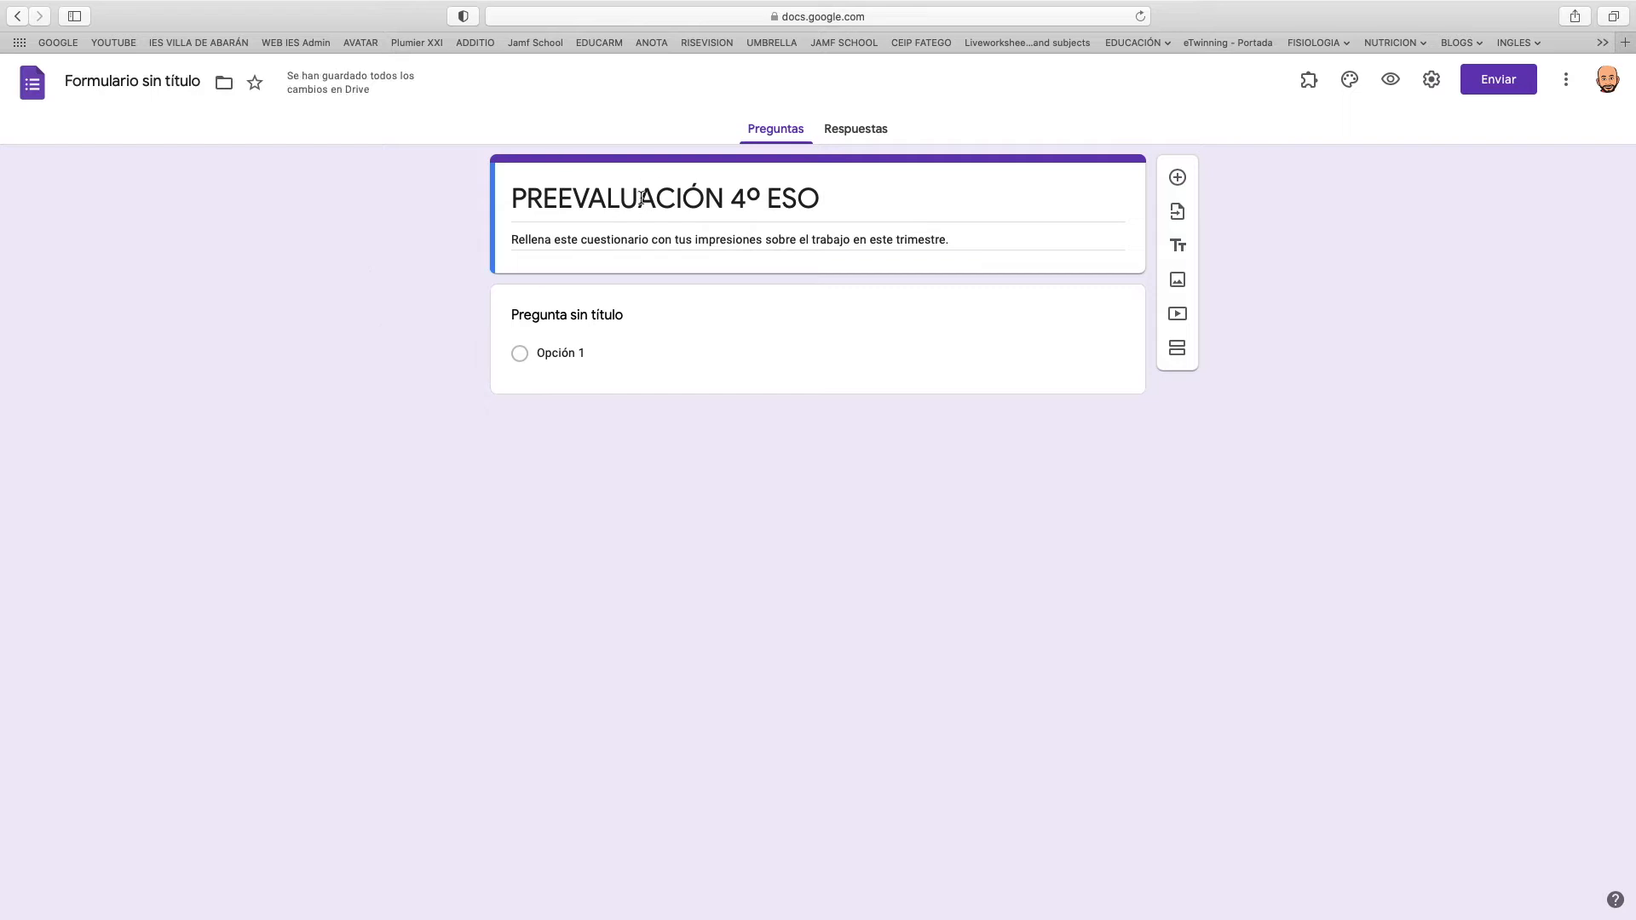
Name the form file "PREEVALUACIÓN 4º ESO" after its title and view the available Drive folders without moving it.
left_click(133, 89)
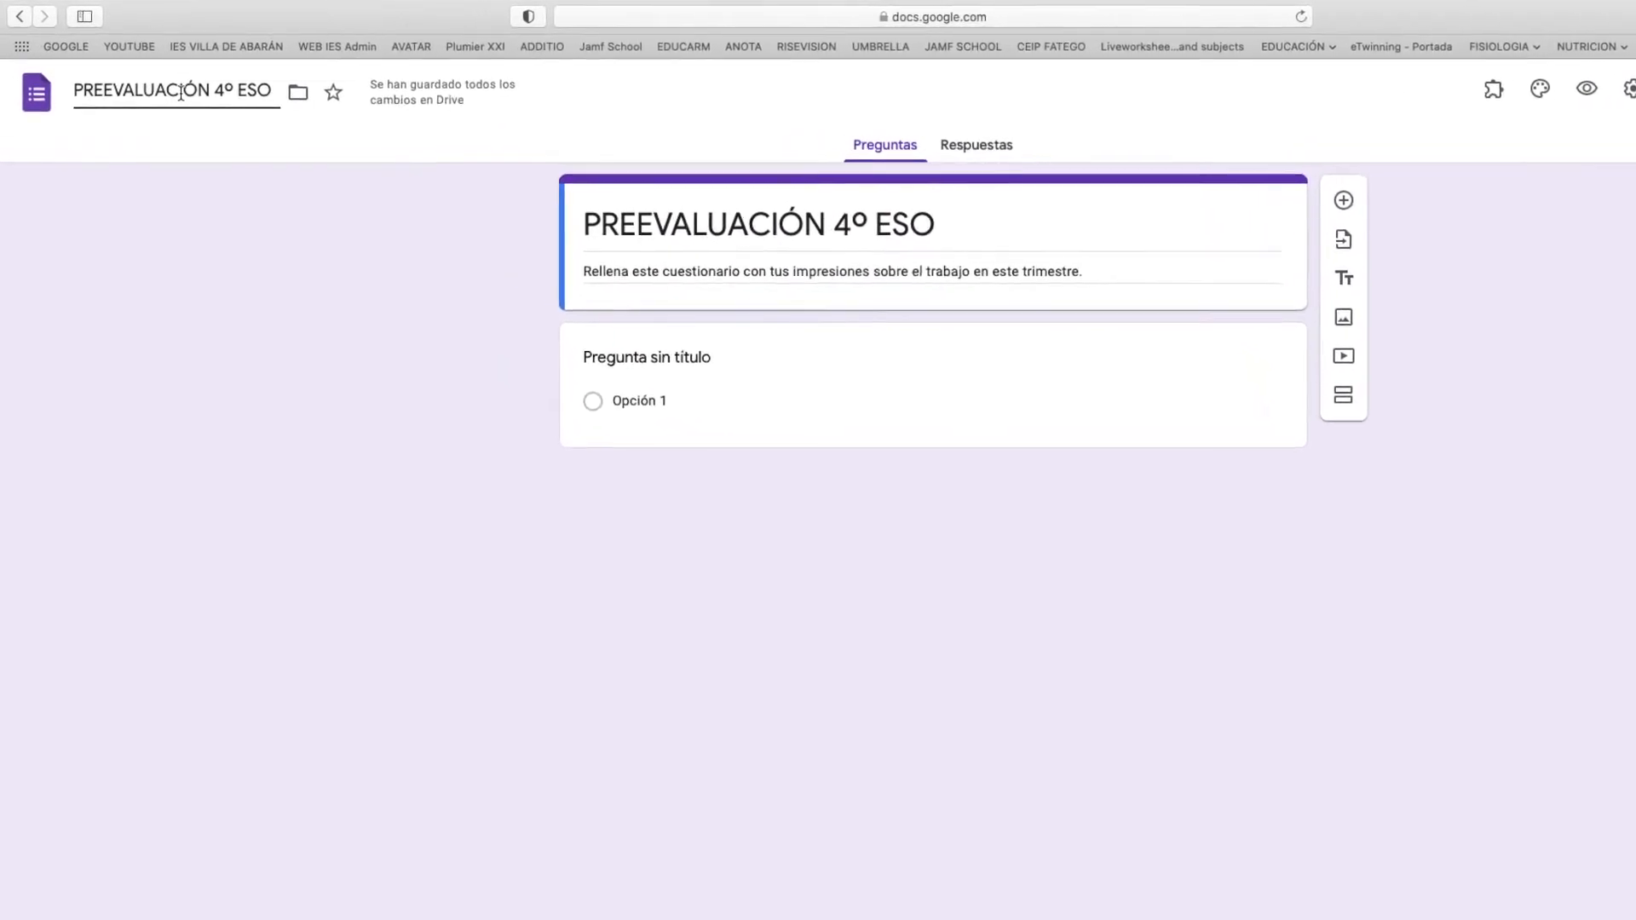
left_click(299, 93)
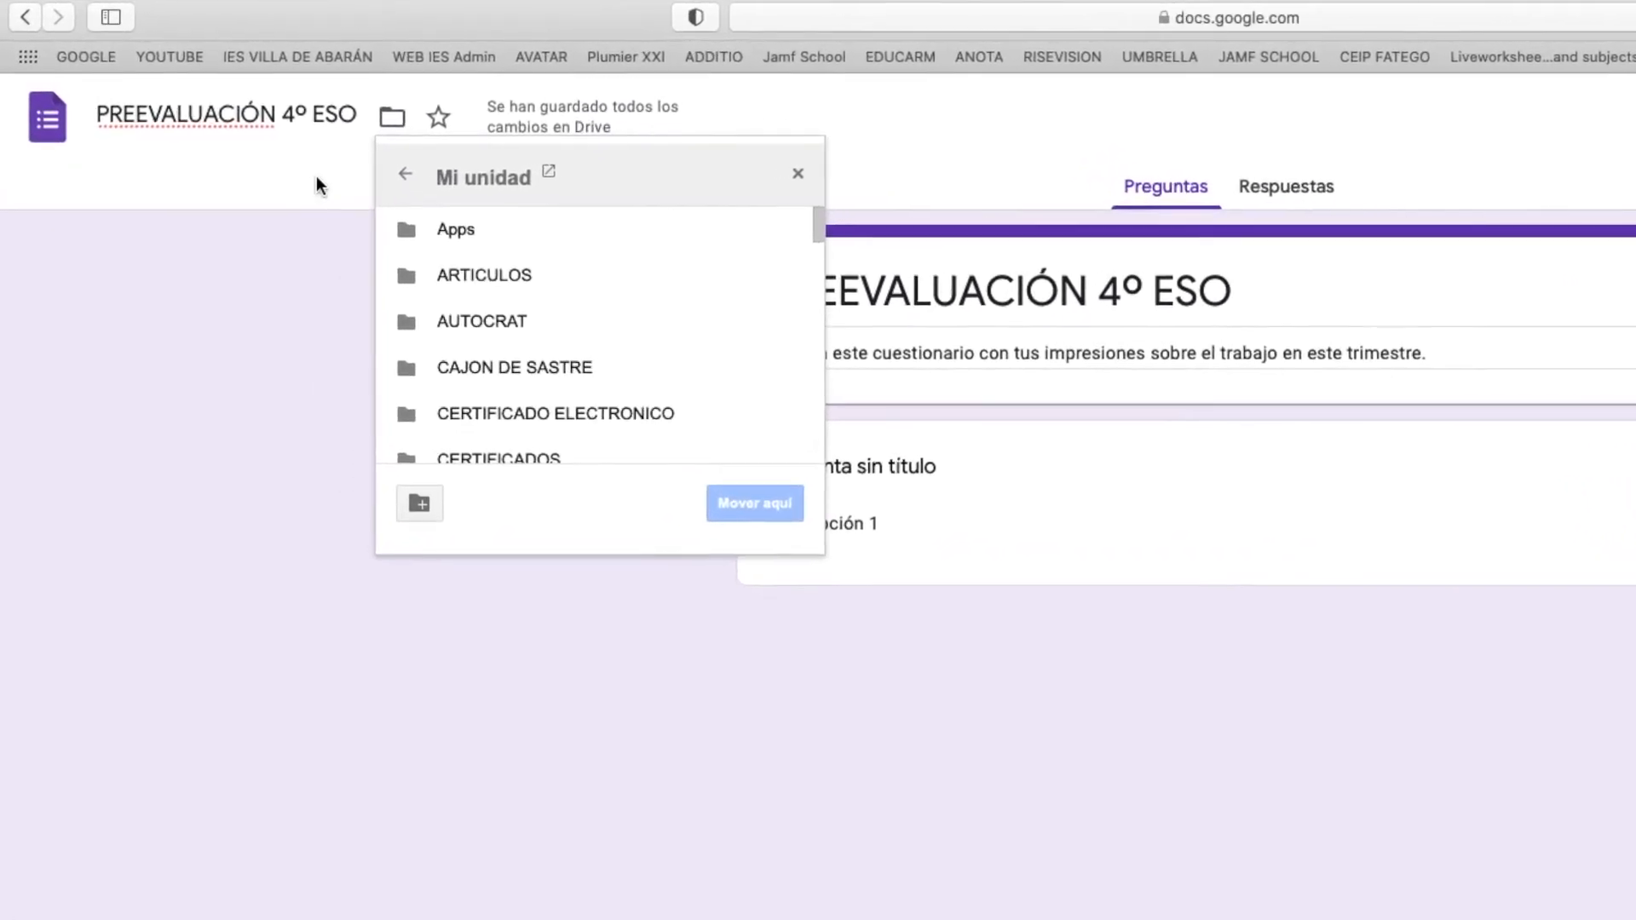
left_click(307, 175)
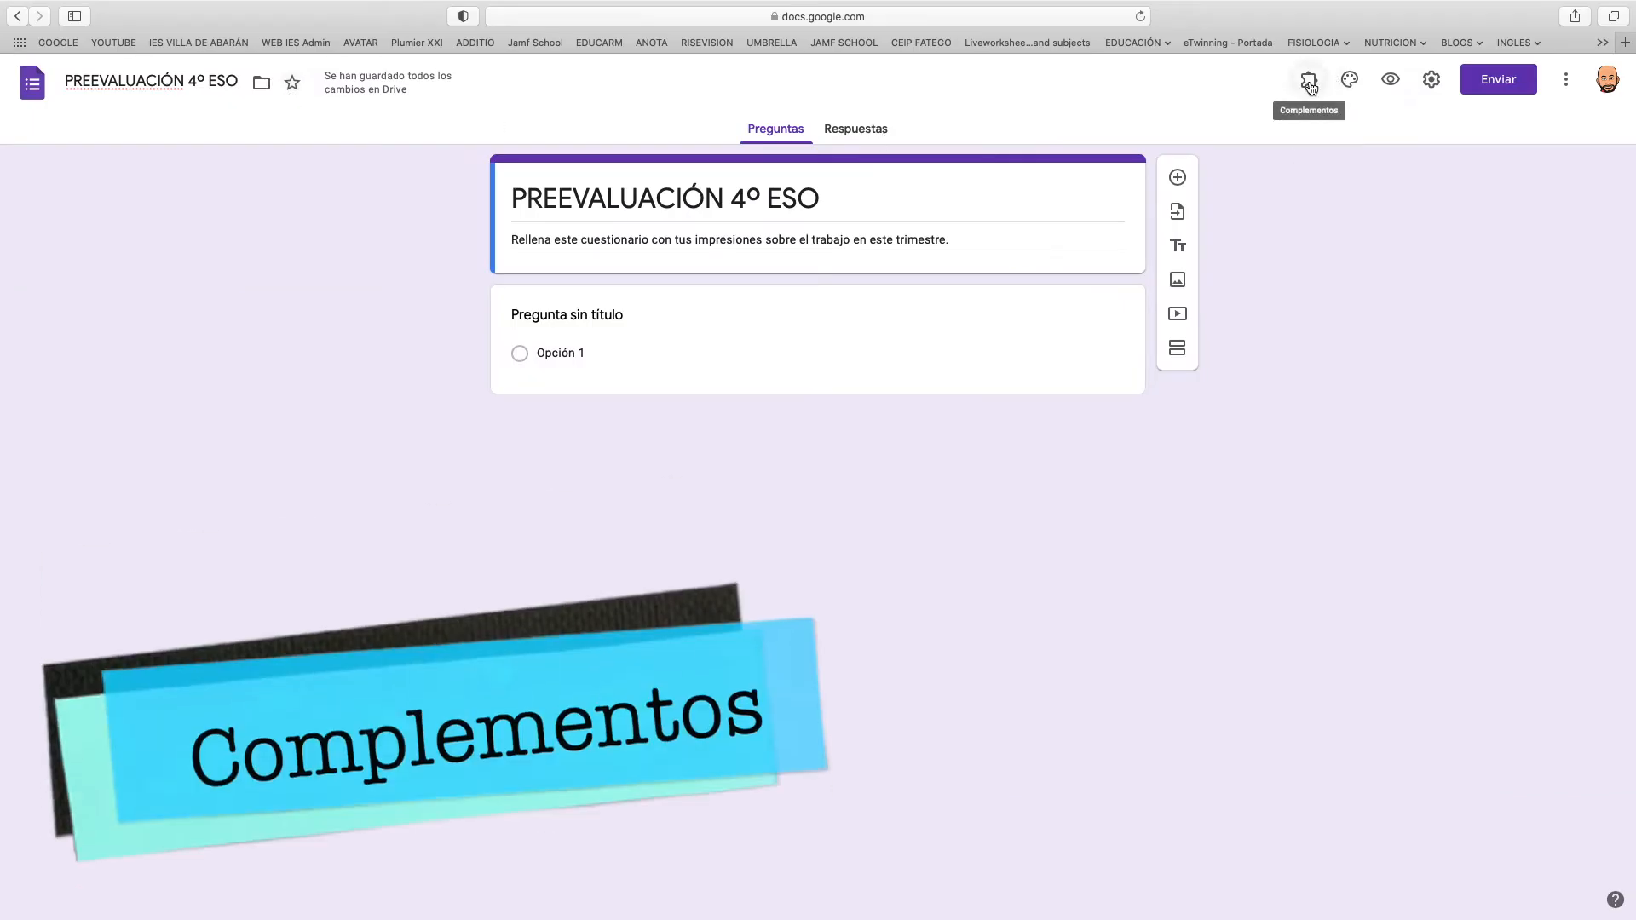
Insert the coloured pencils image from the "Trabajo y escuela" themes as the form's header.
left_click(1351, 82)
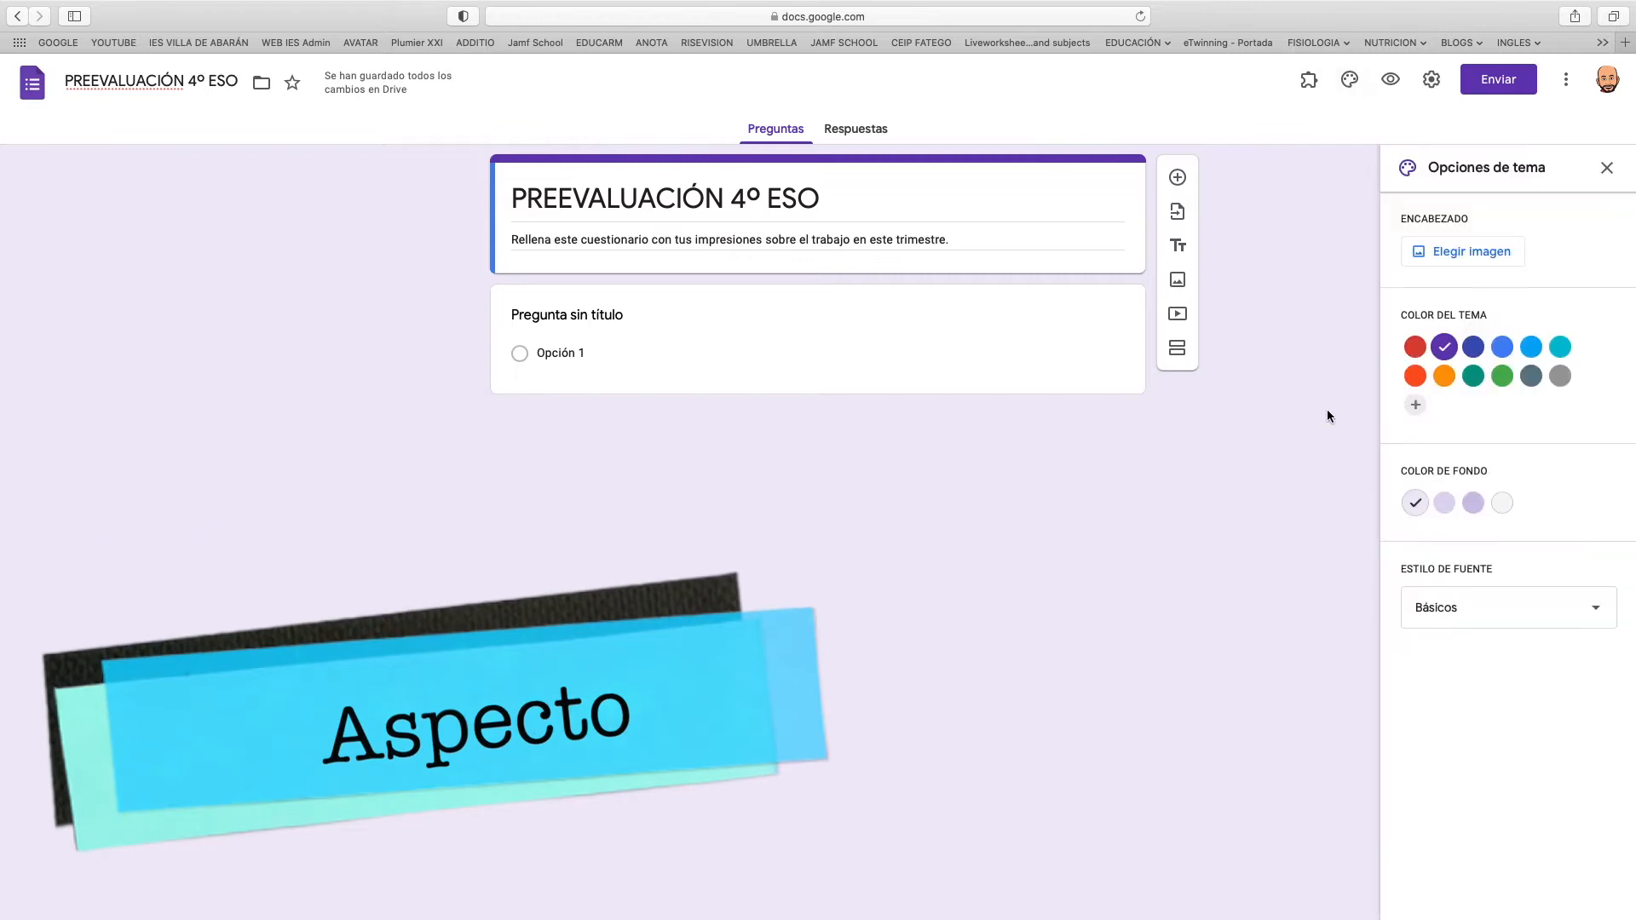
left_click(1467, 252)
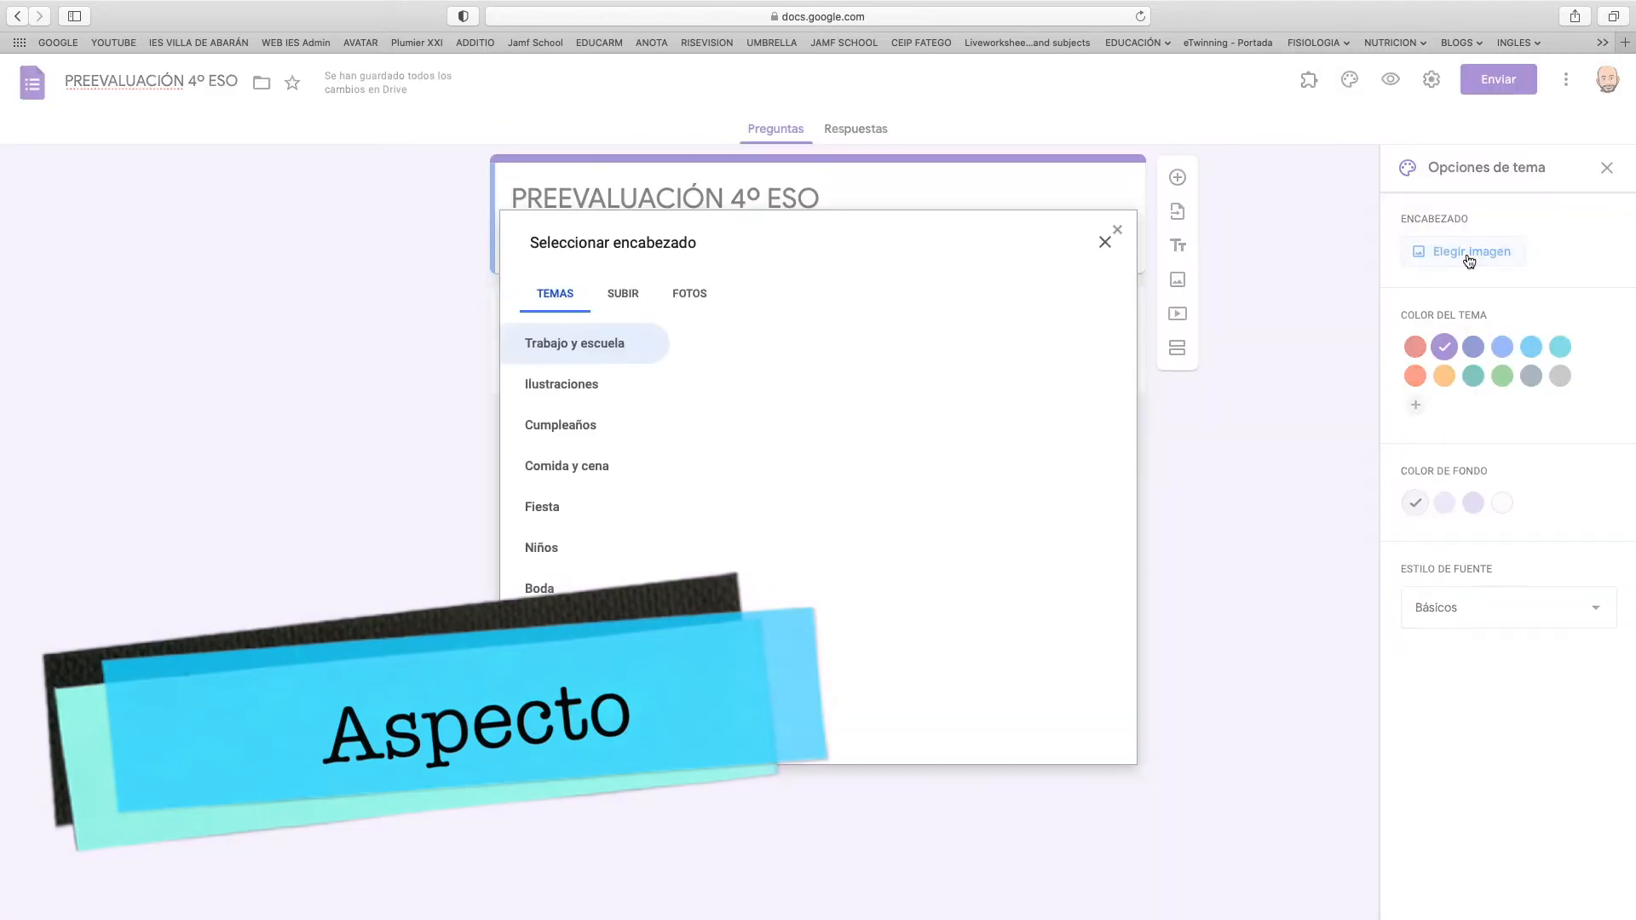
scroll(788, 504, "down", 3)
scroll(788, 504, "up", 3)
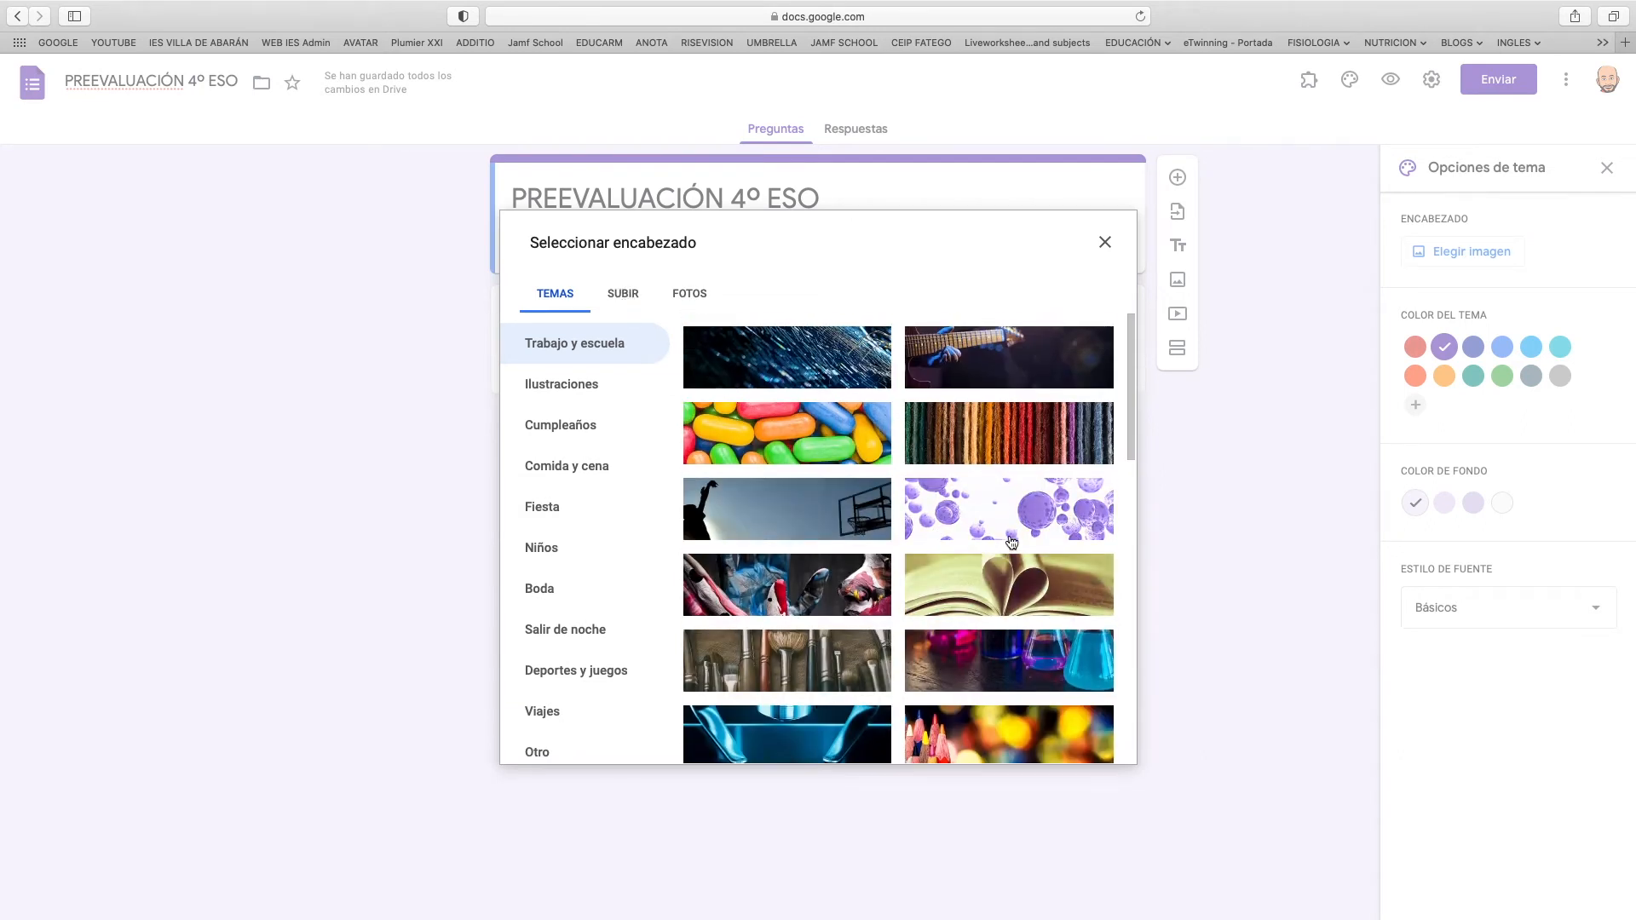
scroll(1010, 545, "down", 2)
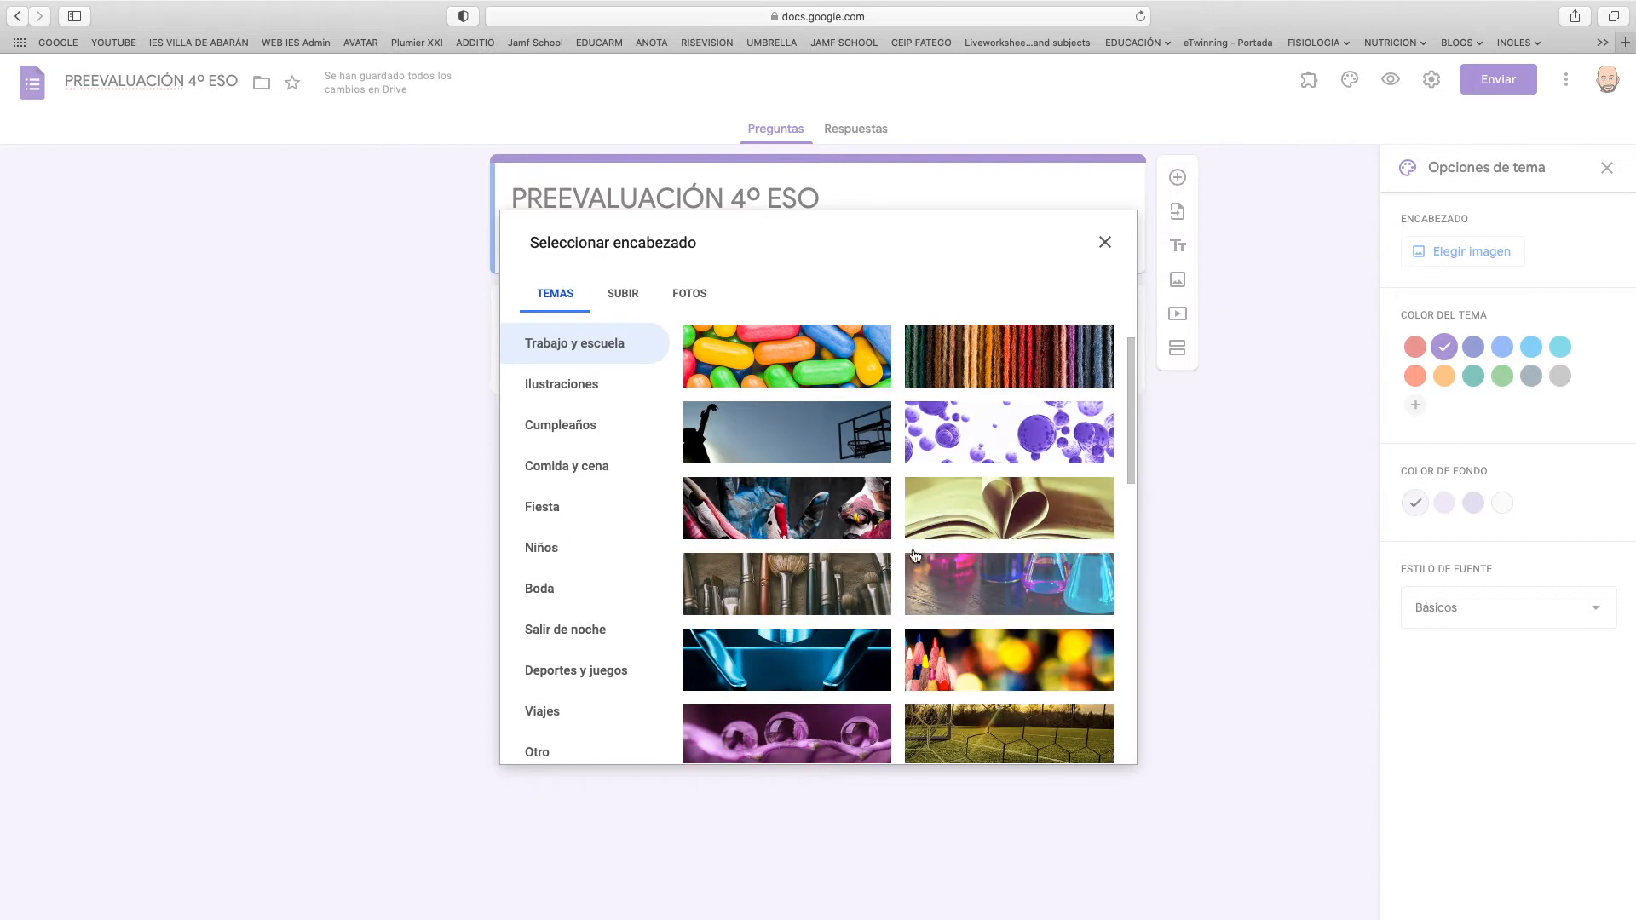
left_click(992, 673)
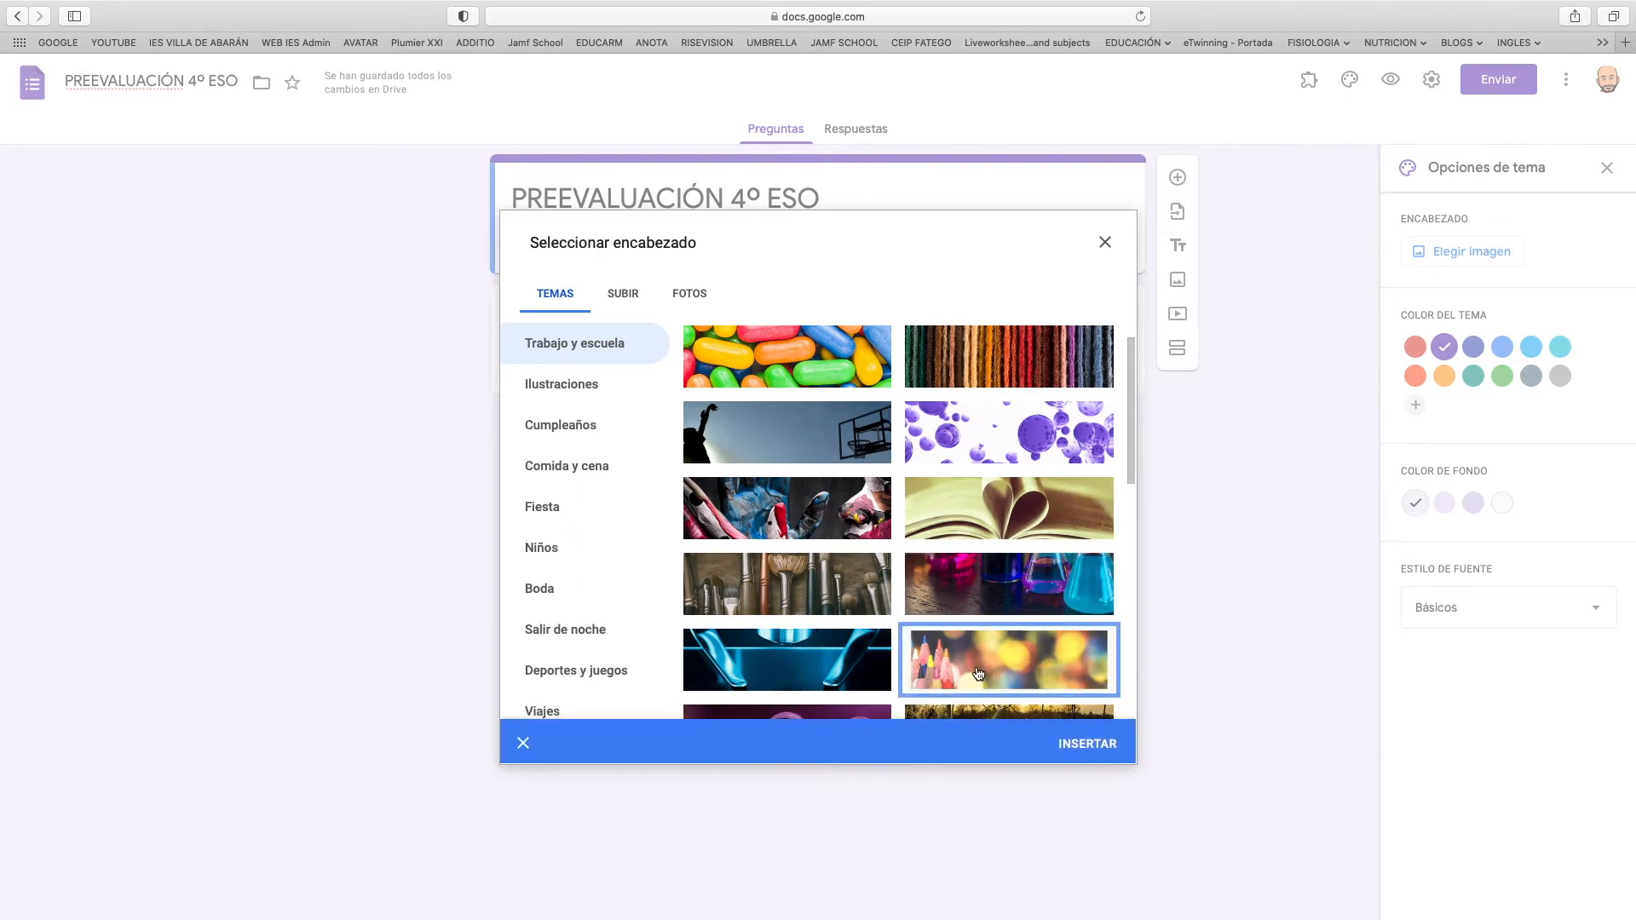
left_click(1092, 743)
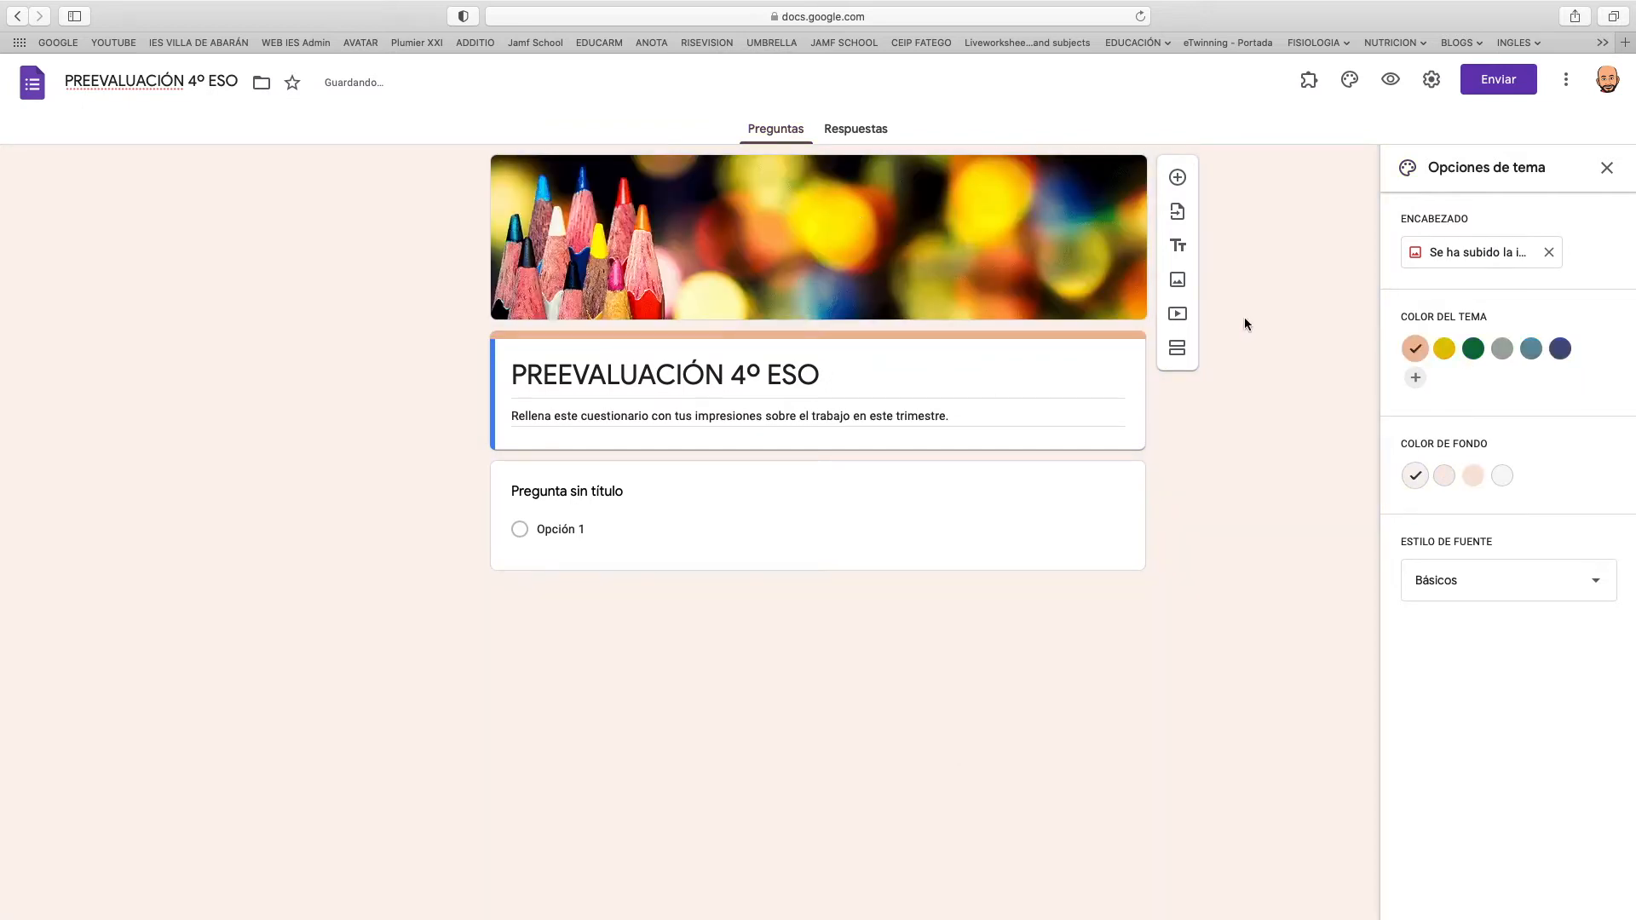
Try the yellow and green theme colours and the second background shade, and return the theme to peach.
left_click(1444, 349)
left_click(1466, 351)
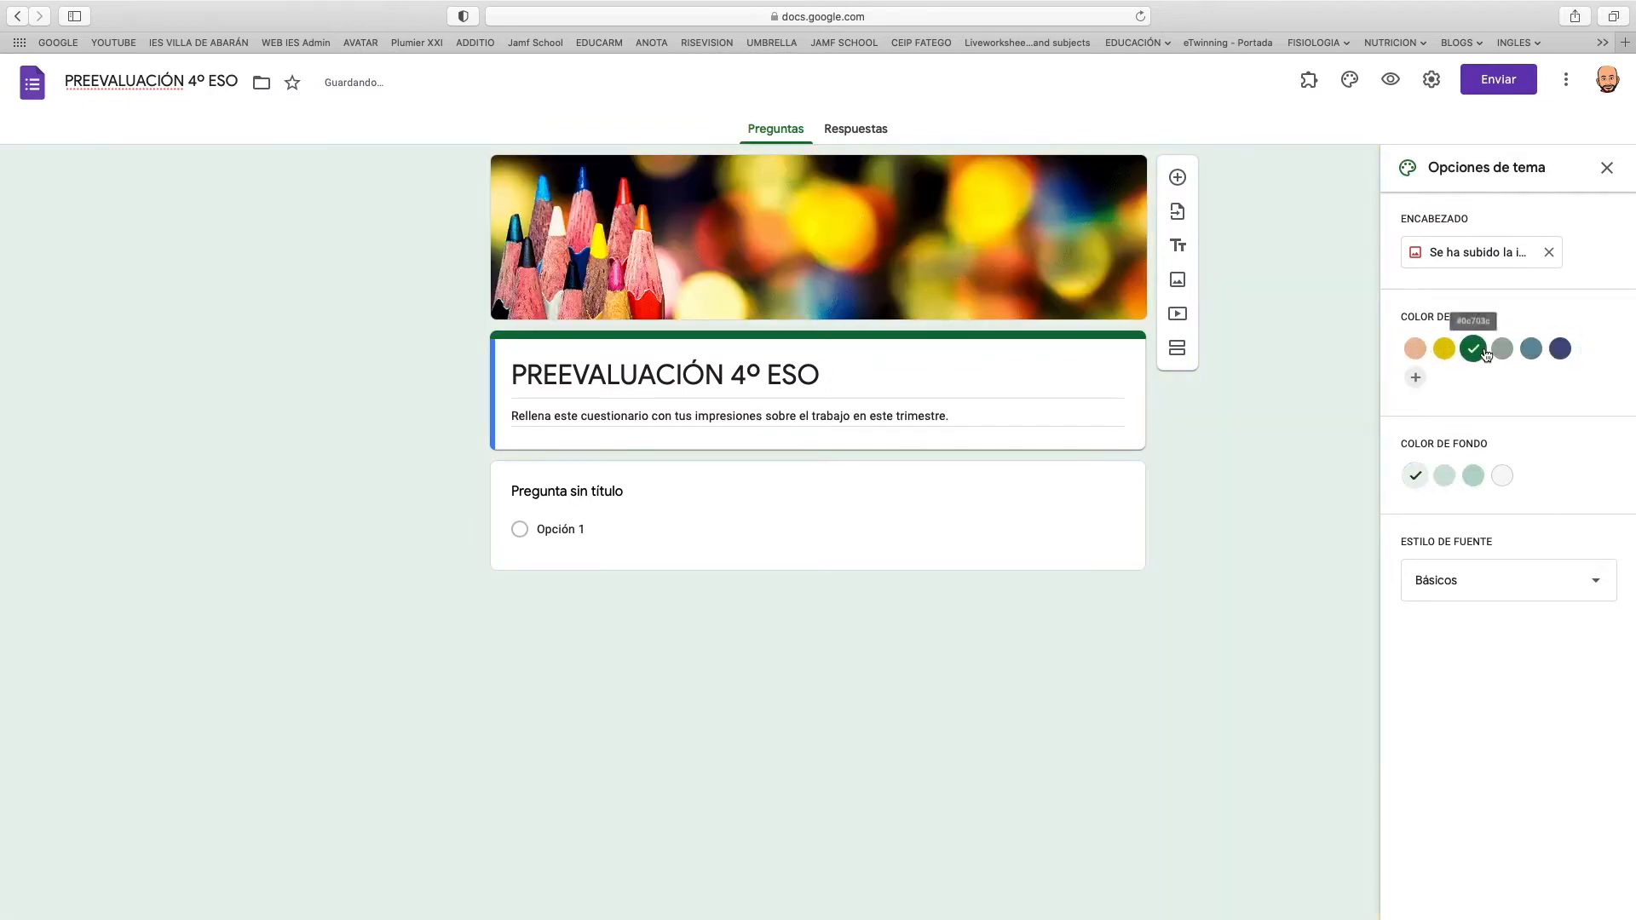
left_click(1446, 478)
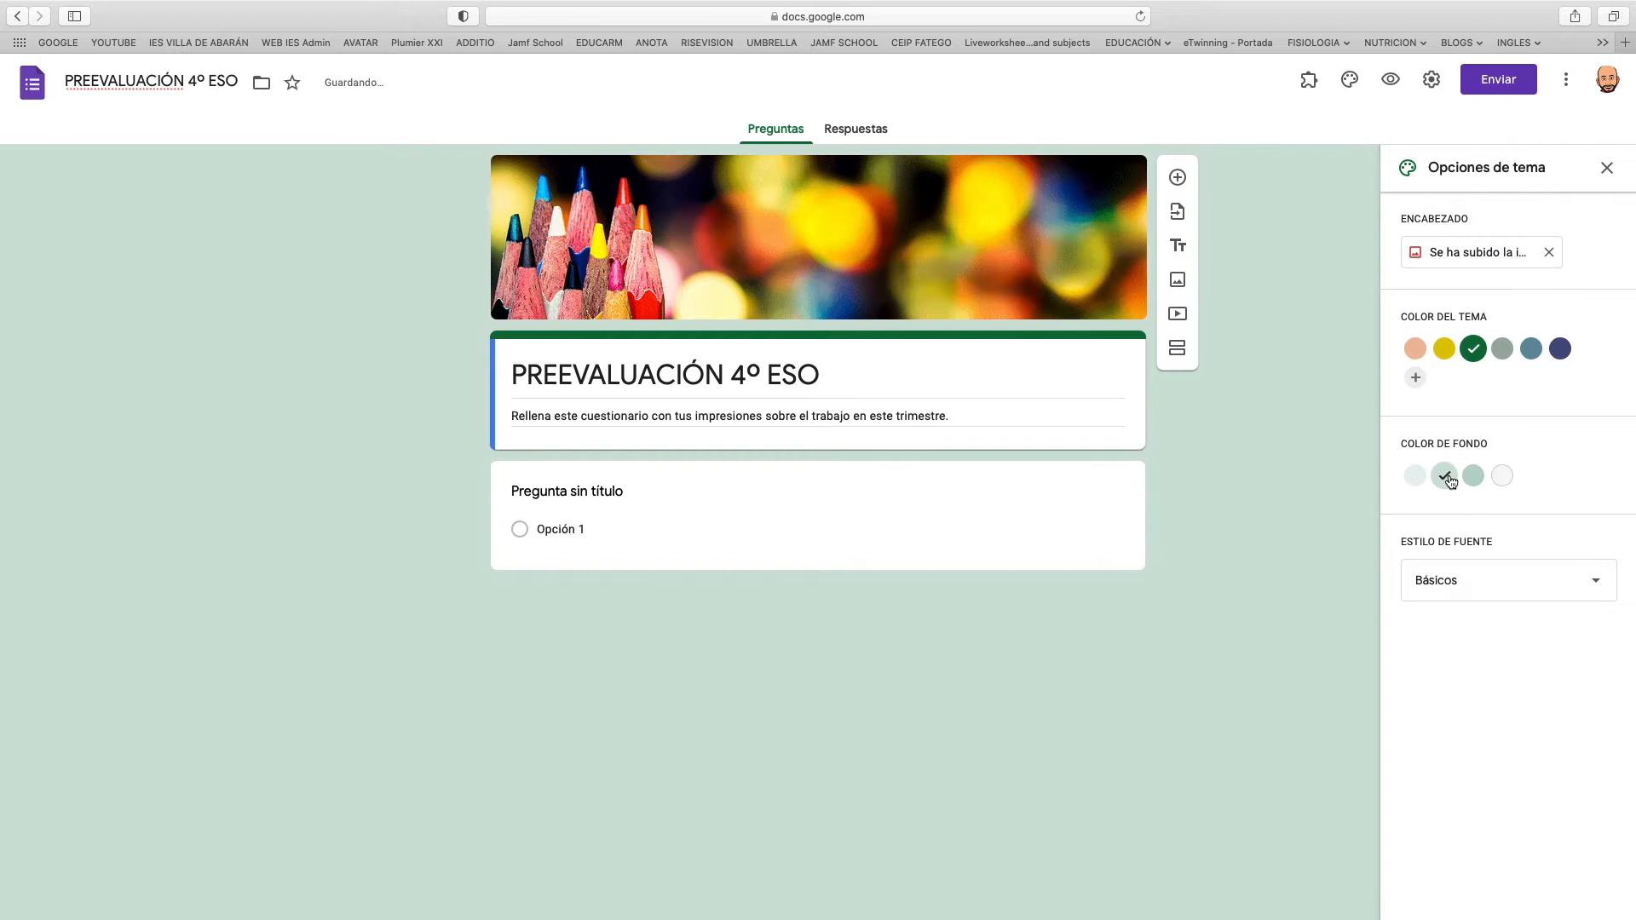
left_click(1444, 350)
left_click(1416, 351)
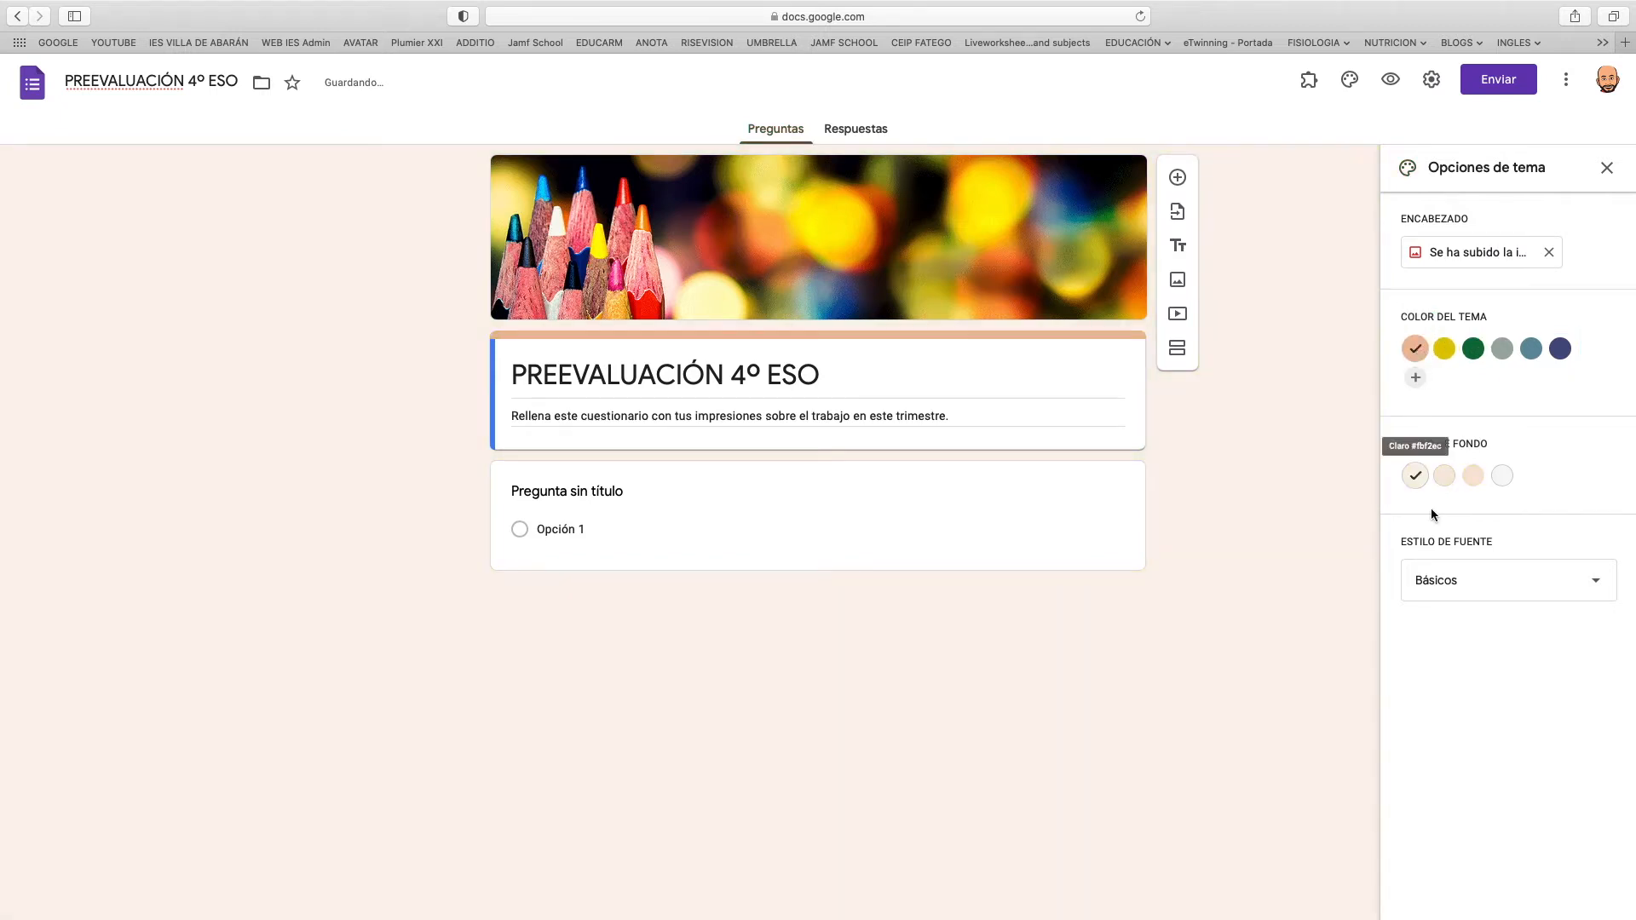
Try the Decorativa font style and return the form to Básicos.
left_click(1599, 586)
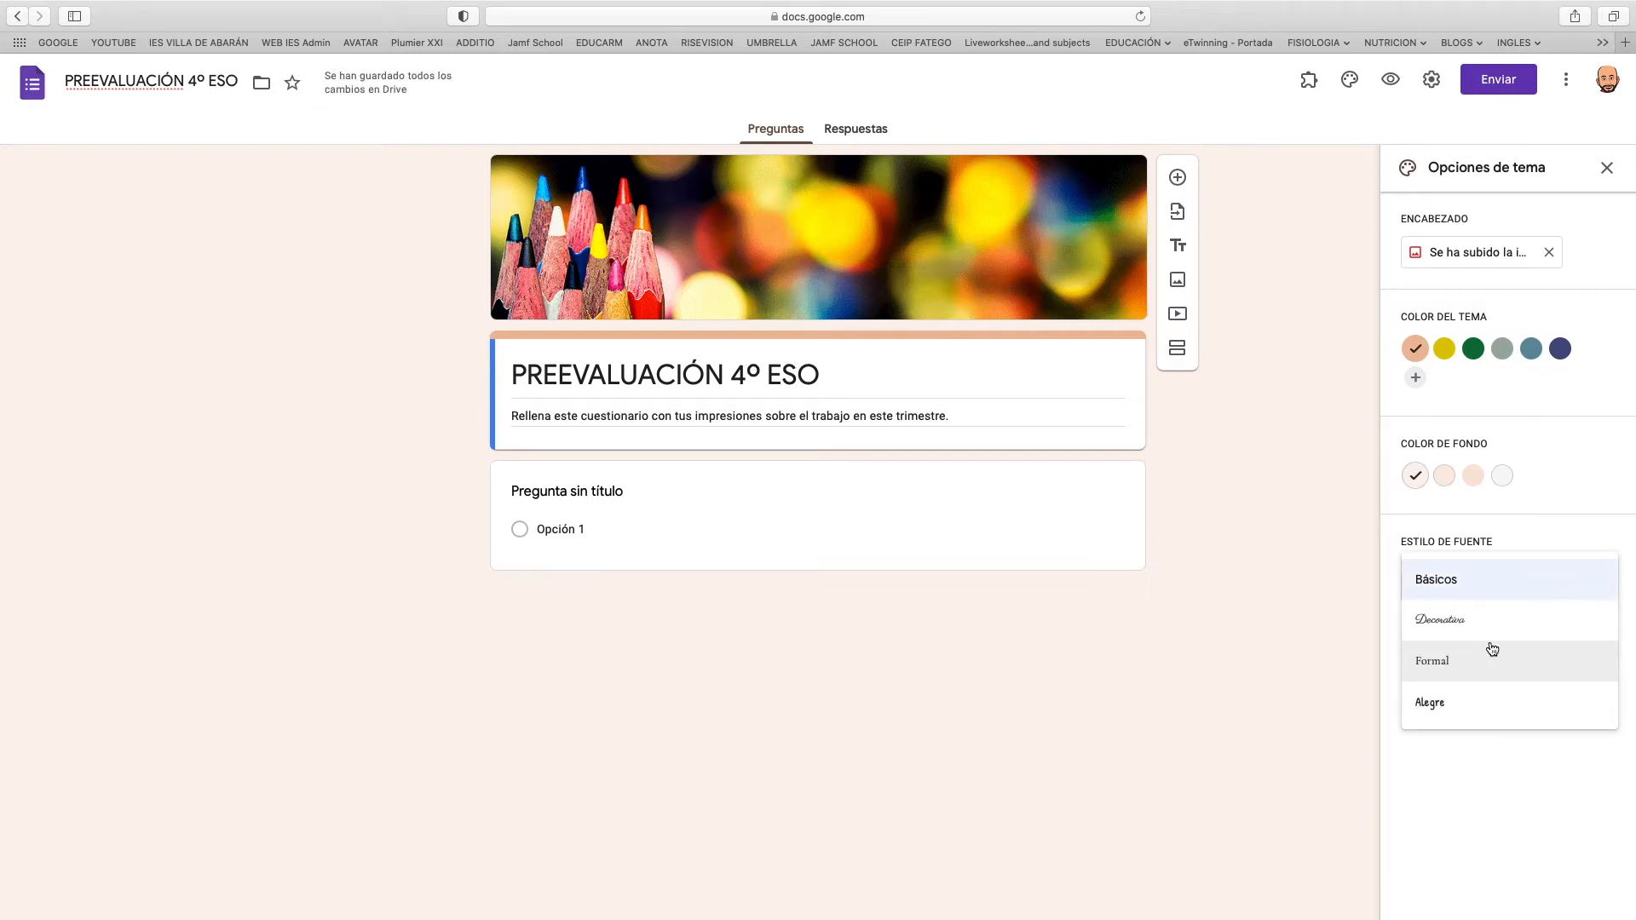
left_click(1461, 626)
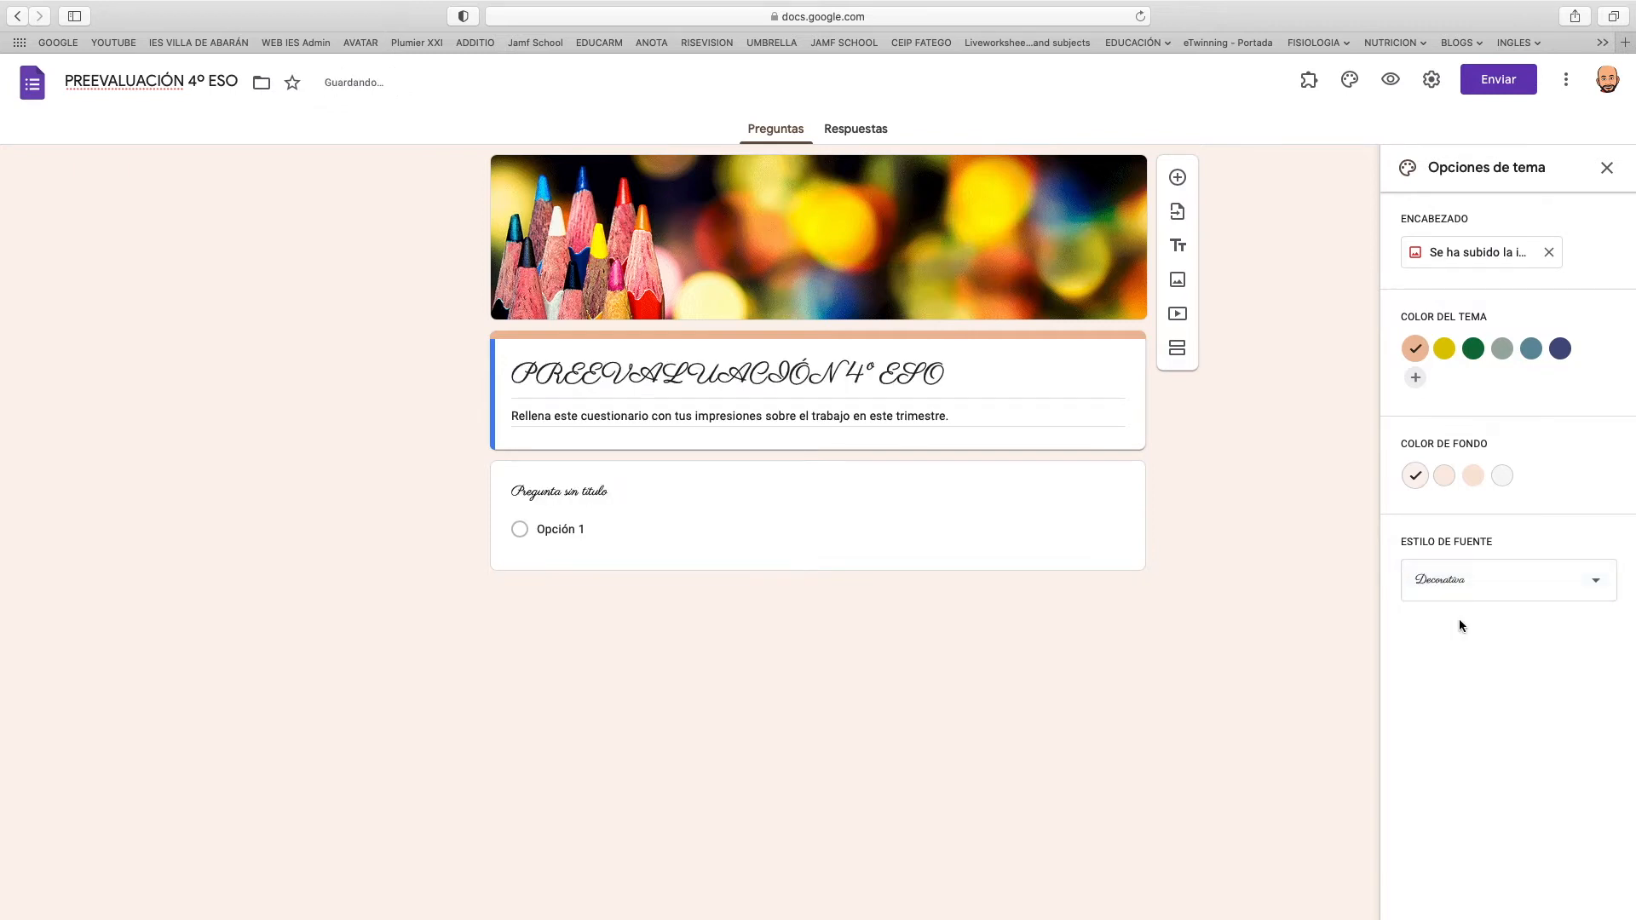
left_click(1461, 590)
left_click(1455, 548)
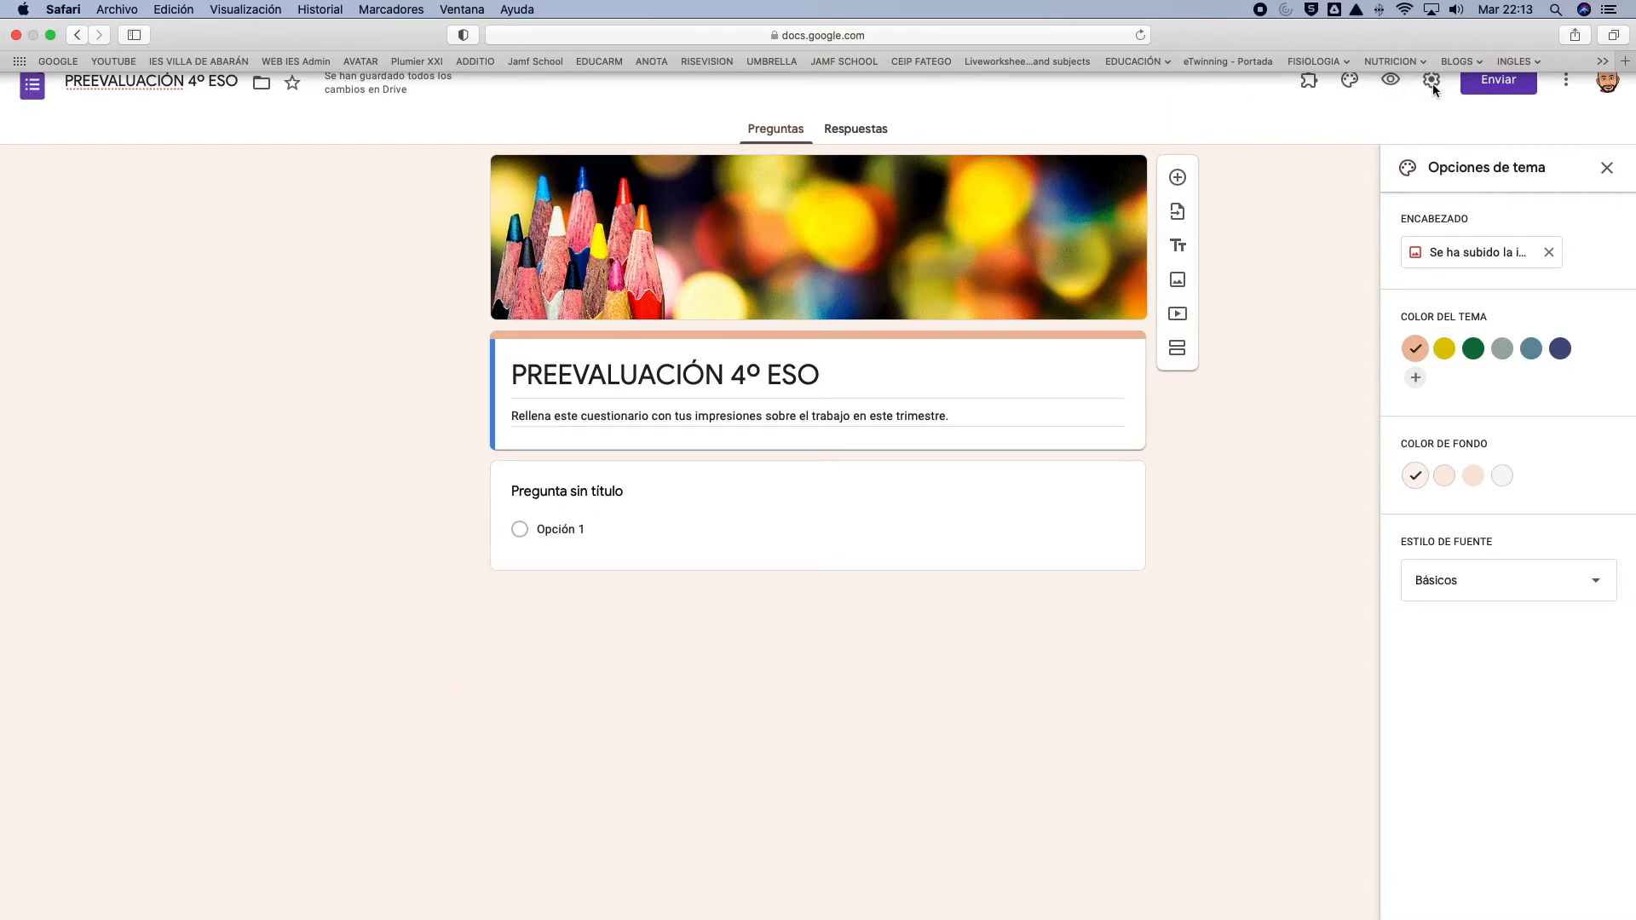
Configure the form to collect e-mail addresses, offer response receipts on request and restrict access to Región de Murcia users.
left_click(1431, 81)
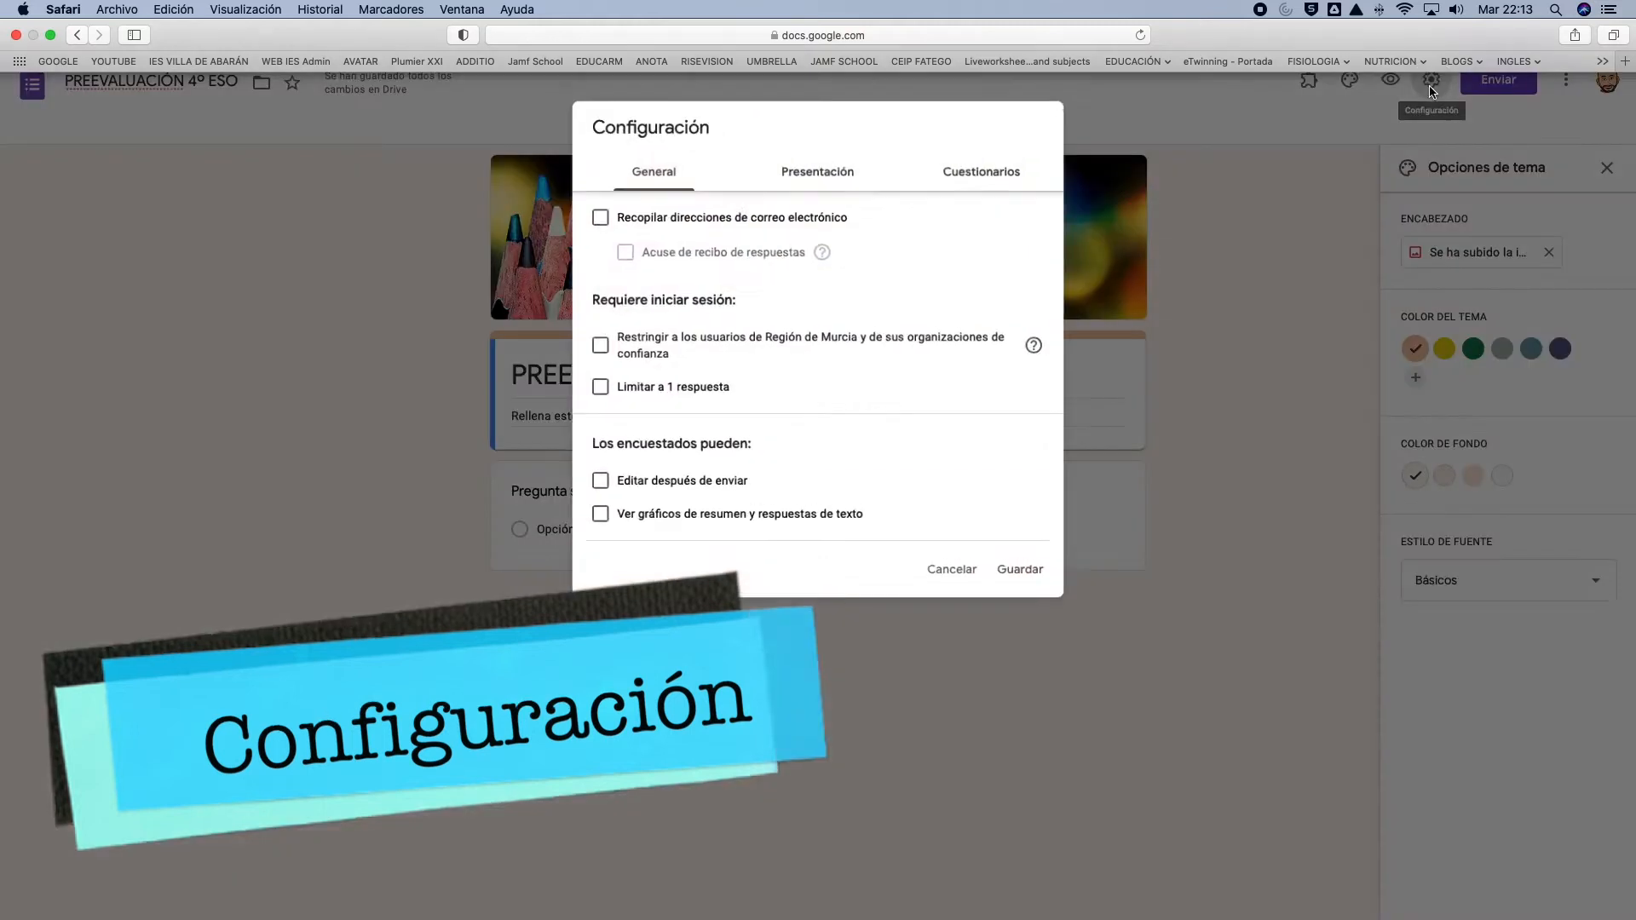
left_click(594, 214)
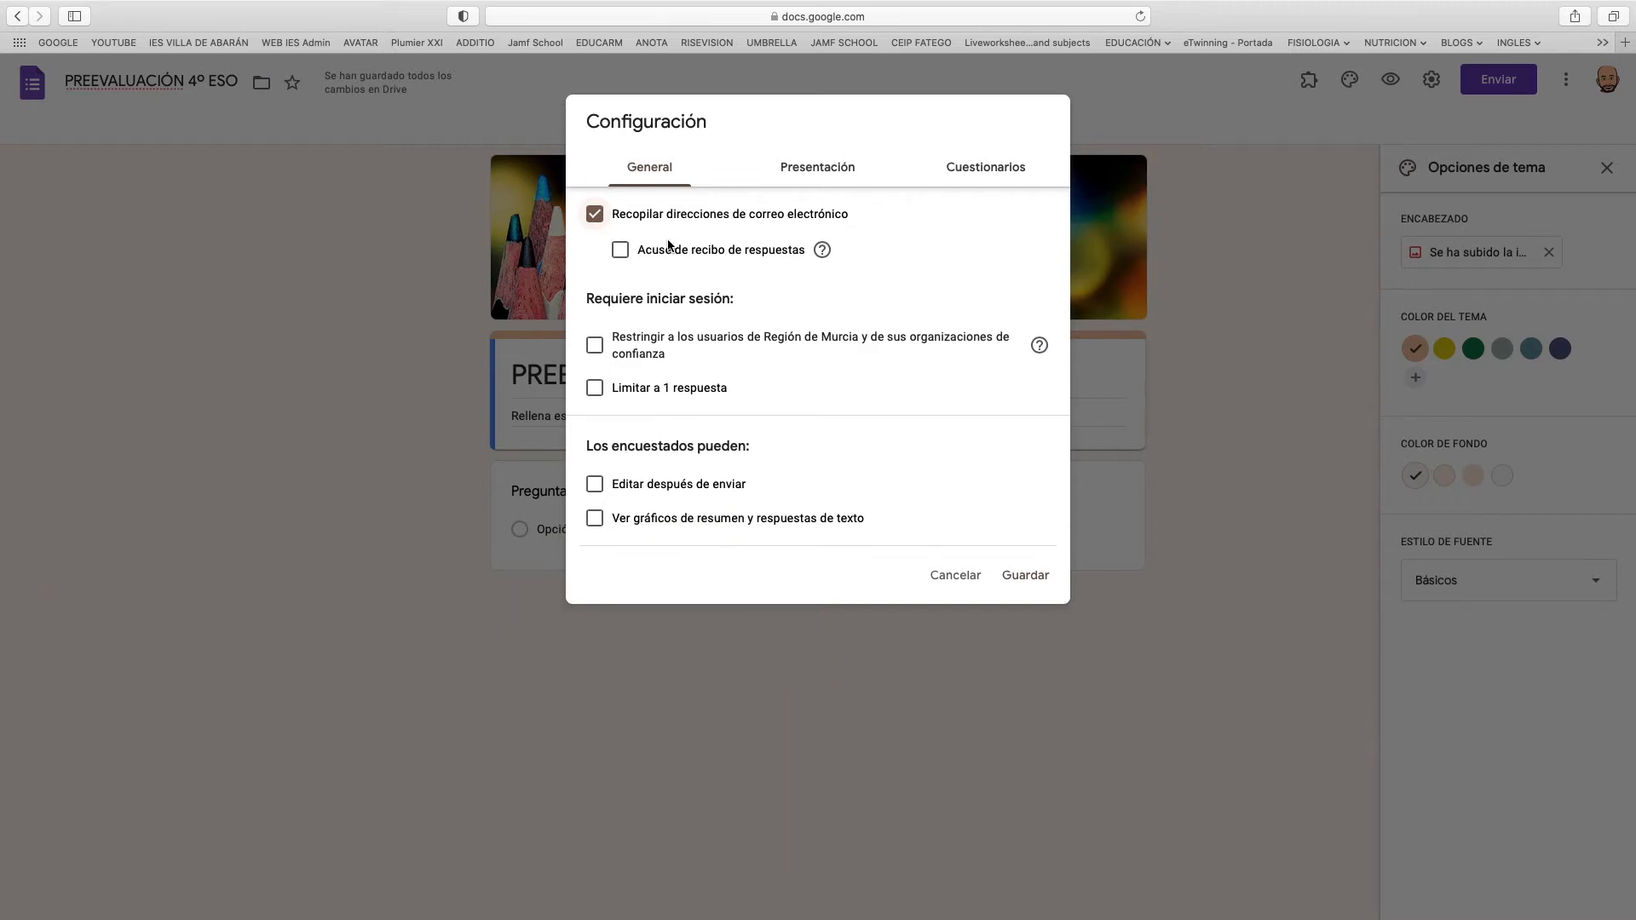
left_click(620, 251)
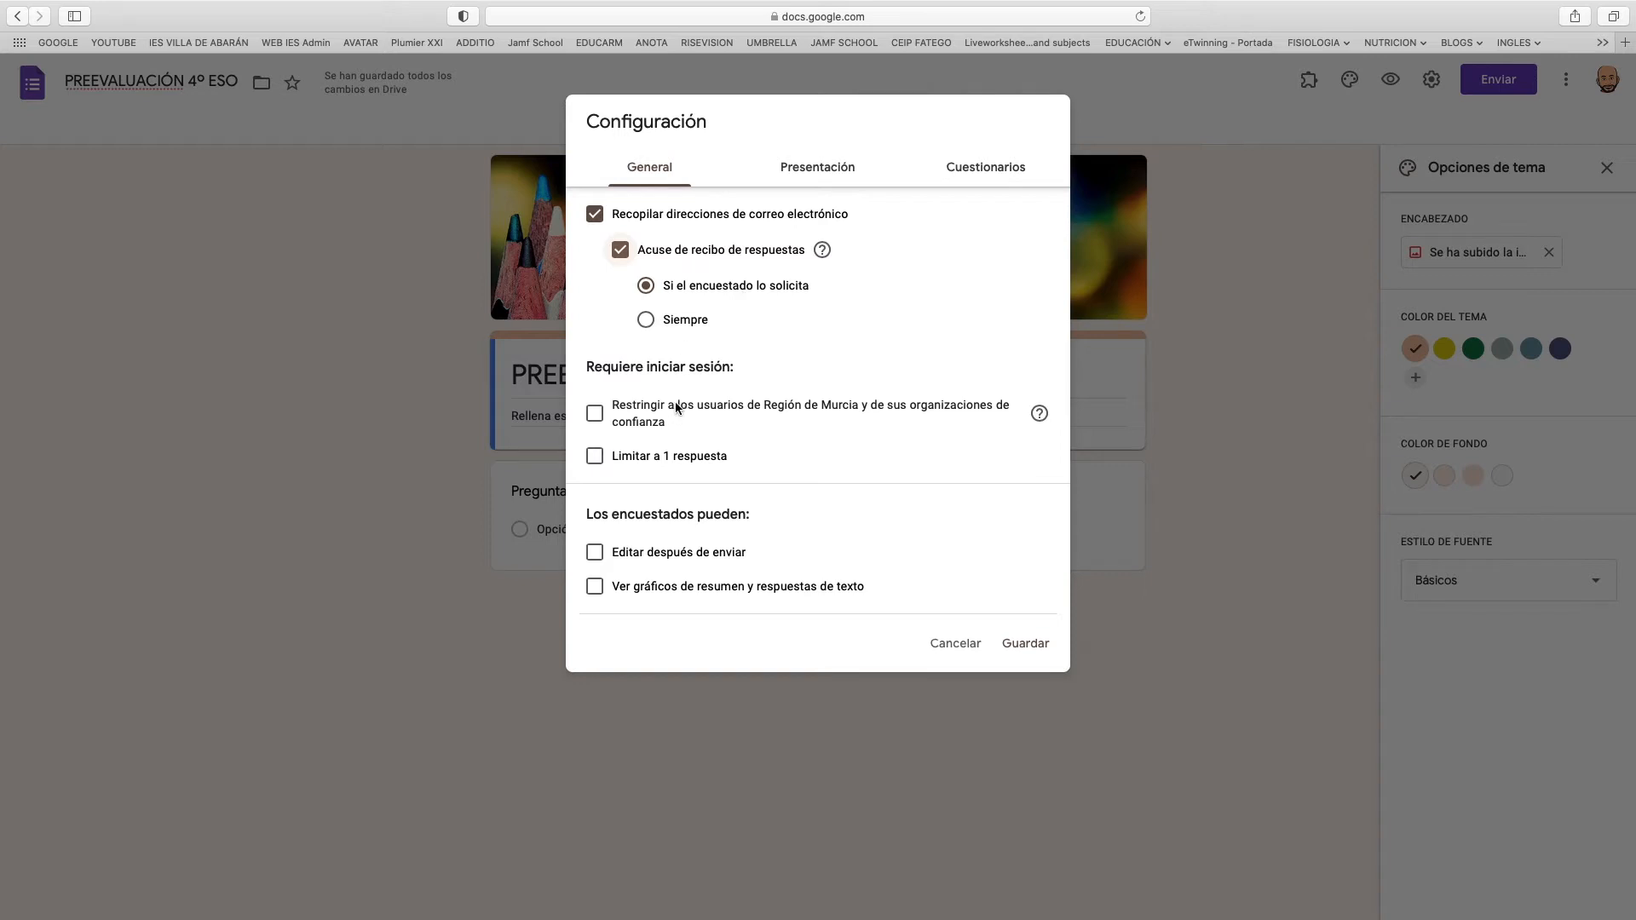
left_click(599, 420)
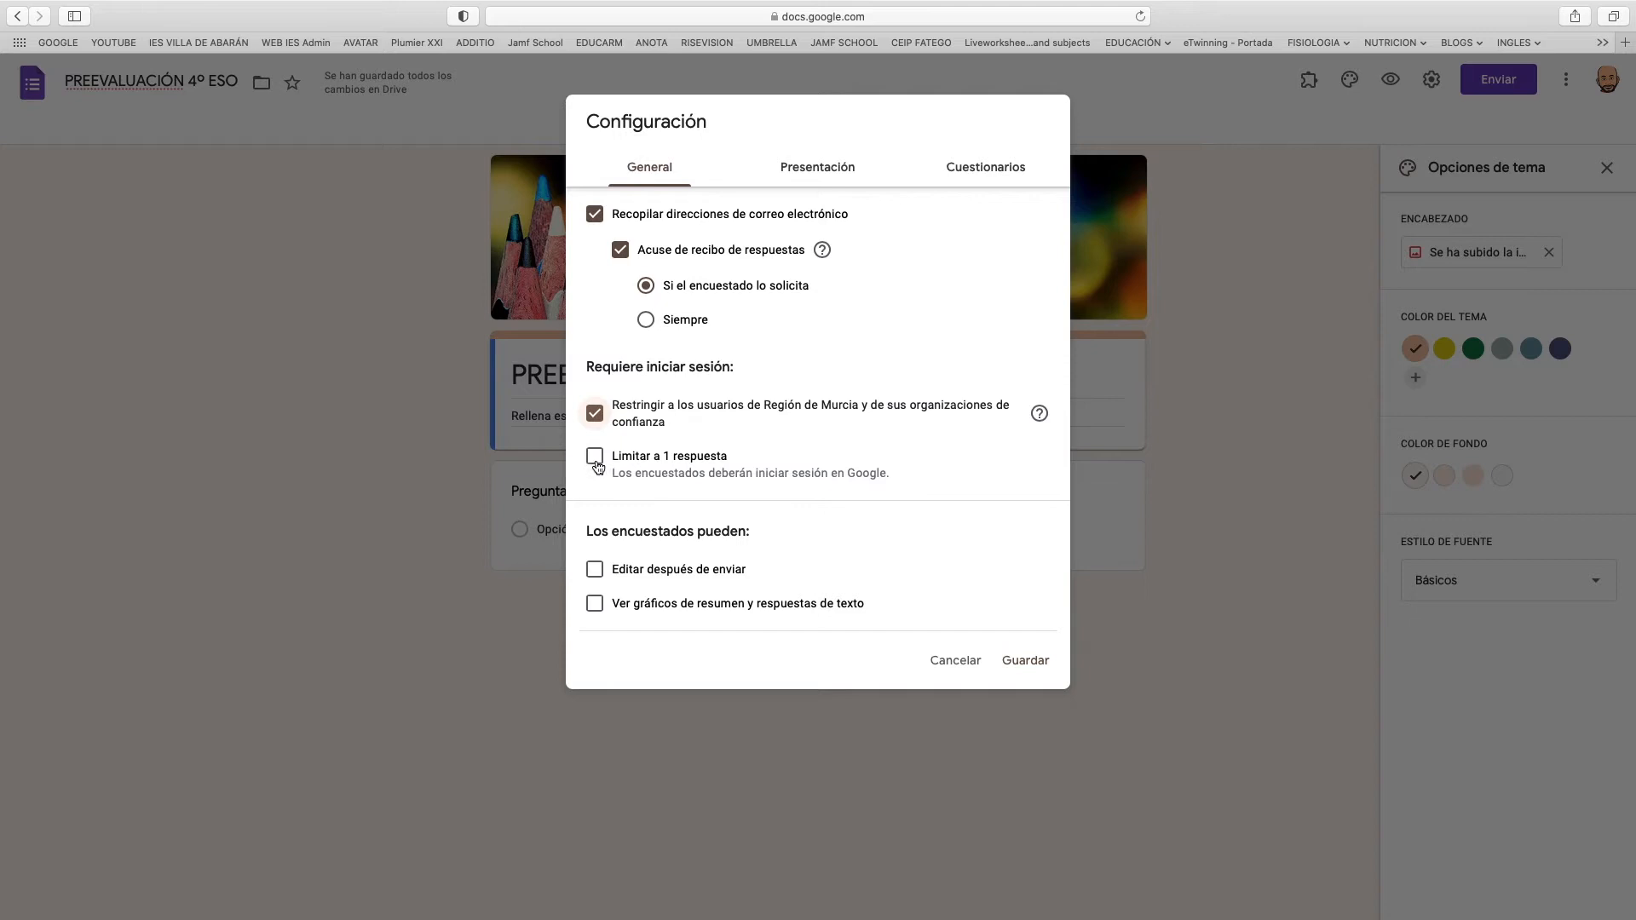
left_click(596, 461)
left_click(596, 461)
Enable the progress bar, set the confirmation message to "Muchas gracias por participar. Te rogamos revises tu correo electrónico." and save the settings.
left_click(811, 175)
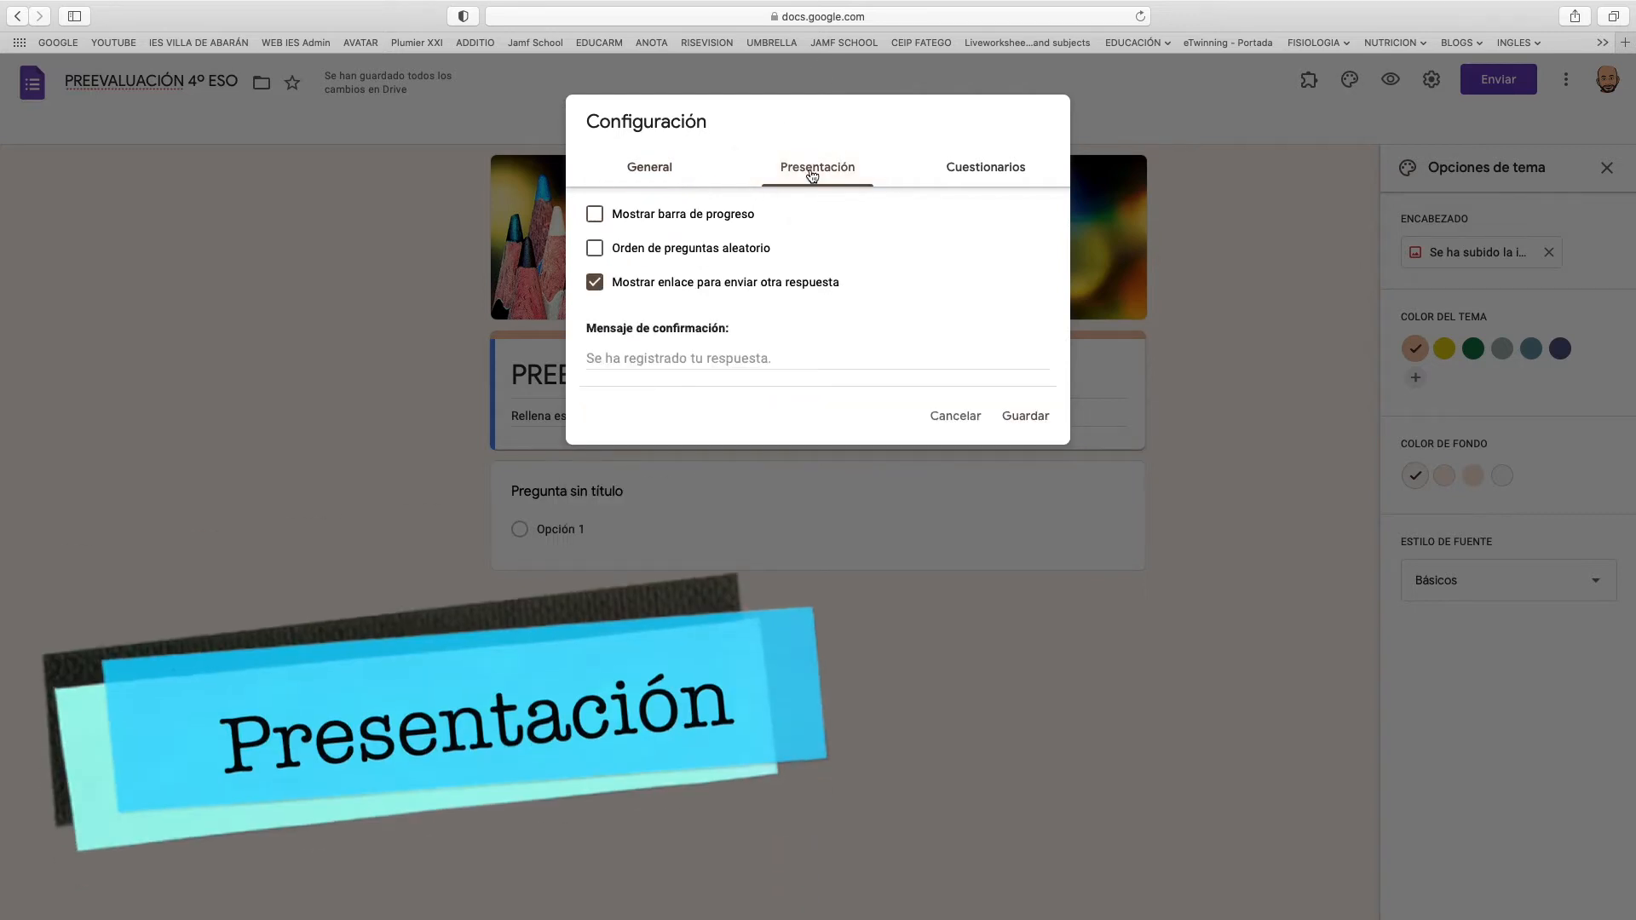
left_click(594, 215)
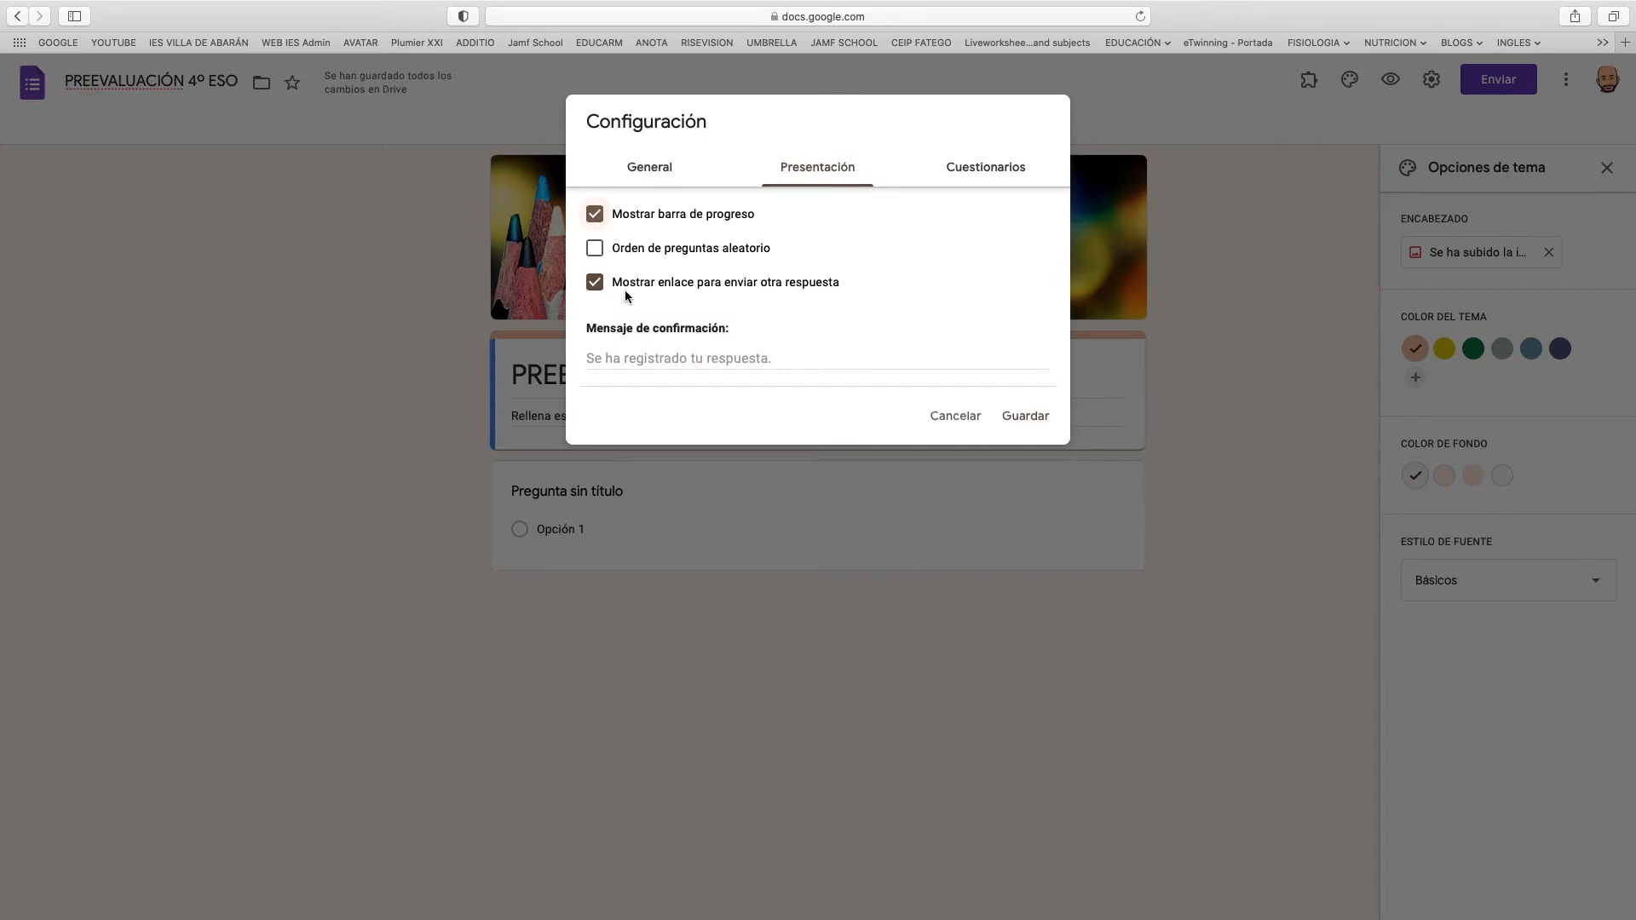
left_click(656, 357)
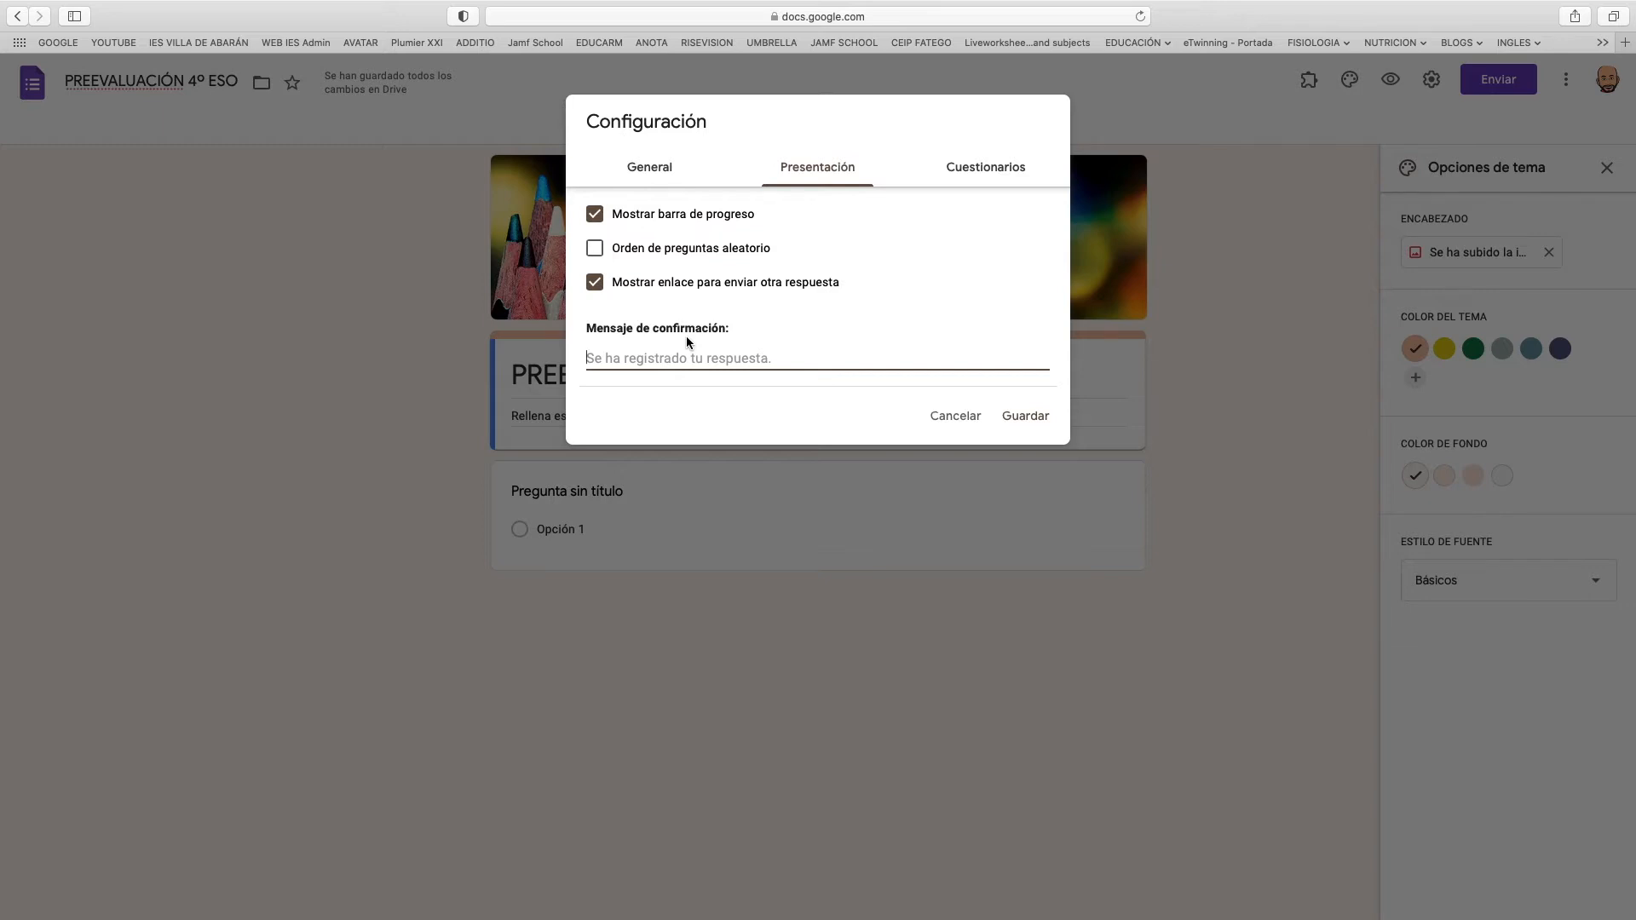
type("Muchas gracias por participar. Te rogamos revises tu correo electrónico.")
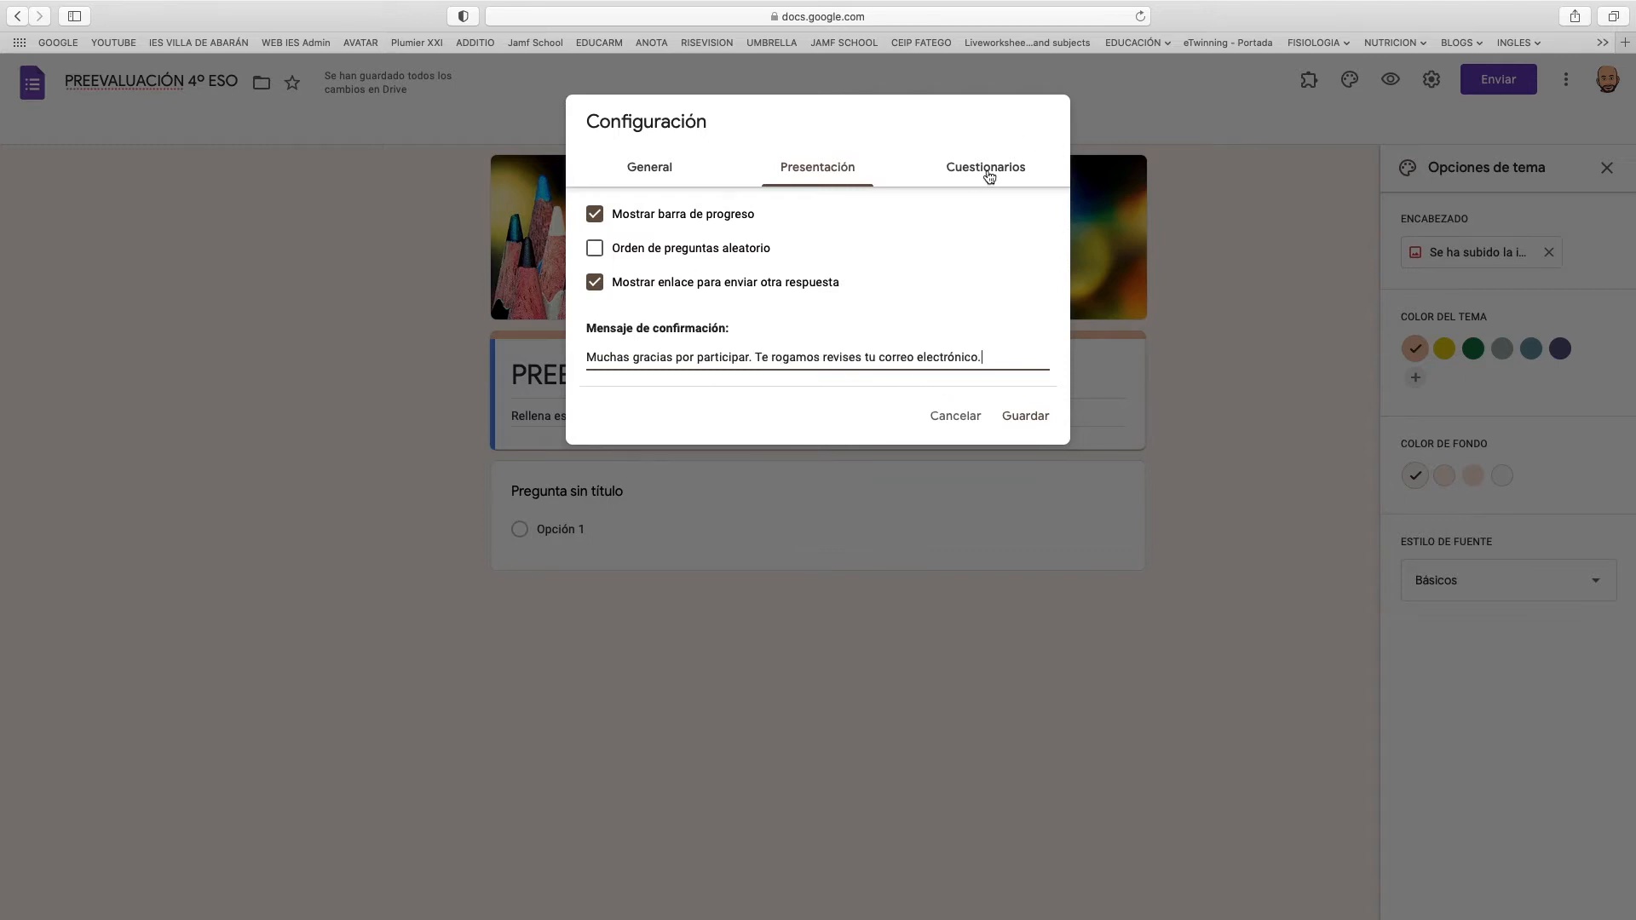
left_click(988, 176)
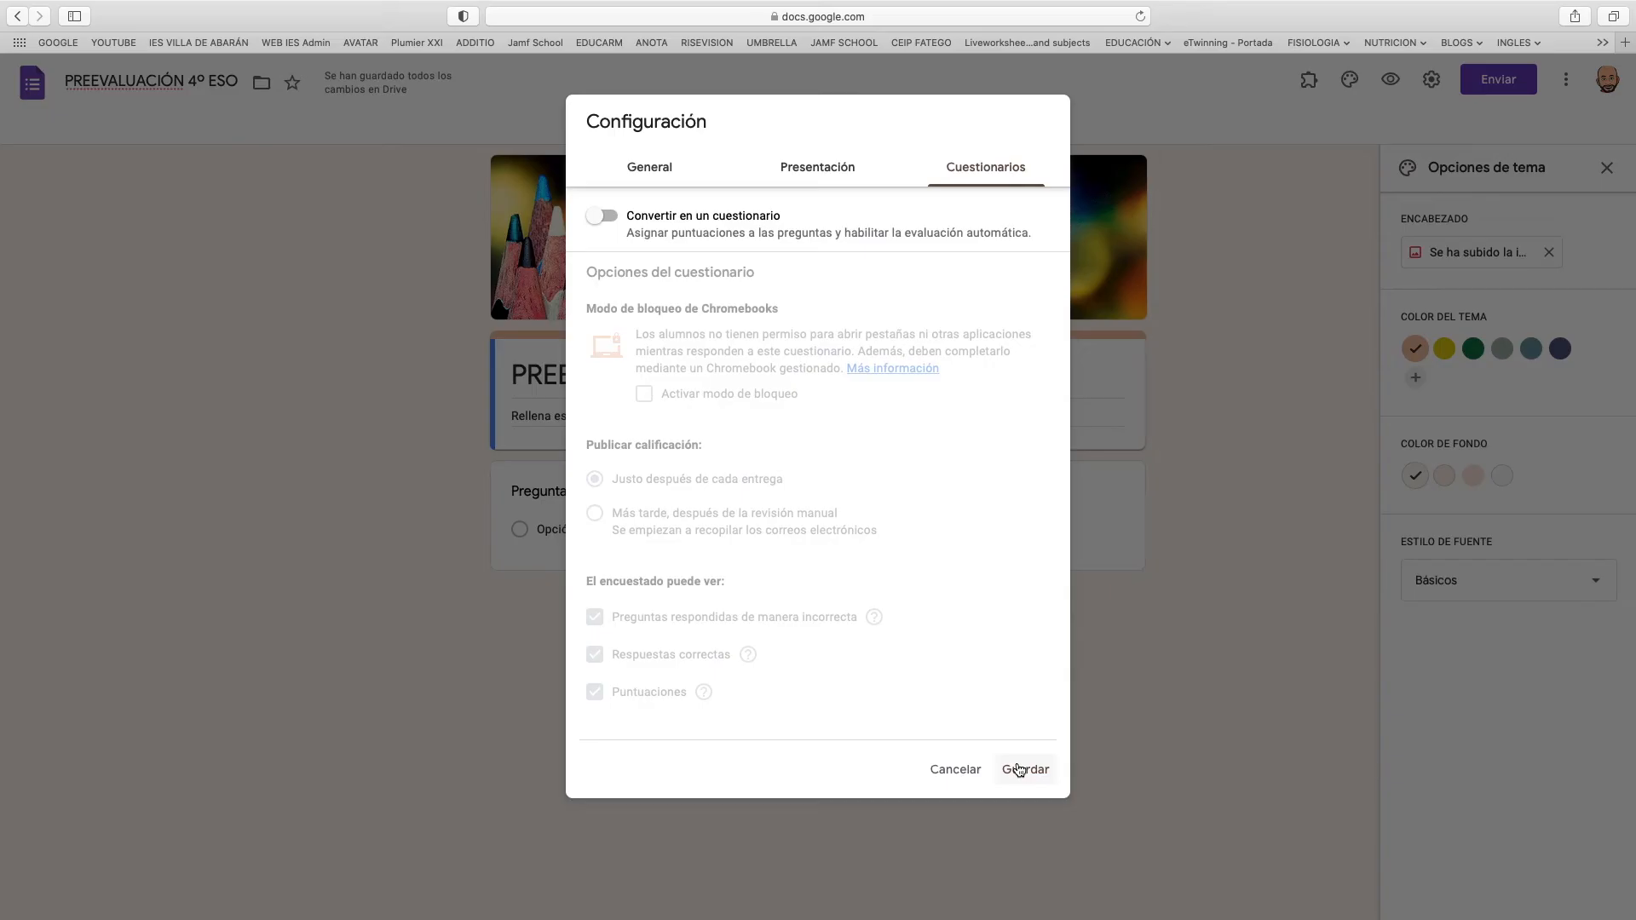
left_click(1022, 769)
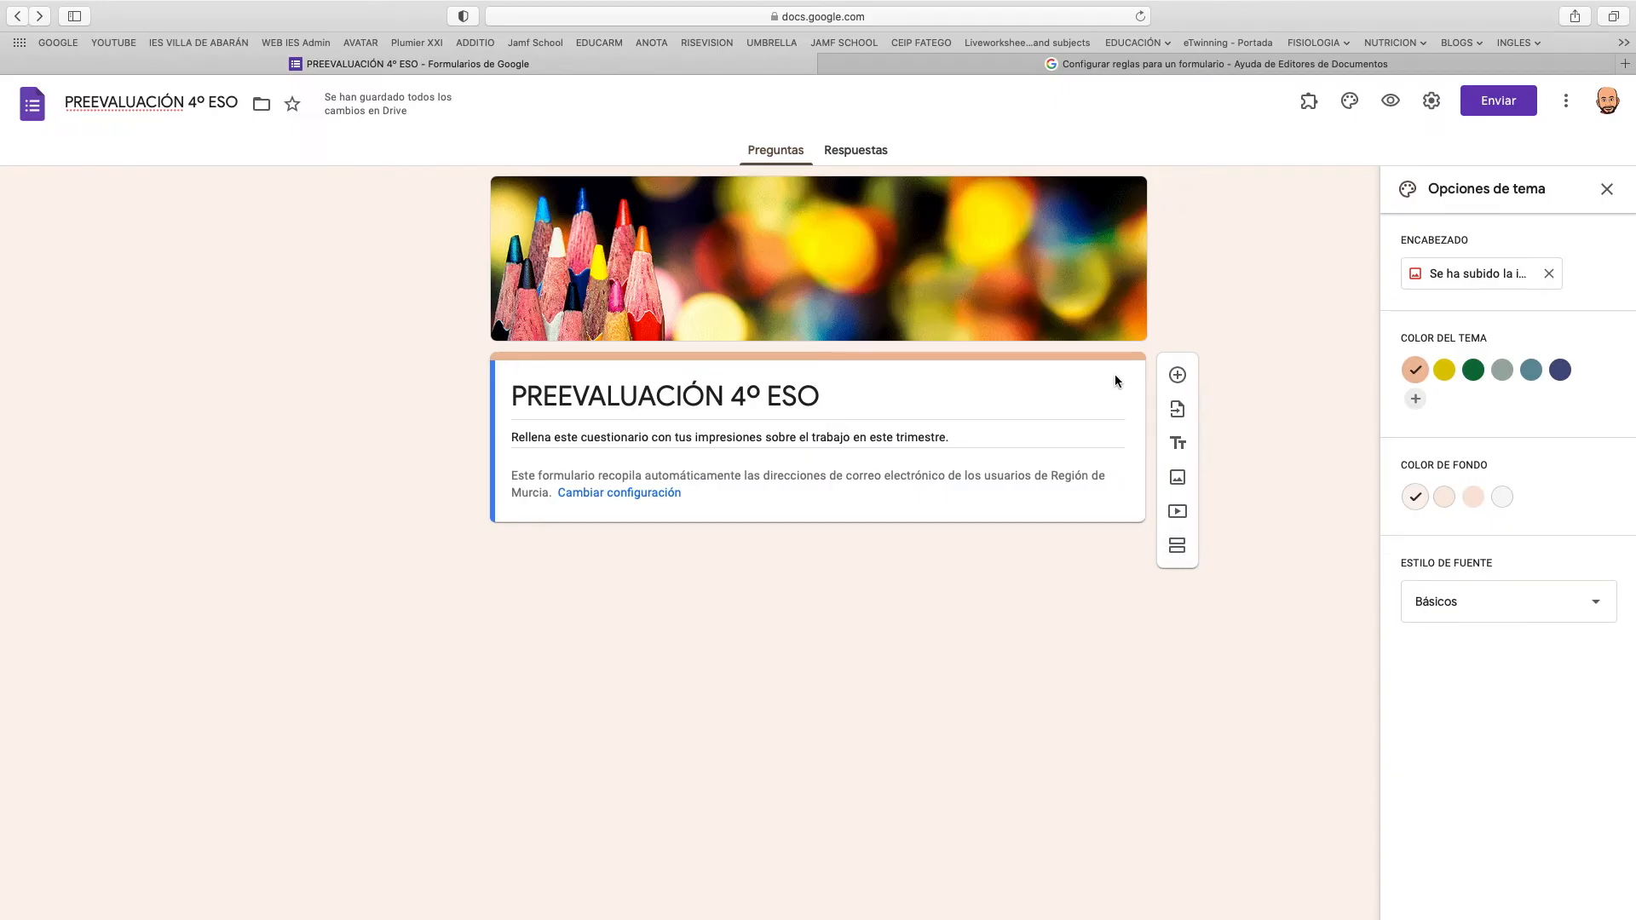
Add a required short-answer question titled "NOMBRE" below the form header.
left_click(1177, 375)
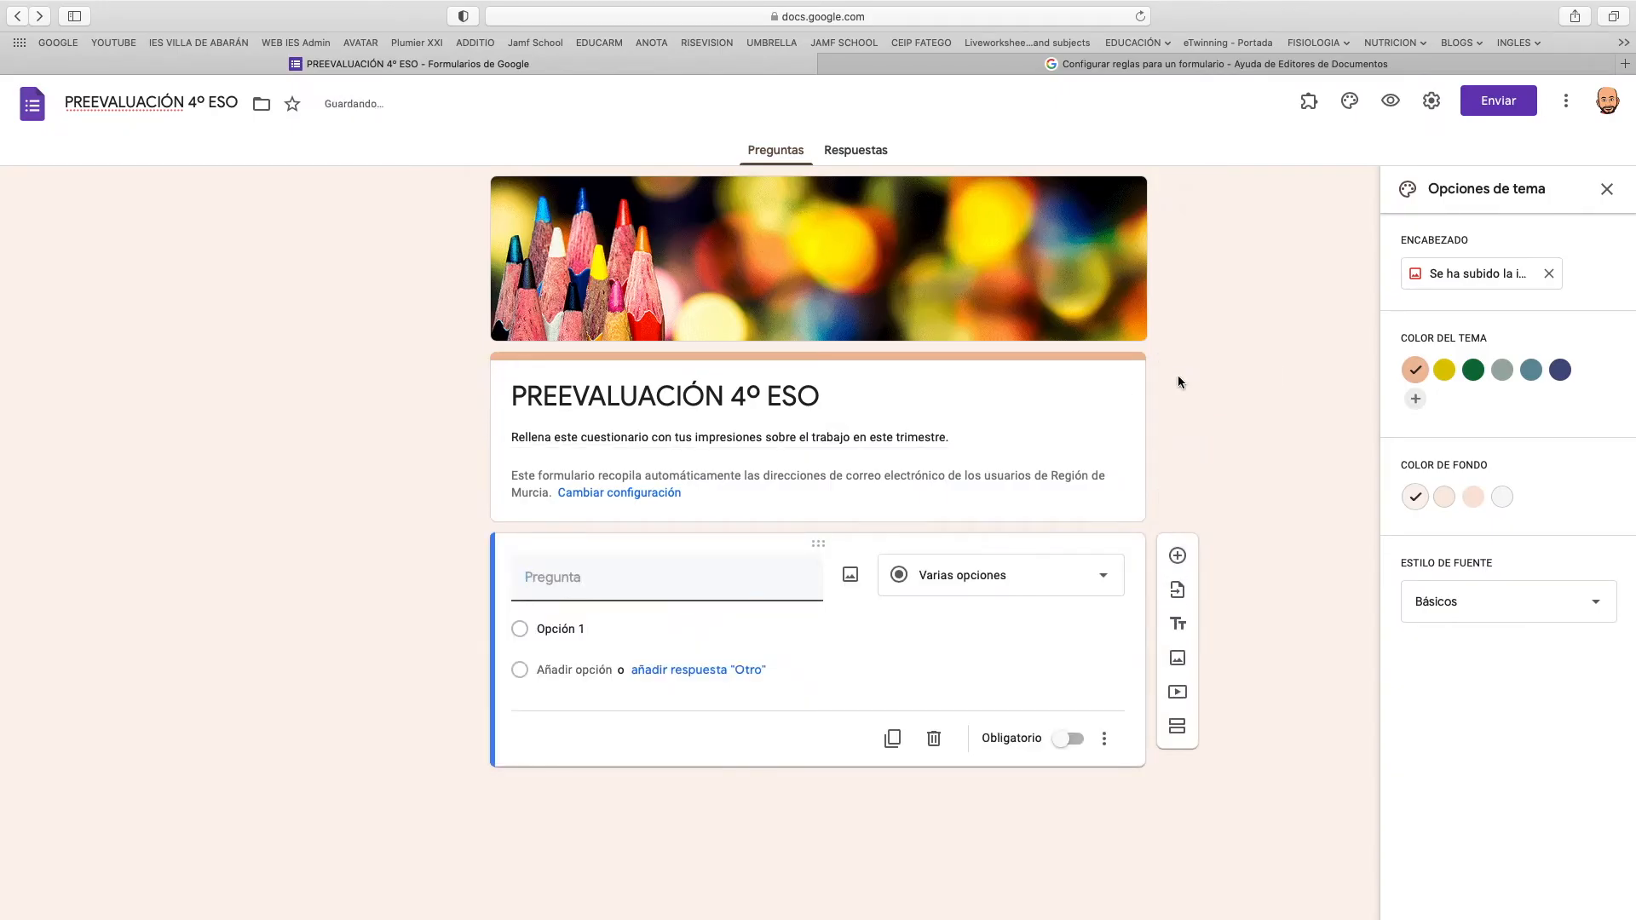
left_click(1105, 580)
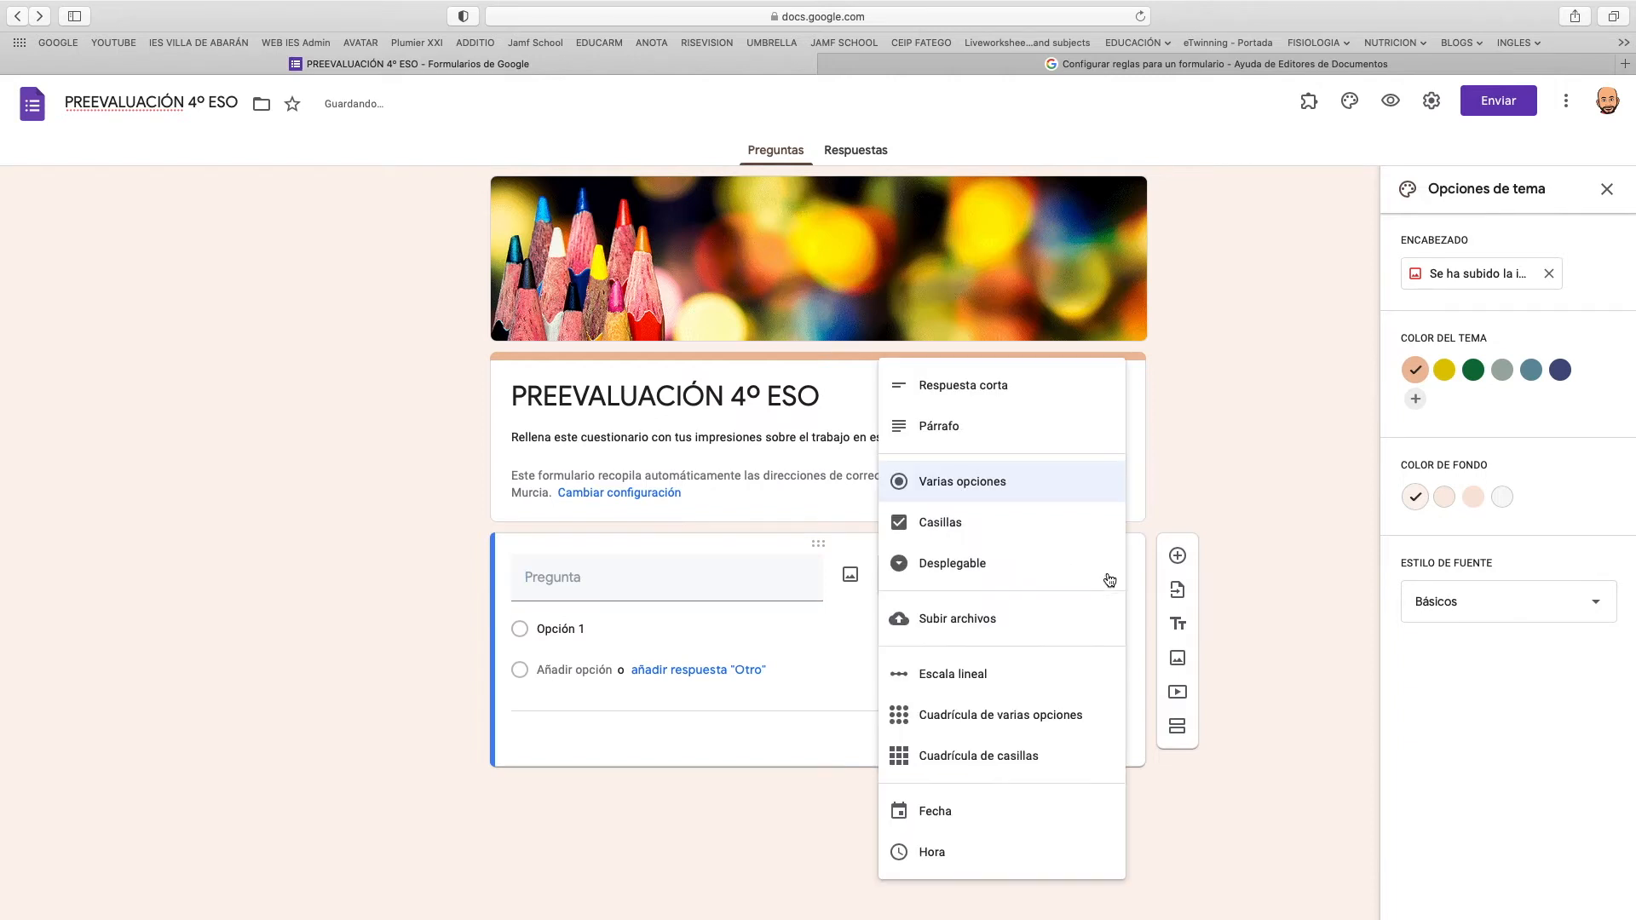
left_click(1019, 397)
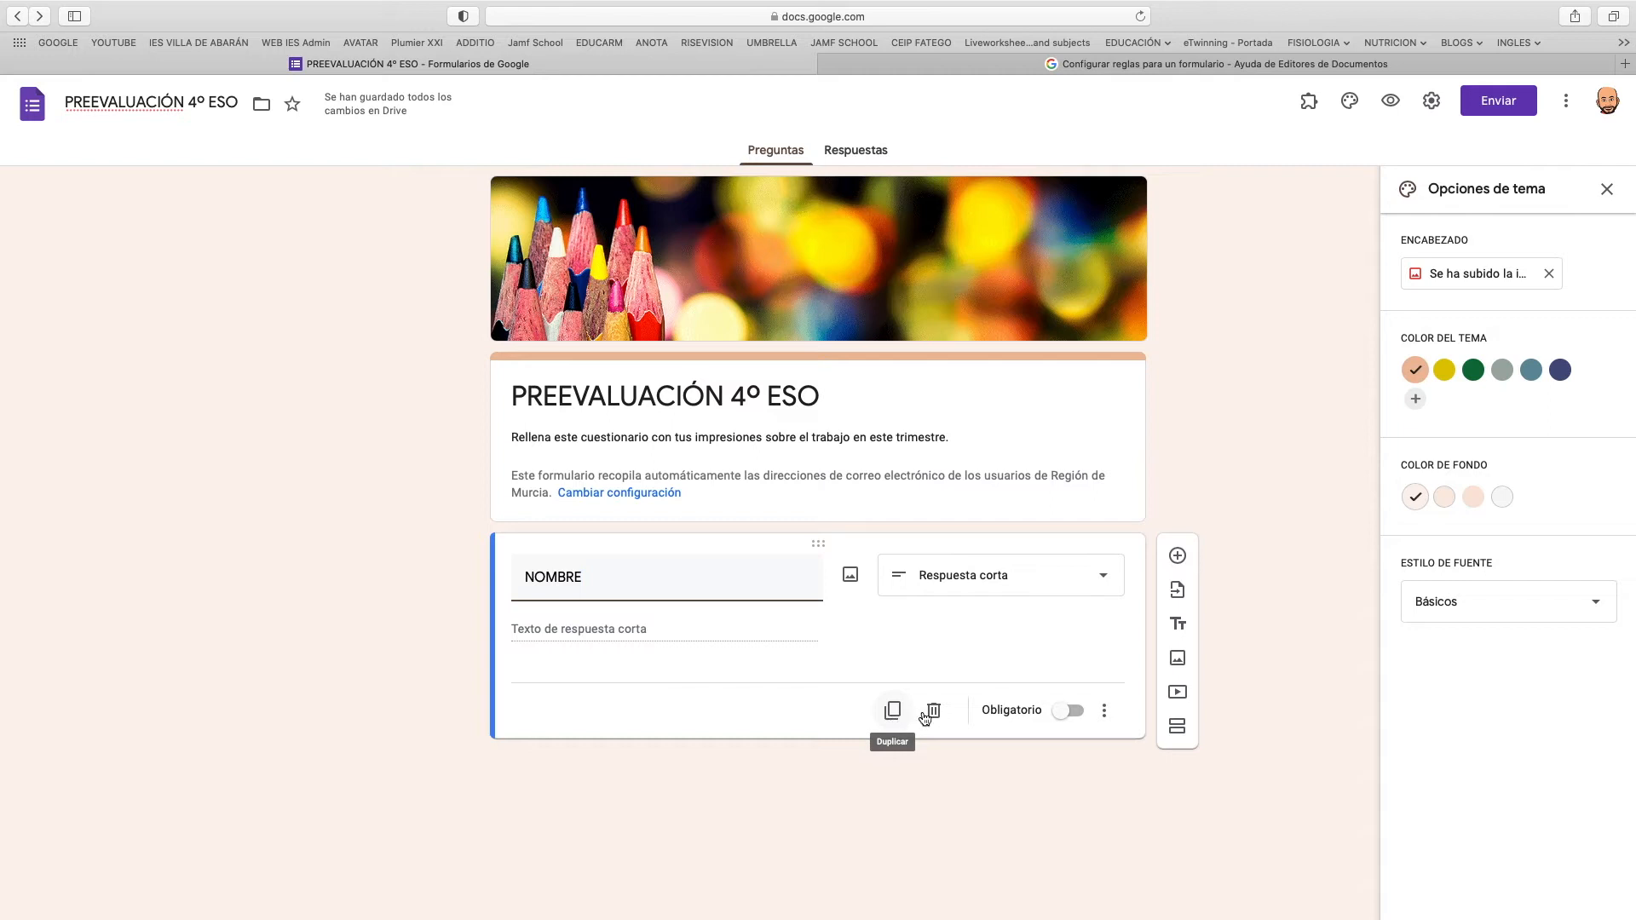
left_click(1070, 710)
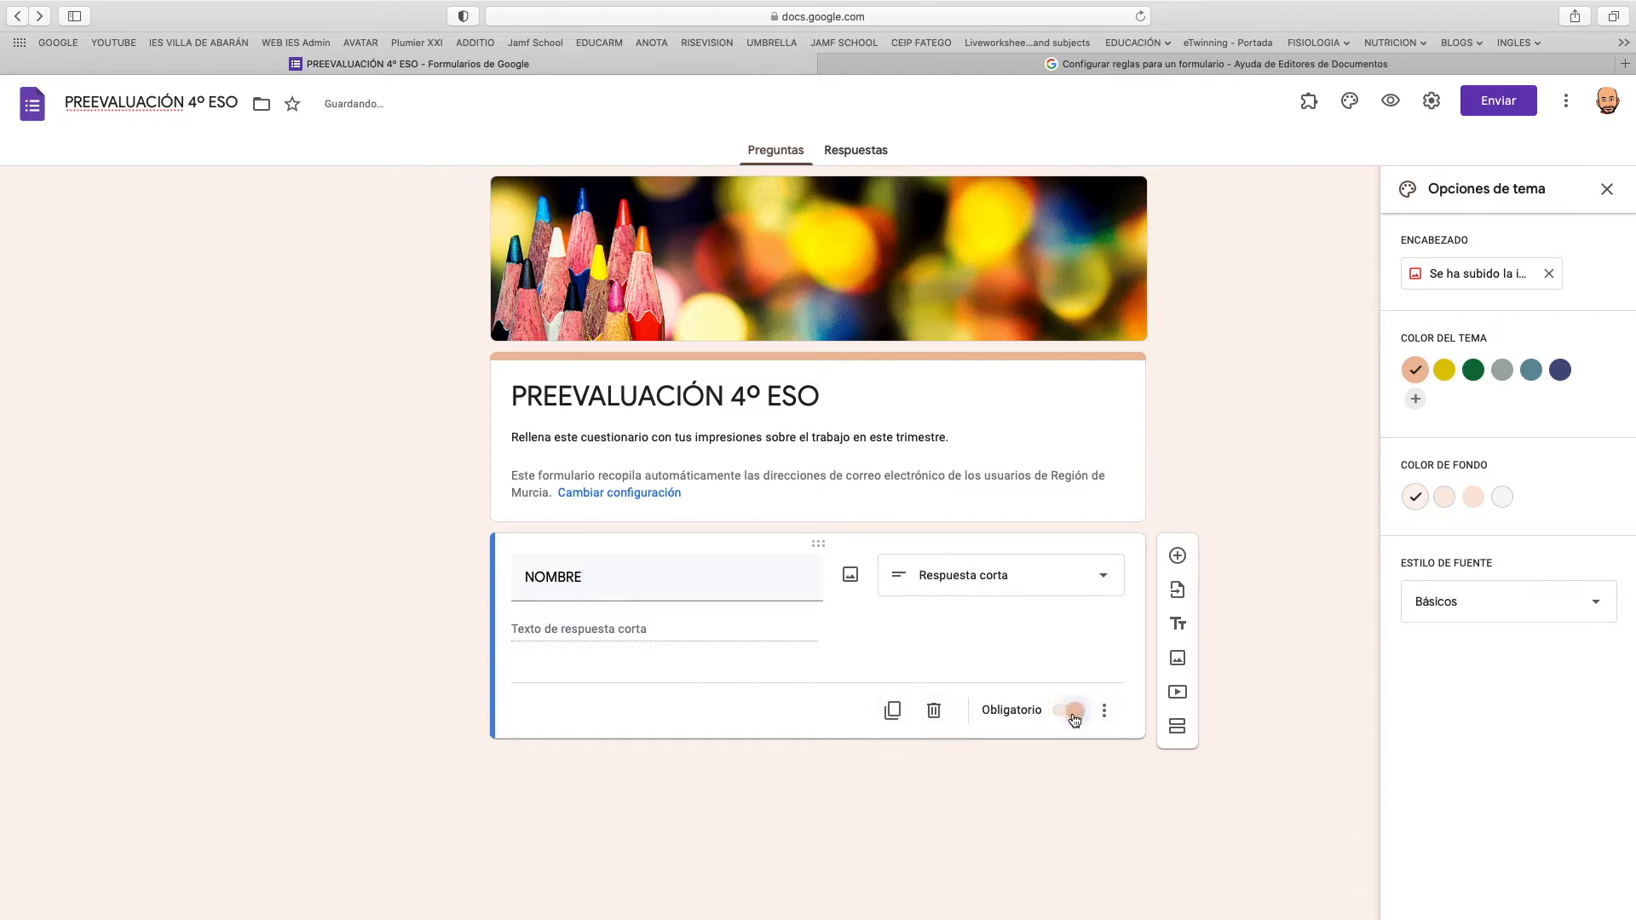
Give the NOMBRE question the description "Escribir en mayúscula.".
left_click(1104, 711)
left_click(1146, 776)
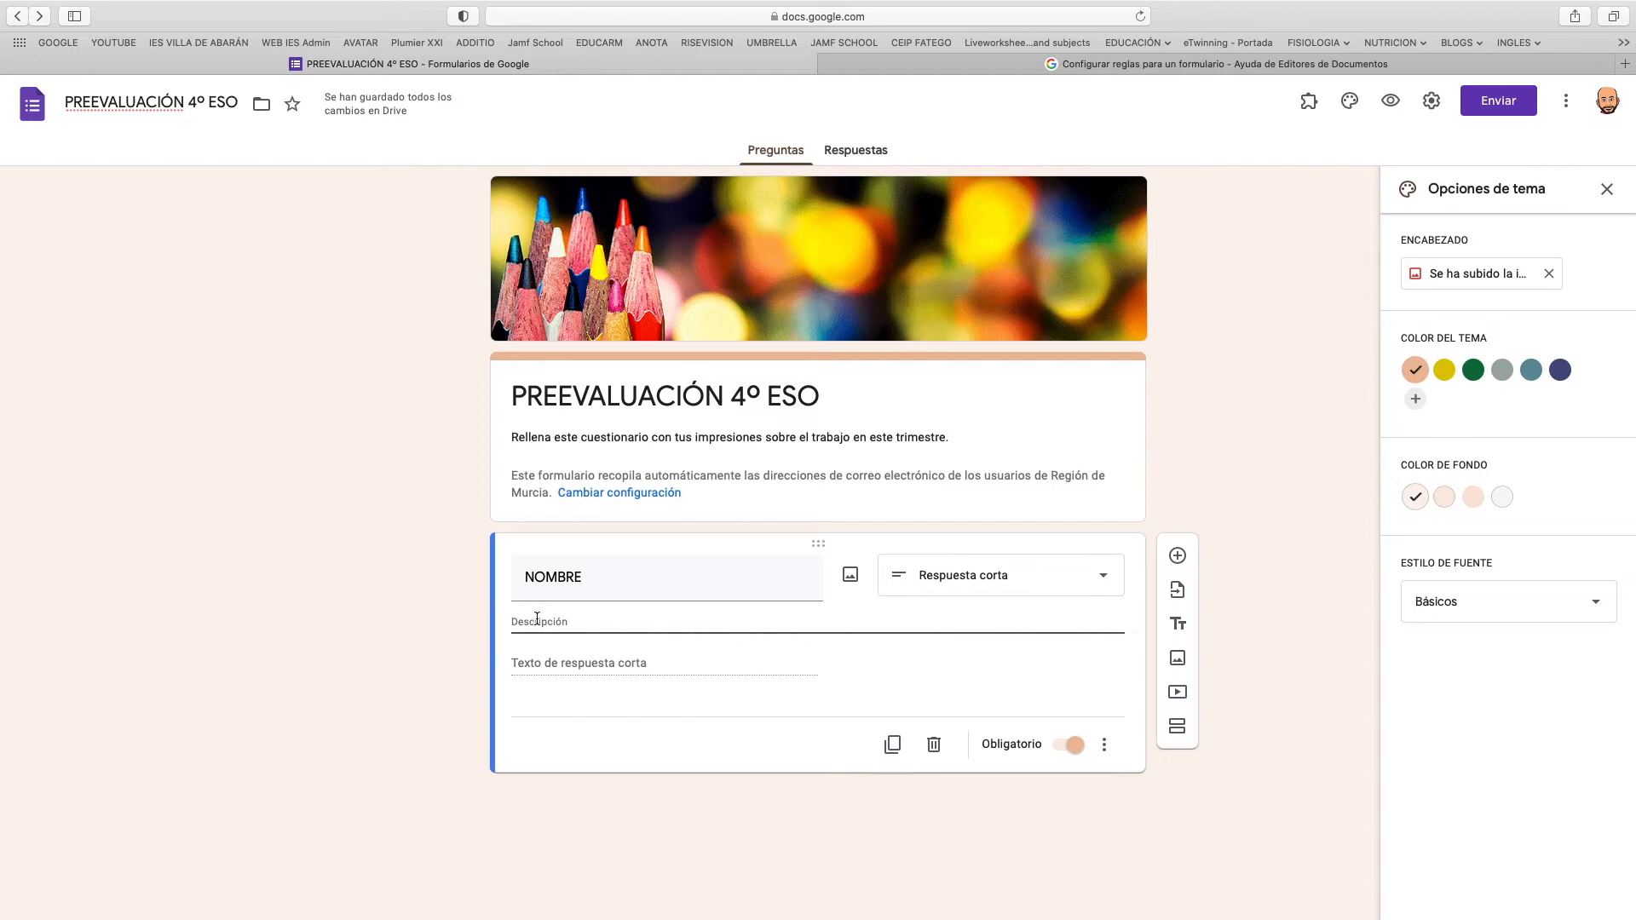
type("Escribir en mayúscula")
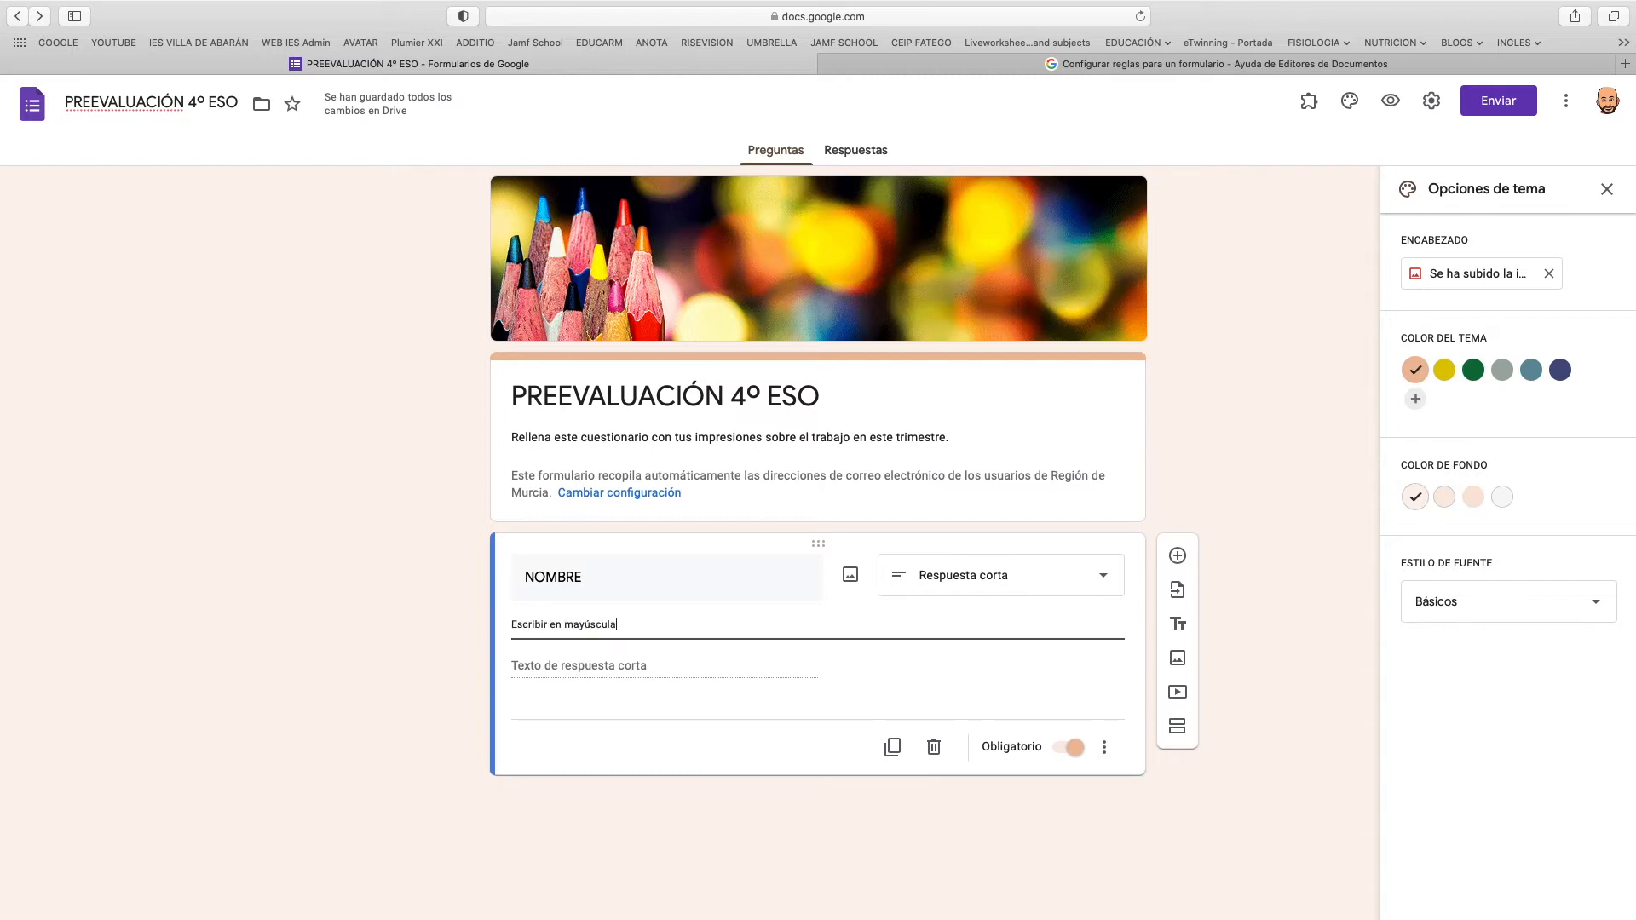
type(".")
Enable response validation on the NOMBRE question and try the Número rule with the condition "No está entre".
left_click(1100, 746)
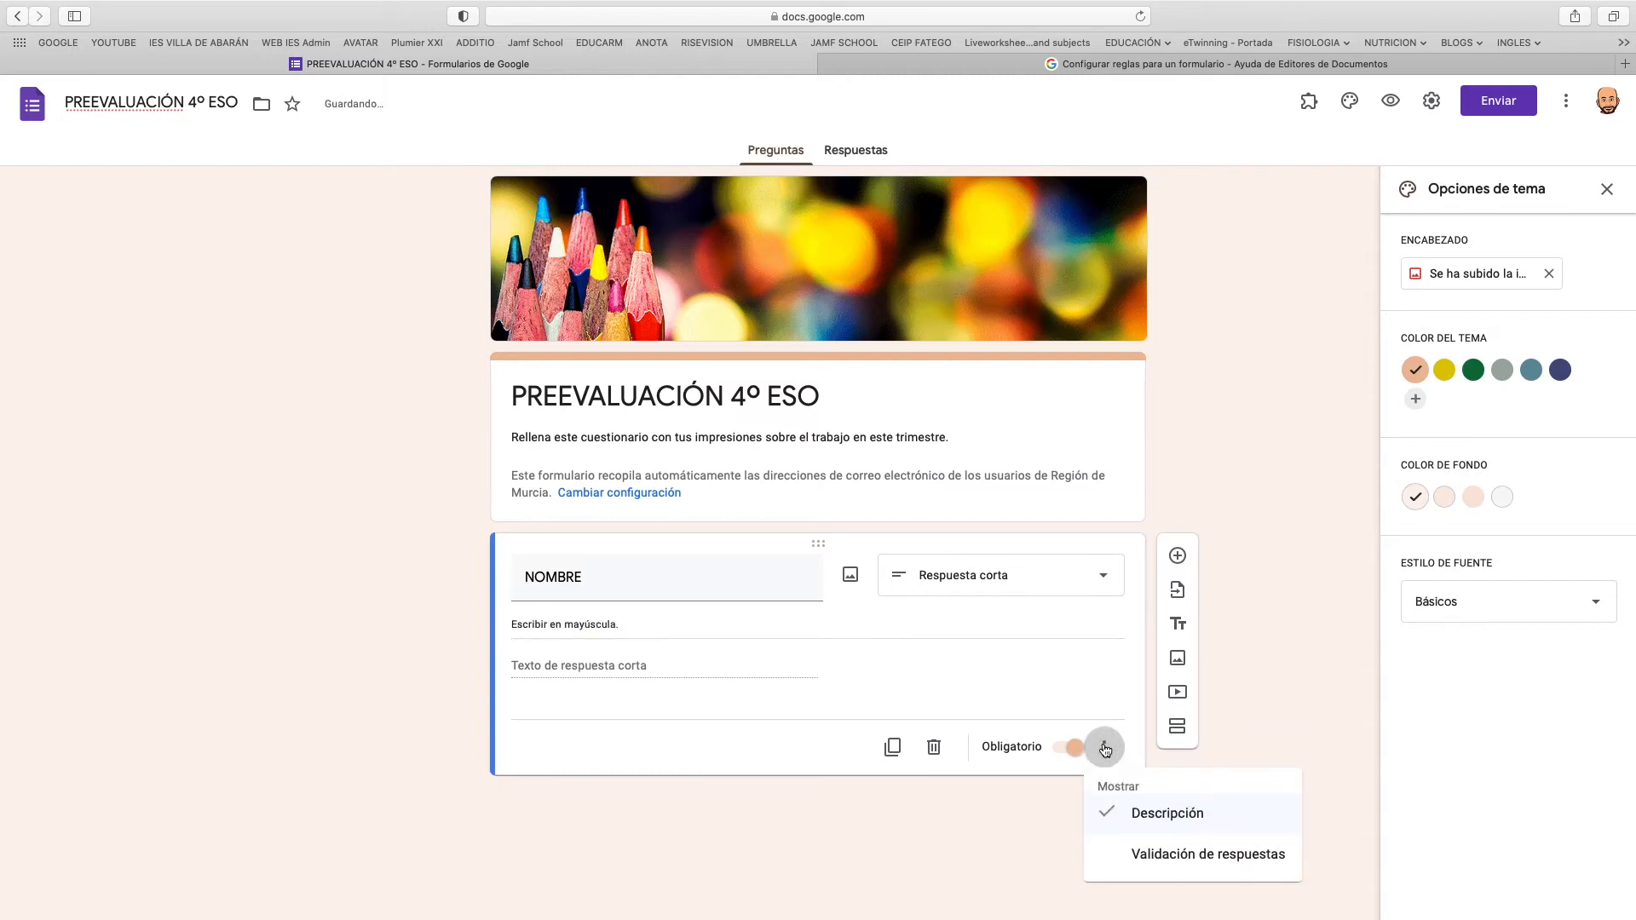
left_click(1163, 855)
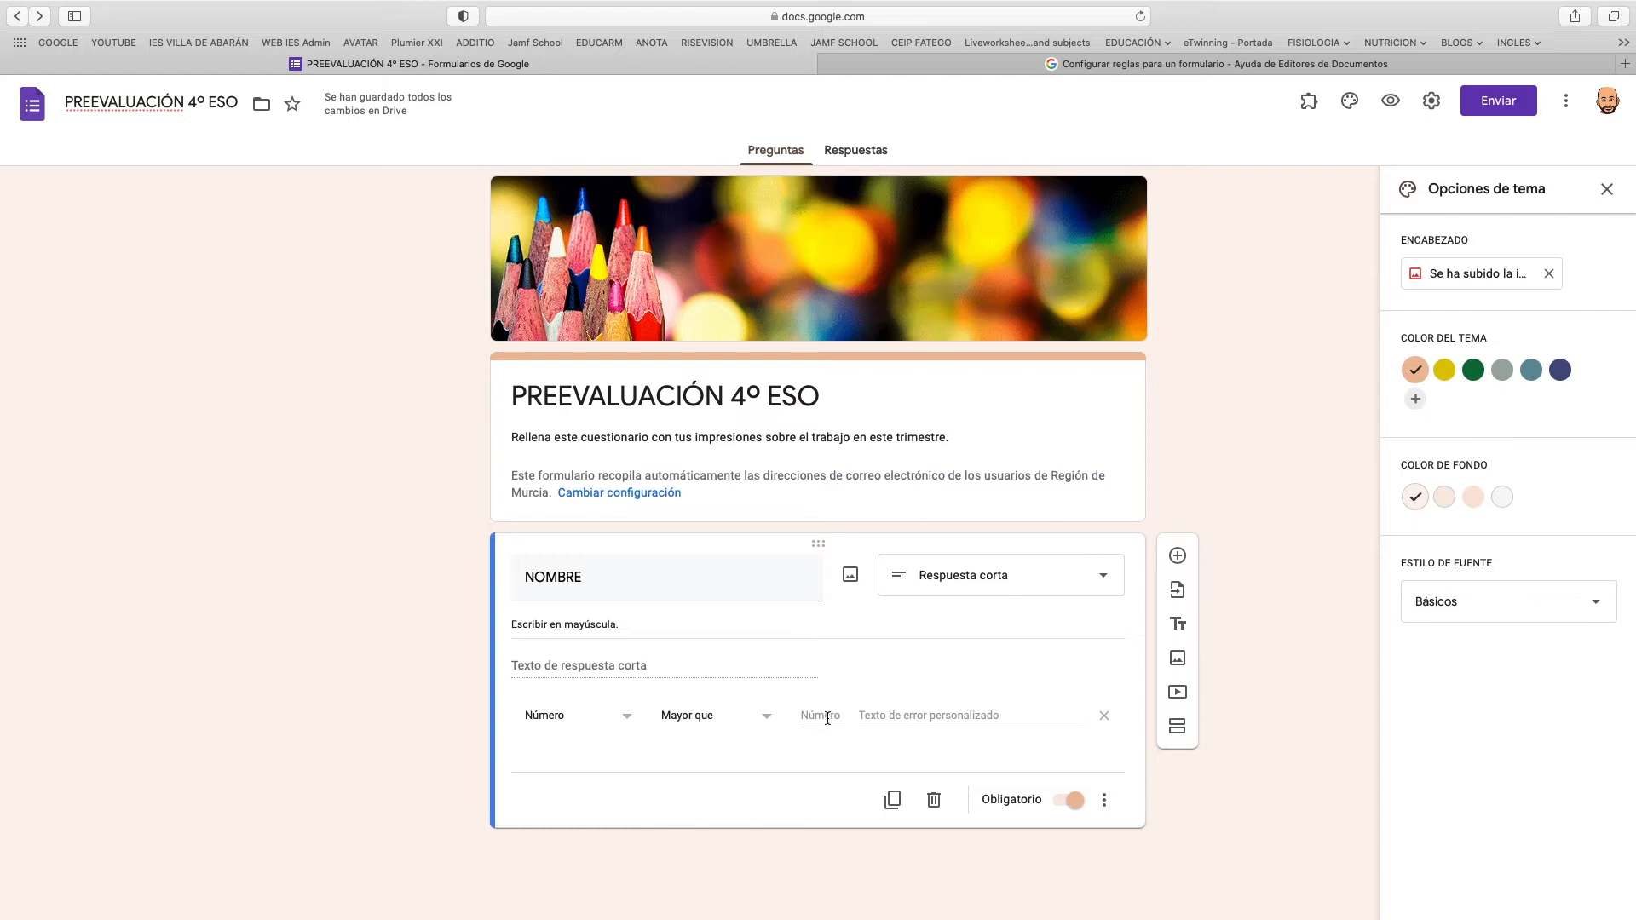
left_click(768, 721)
left_click(738, 678)
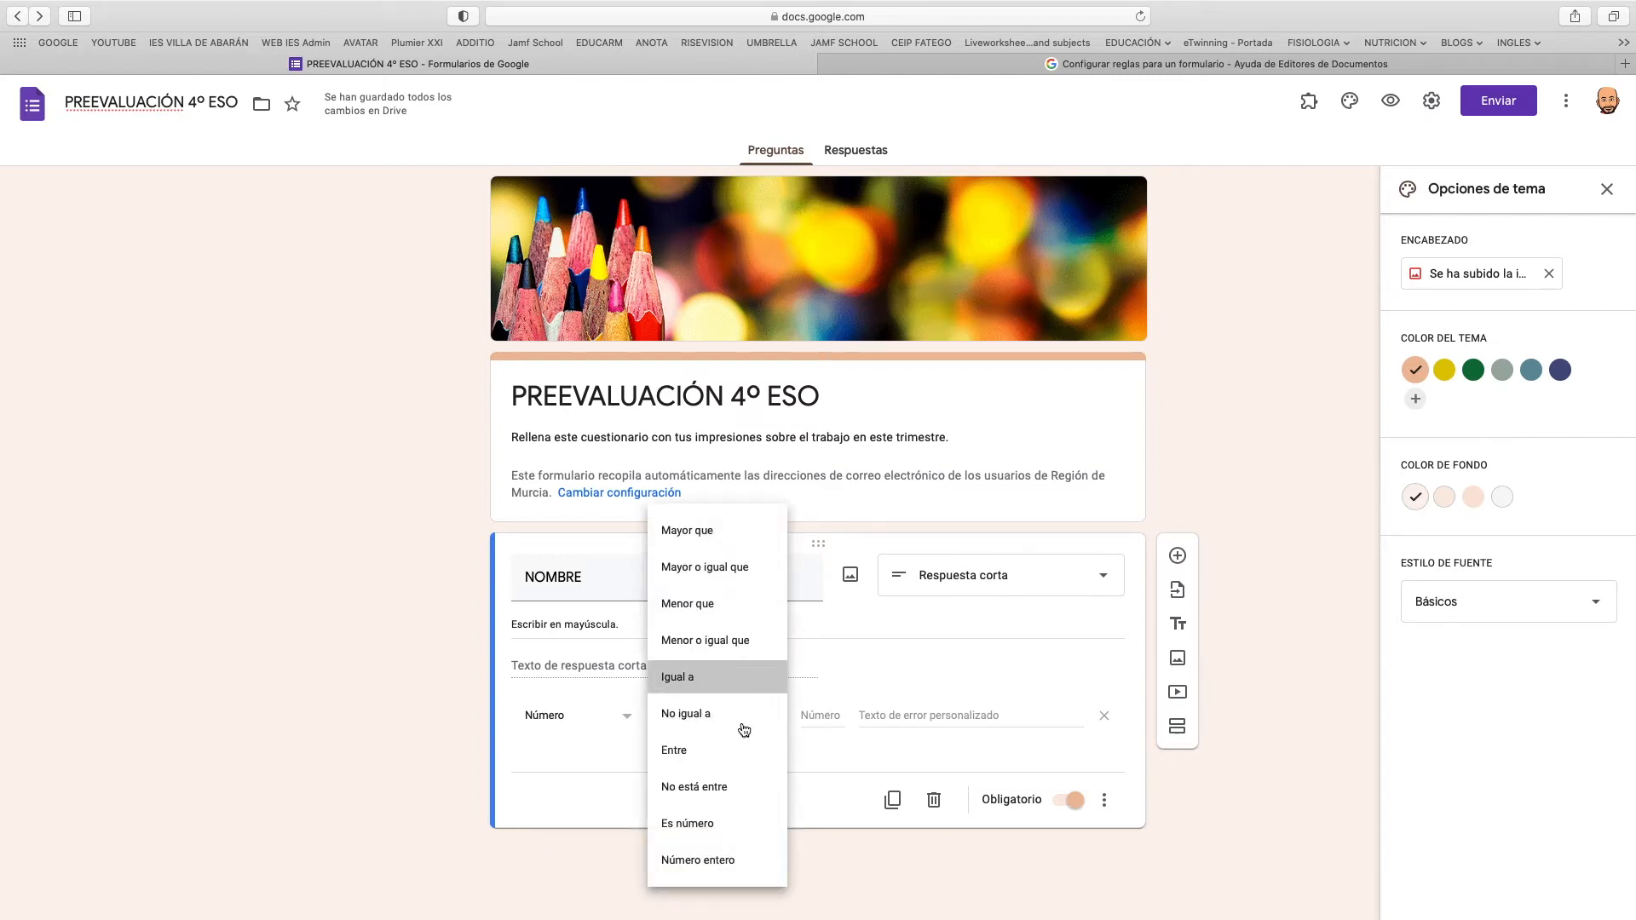
left_click(764, 719)
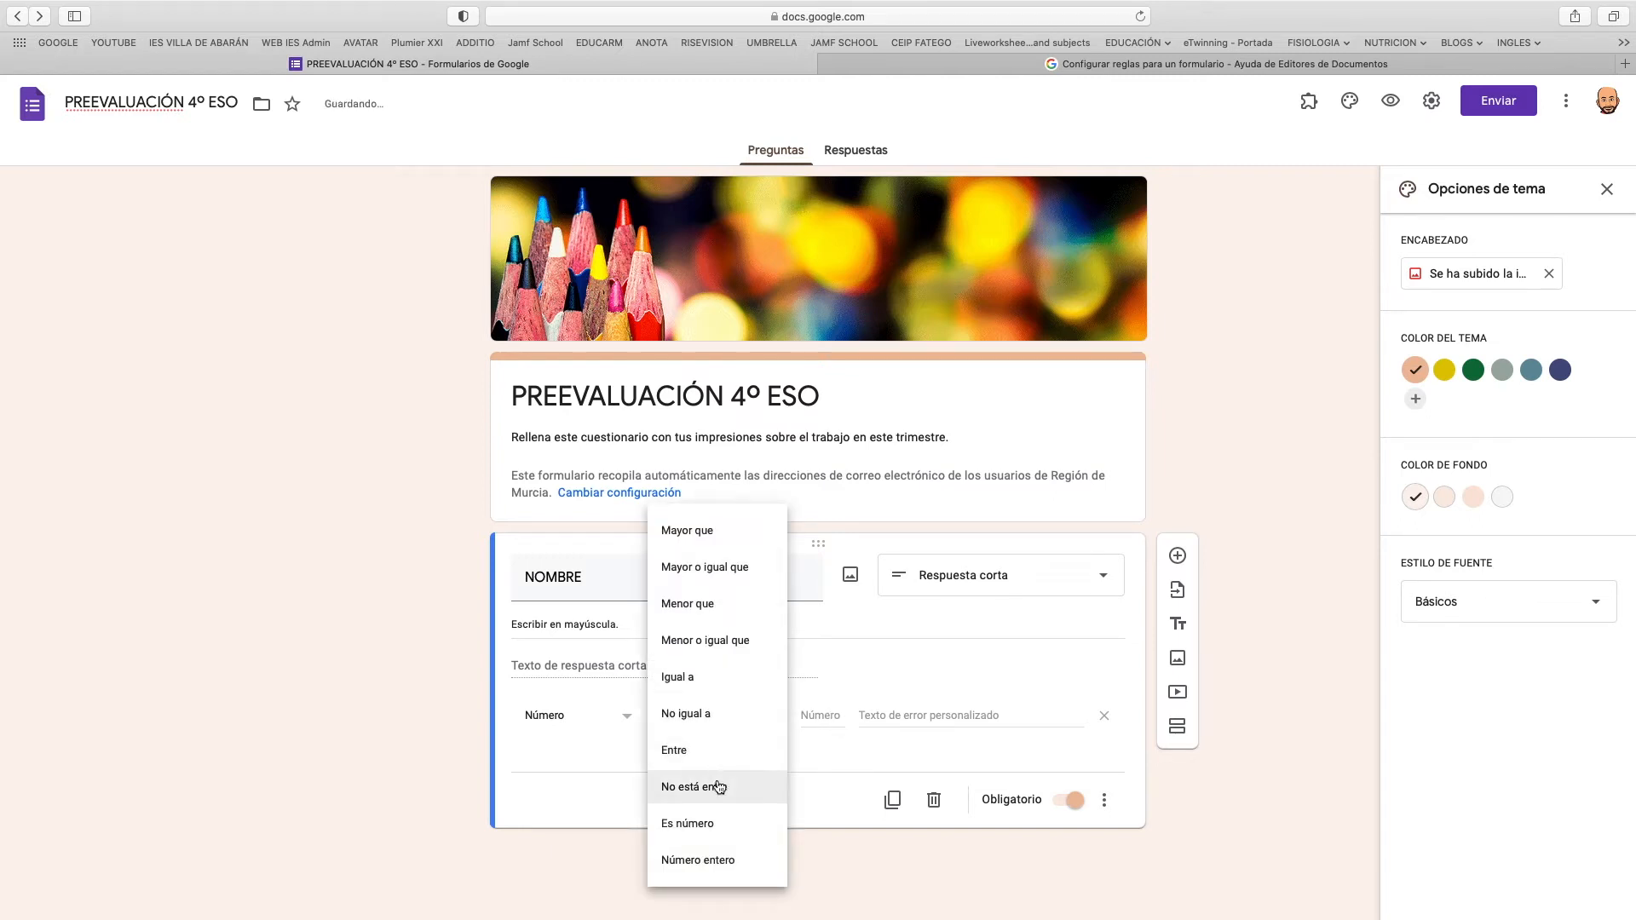
left_click(734, 784)
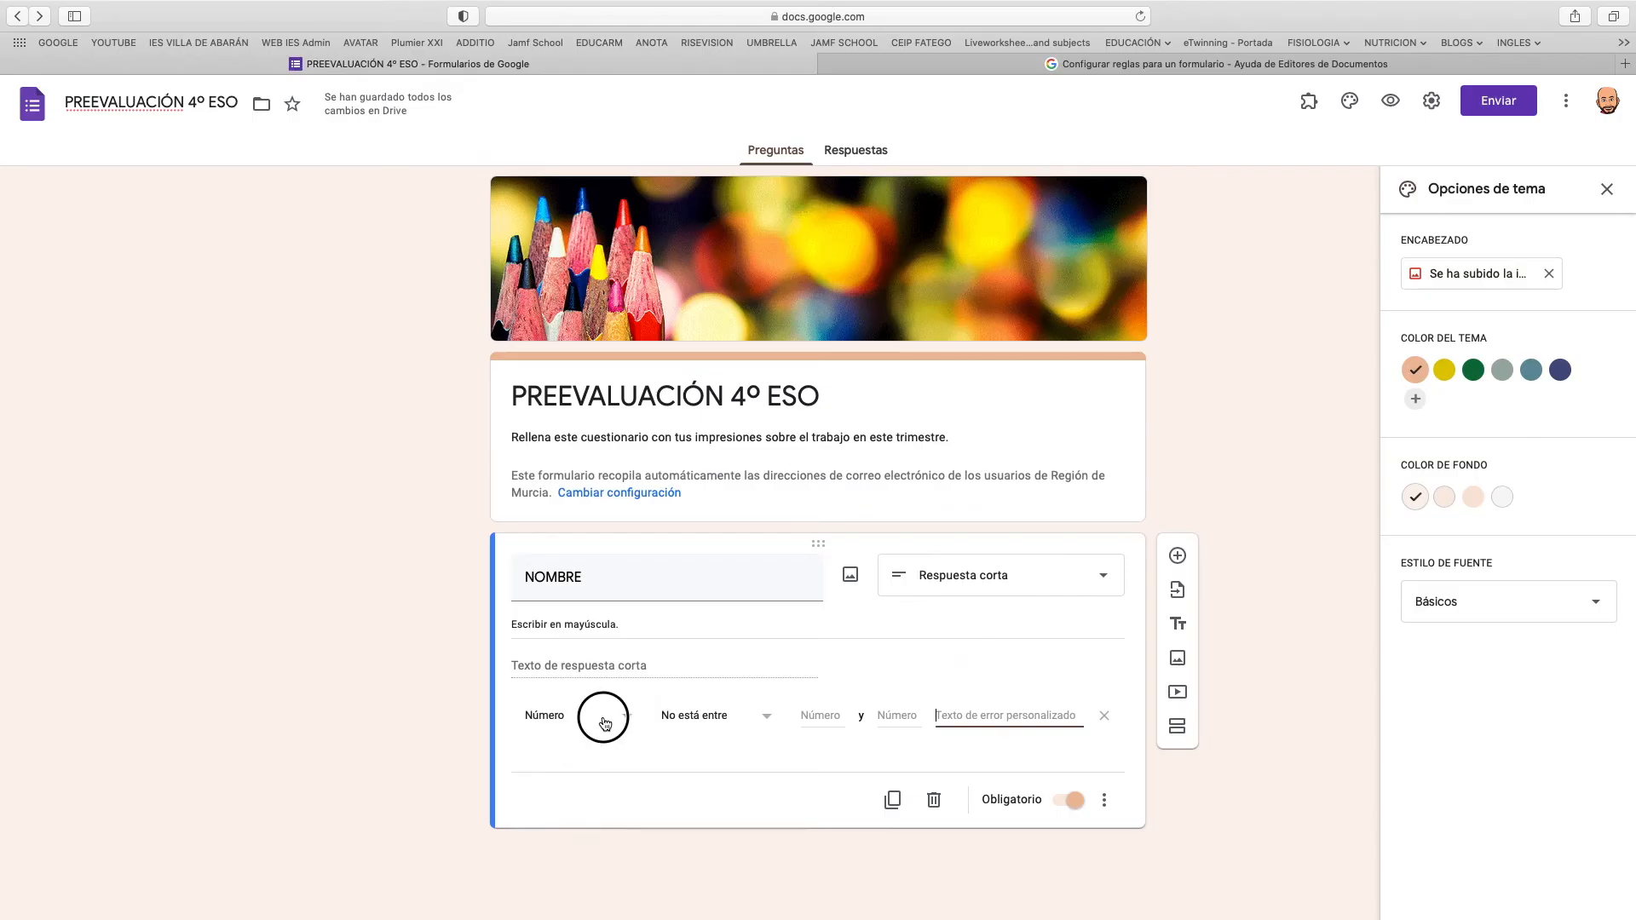
Try the Texto and Longitud validation rules and their conditions on the NOMBRE question.
left_click(604, 725)
left_click(573, 755)
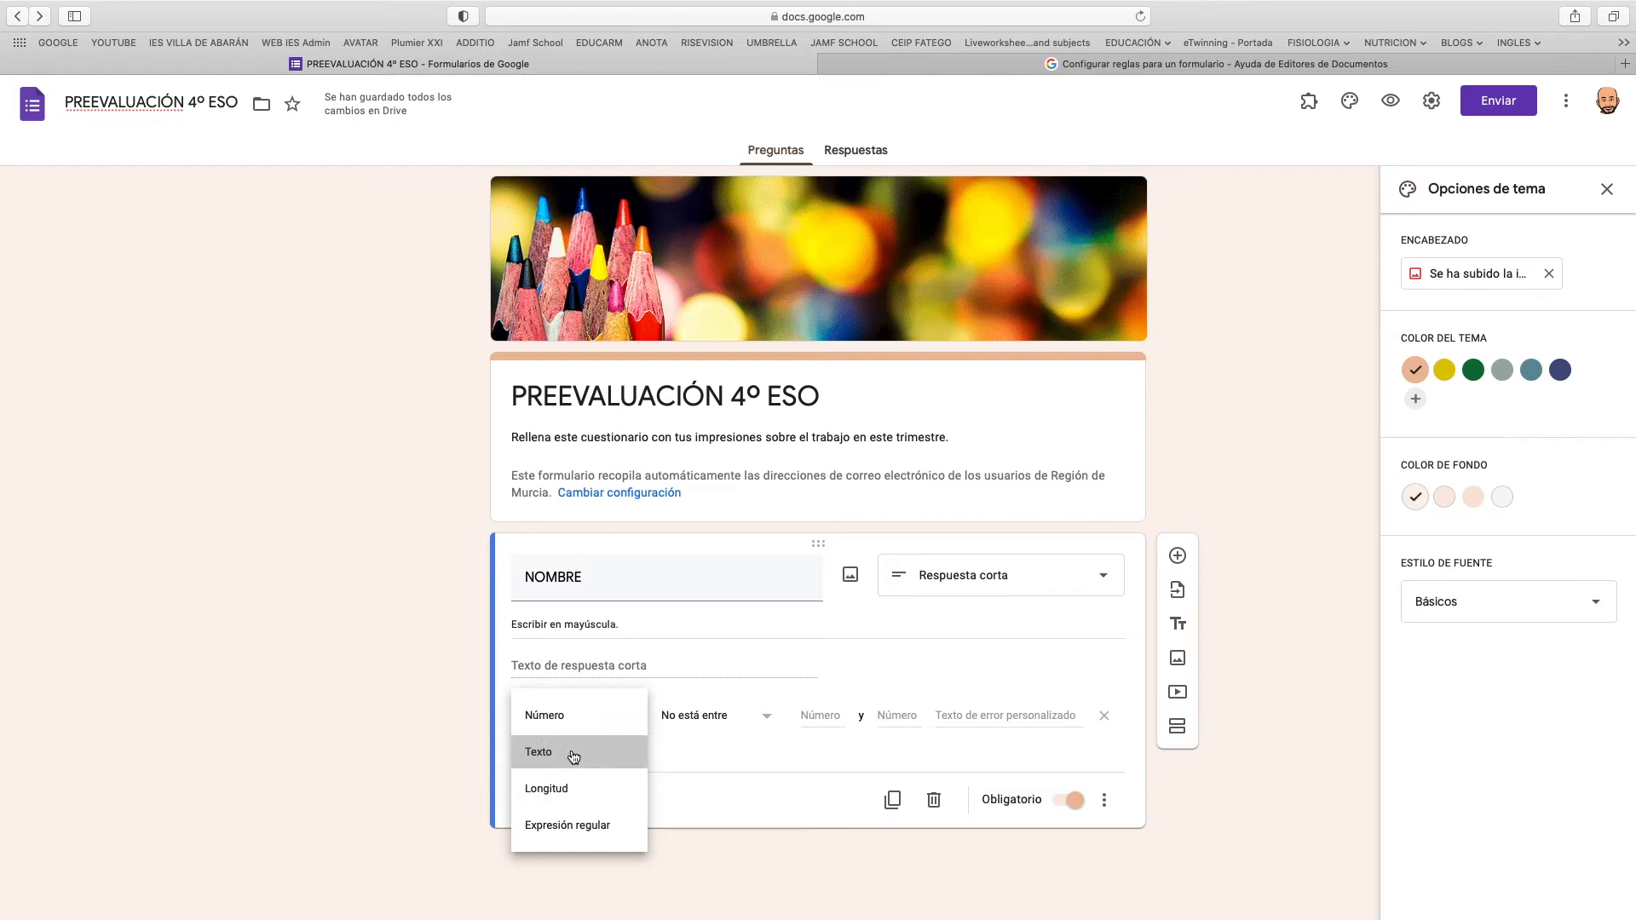
left_click(747, 724)
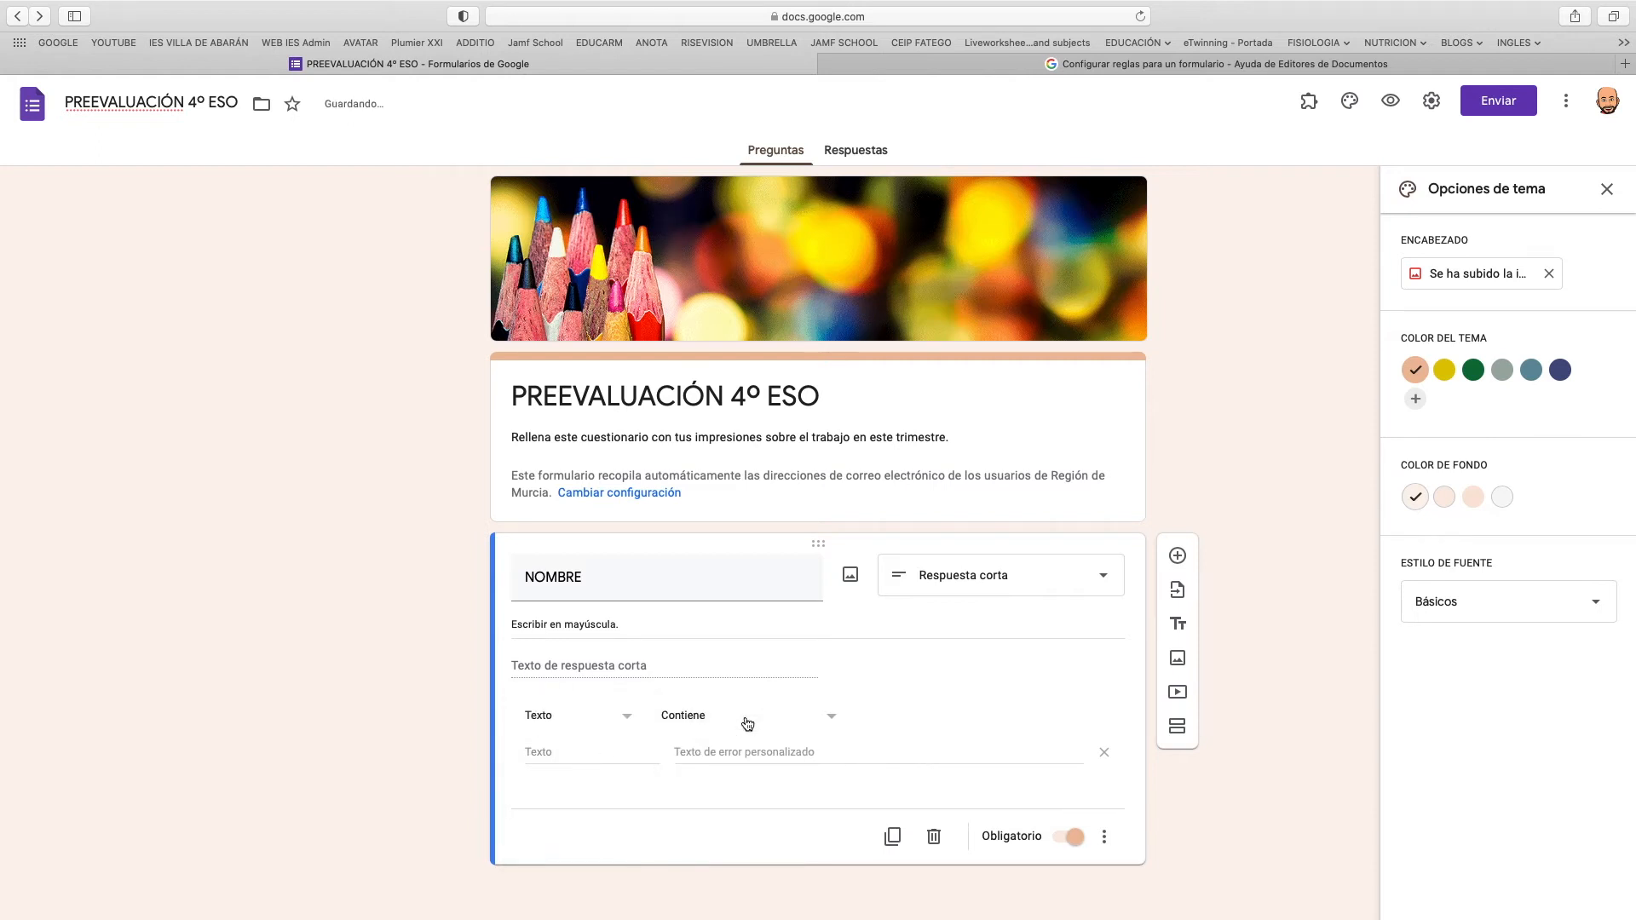
left_click(739, 750)
left_click(619, 716)
left_click(586, 753)
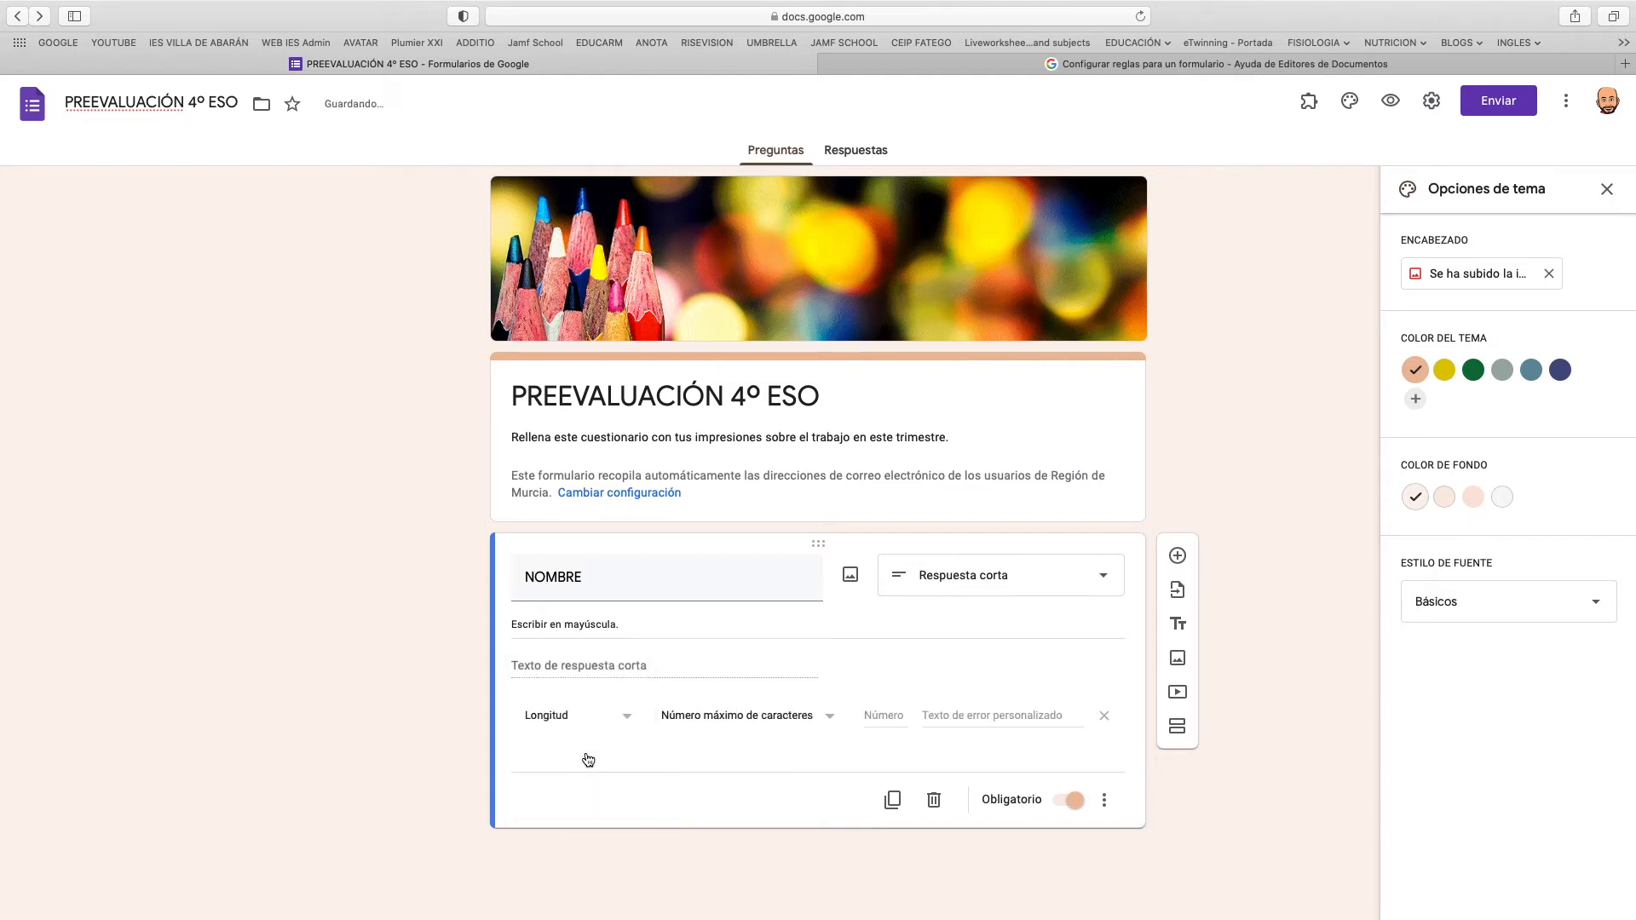
left_click(816, 718)
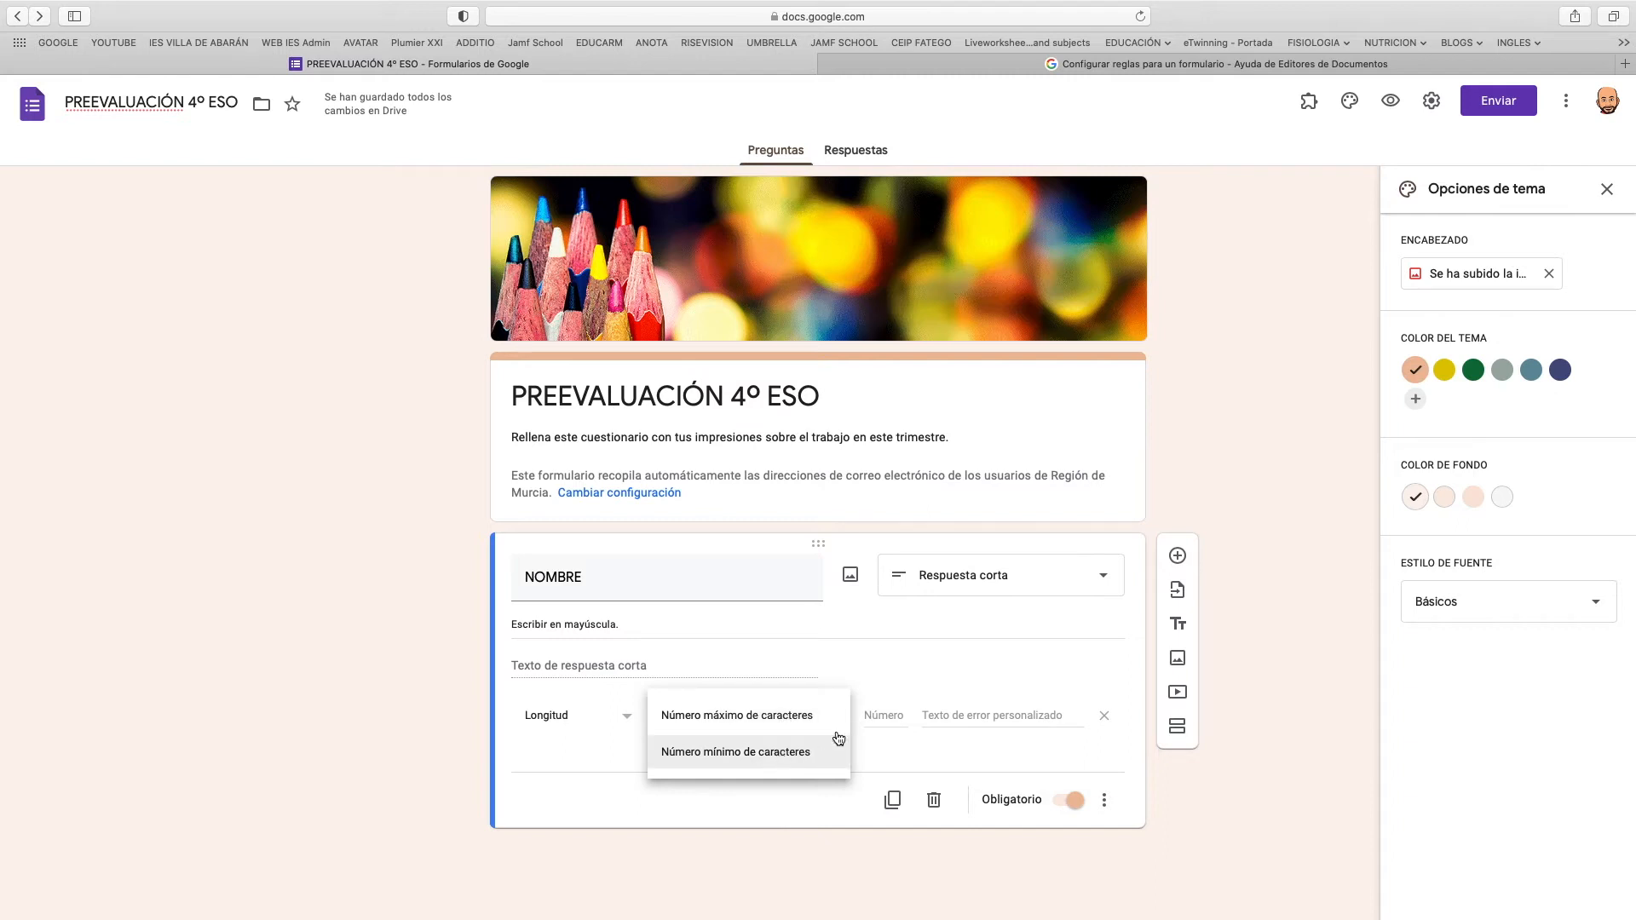
left_click(825, 670)
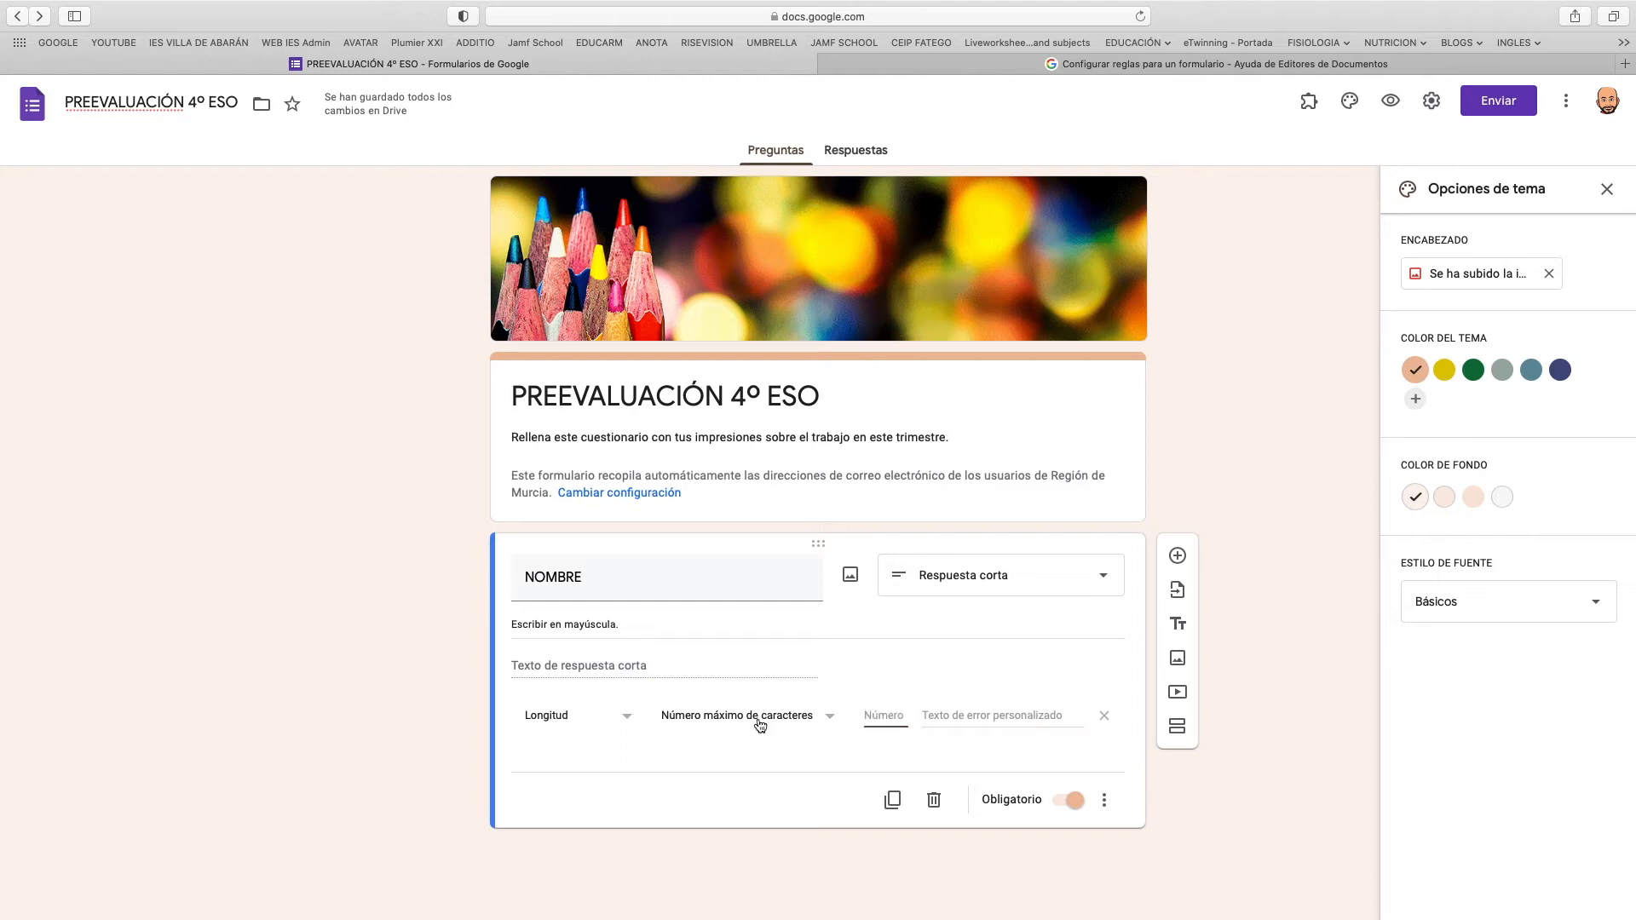
Set the NOMBRE question's validation rule to Expresión regular with the condition Contiene.
left_click(589, 724)
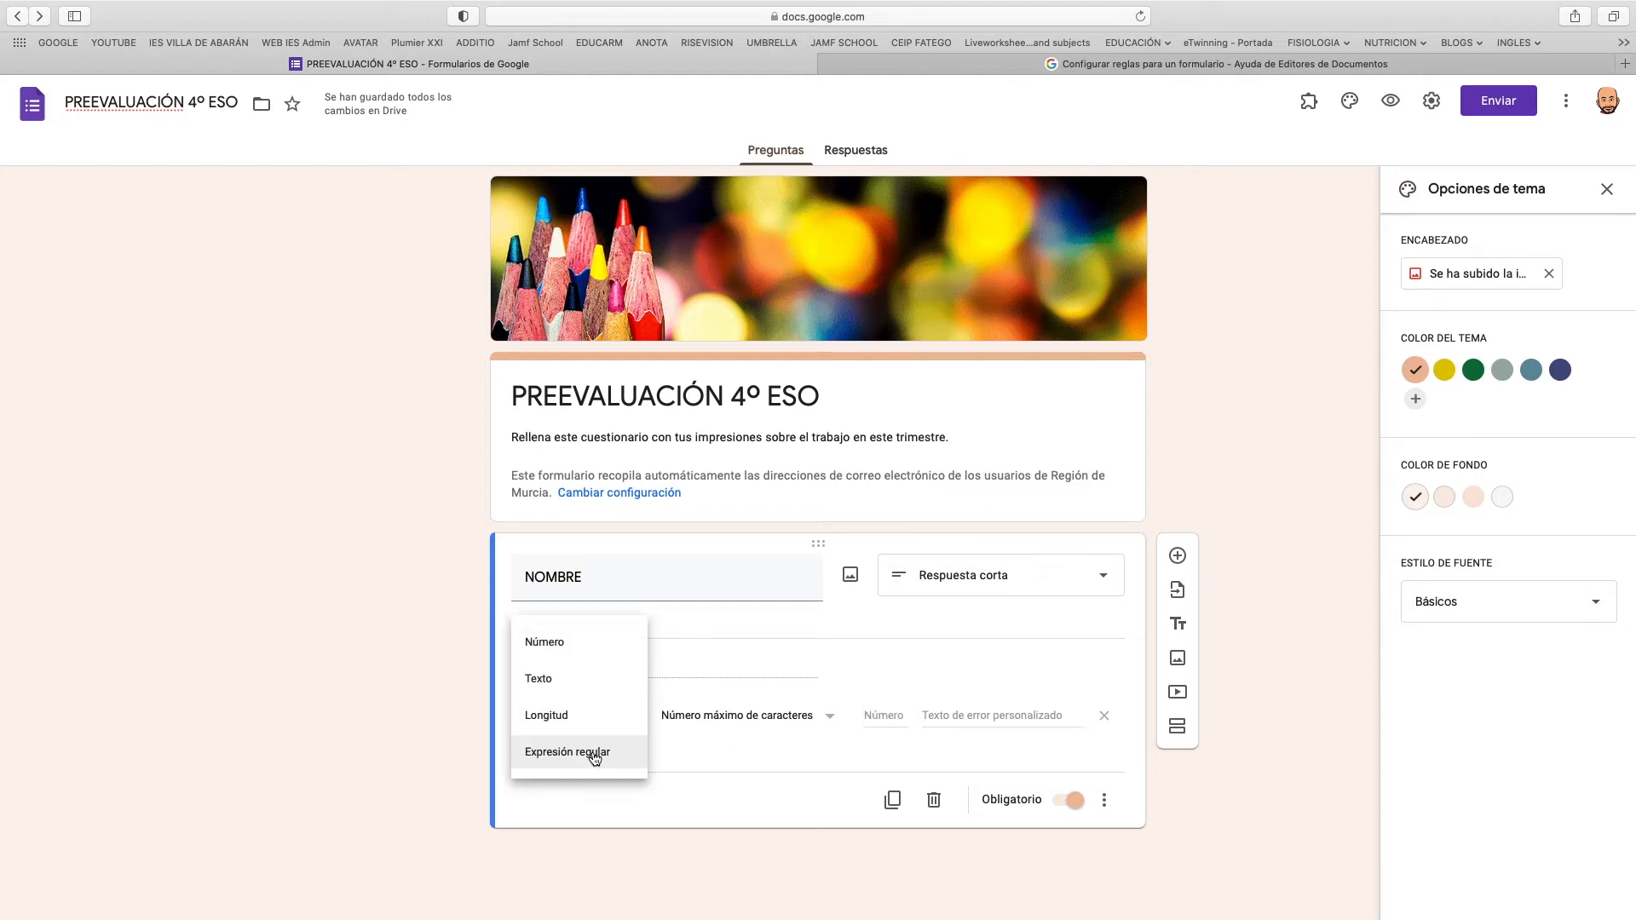
left_click(594, 754)
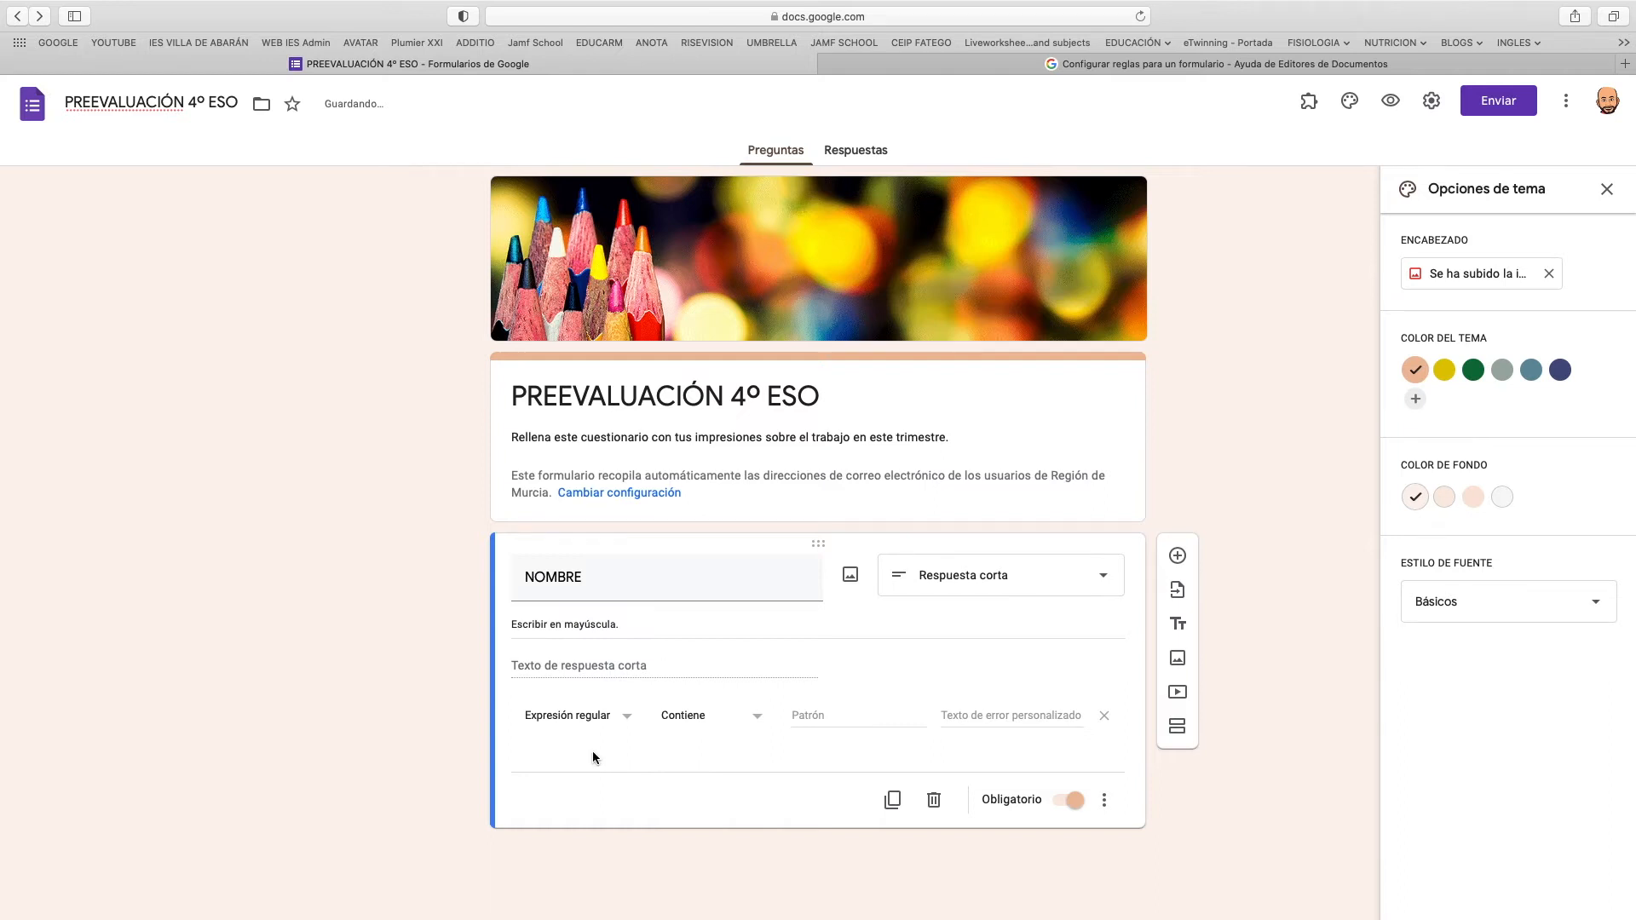
left_click(728, 720)
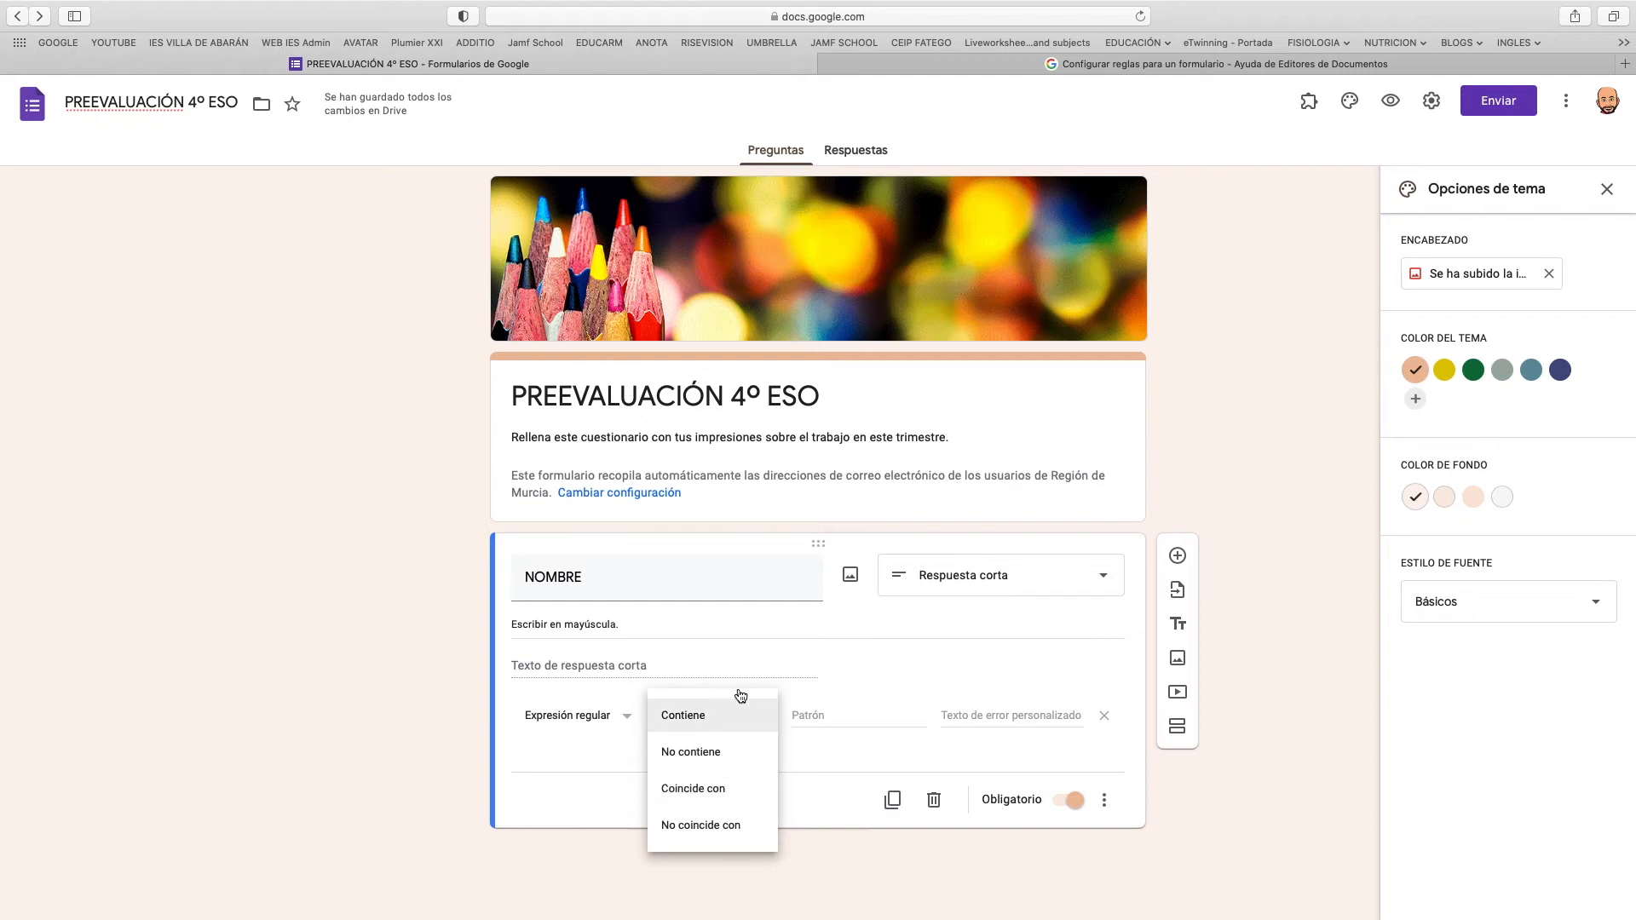
left_click(724, 682)
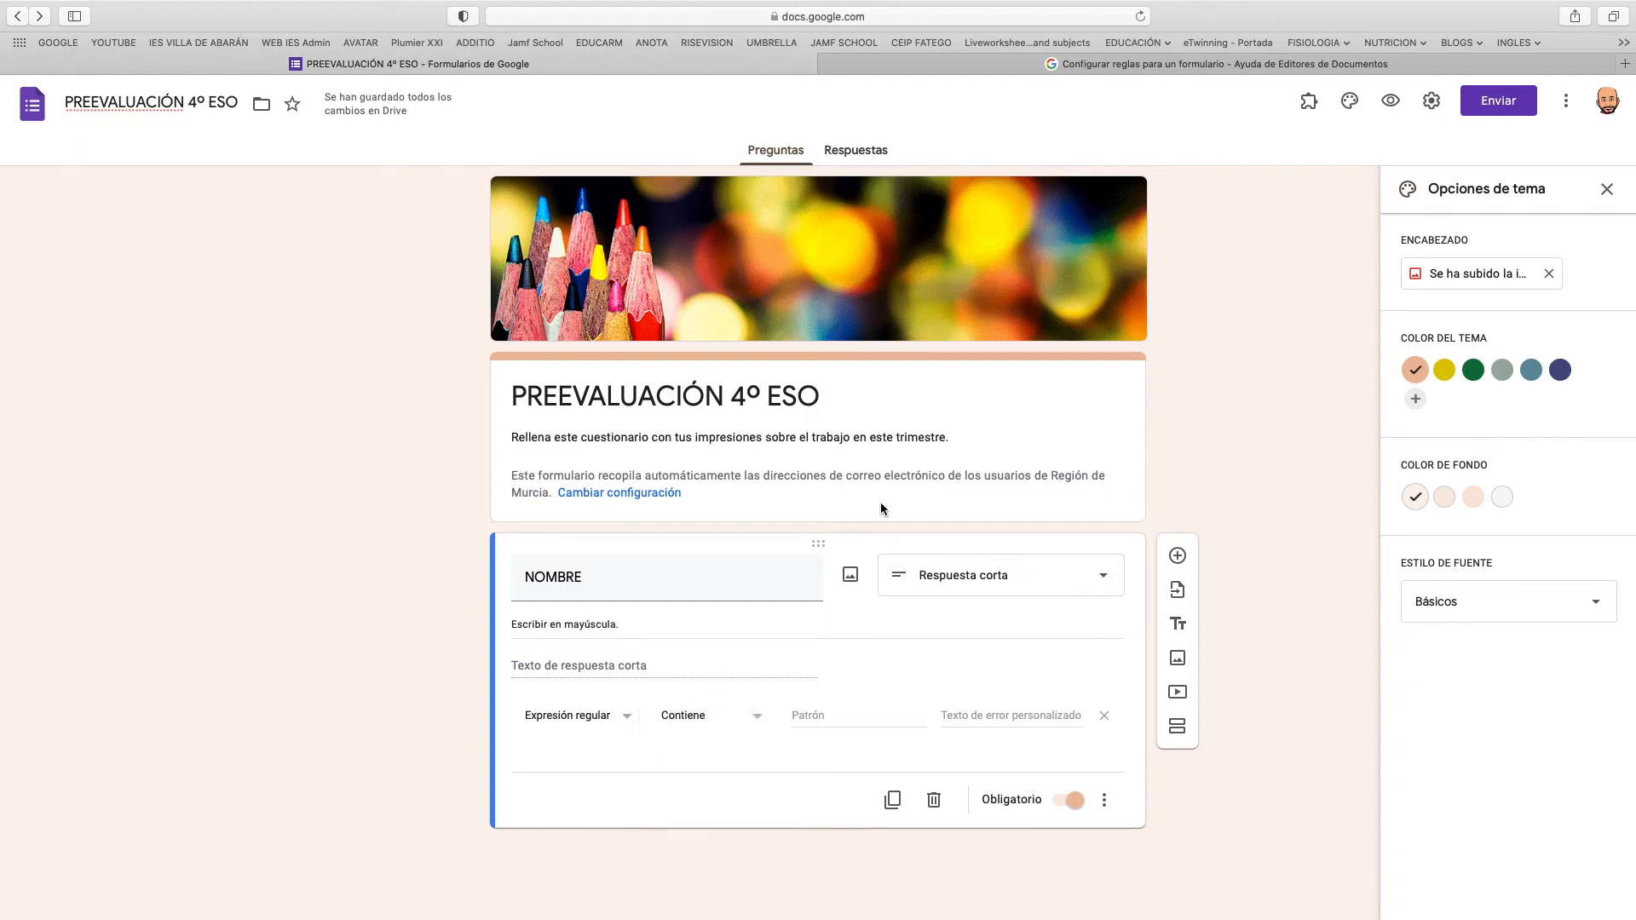
Switch to the Ayuda de Editores de Documentos page and examine the table of regular expression examples.
left_click(932, 65)
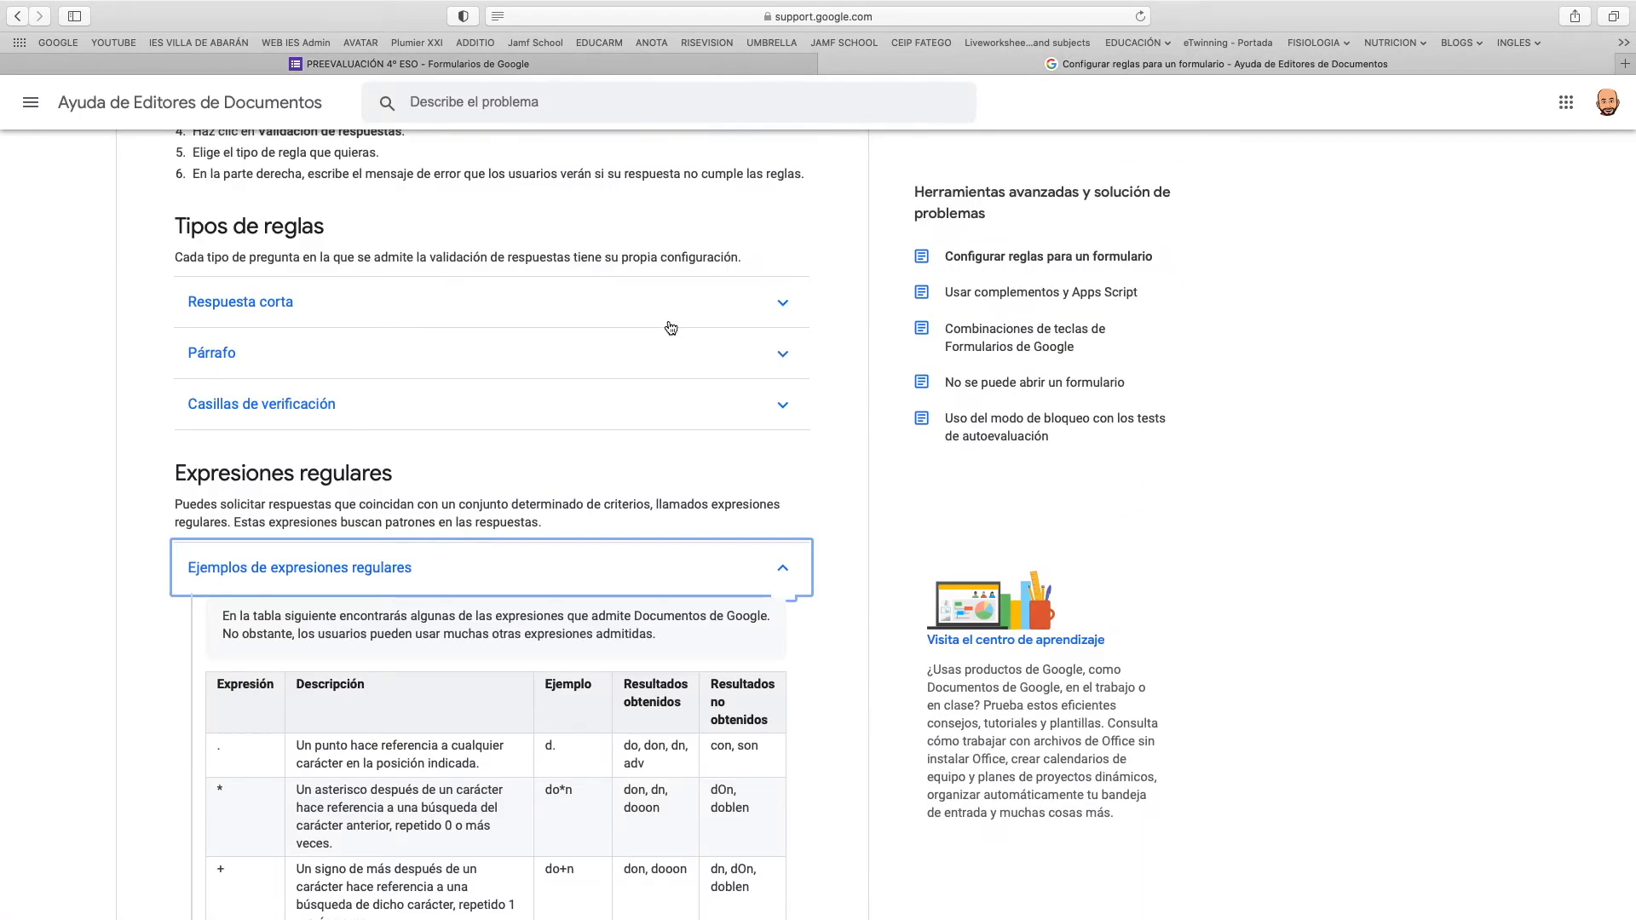
scroll(327, 635, "down", 5)
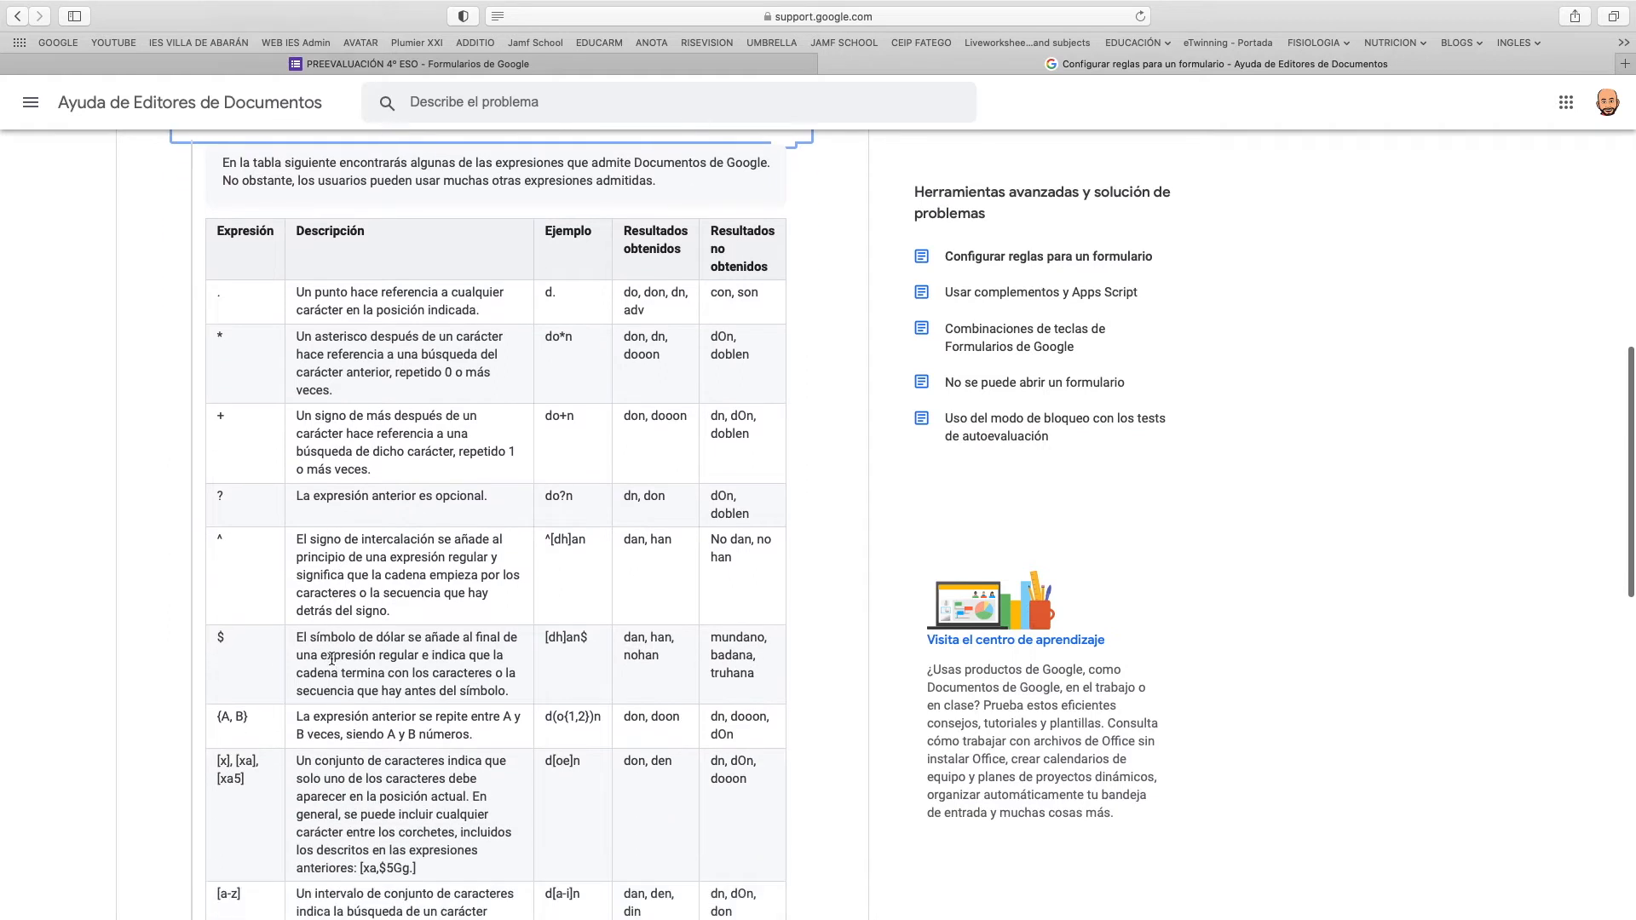
scroll(332, 664, "down", 1)
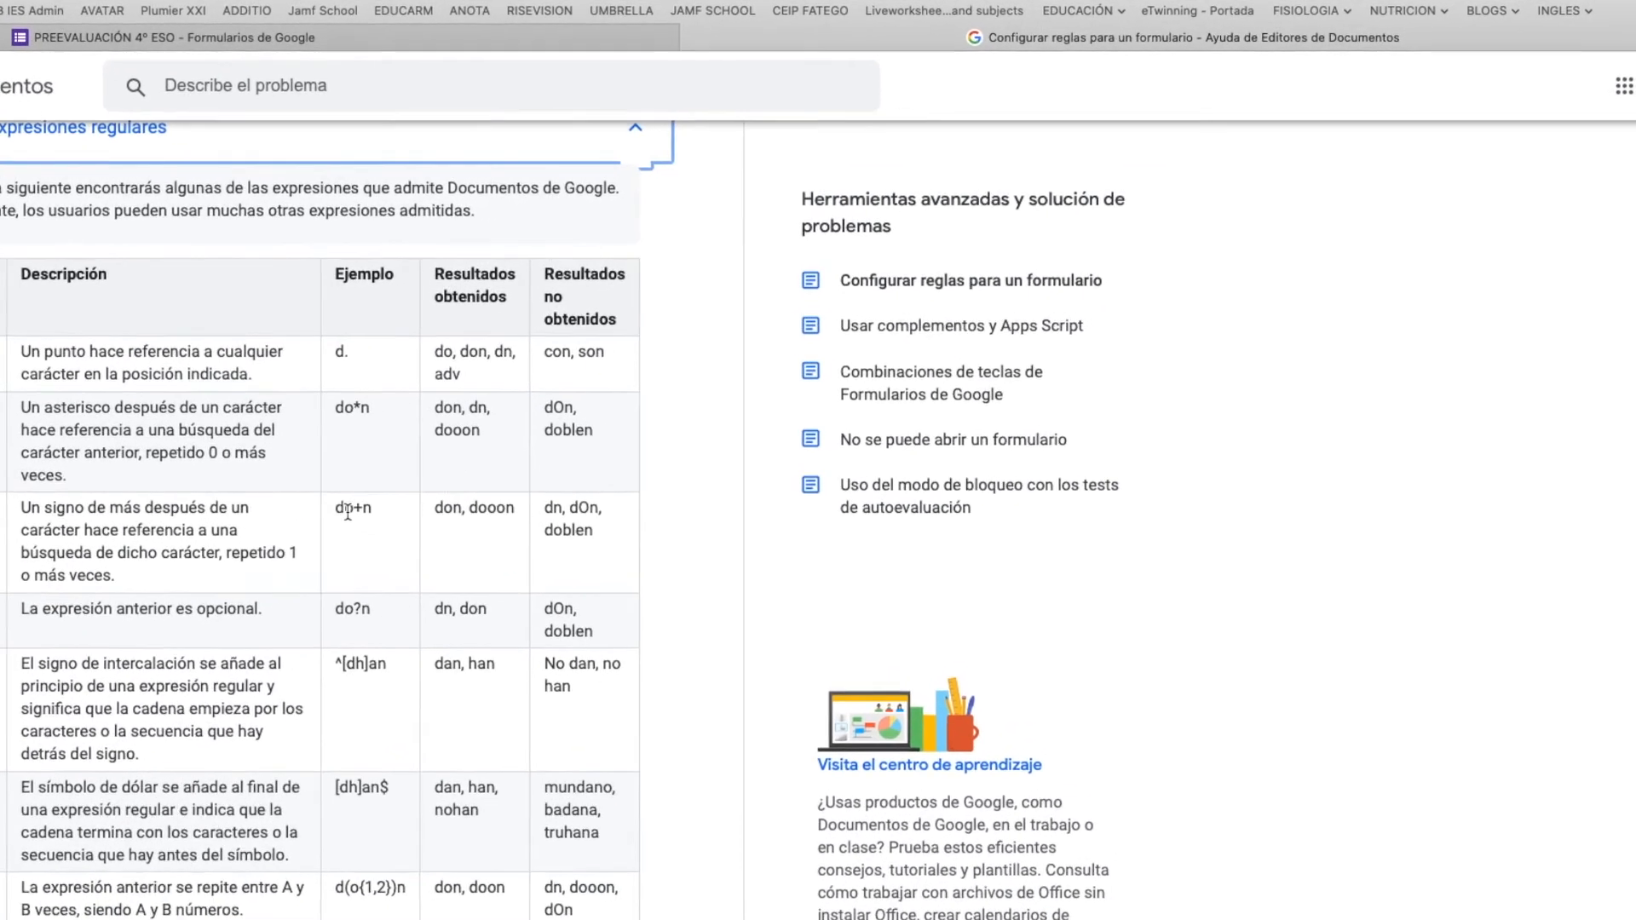
double_click(379, 501)
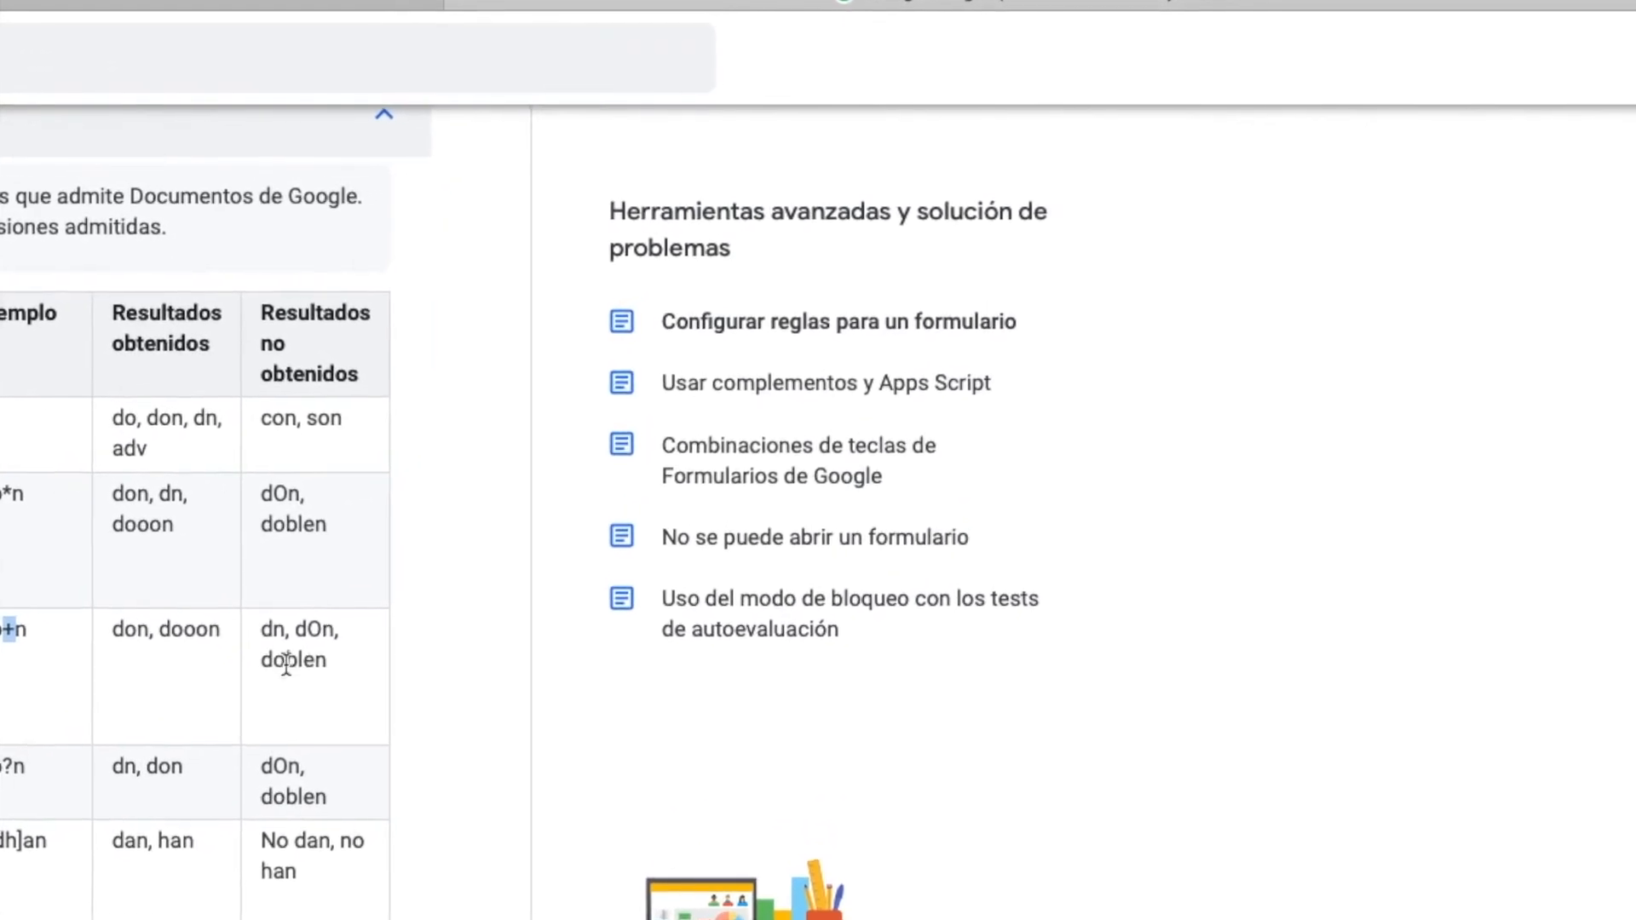
scroll(438, 508, "down", 5)
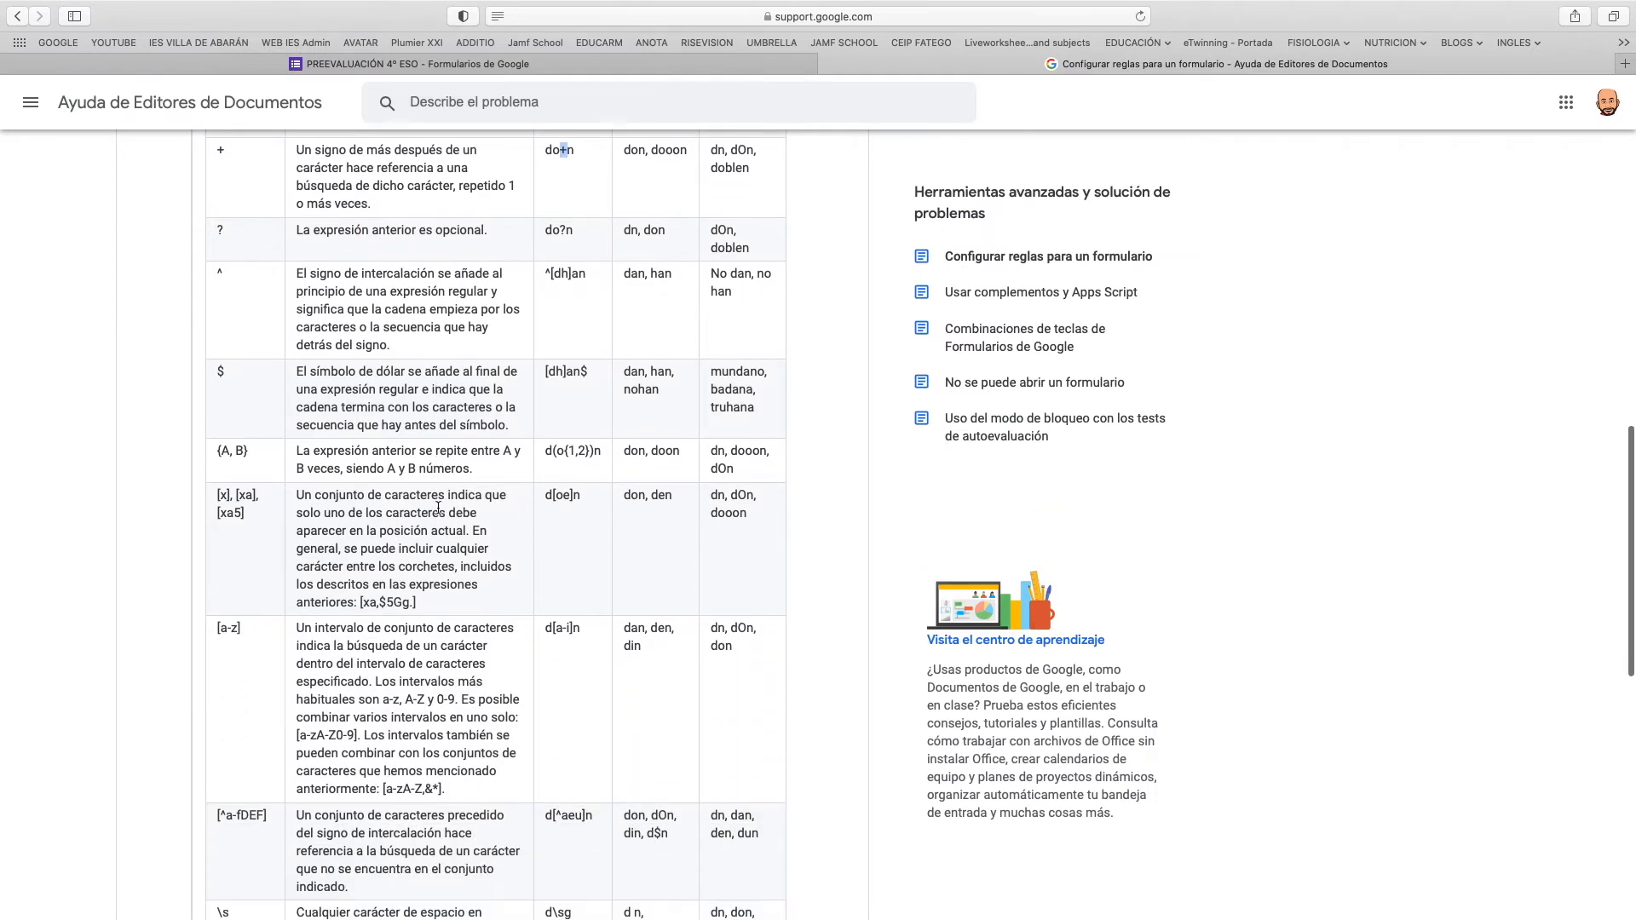
scroll(437, 507, "up", 7)
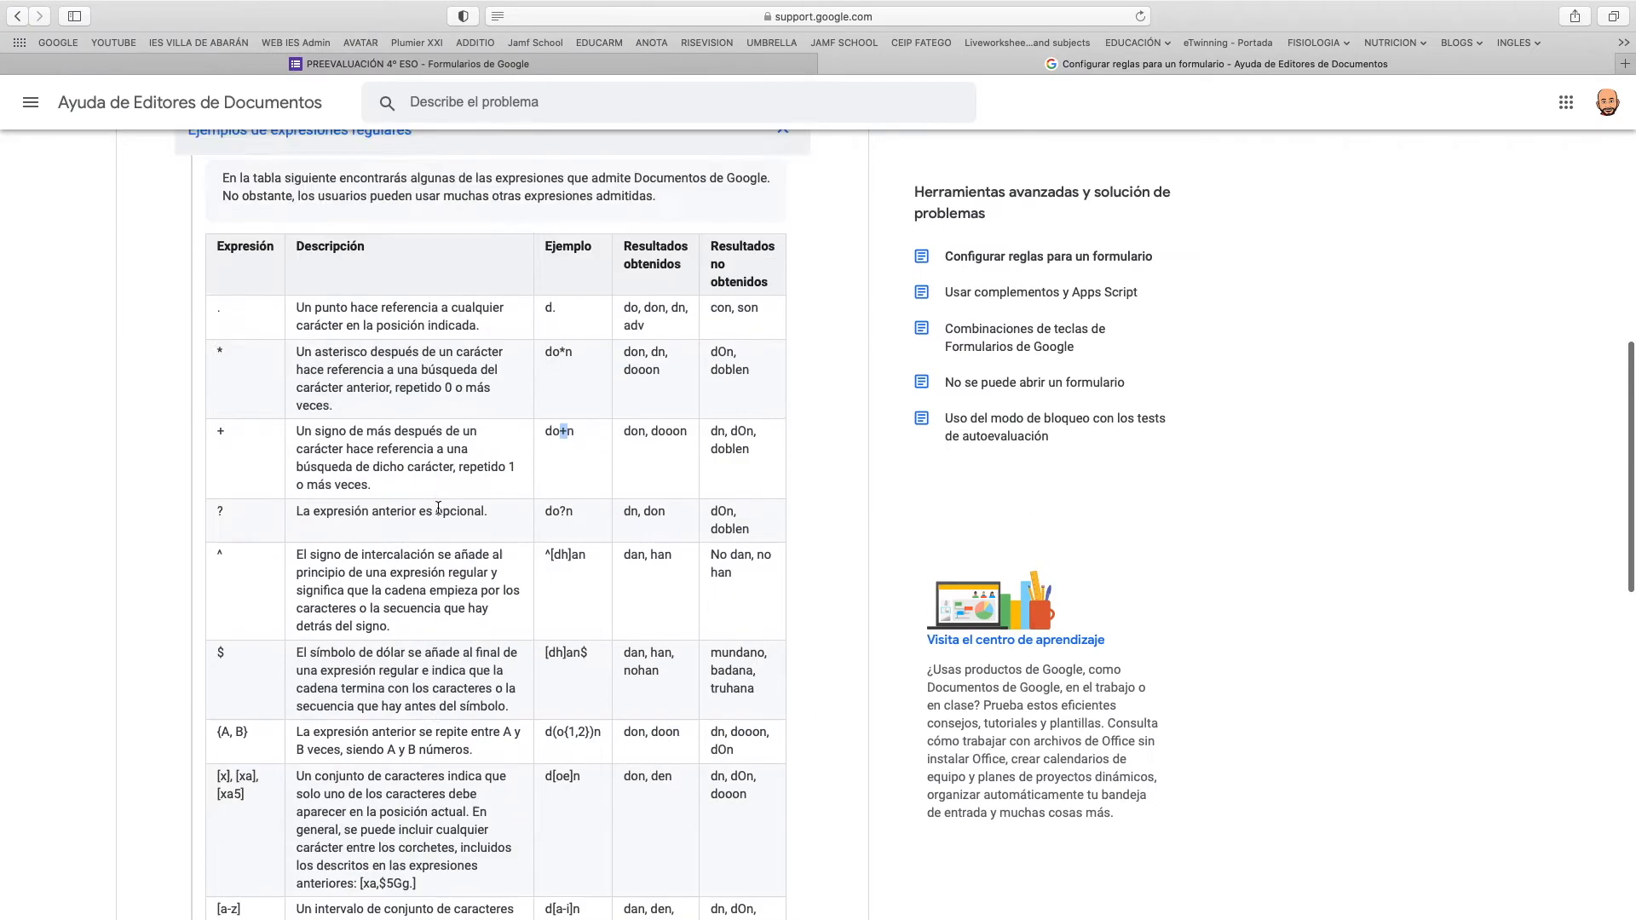
scroll(437, 508, "down", 2)
scroll(437, 508, "up", 1)
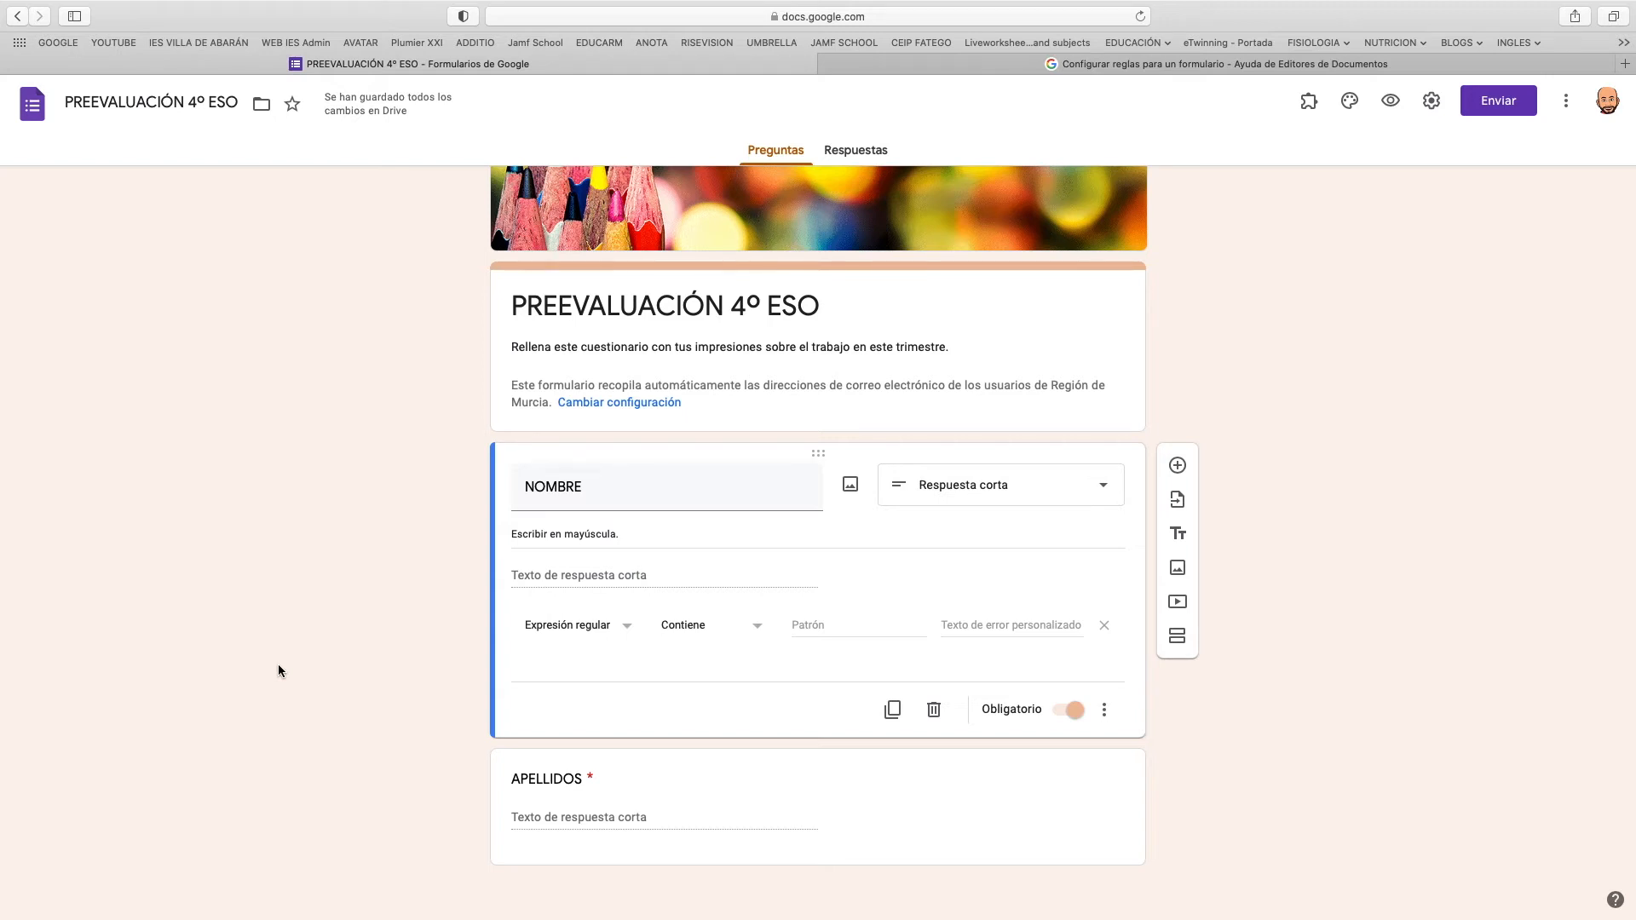
Add a Párrafo question below NOMBRE titled "Realiza una valoración personal de tu trabajo durante este trimestre.".
scroll(401, 666, "down", 1)
left_click(1176, 465)
left_click(1009, 647)
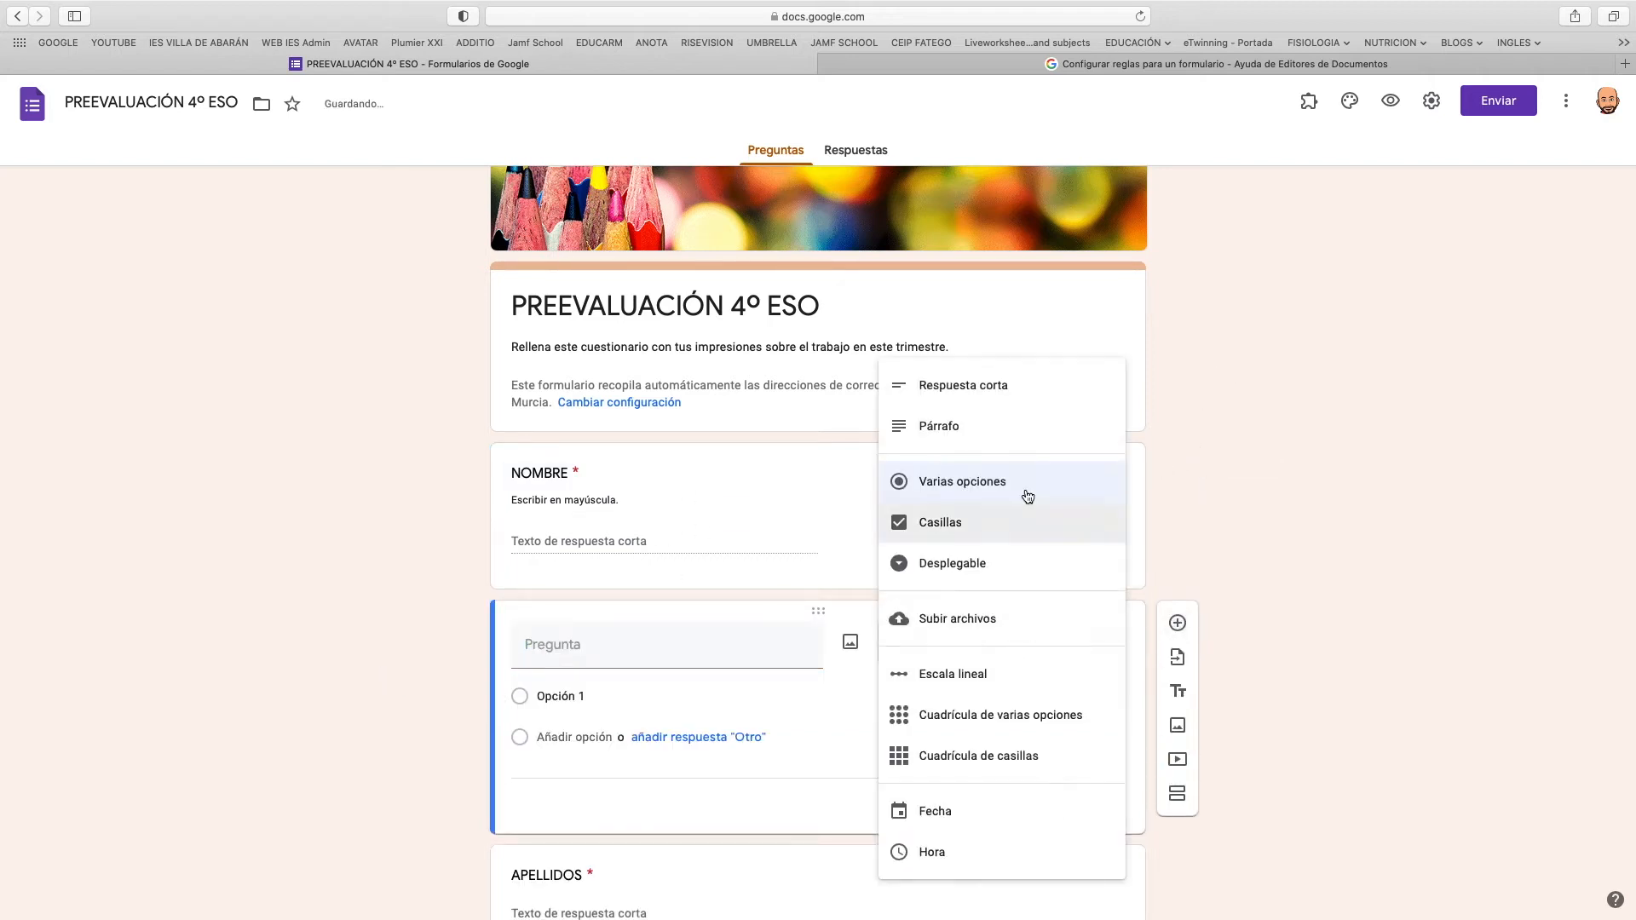
left_click(985, 440)
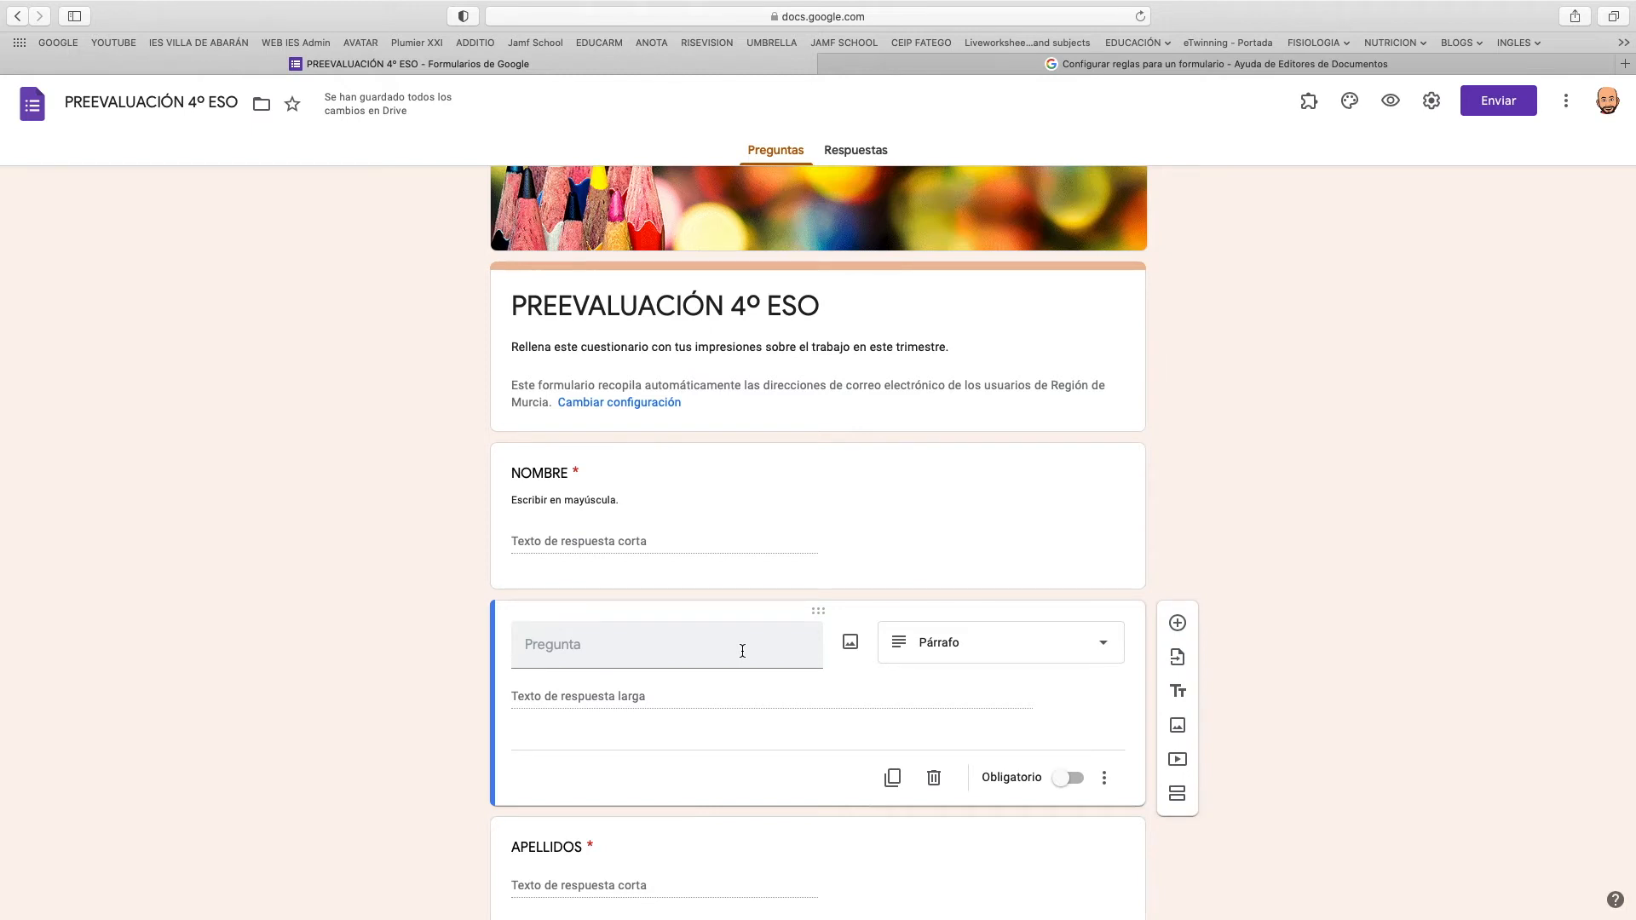
left_click(643, 647)
type("Realiza una valoración personal de tu trabajo durante este trimestre.")
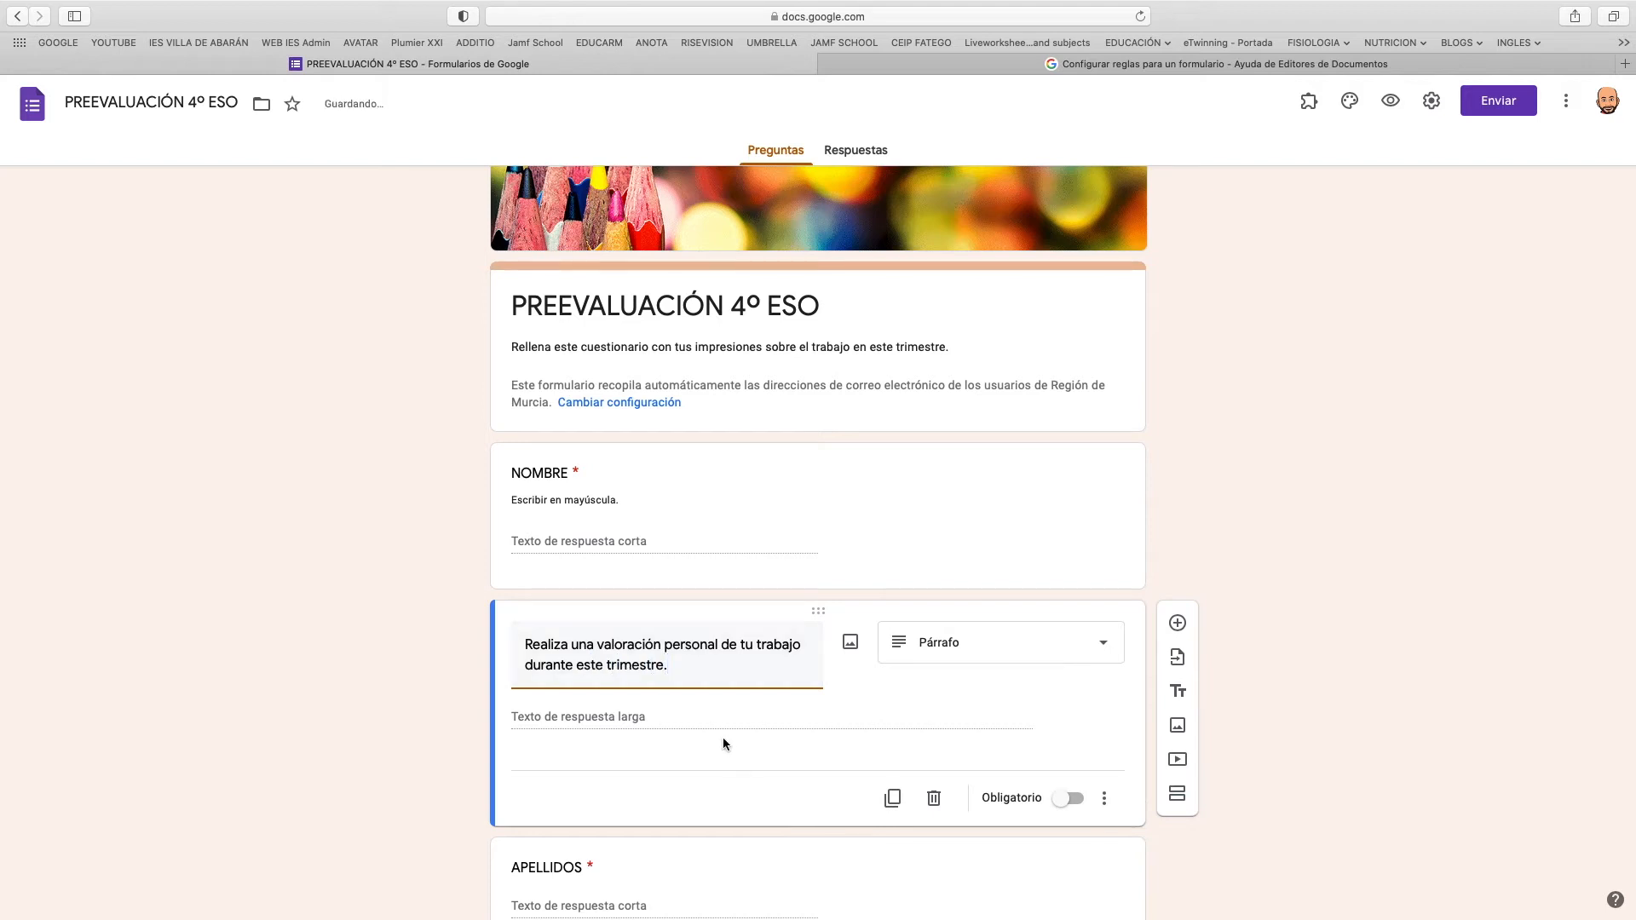
Enable response validation on the personal assessment question and set its rule to Expresión regular.
left_click(1104, 798)
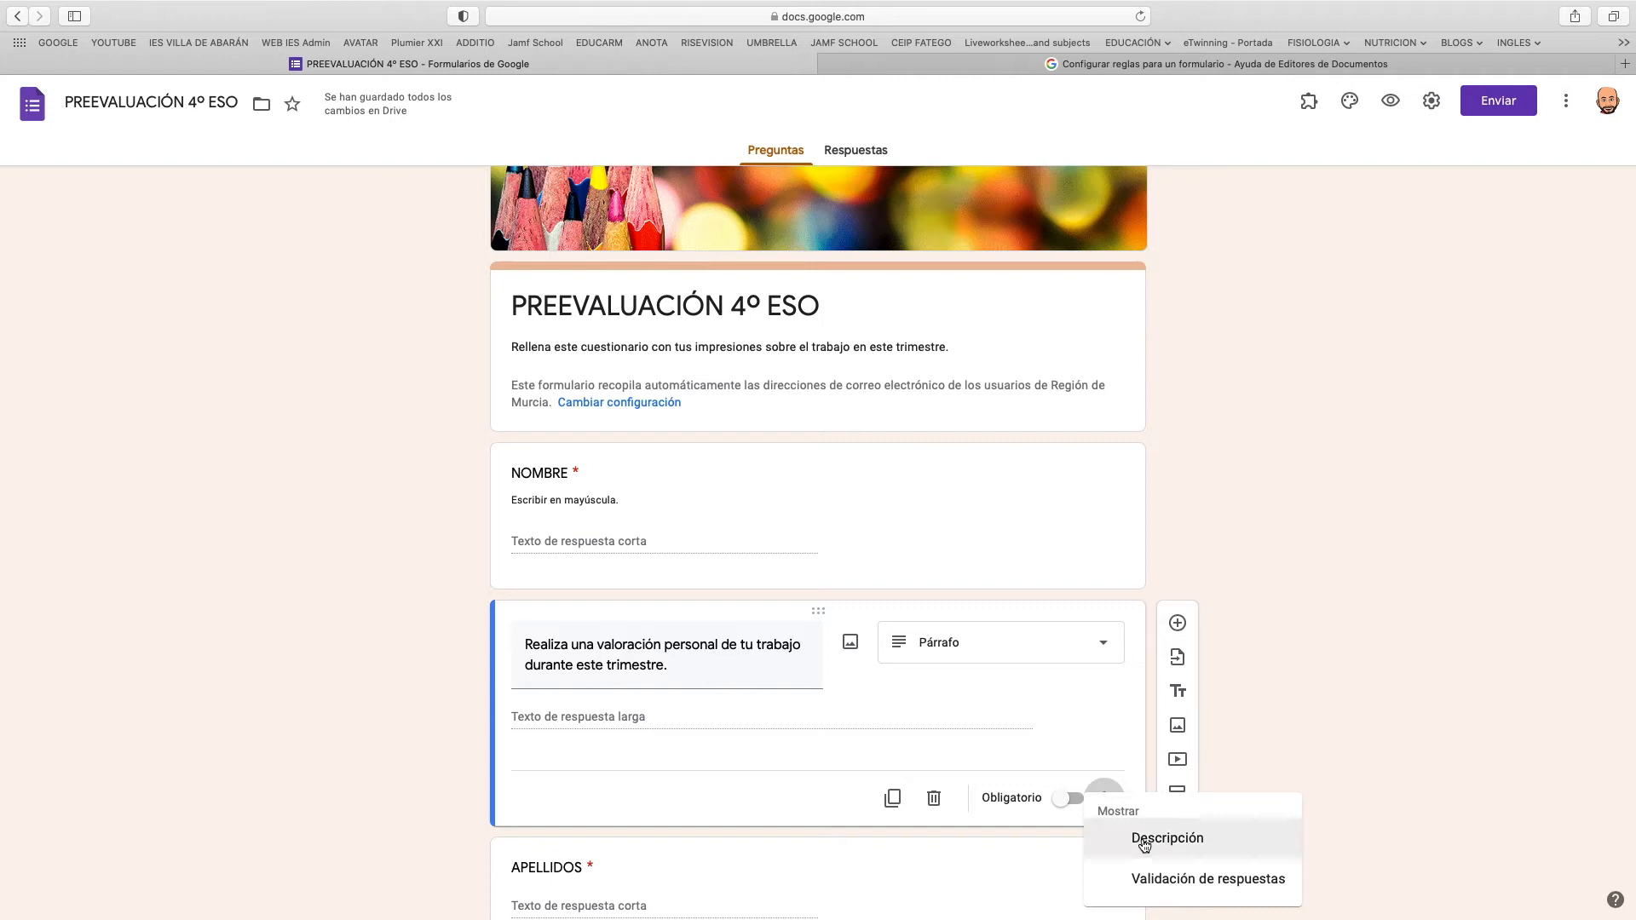
left_click(1159, 882)
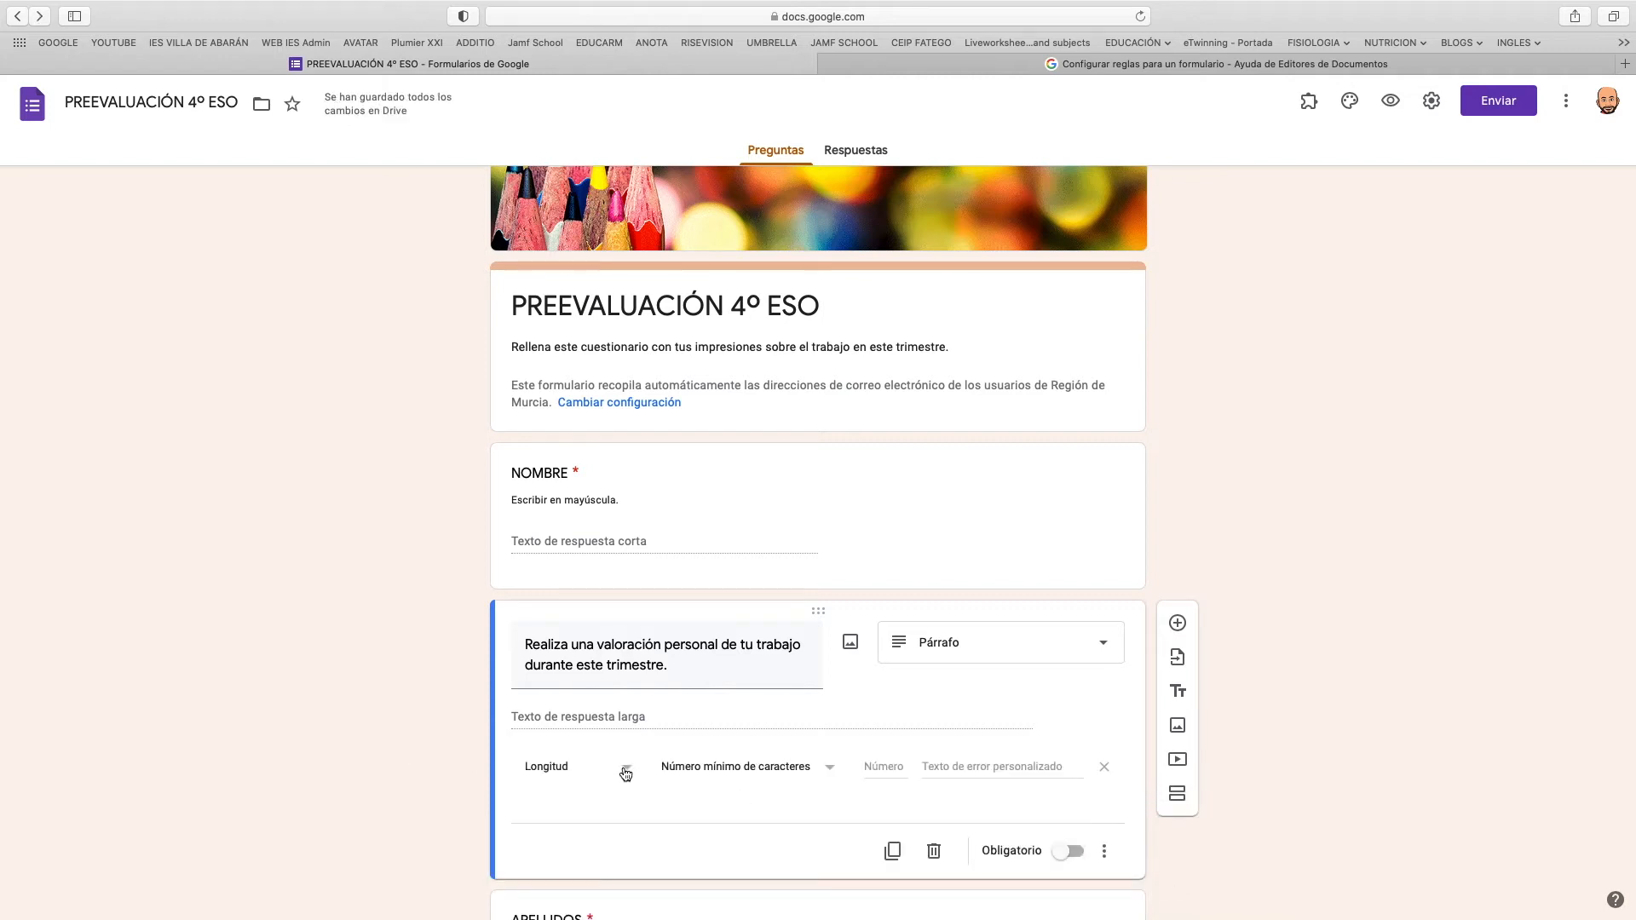
left_click(626, 769)
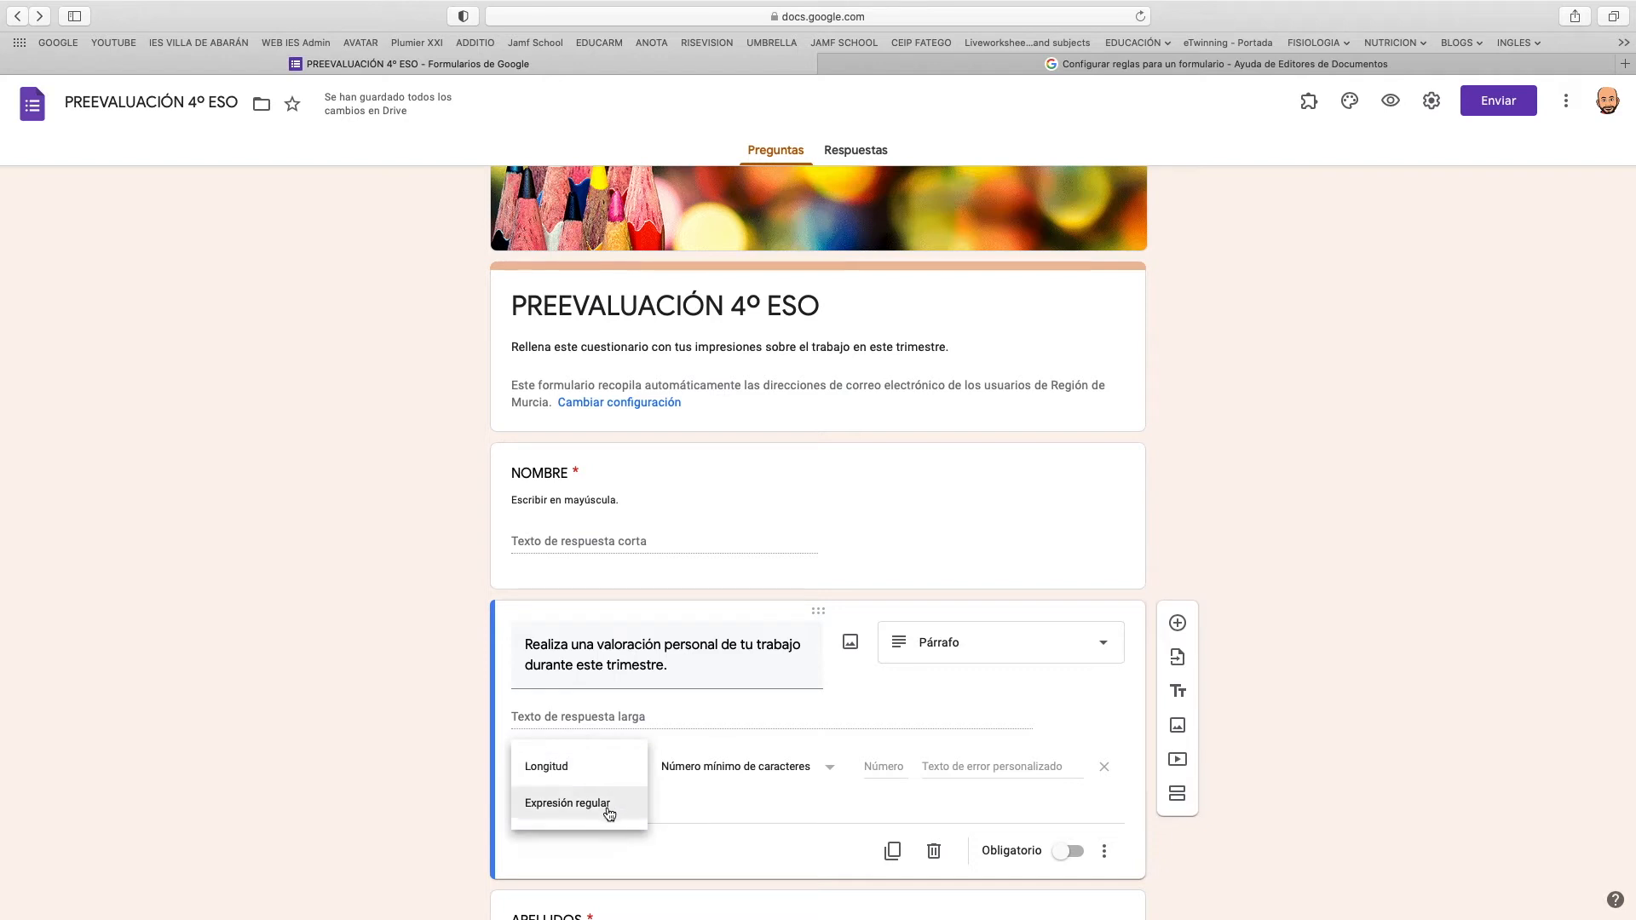
left_click(610, 805)
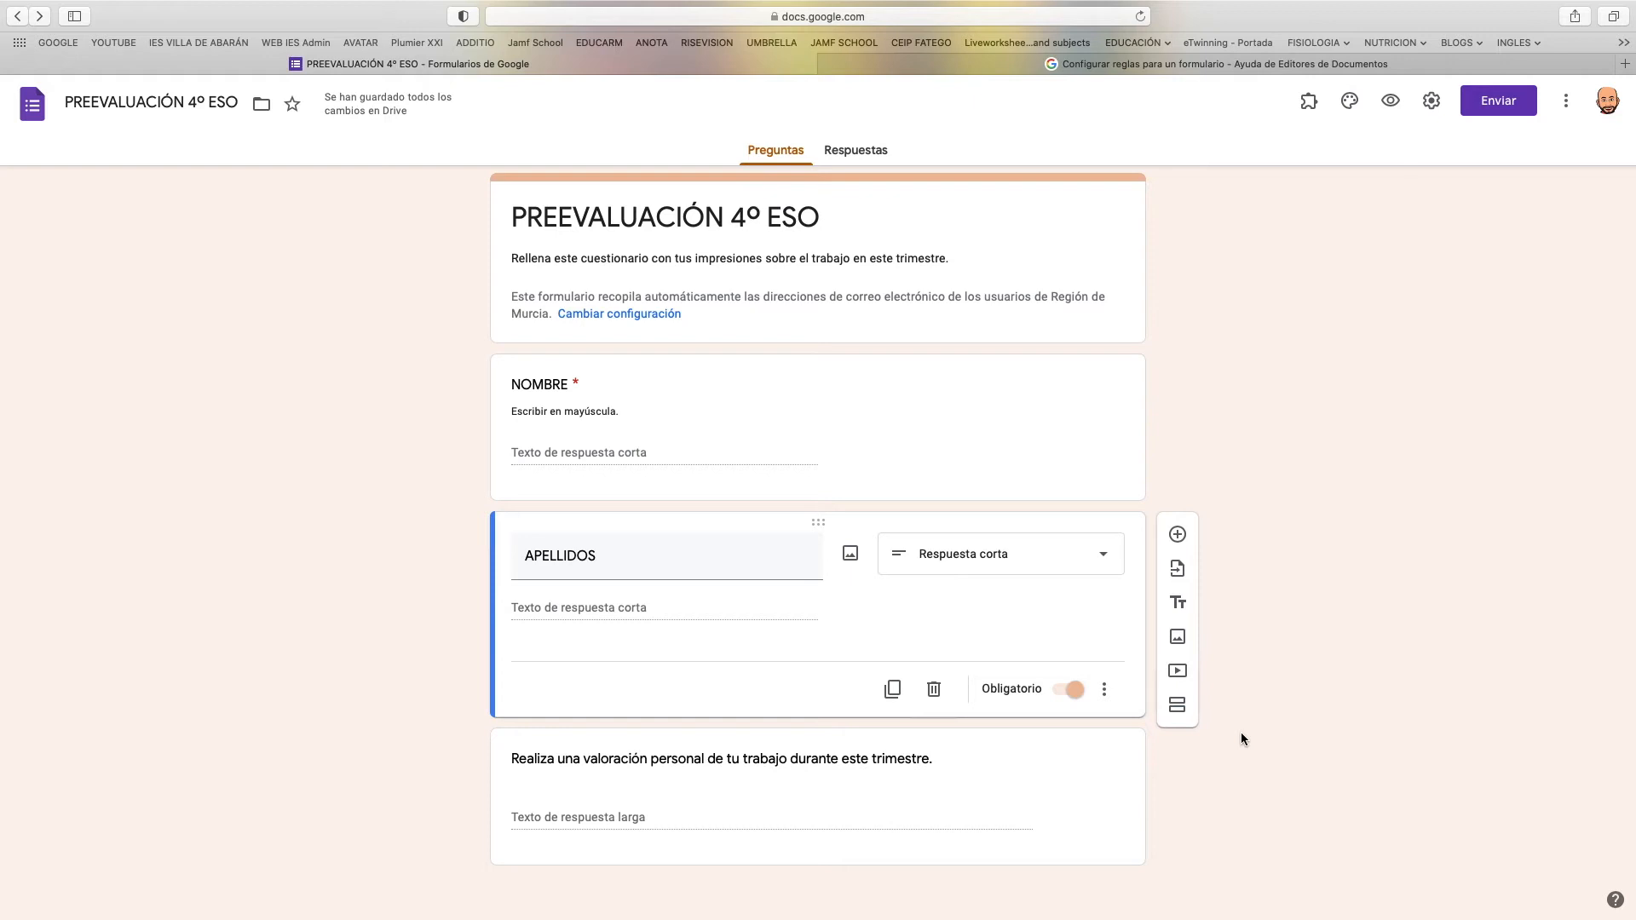
Add a Varias opciones question below APELLIDOS titled "¿Qué quieres hacer al terminar 4º ESO?".
left_click(1178, 535)
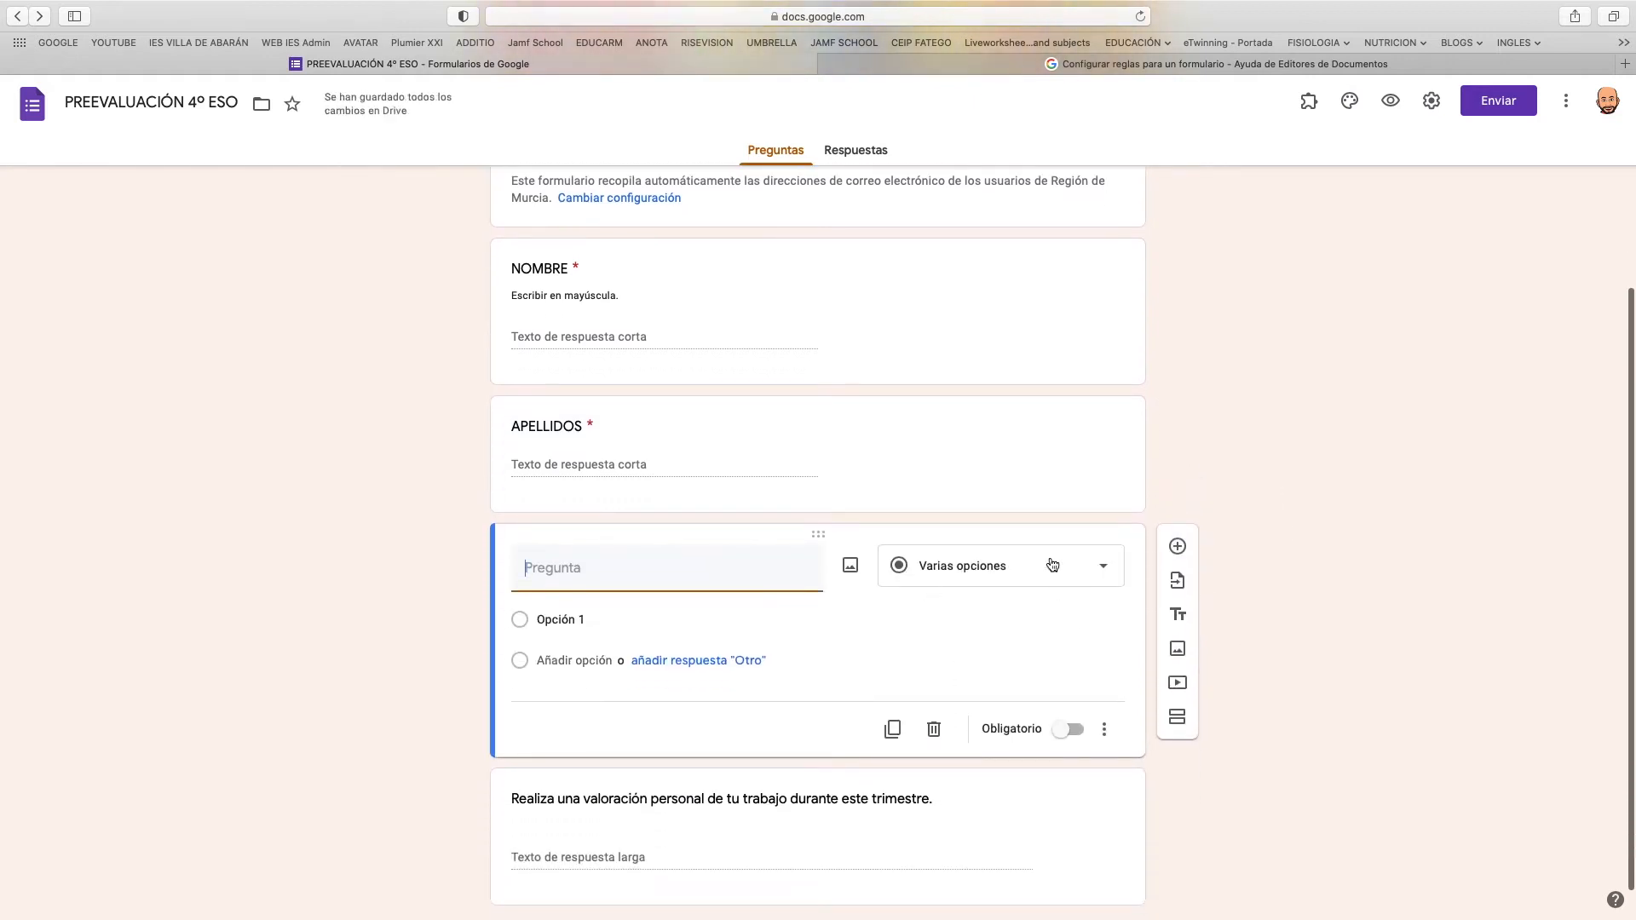
left_click(1052, 565)
left_click(970, 482)
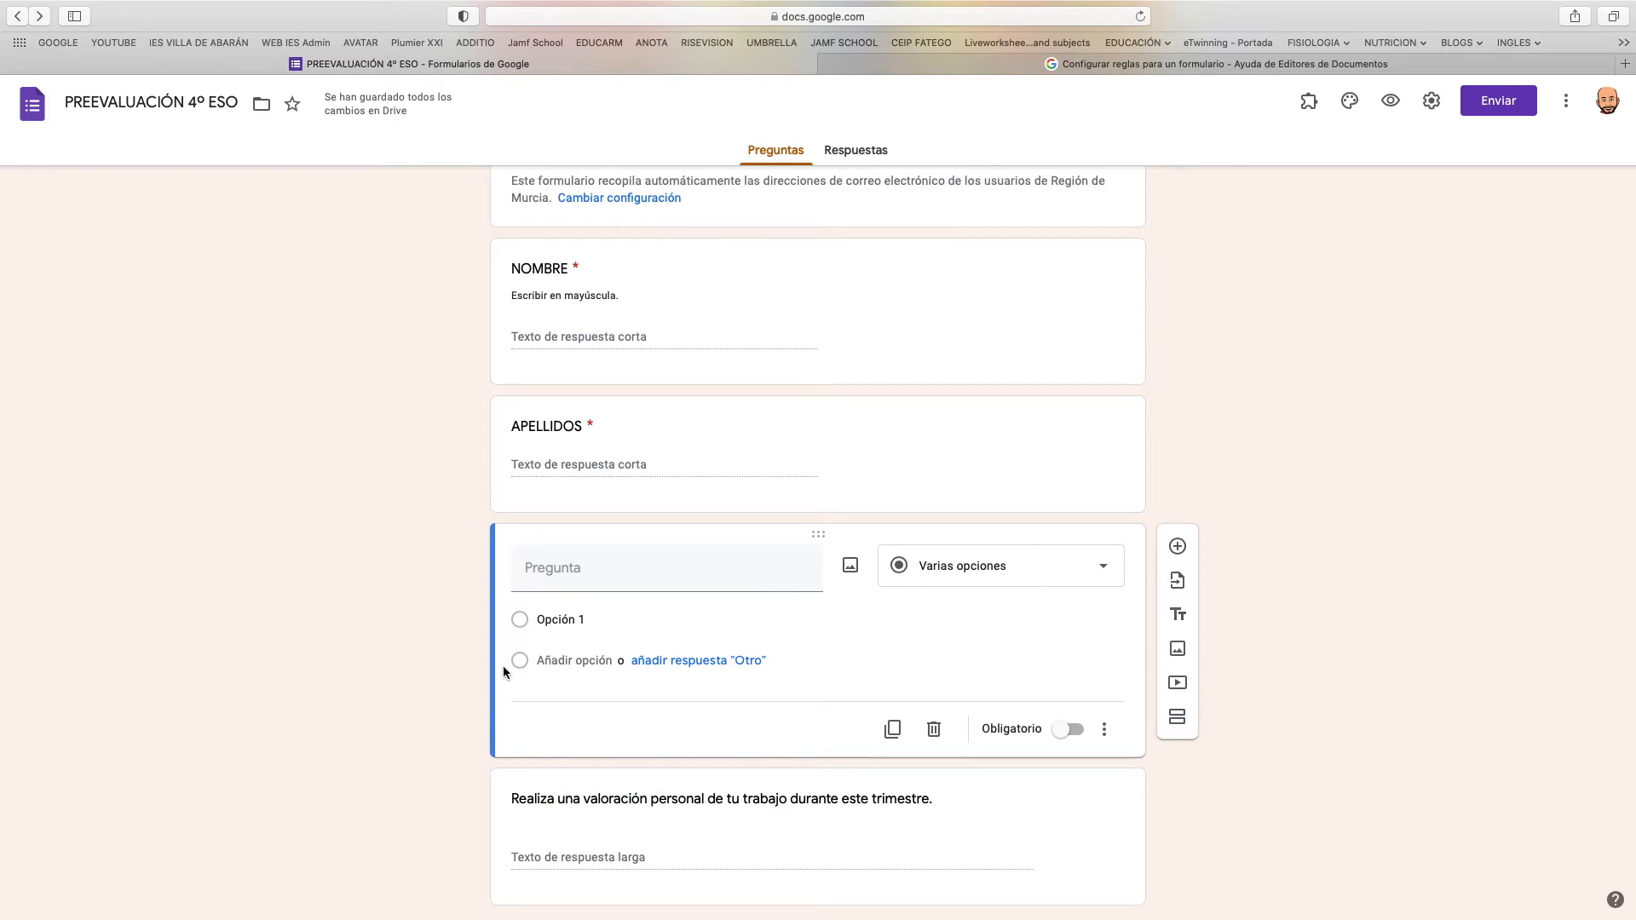
left_click(546, 562)
type("¿Qué quieres hacer al terminar 4º ESO?")
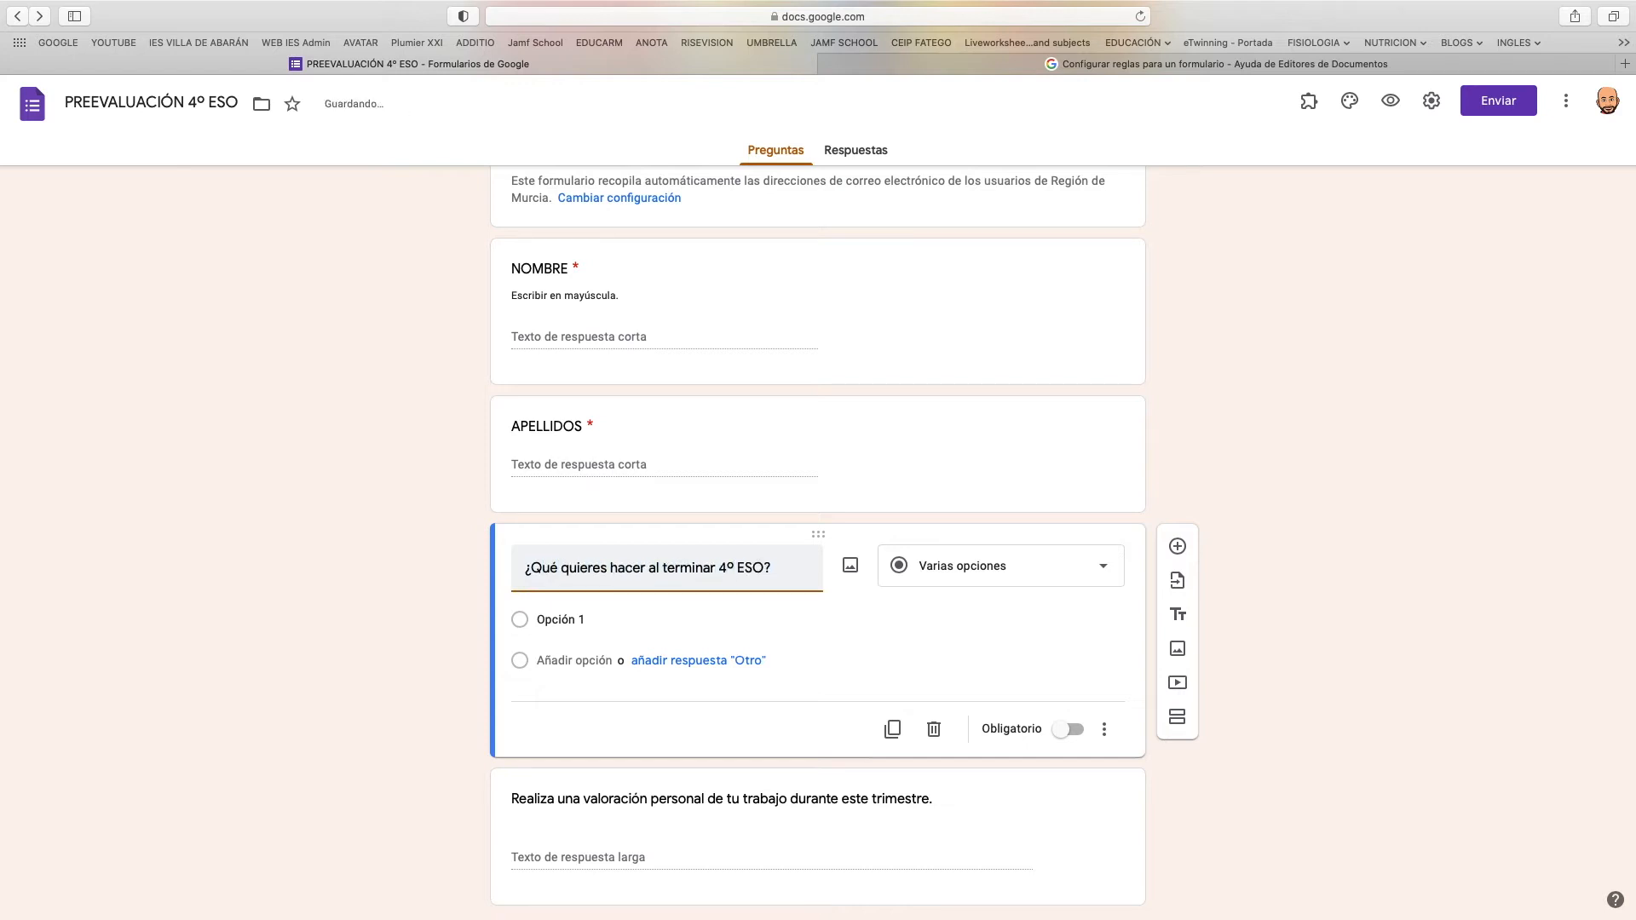
Enter the answer options "Estudiar Bachillerato", "Estudiar un Ciclo Formativo", "Creo que repetiré curso" and "Estudiar", and add an "Otra" answer.
left_click(551, 619)
type("E")
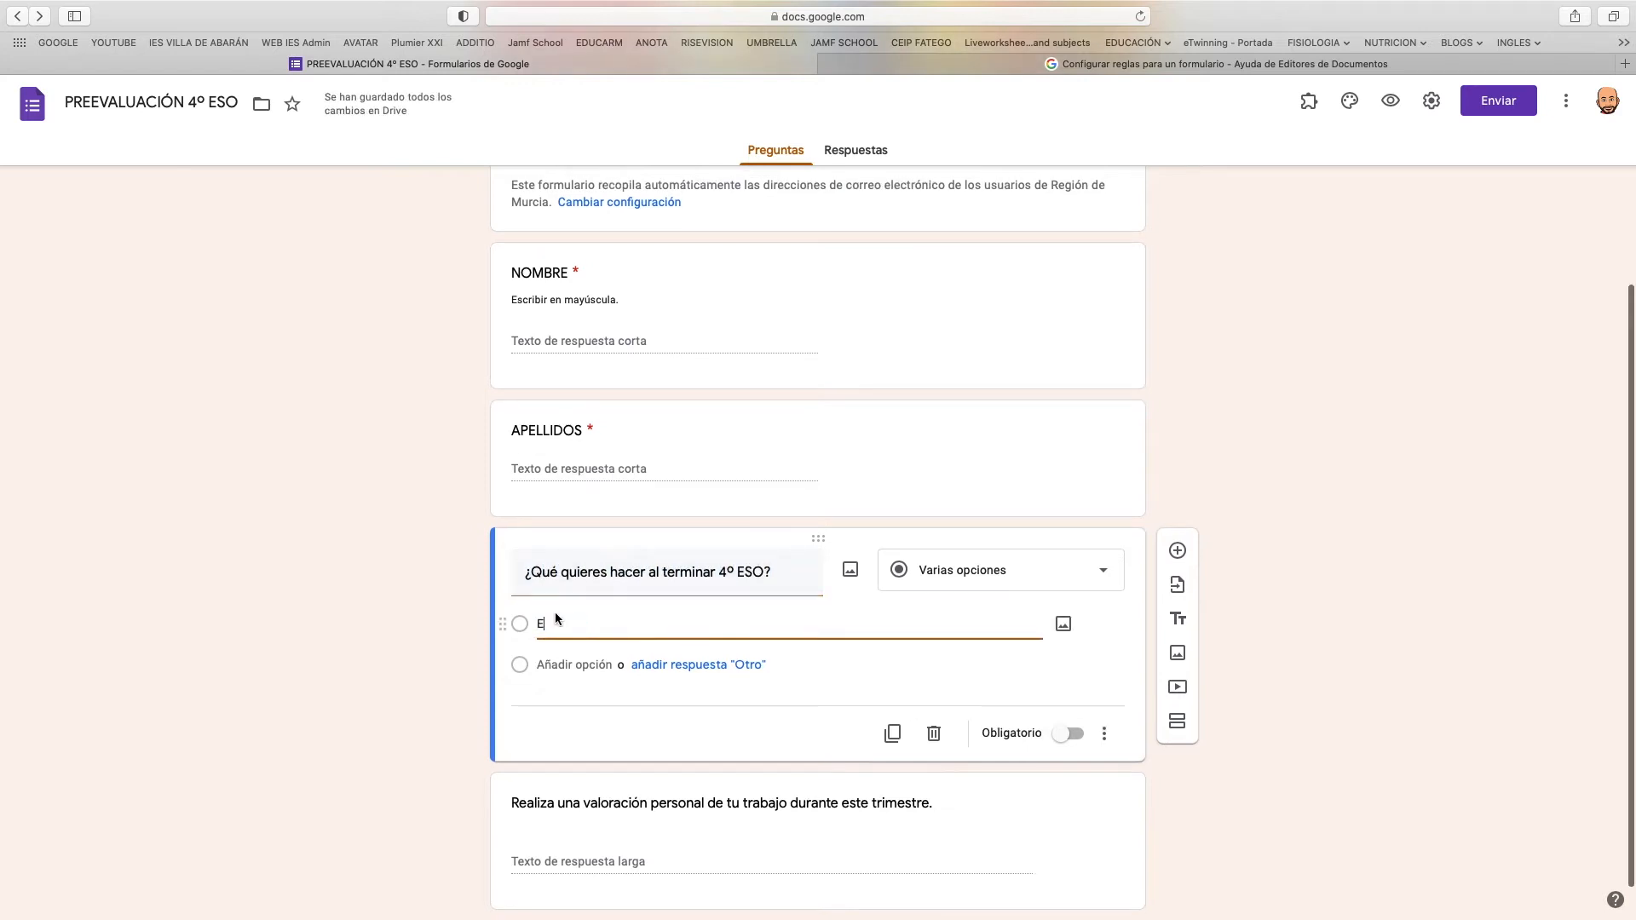
type("studiar Bachillerato")
key("Return")
type("Estudiar un Ciclo Formativo")
key("Return")
type("Creo que repetiré curso")
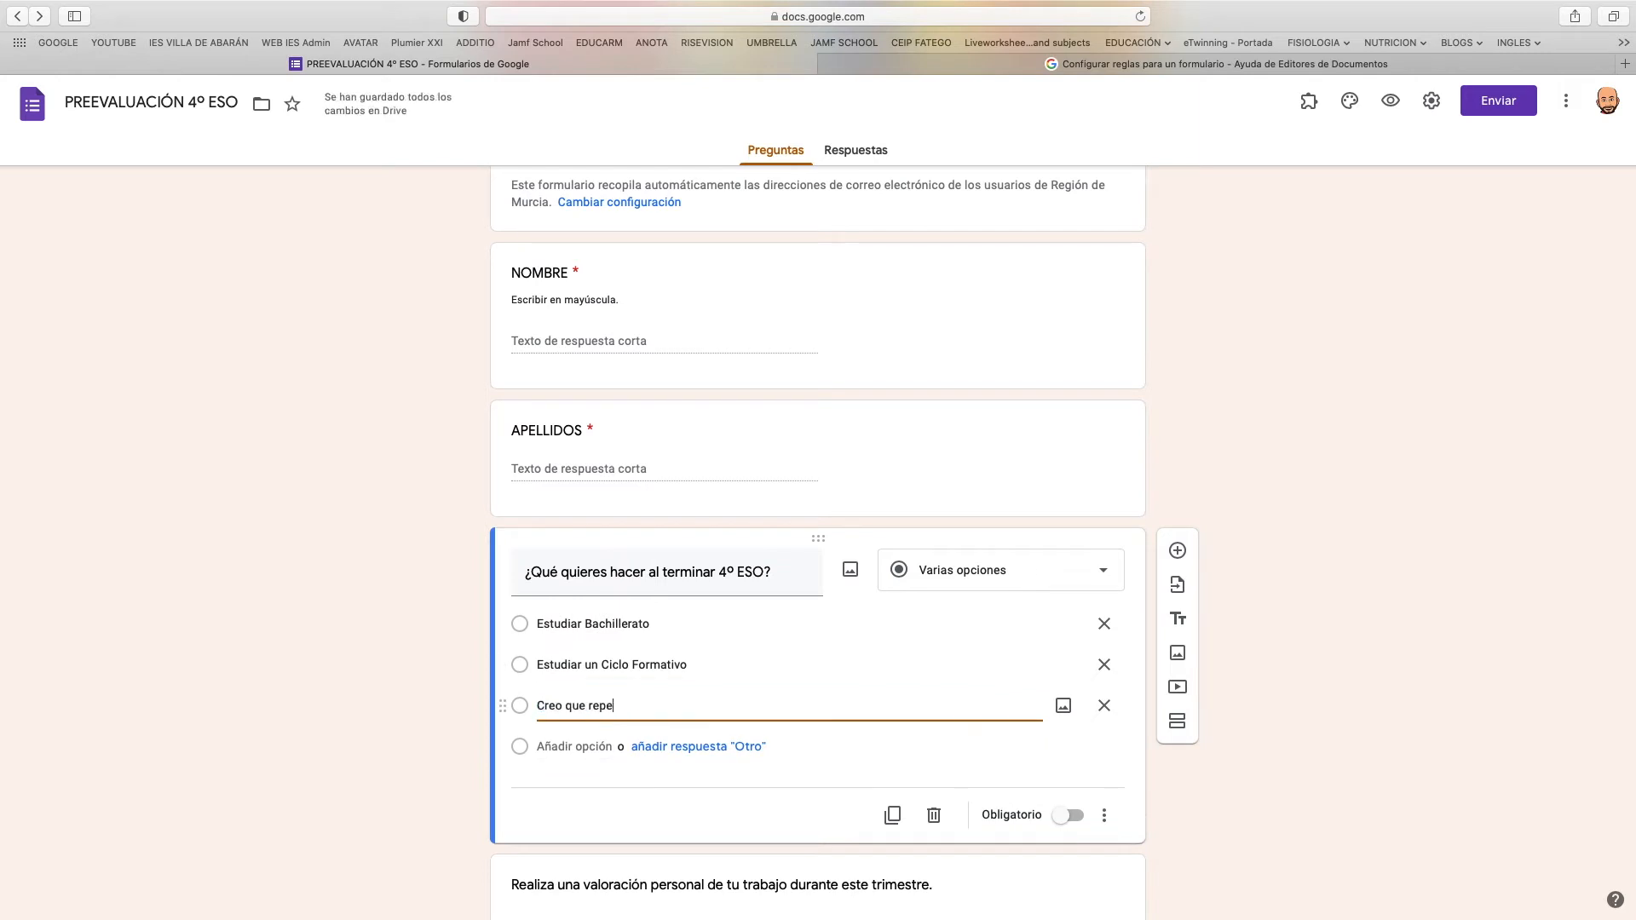
key("Return")
type("Estudiar")
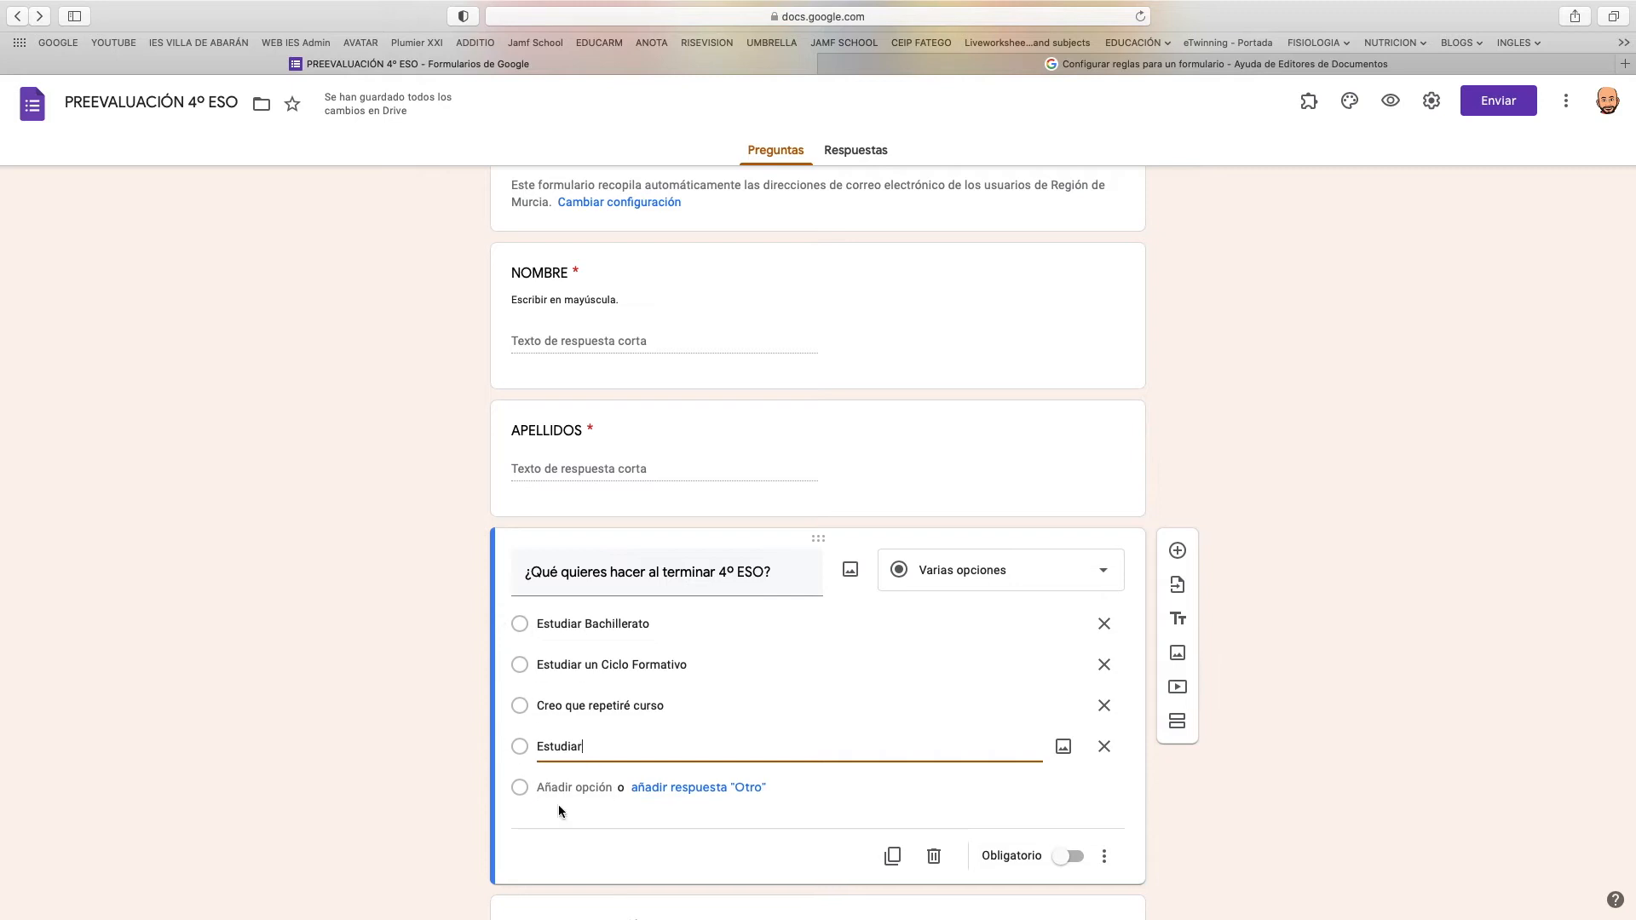
left_click(677, 789)
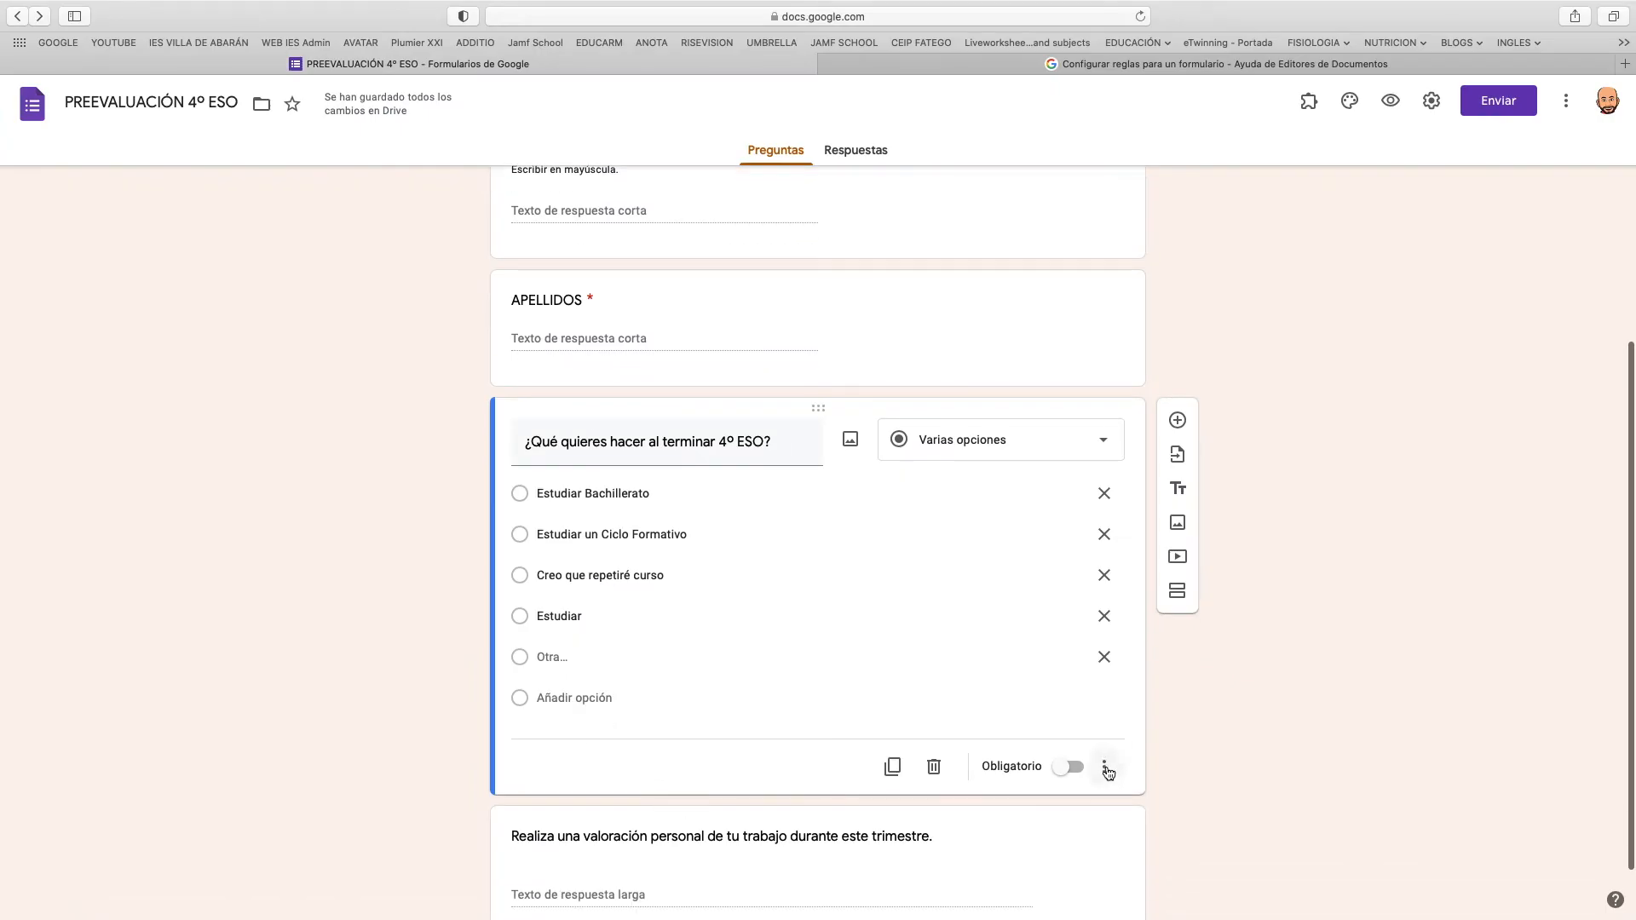
View the extra settings of the "¿Qué quieres hacer al terminar 4º ESO?" question and move it below the personal assessment question.
left_click(1106, 769)
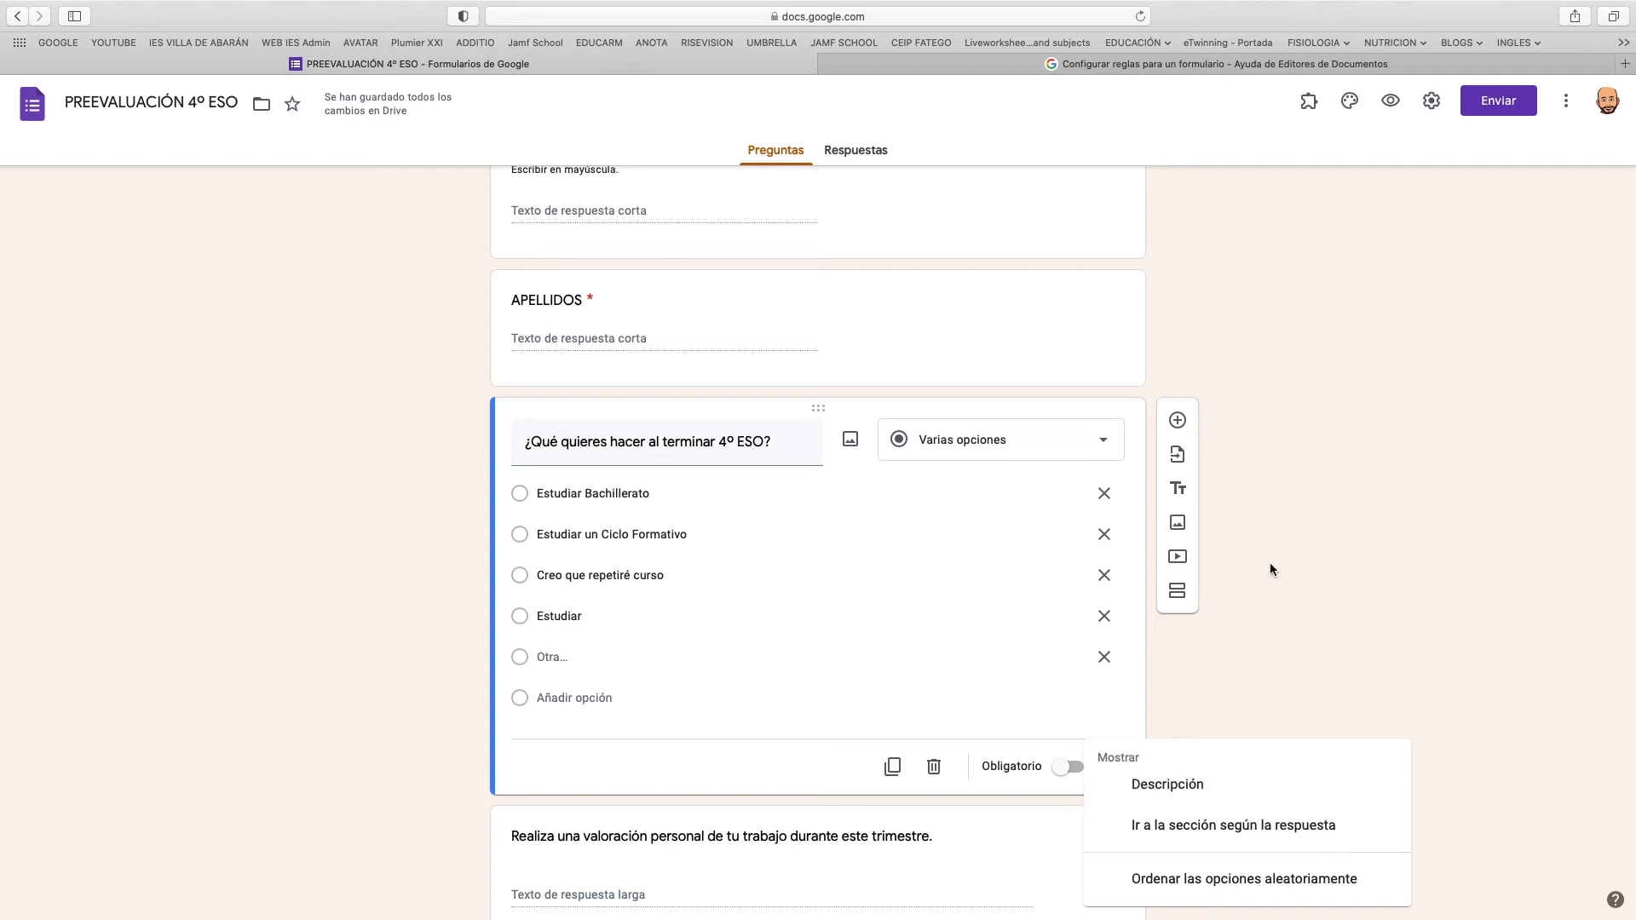
scroll(960, 622, "up", 3)
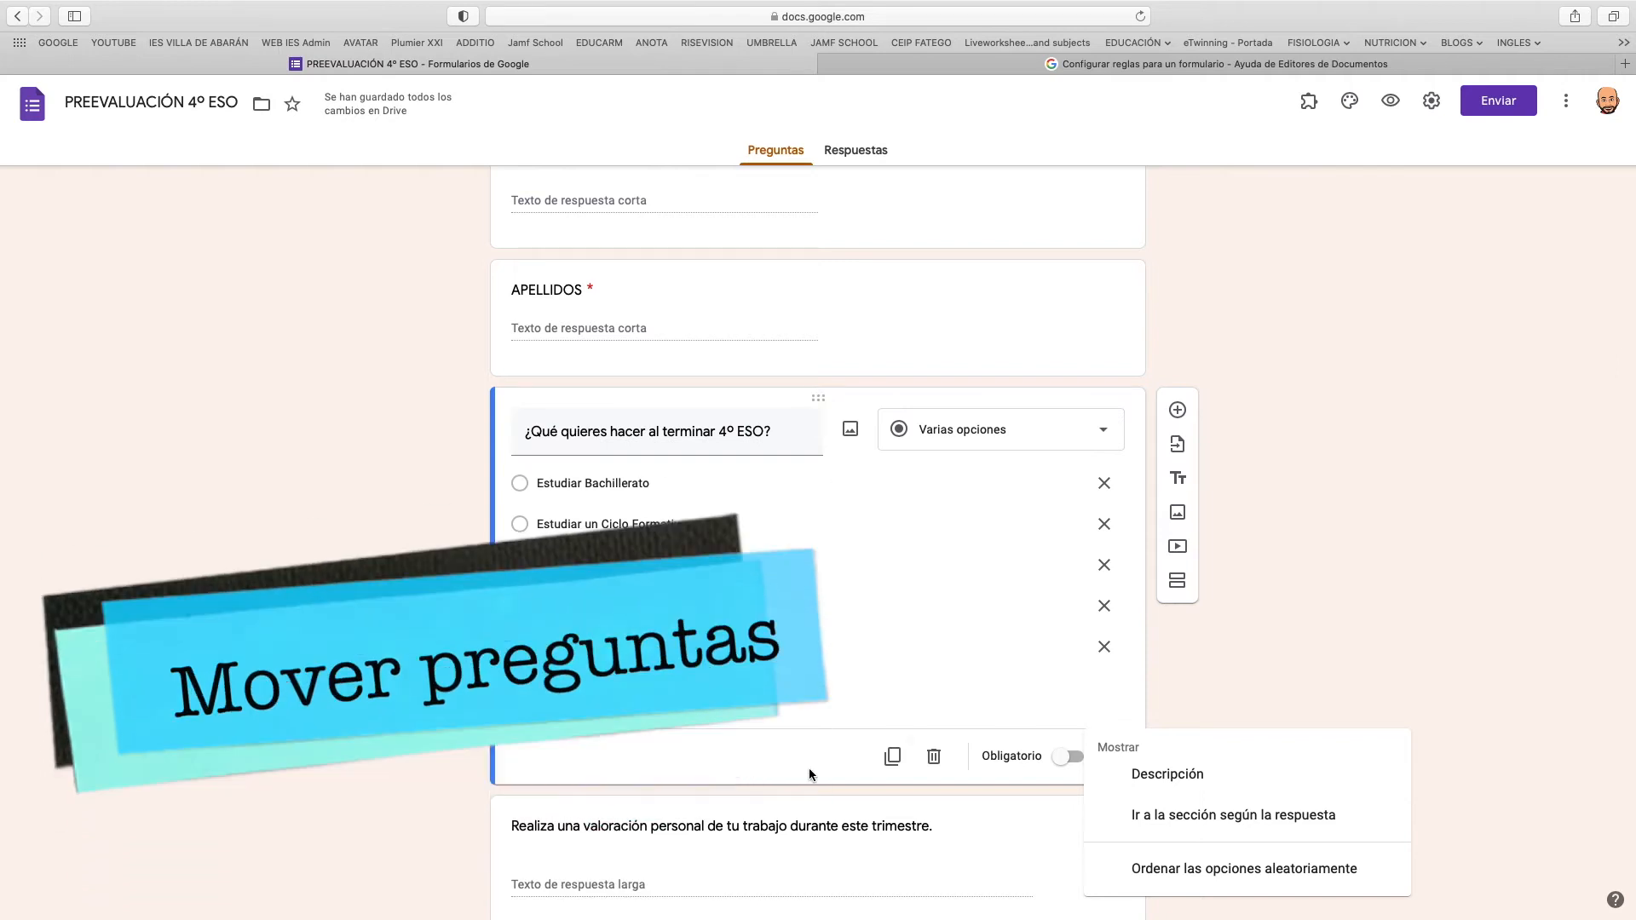
left_click(822, 397)
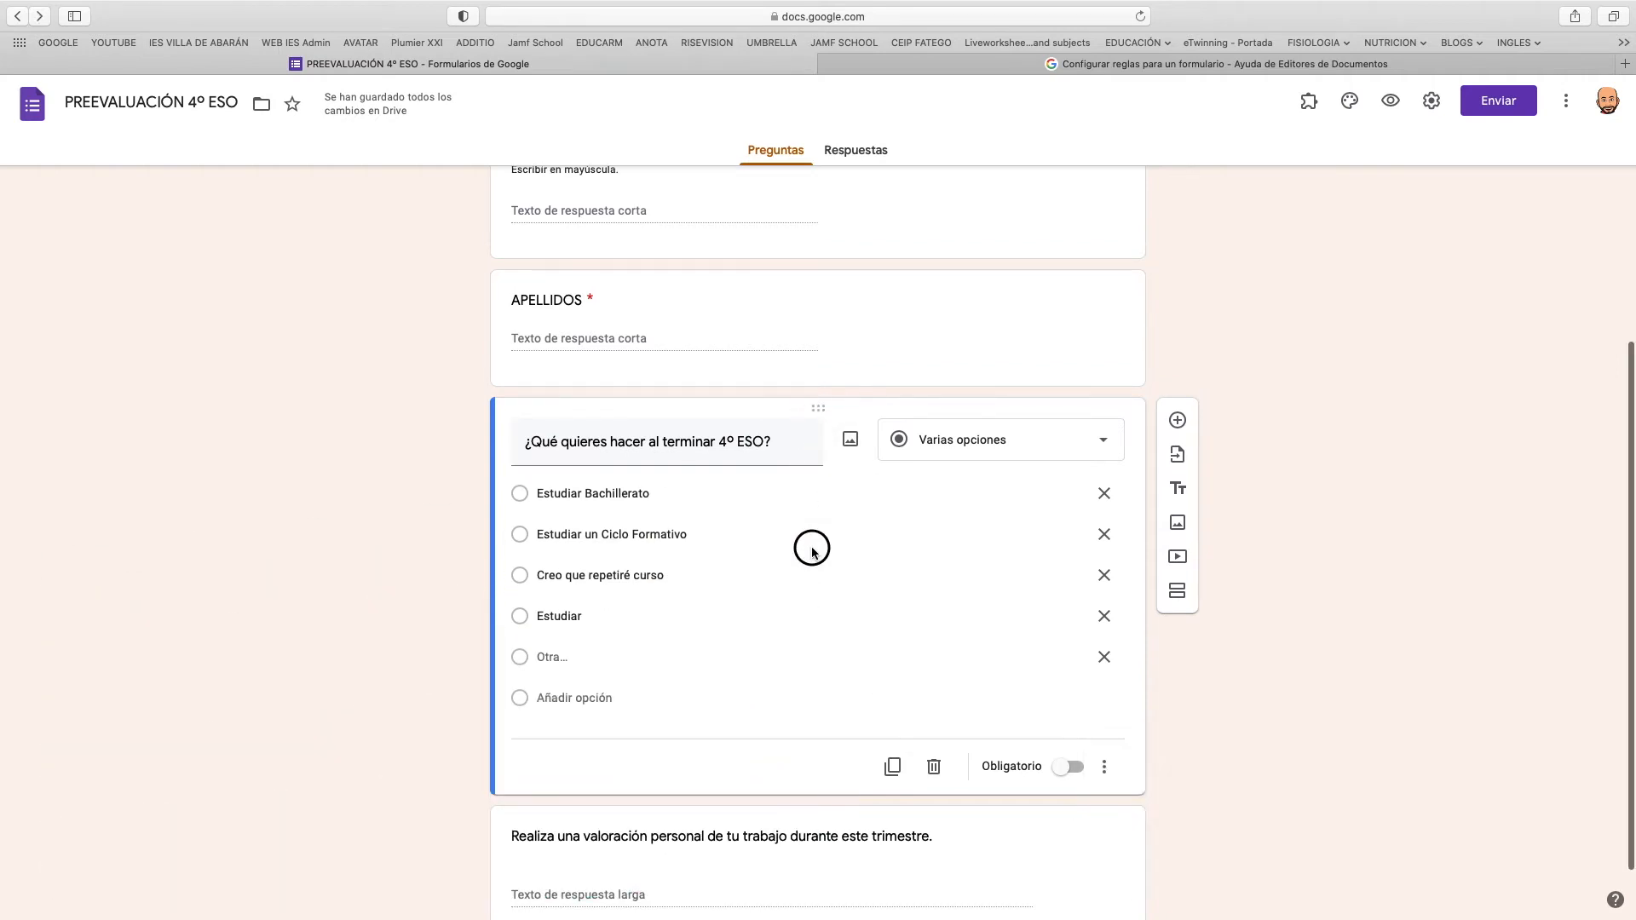
left_click_drag(819, 418, 791, 757)
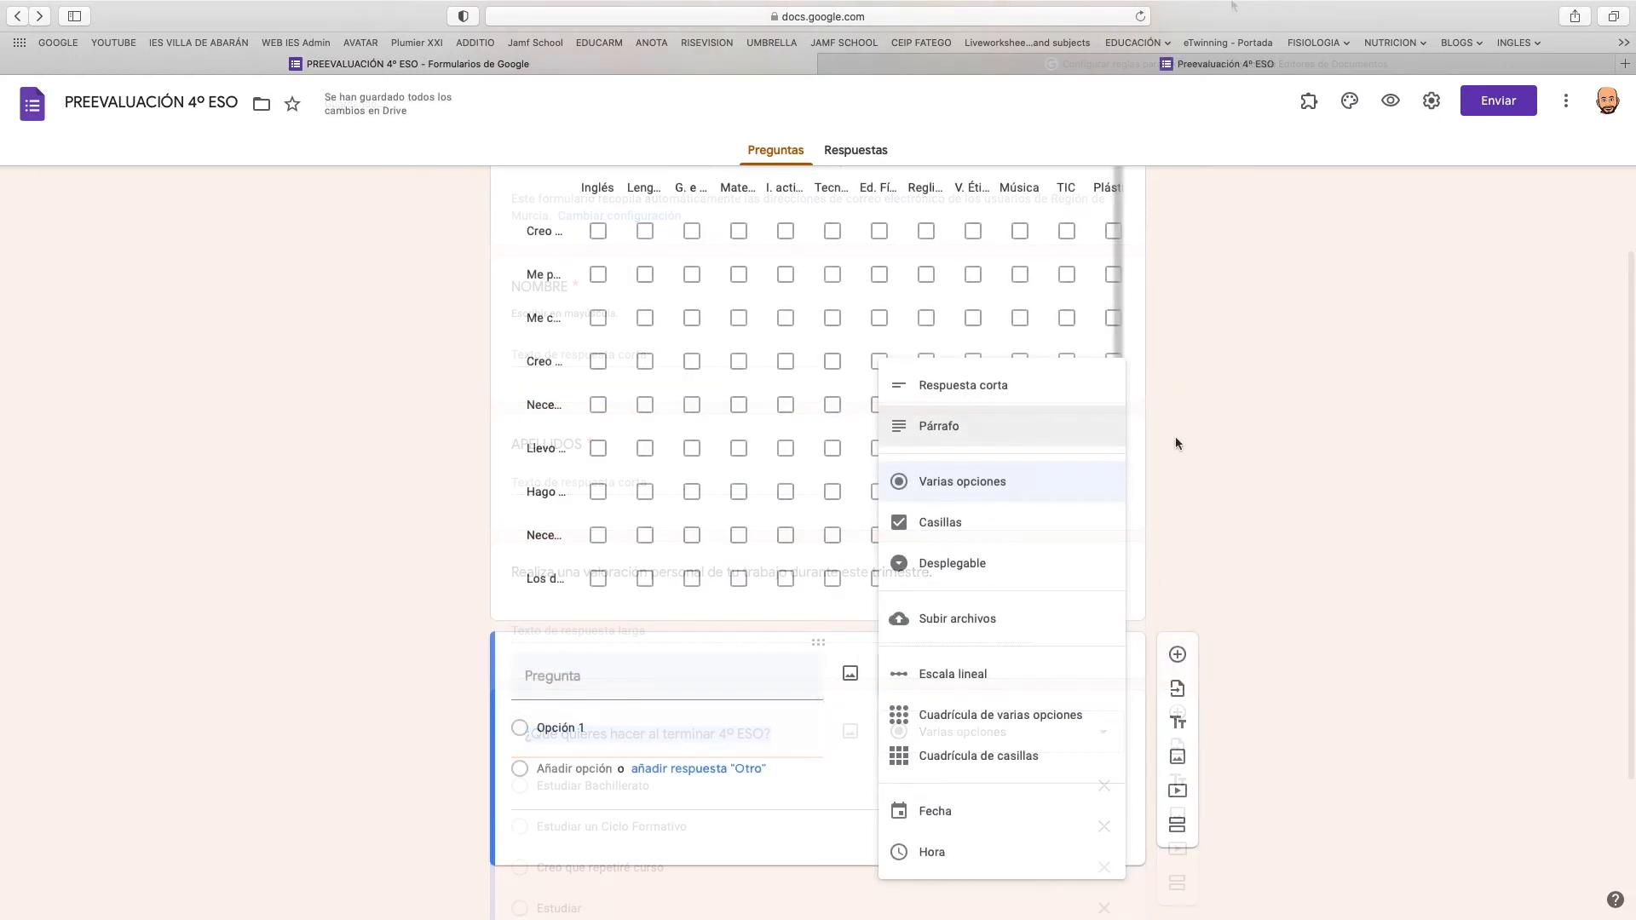
left_click(1173, 436)
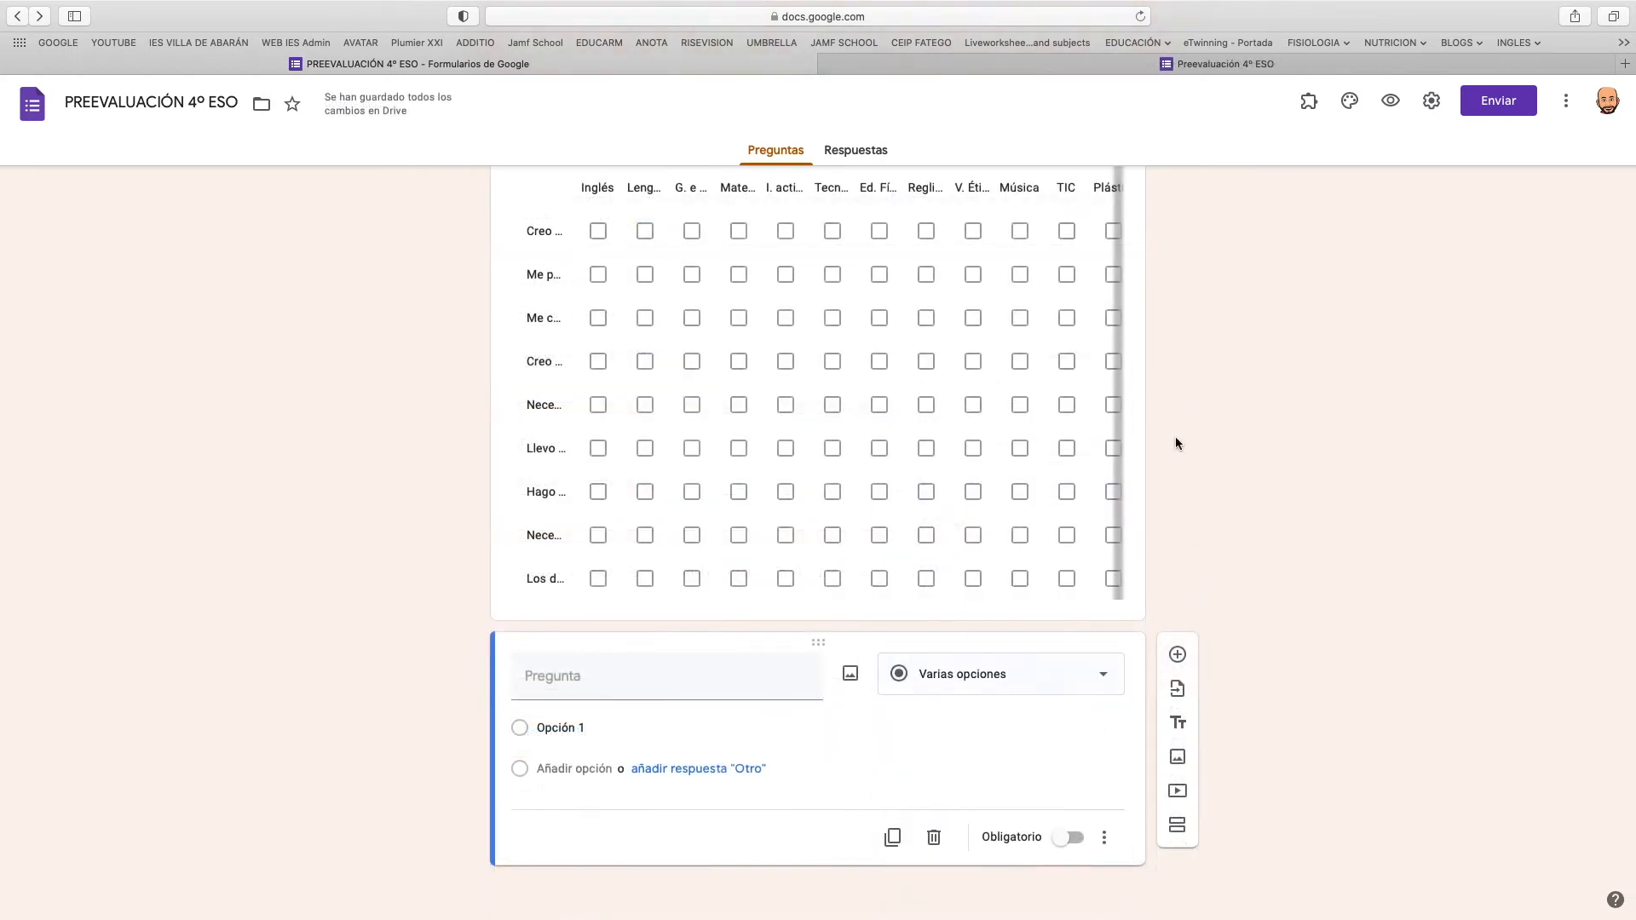
scroll(888, 626, "up", 1)
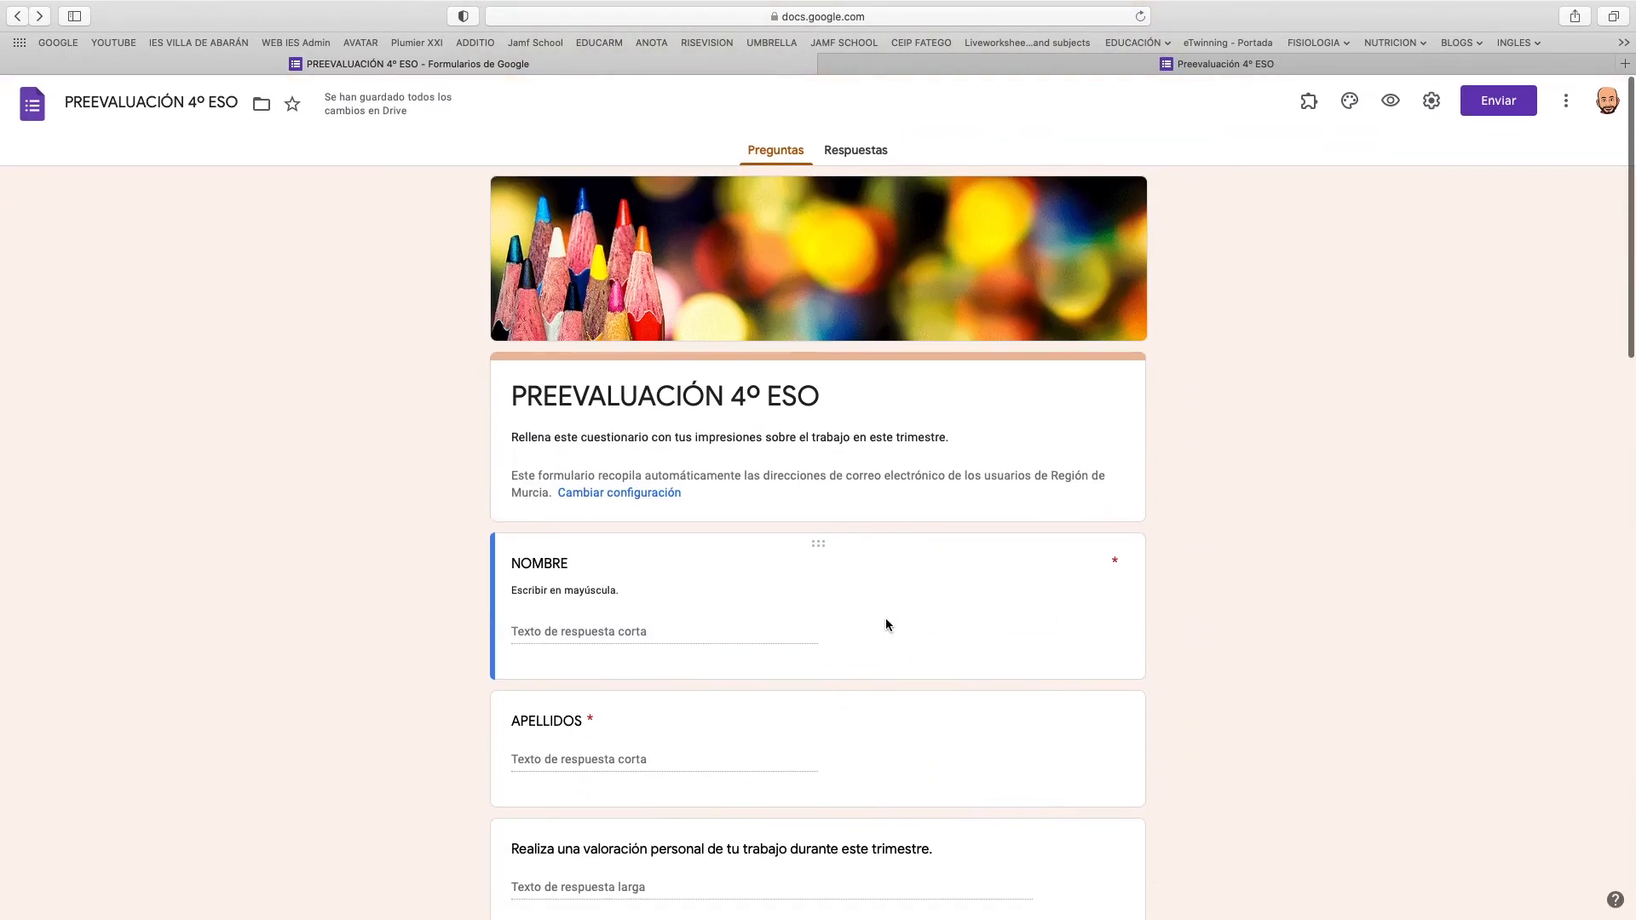
scroll(886, 617, "down", 6)
Try the Casillas type on the "¿Qué quieres hacer al terminar 4º ESO?" question and set it to Desplegable instead.
left_click(664, 536)
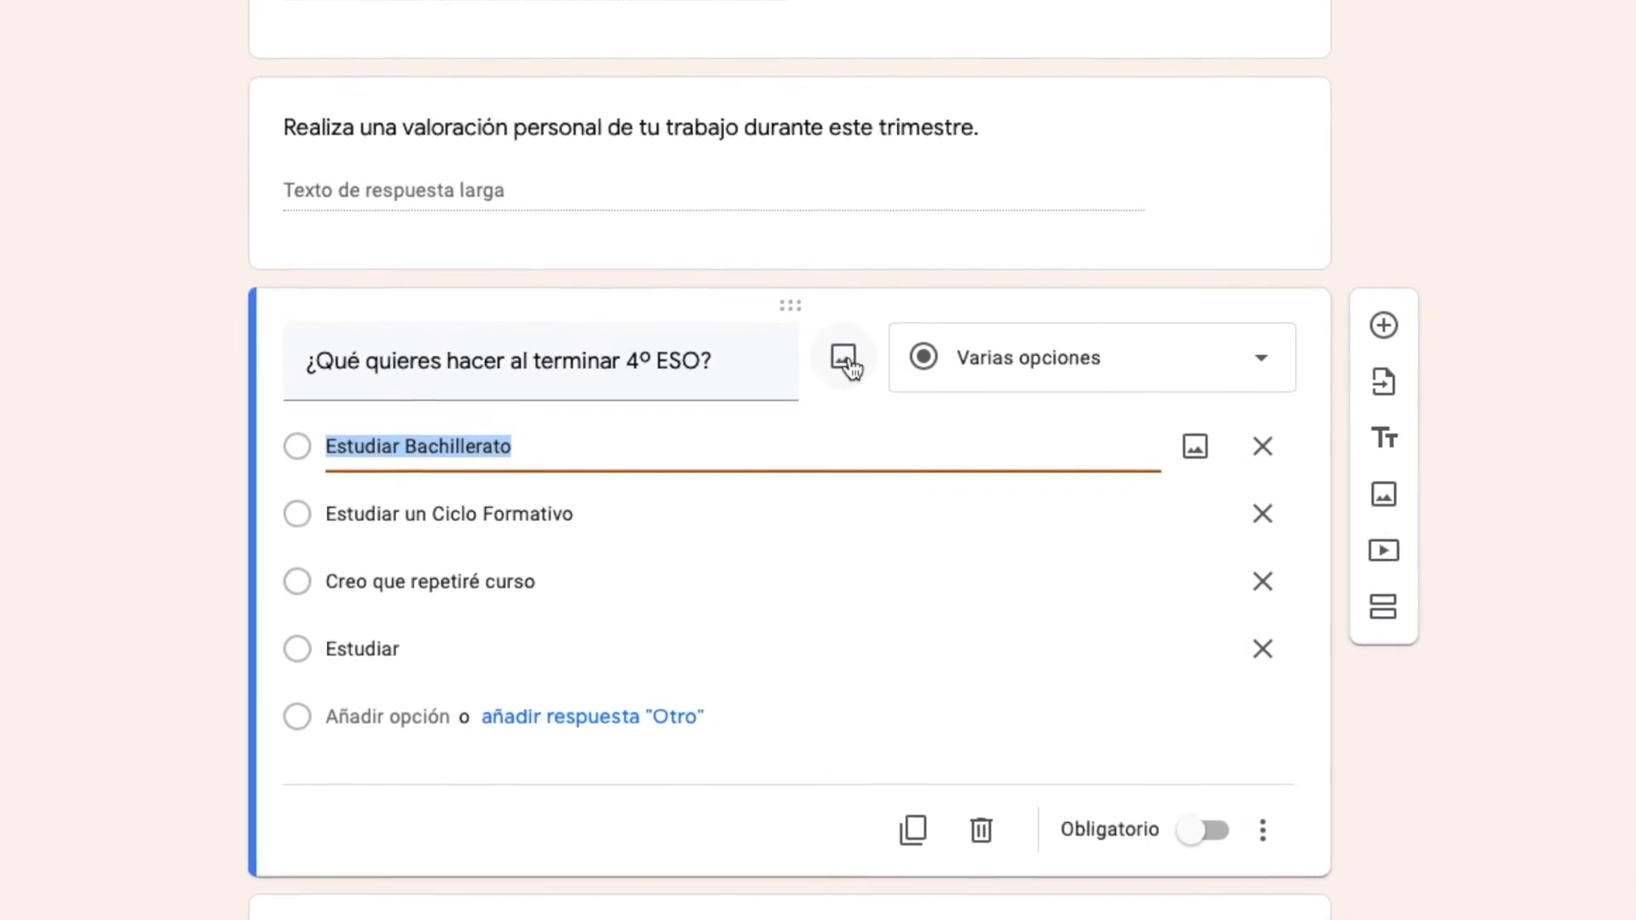
left_click(569, 477)
left_click(519, 552)
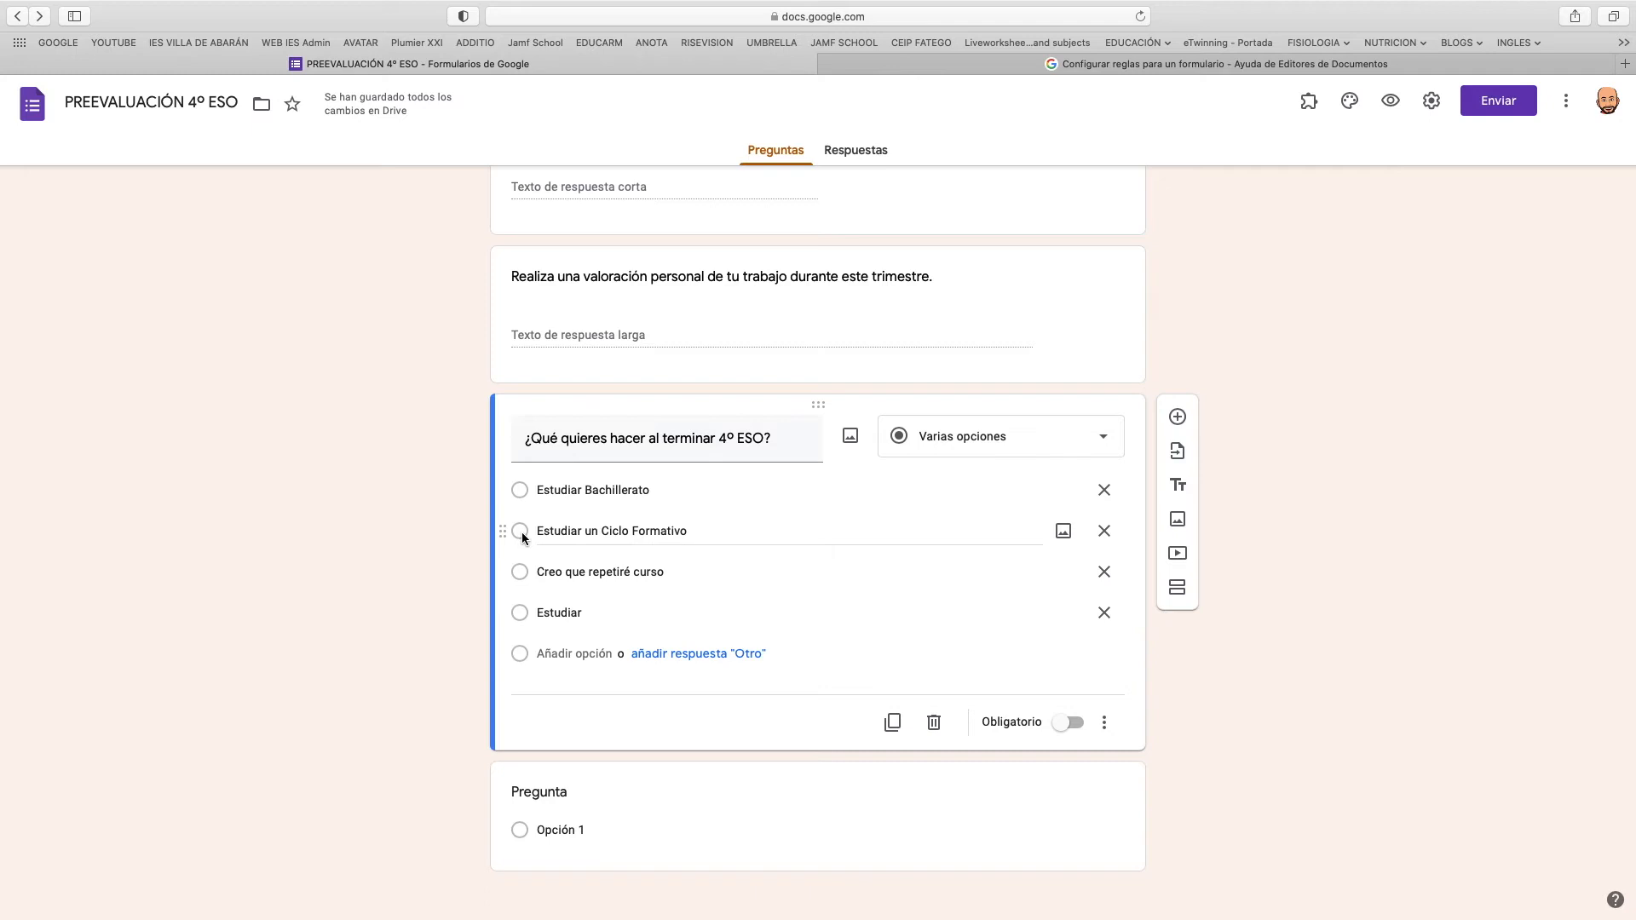
left_click(1107, 441)
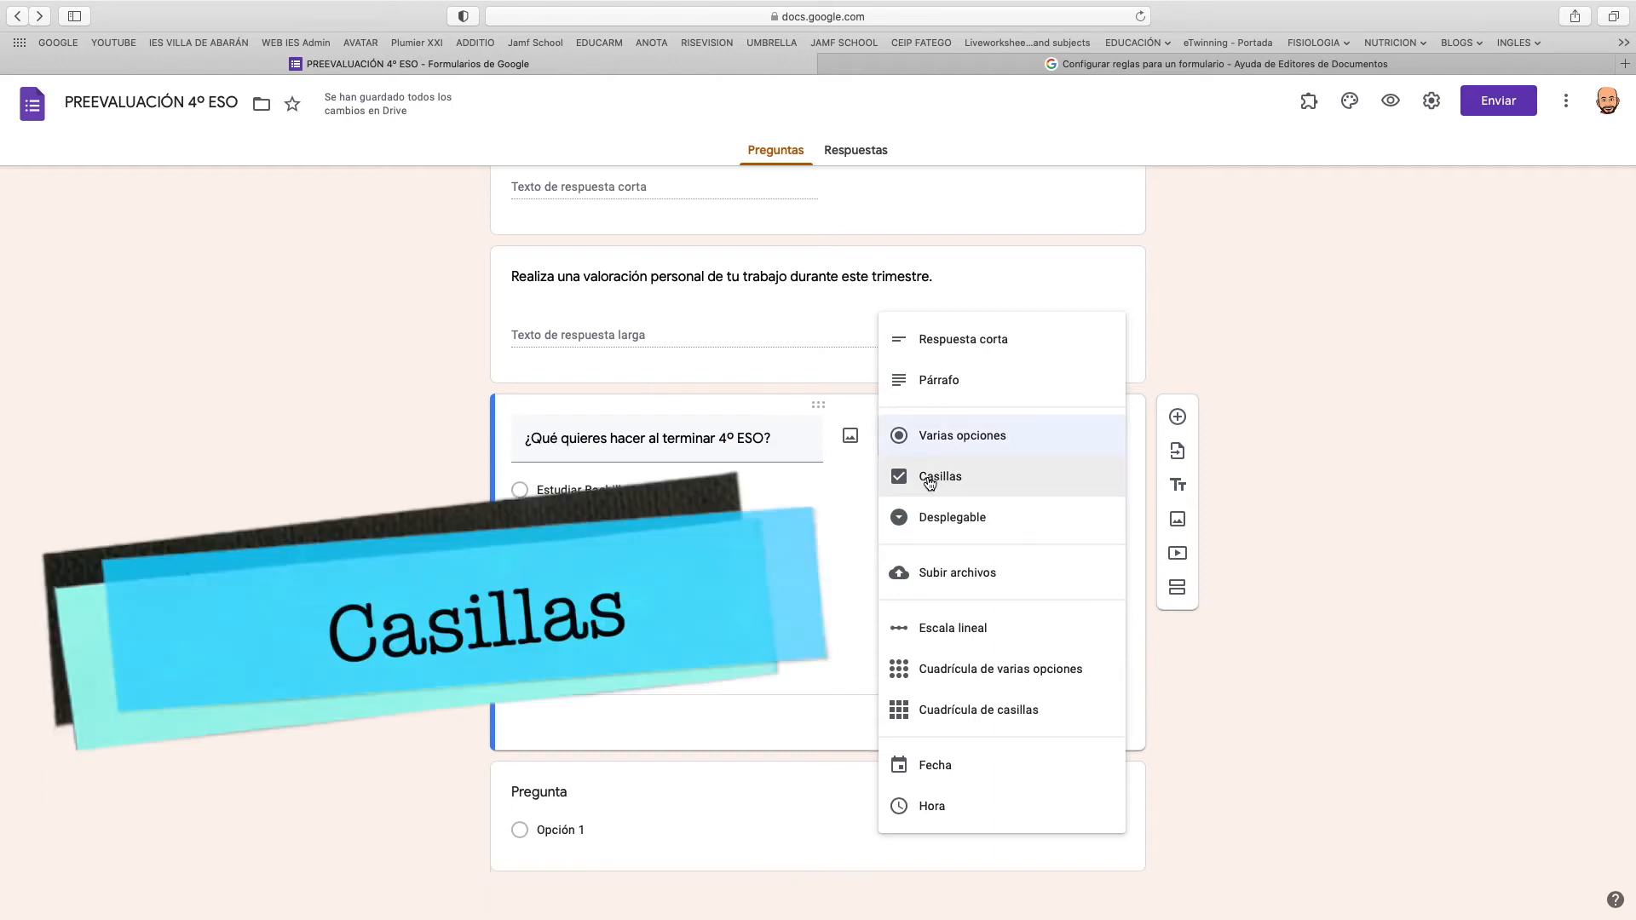
left_click(929, 482)
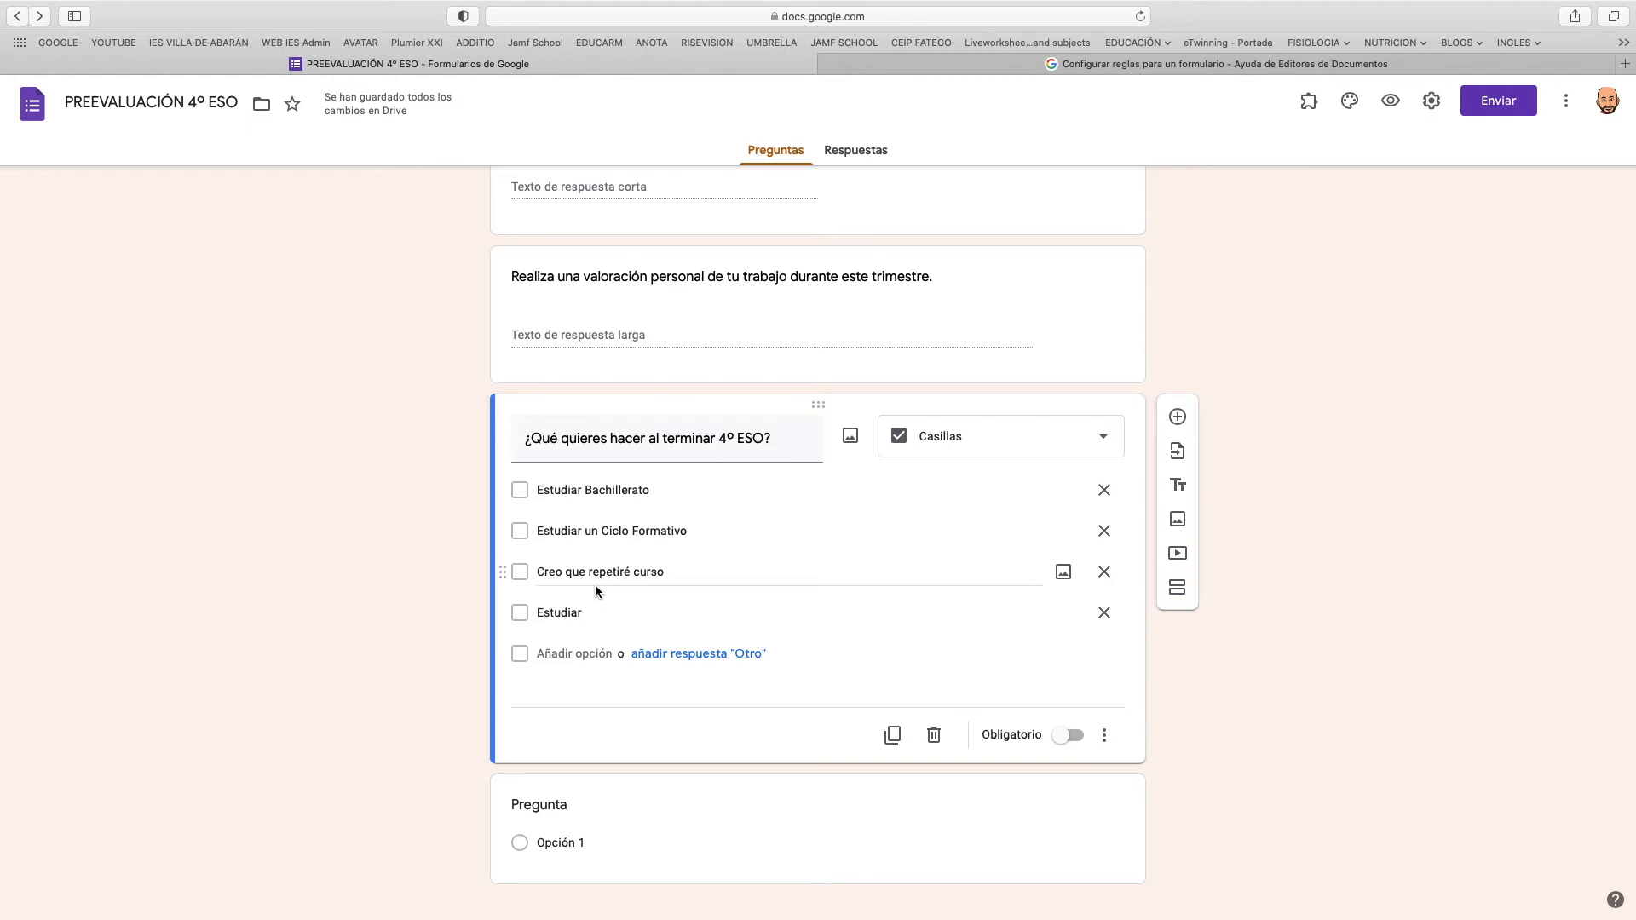
left_click(1083, 447)
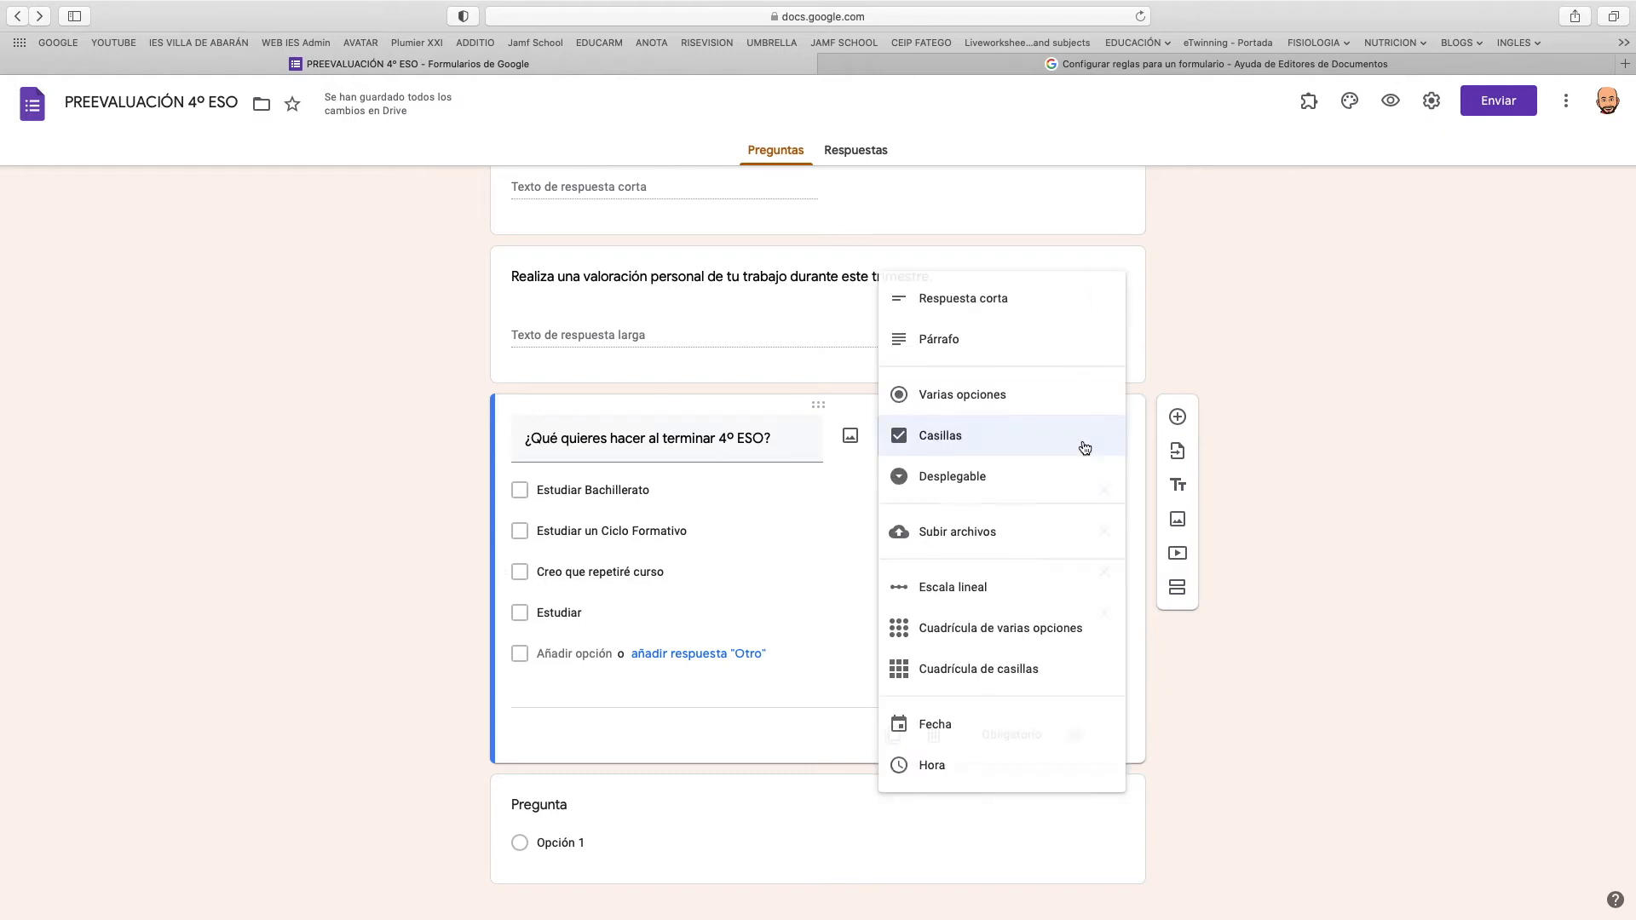
left_click(947, 480)
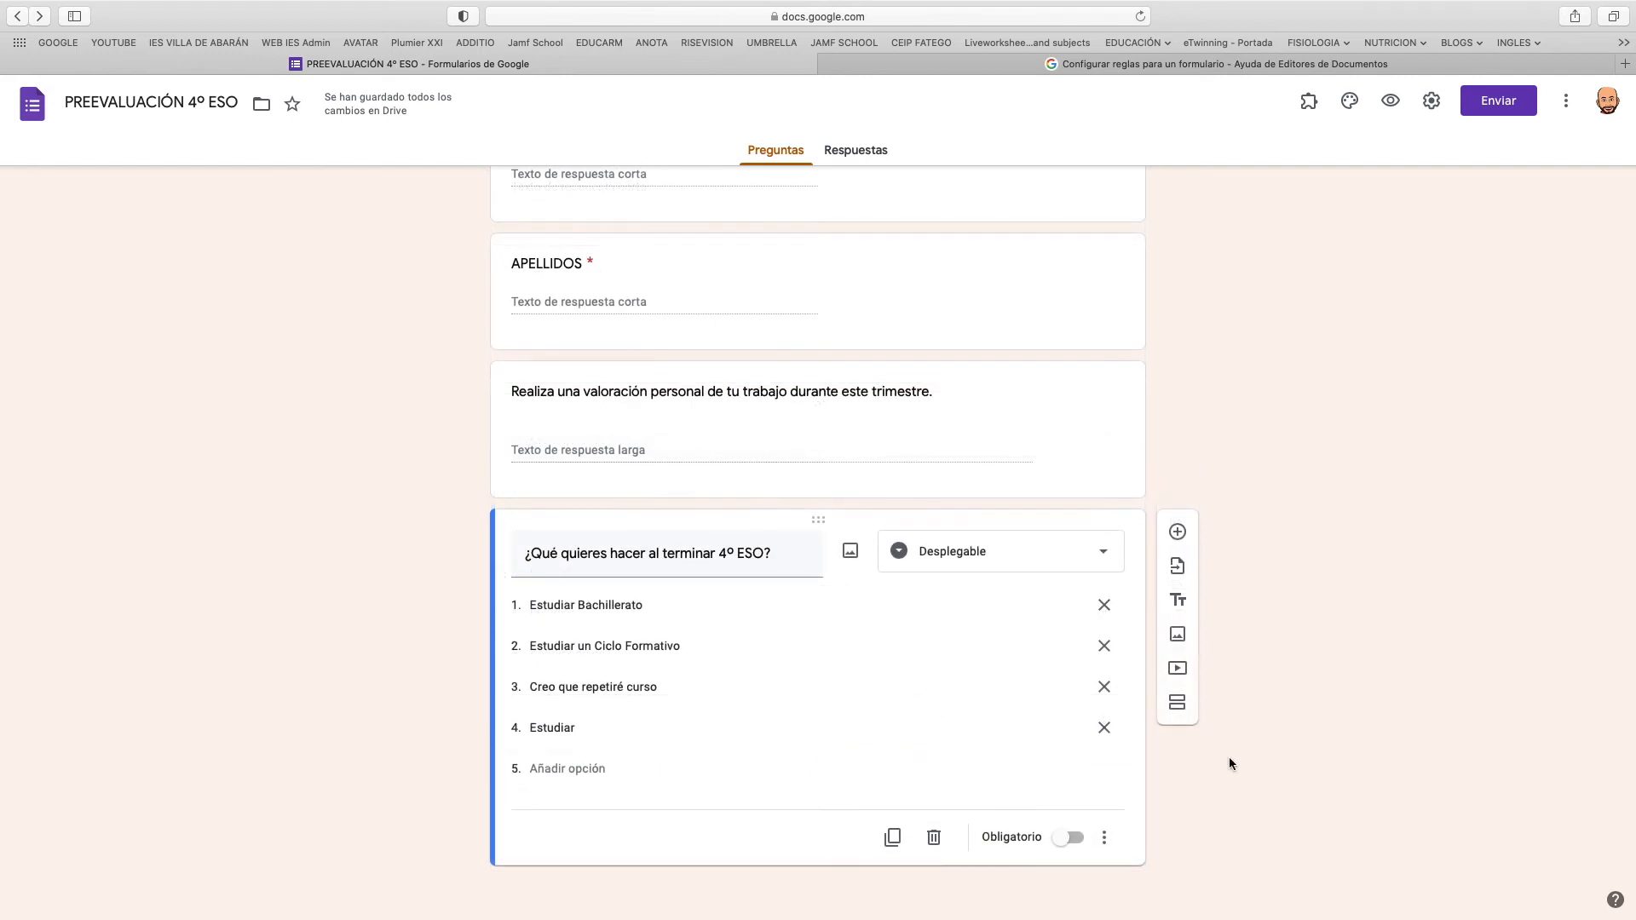
Add a new question at the end of the form and try the Subir archivos type, cancelling the Drive upload permission.
left_click(1178, 533)
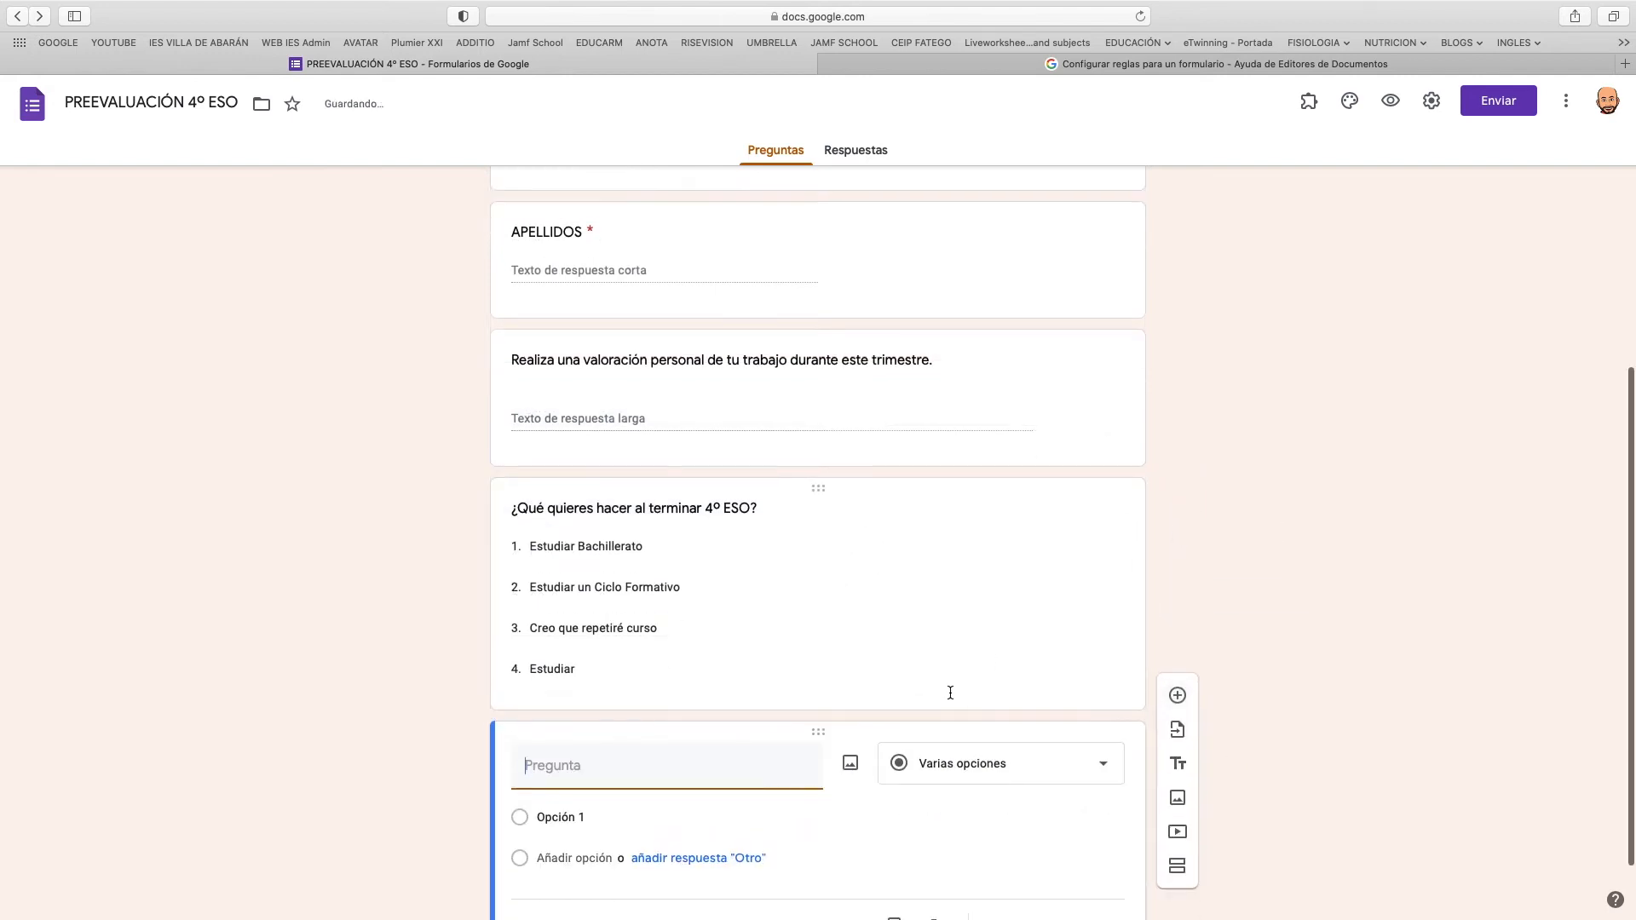
left_click(1102, 675)
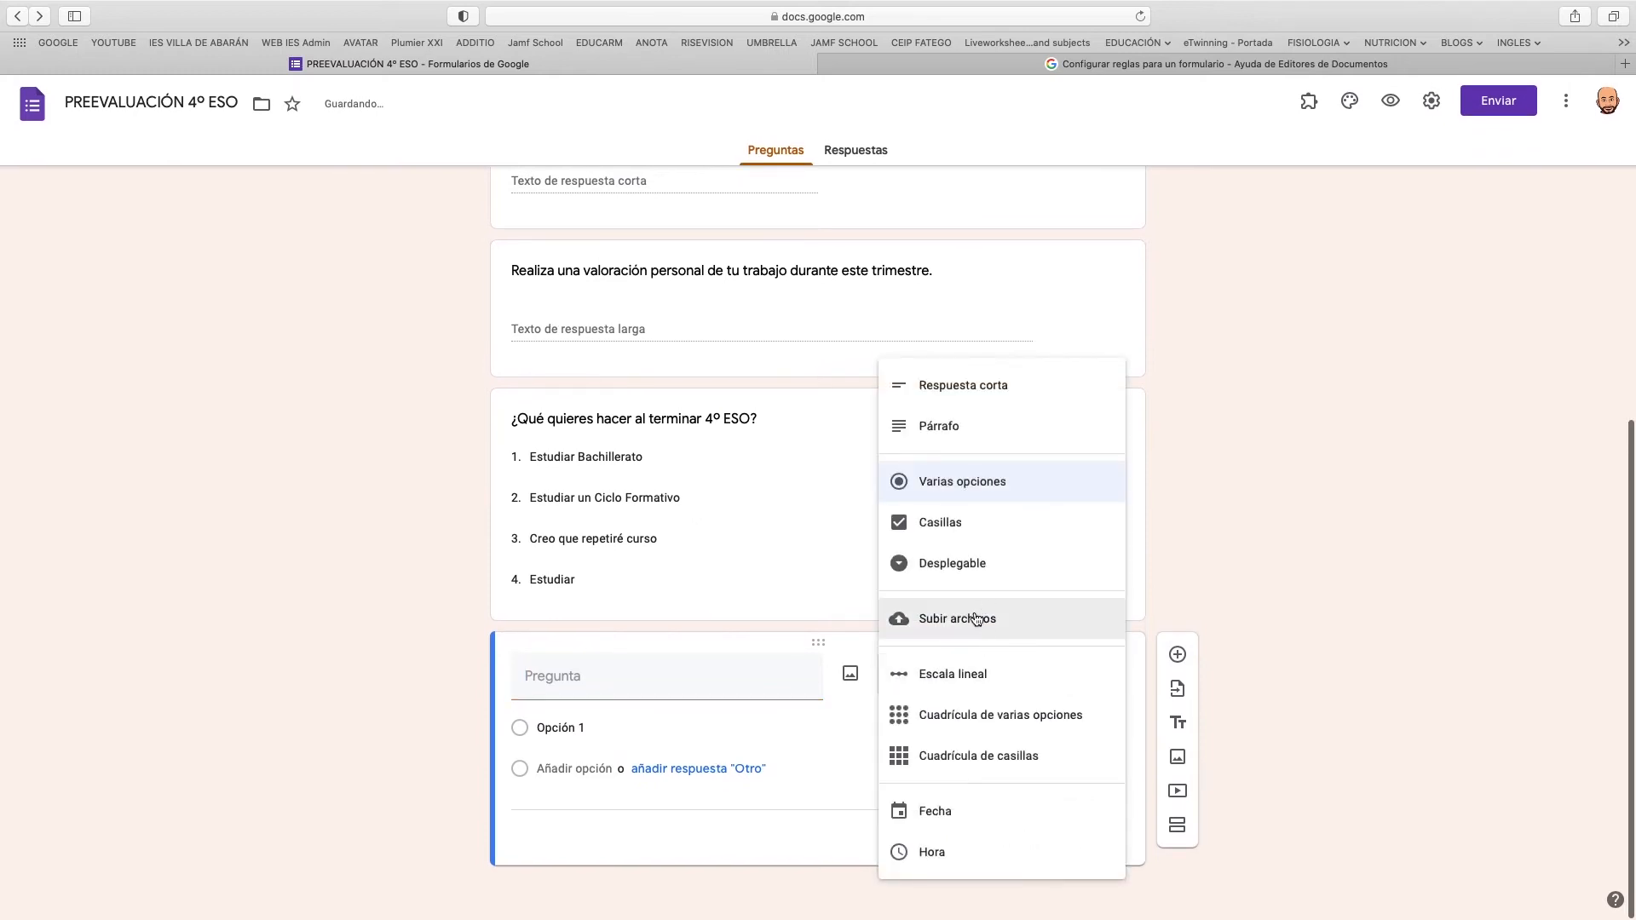
left_click(967, 621)
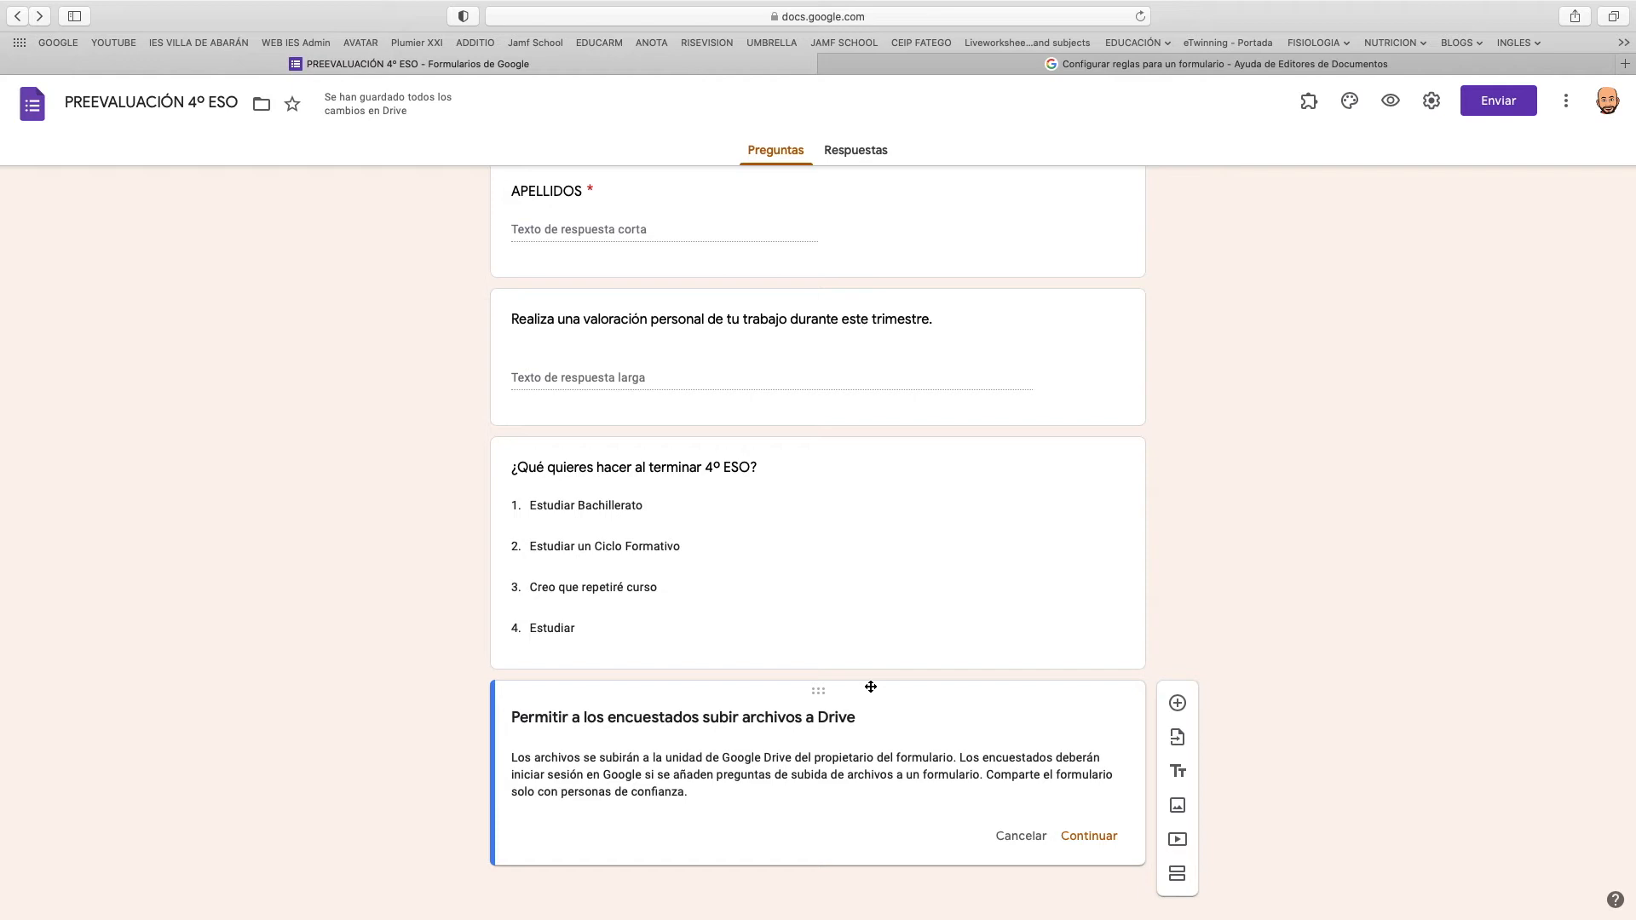
left_click(1014, 833)
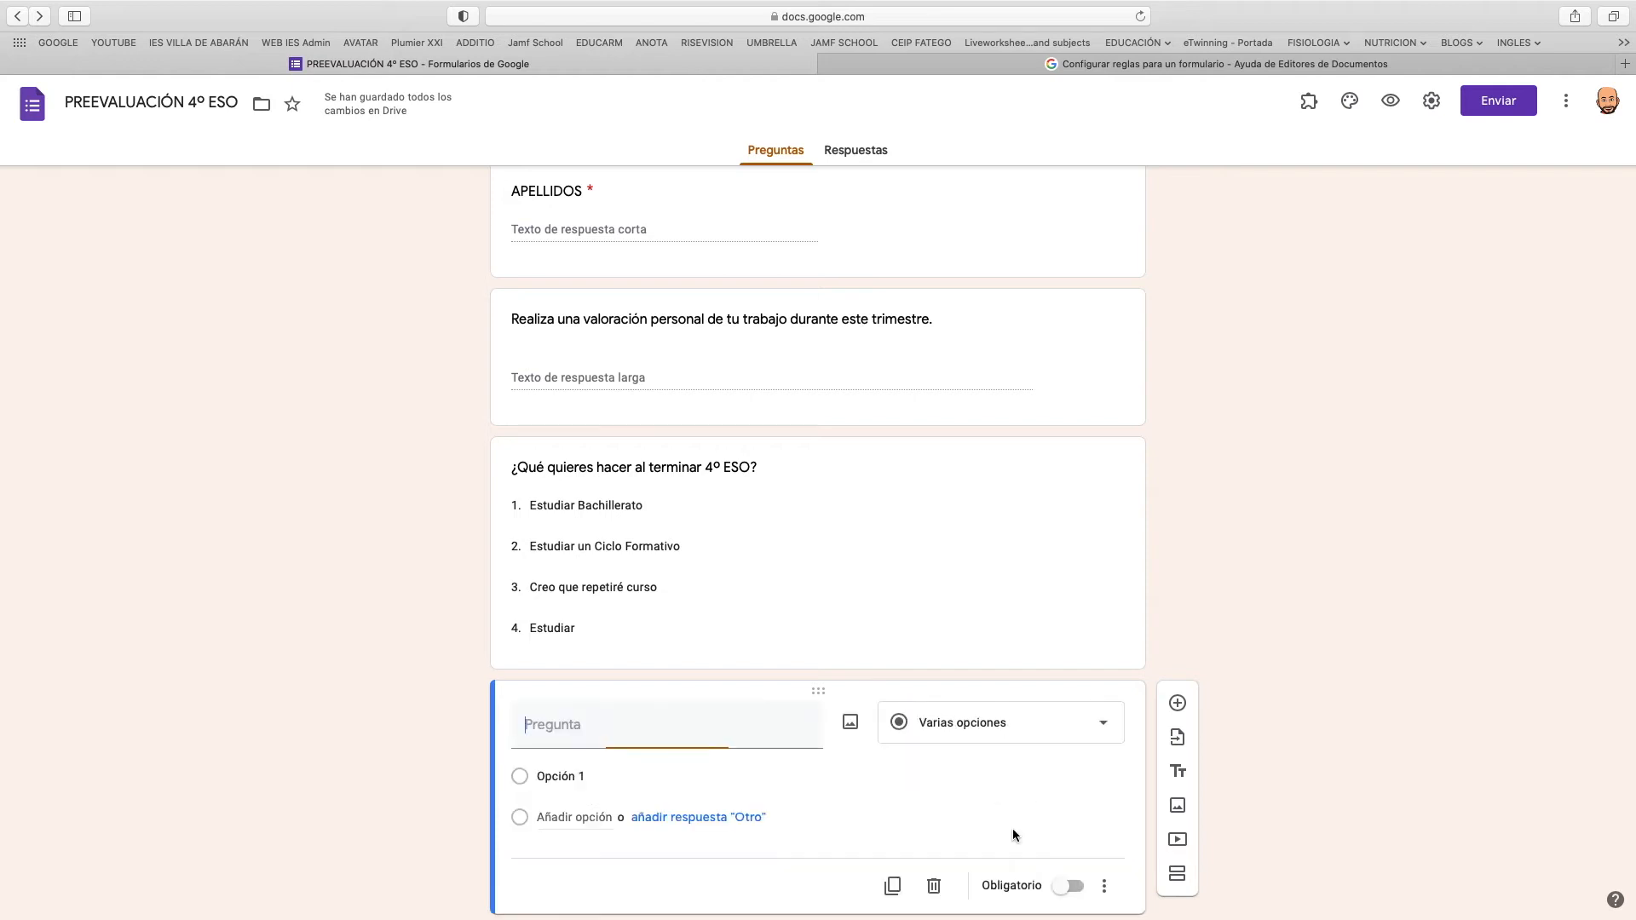
Make the new question an Escala lineal titled "Indica tu nivel de rendimiento este trimestre:".
left_click(1094, 727)
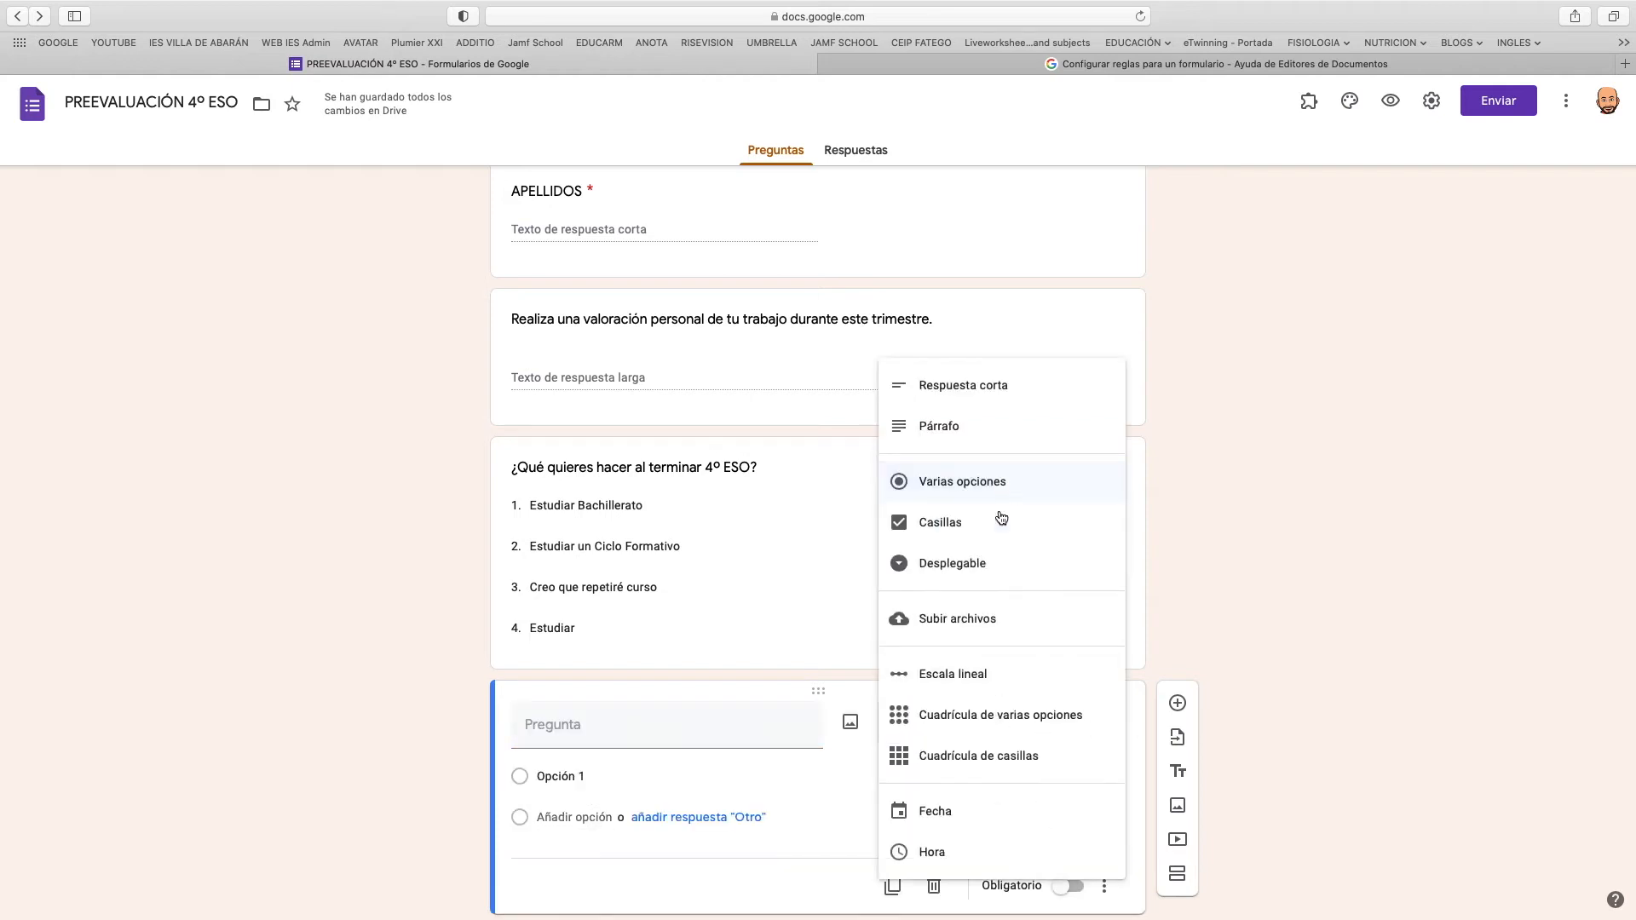
left_click(1002, 683)
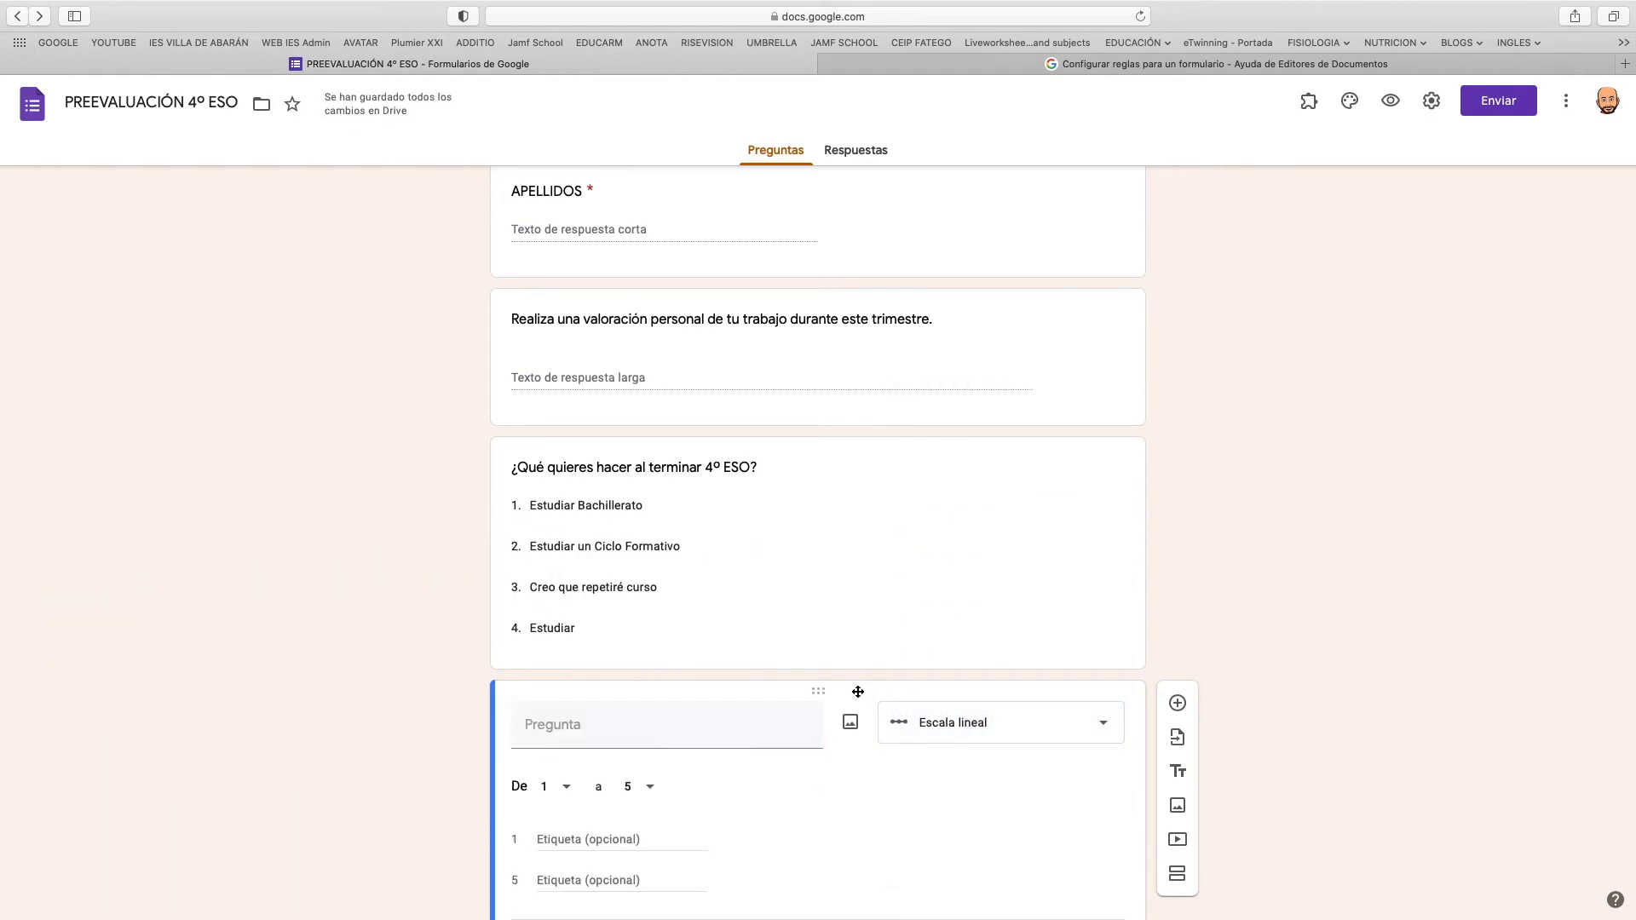
scroll(857, 690, "down", 3)
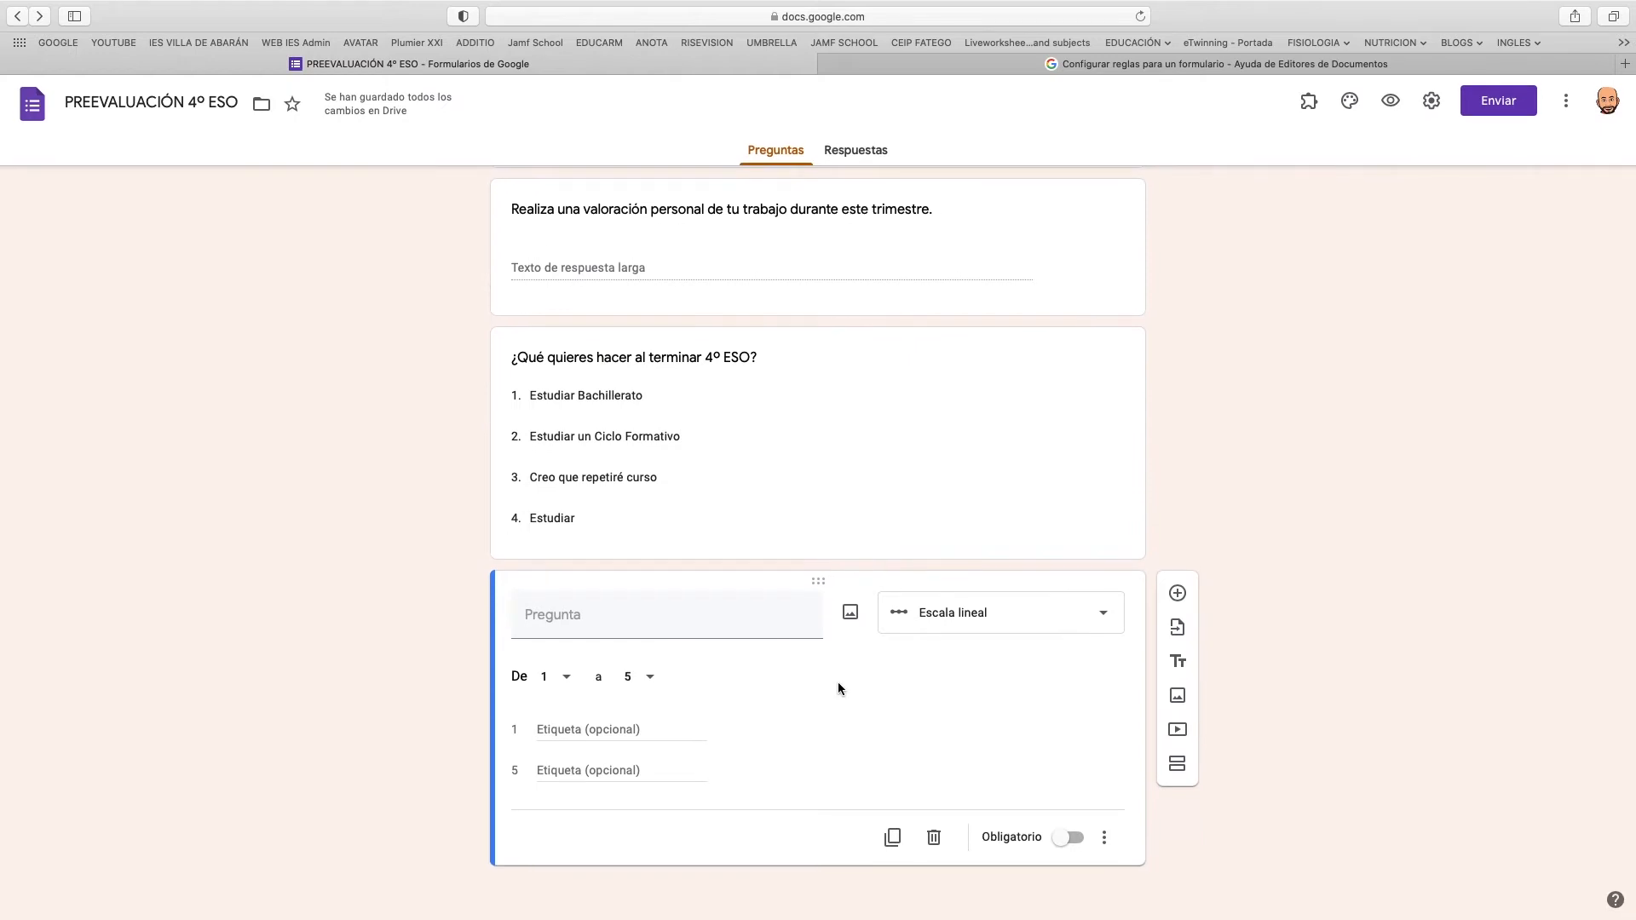
left_click(707, 614)
type("INDIC")
key("BackSpace")
key("BackSpace")
key("BackSpace")
key("BackSpace")
type("ndica tu nivel de rendimiento este trimestre:")
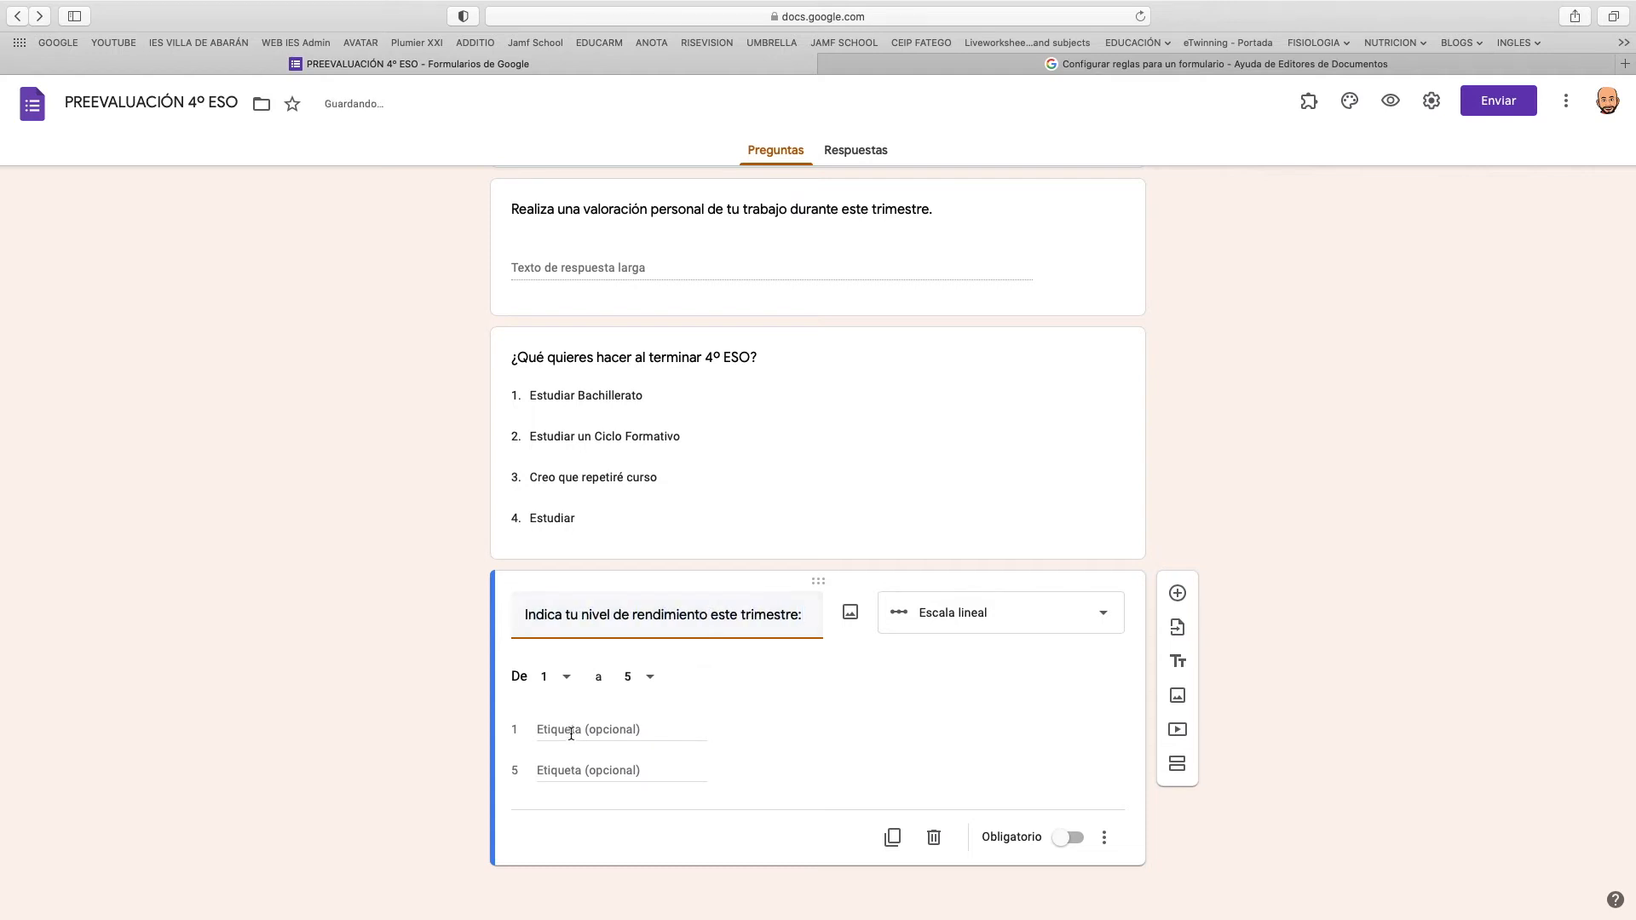
Label value 1 of the linear scale "Malo" and value 5 "Excelente", and check the question's extra settings.
left_click(571, 731)
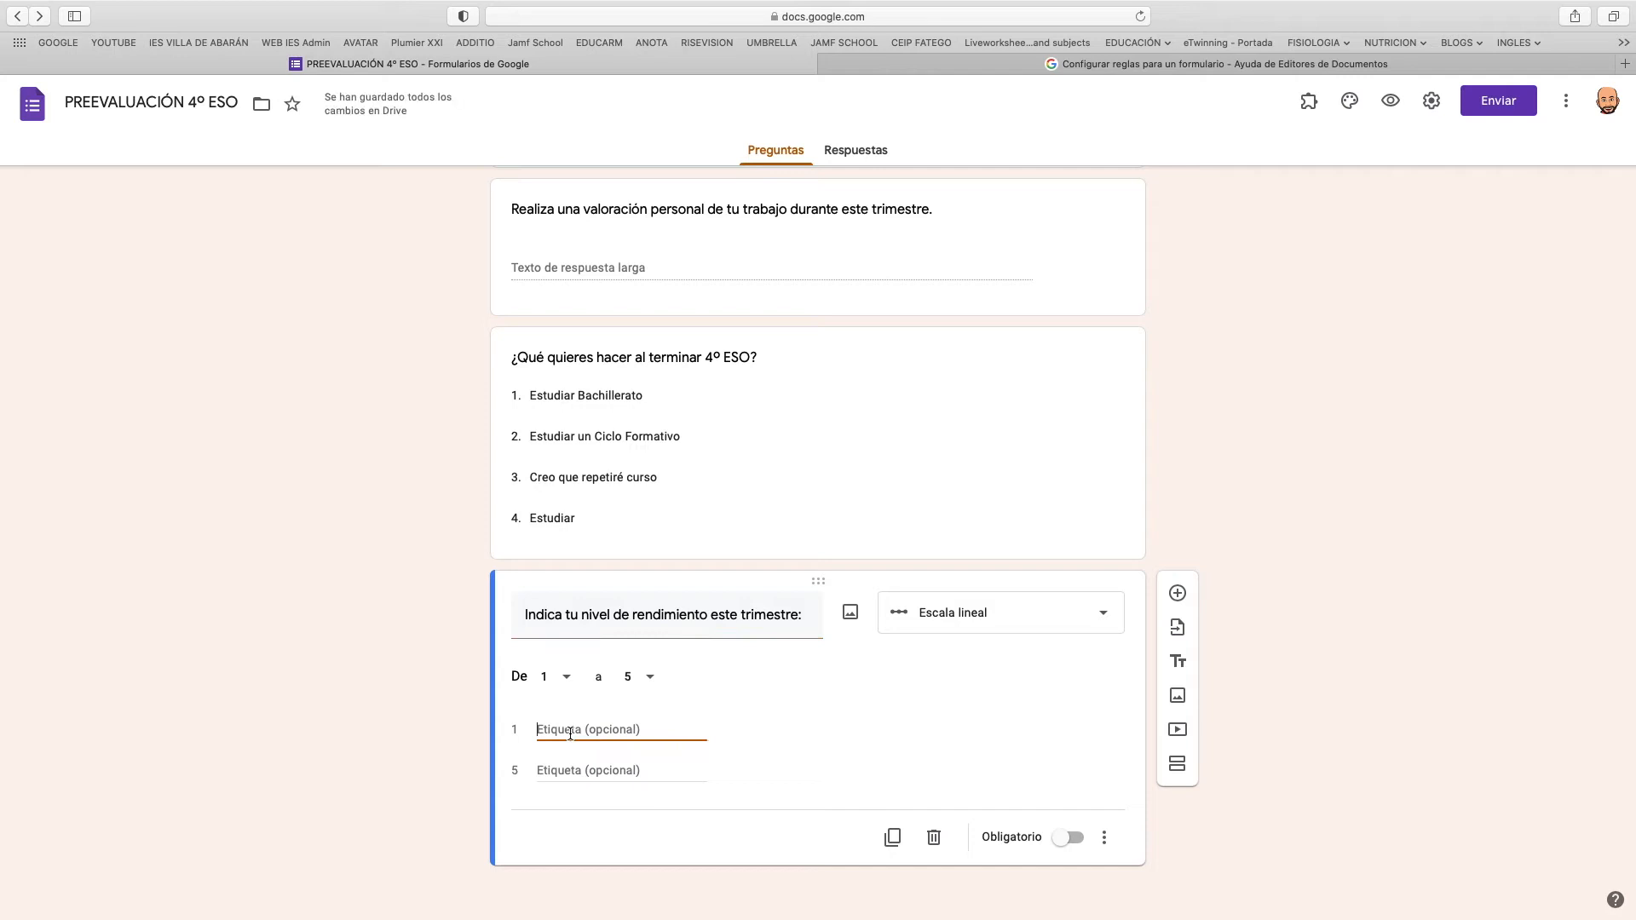
type("M")
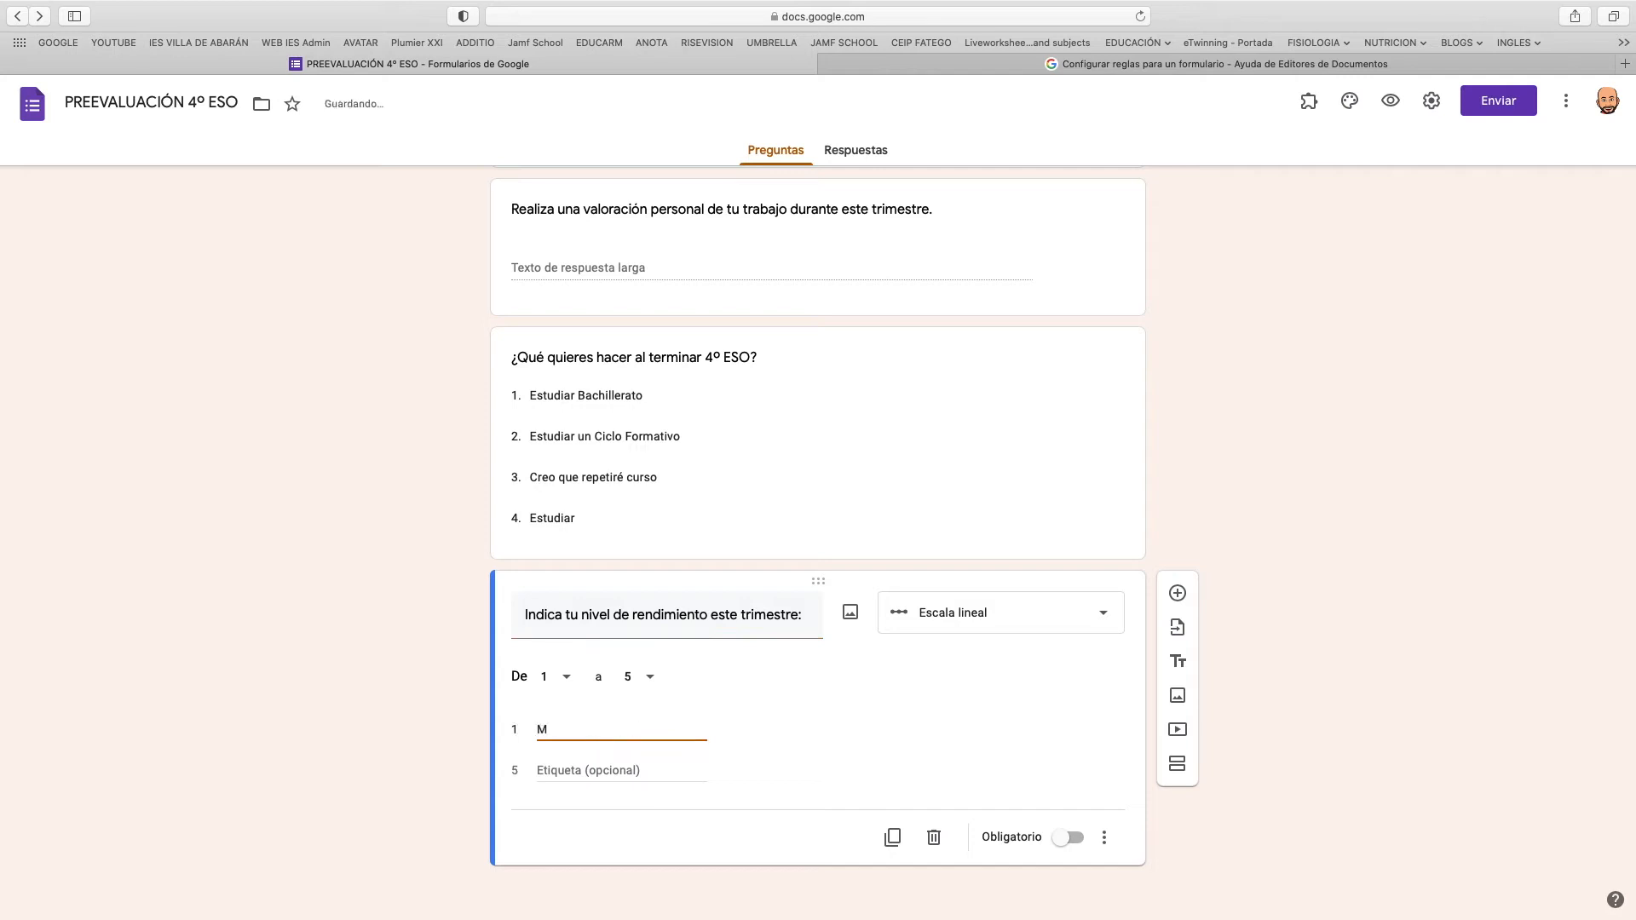
type("alo")
left_click(560, 771)
type("Excelente")
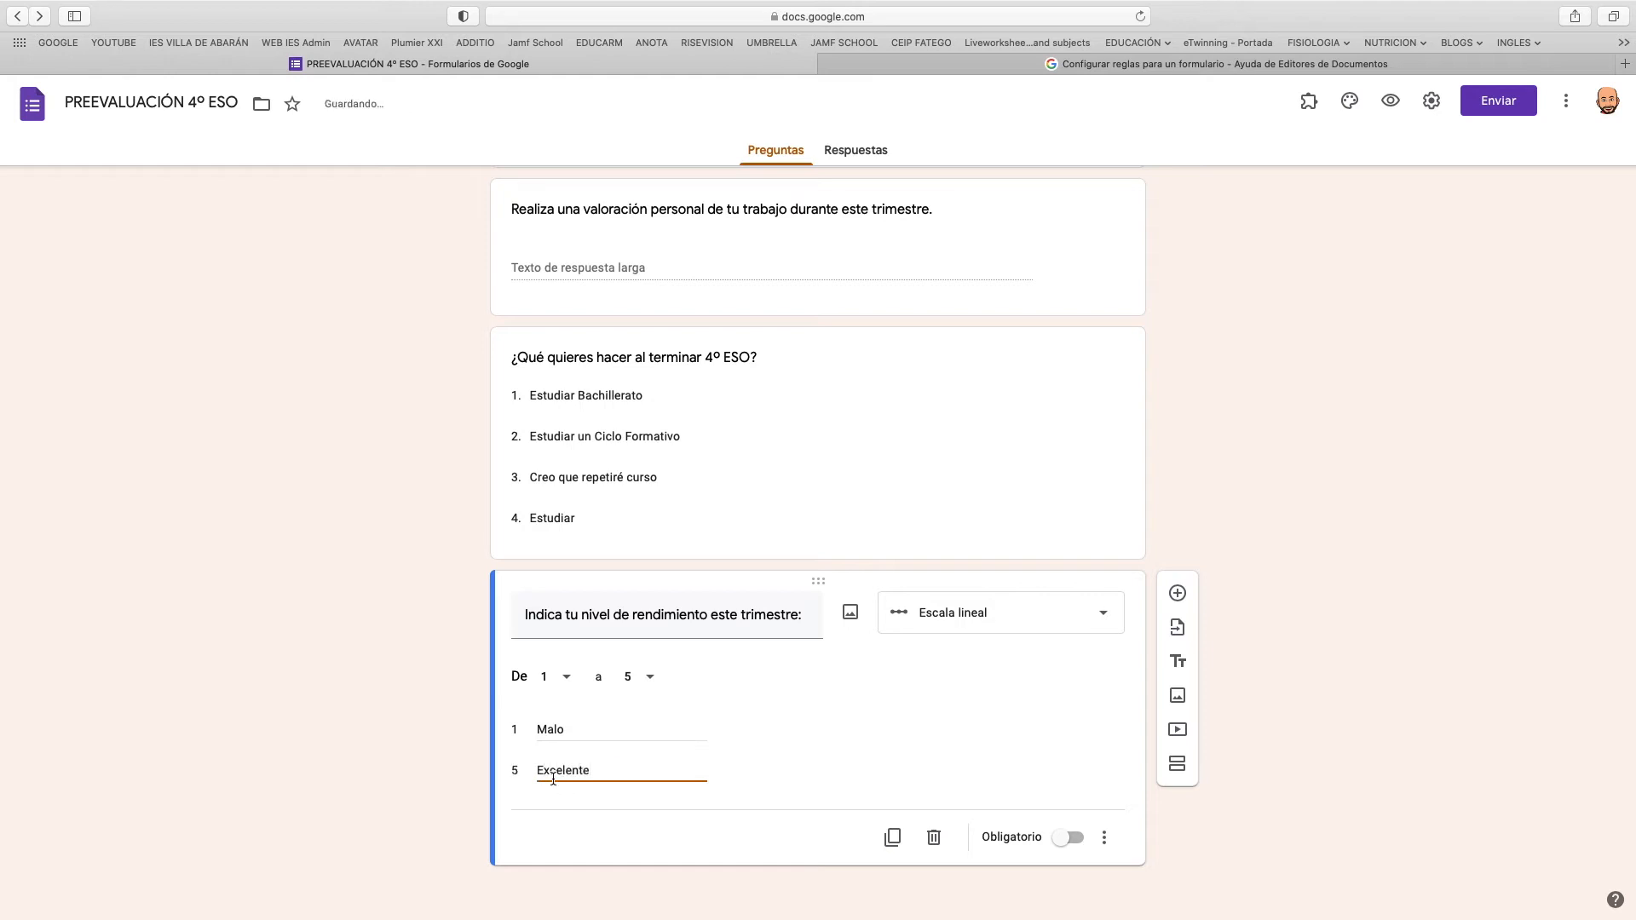
left_click(1105, 844)
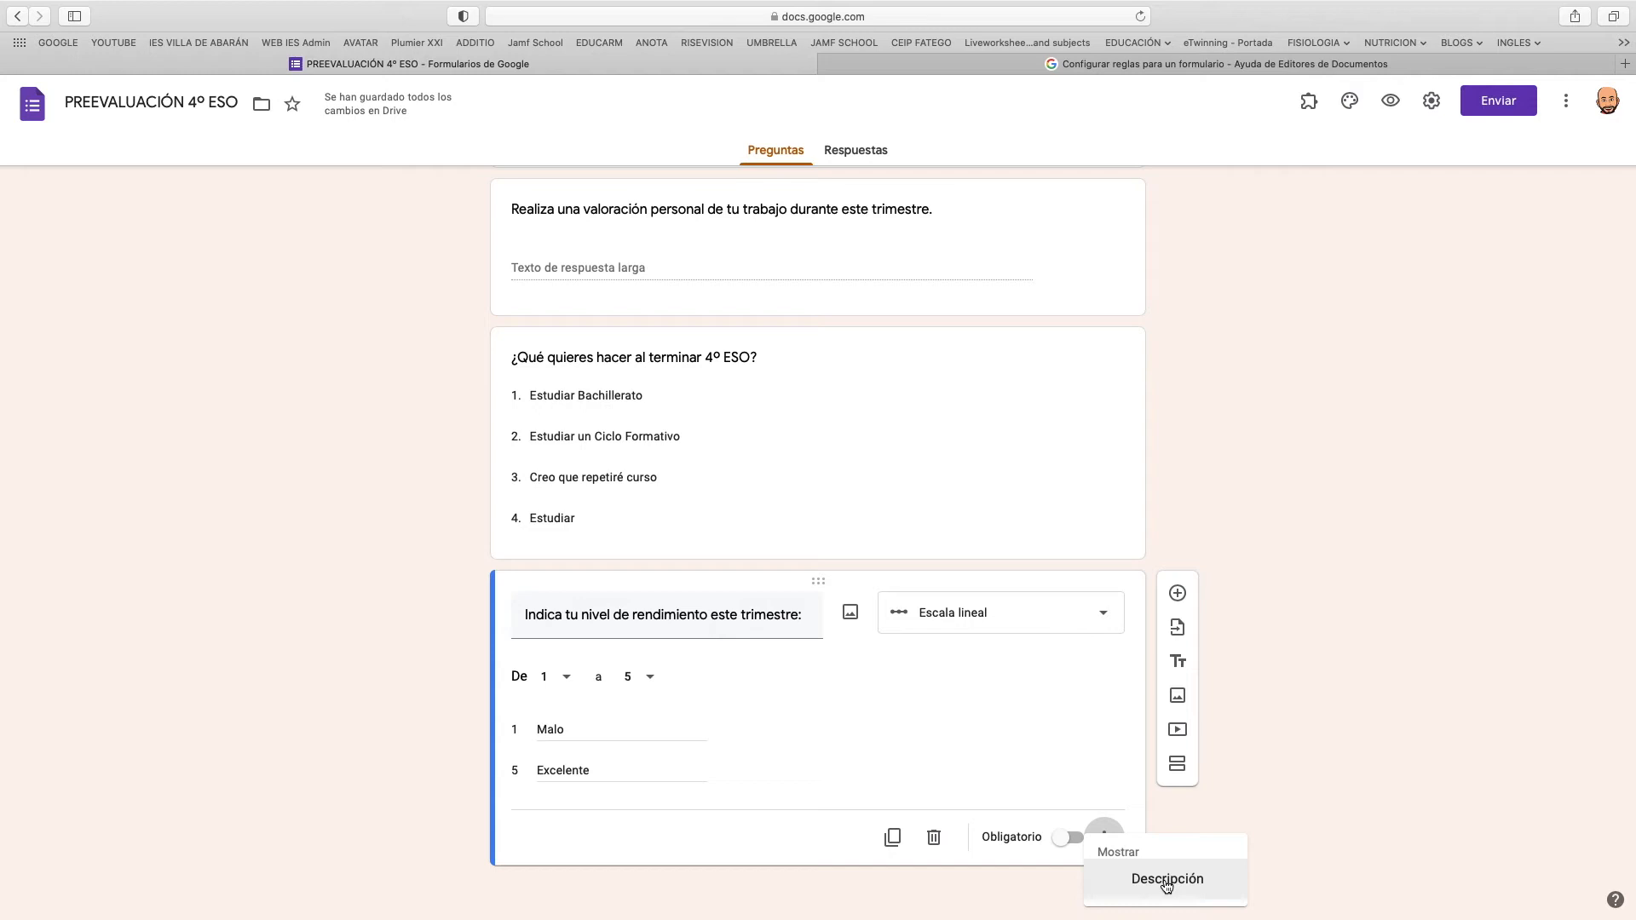
left_click(1195, 804)
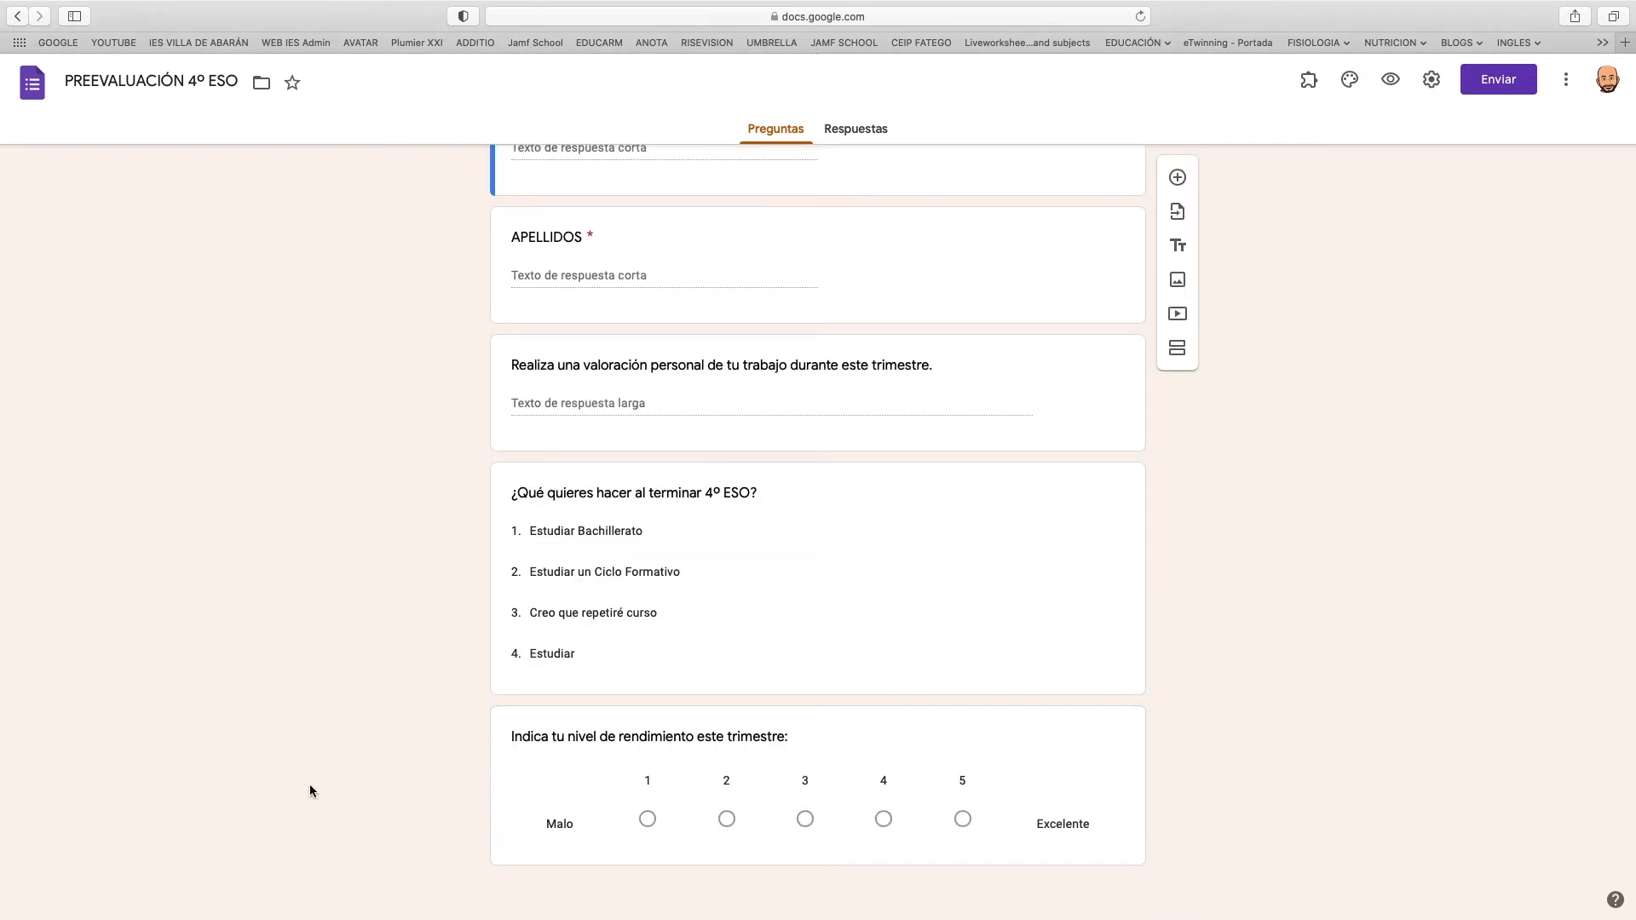
Add another question below the linear scale and set its type to Cuadrícula de varias opciones.
left_click(1177, 177)
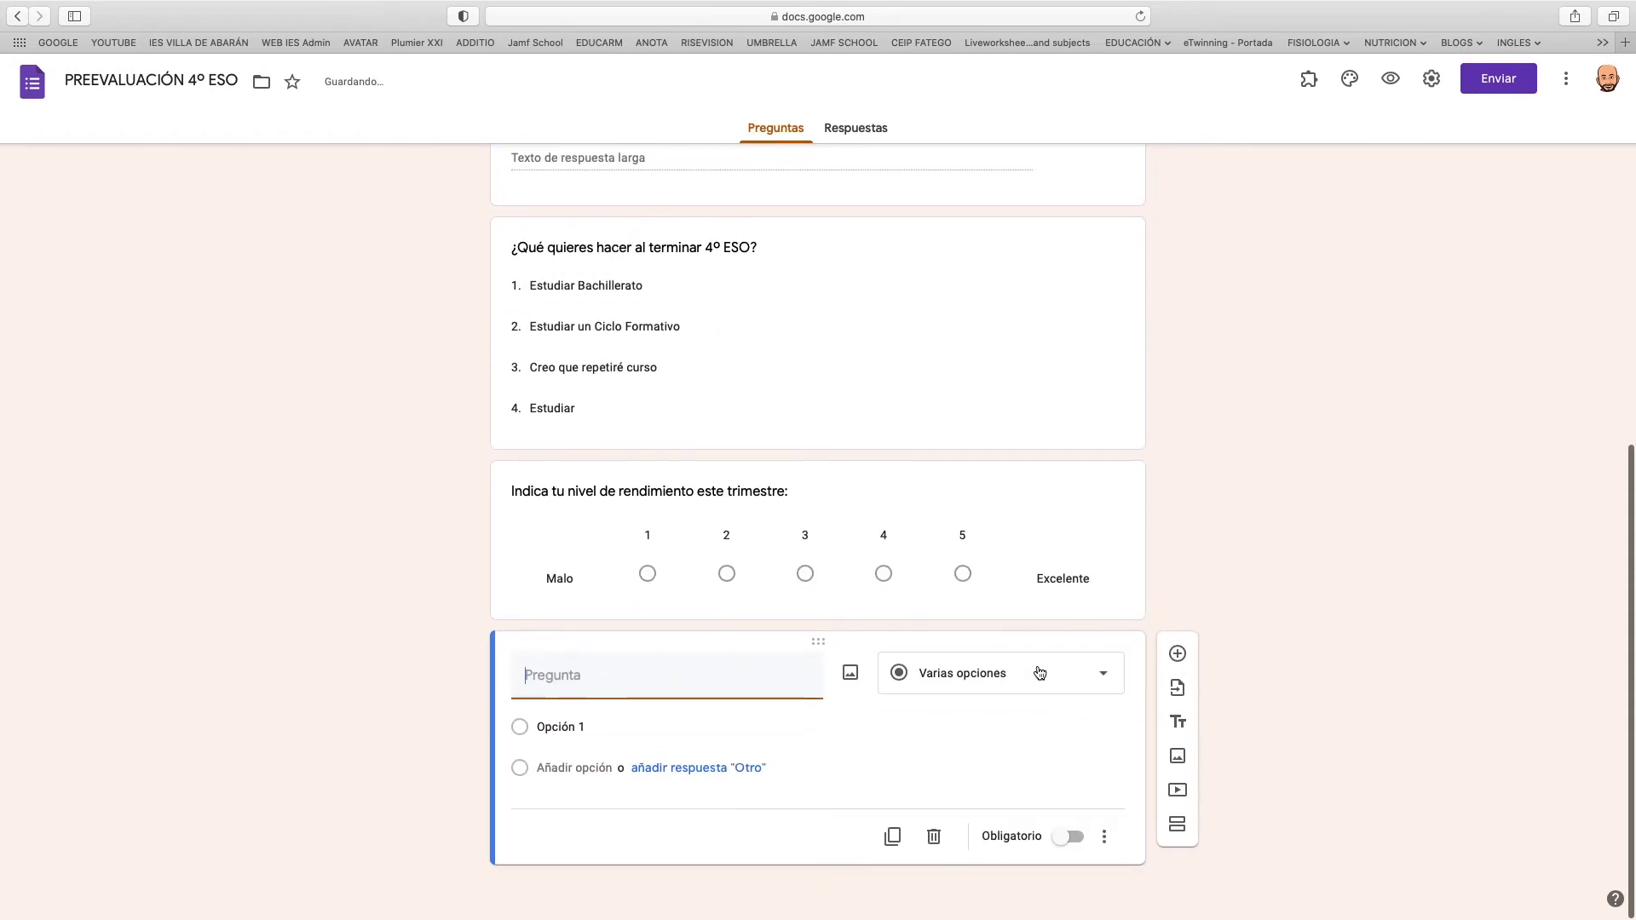
left_click(1104, 679)
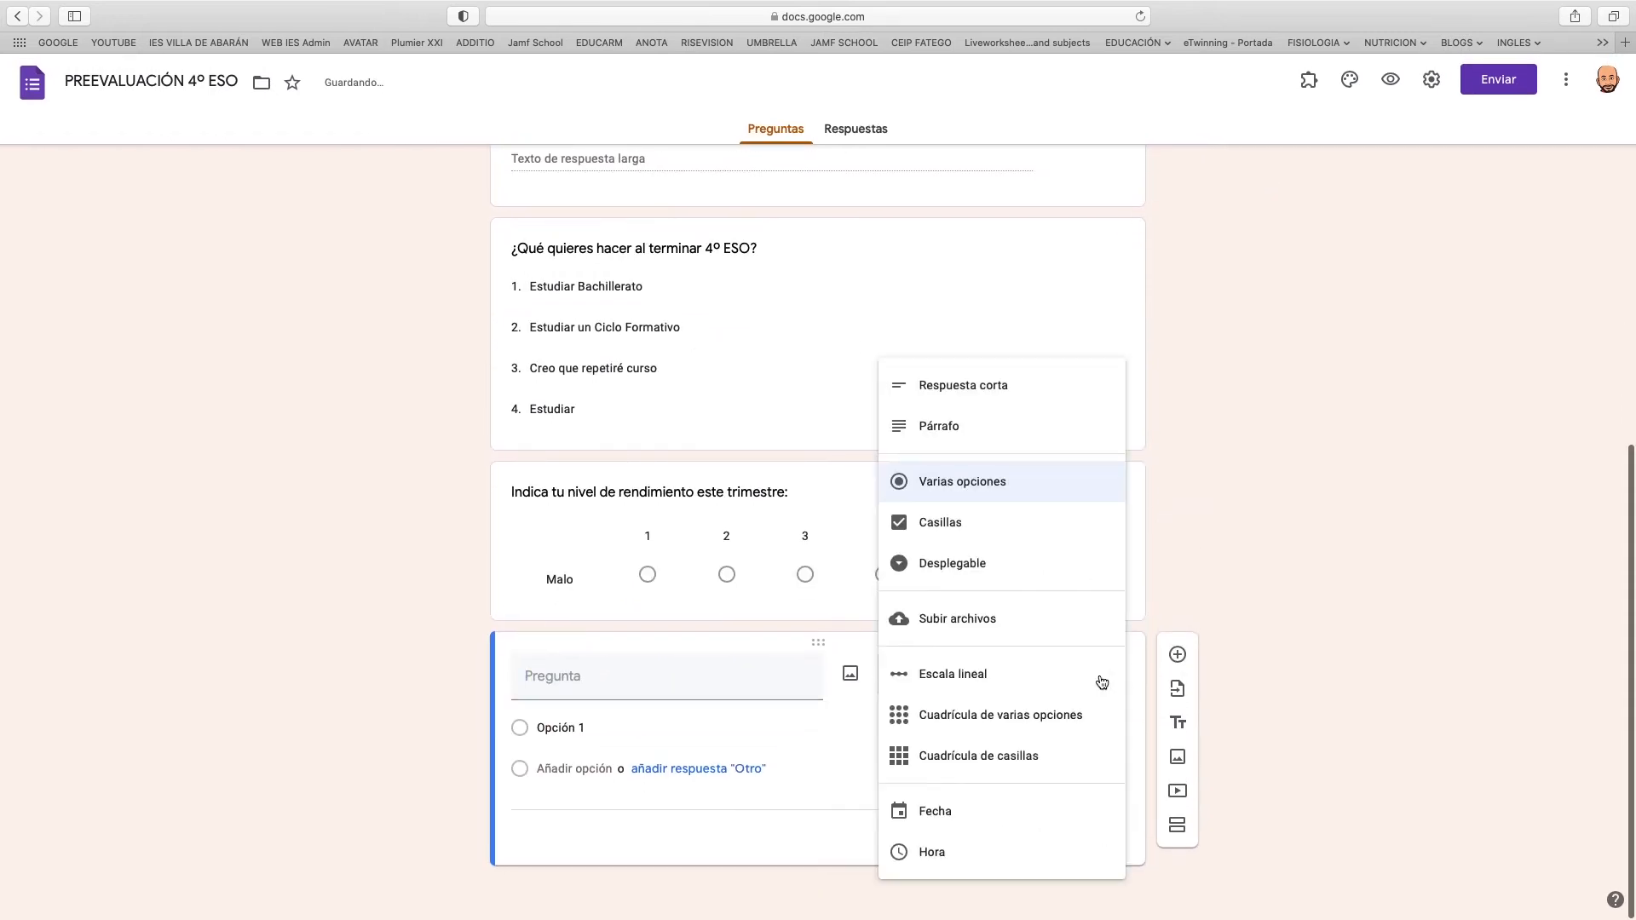
left_click(998, 721)
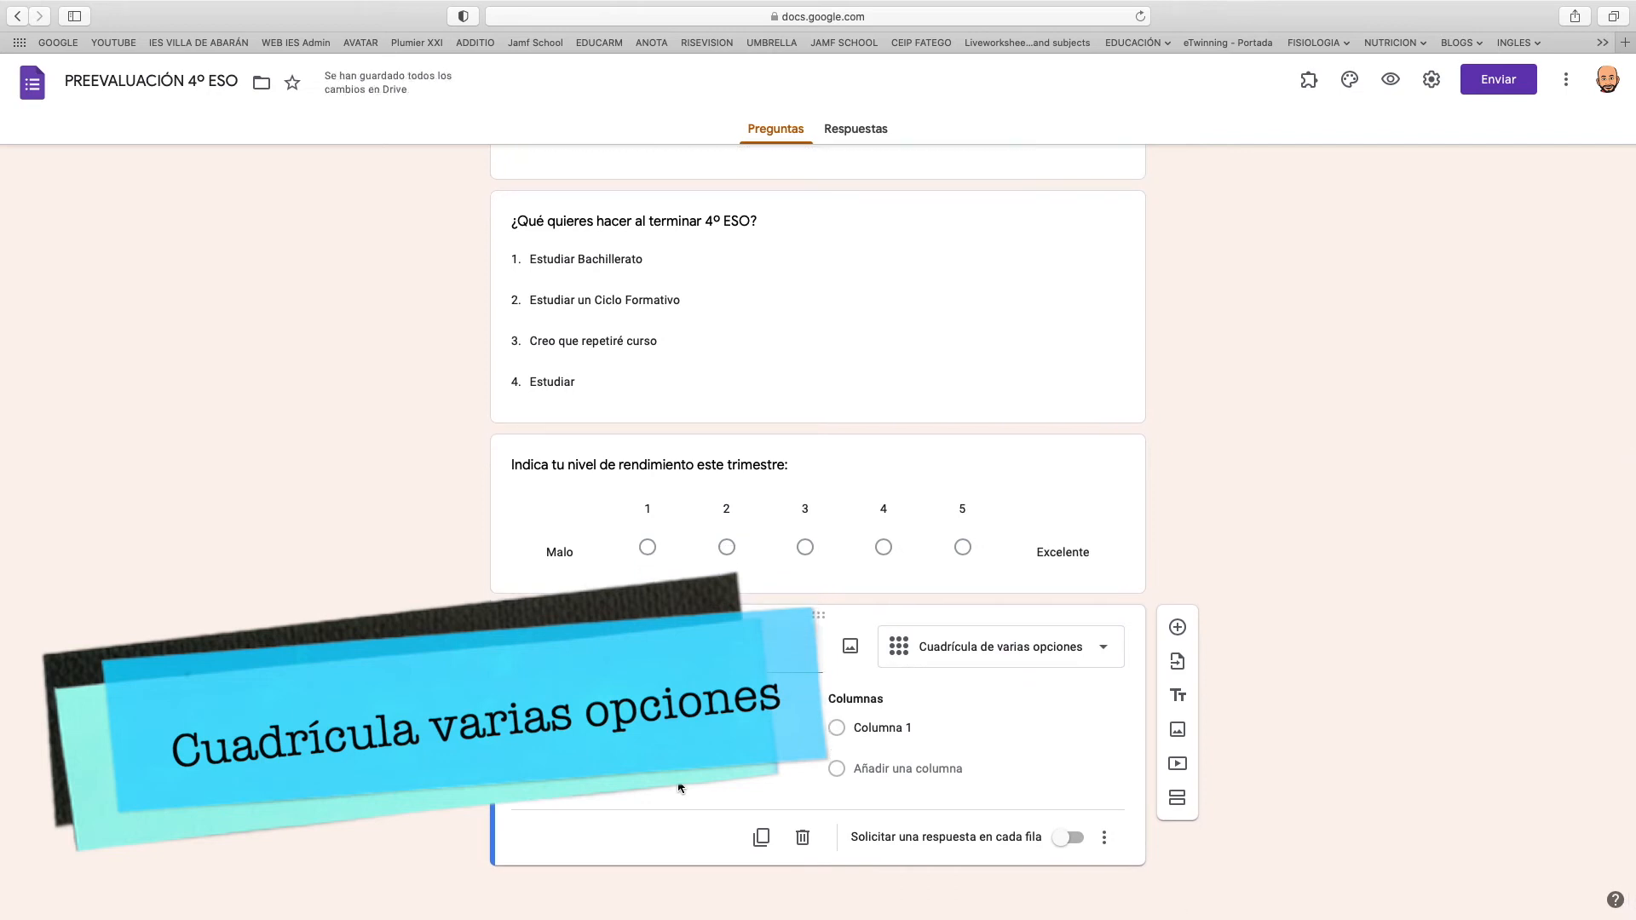
Name the first row of the new grid question "El respeto entre los compañeros".
left_click(571, 729)
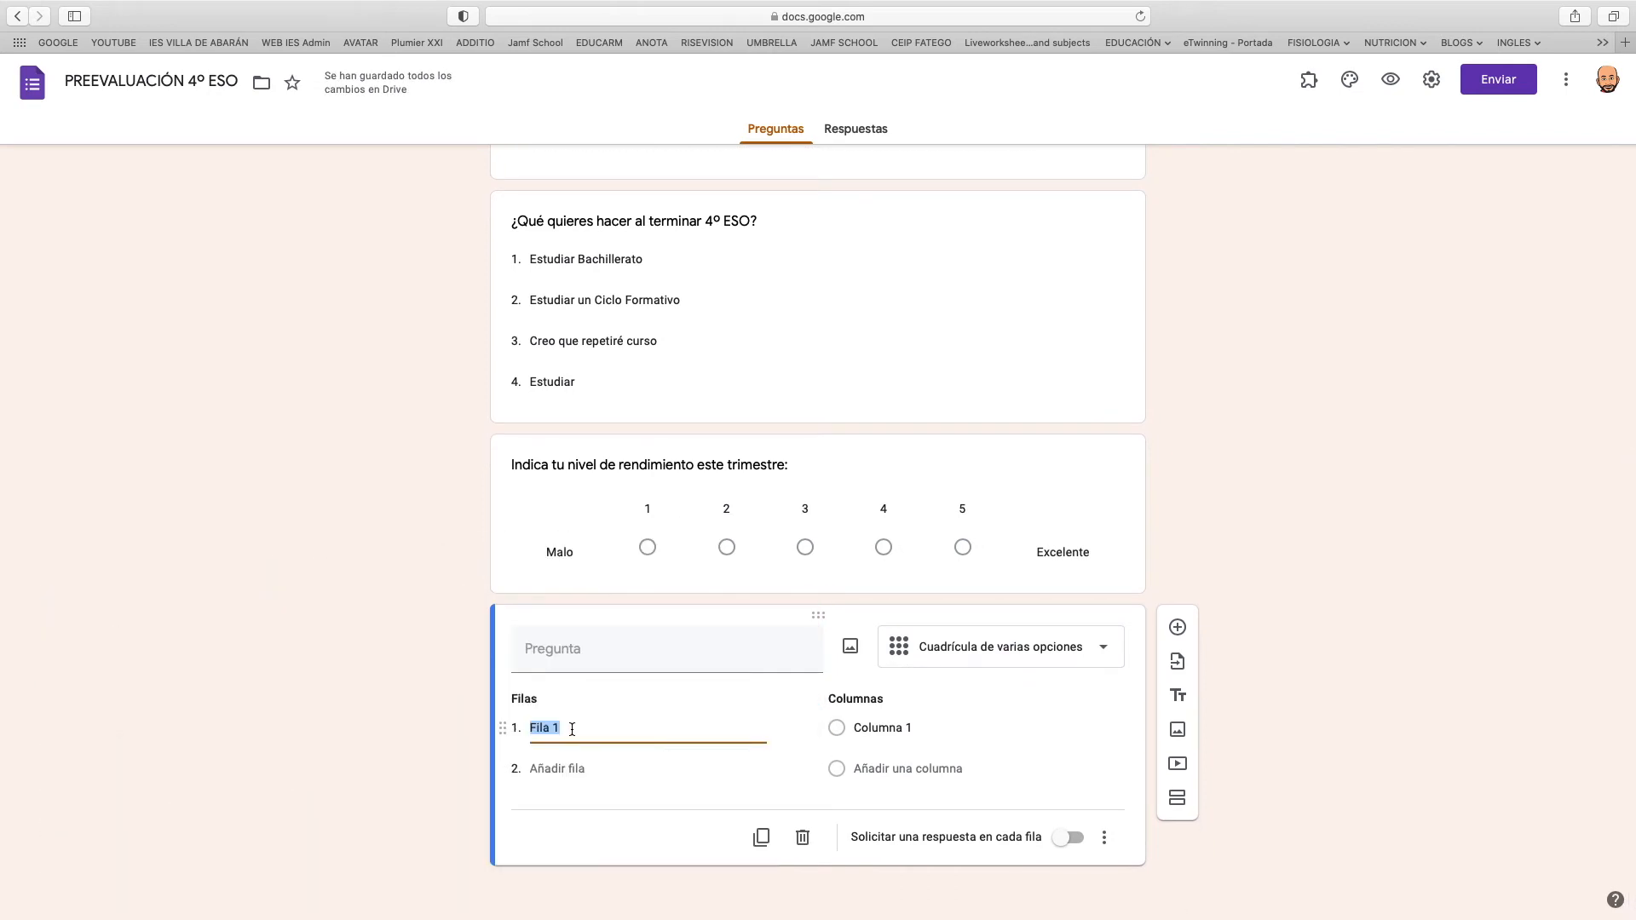
type("EL PEPE")
key("BackSpace")
key("BackSpace")
key("BackSpace")
key("BackSpace")
type("l respeto entre los compañeros")
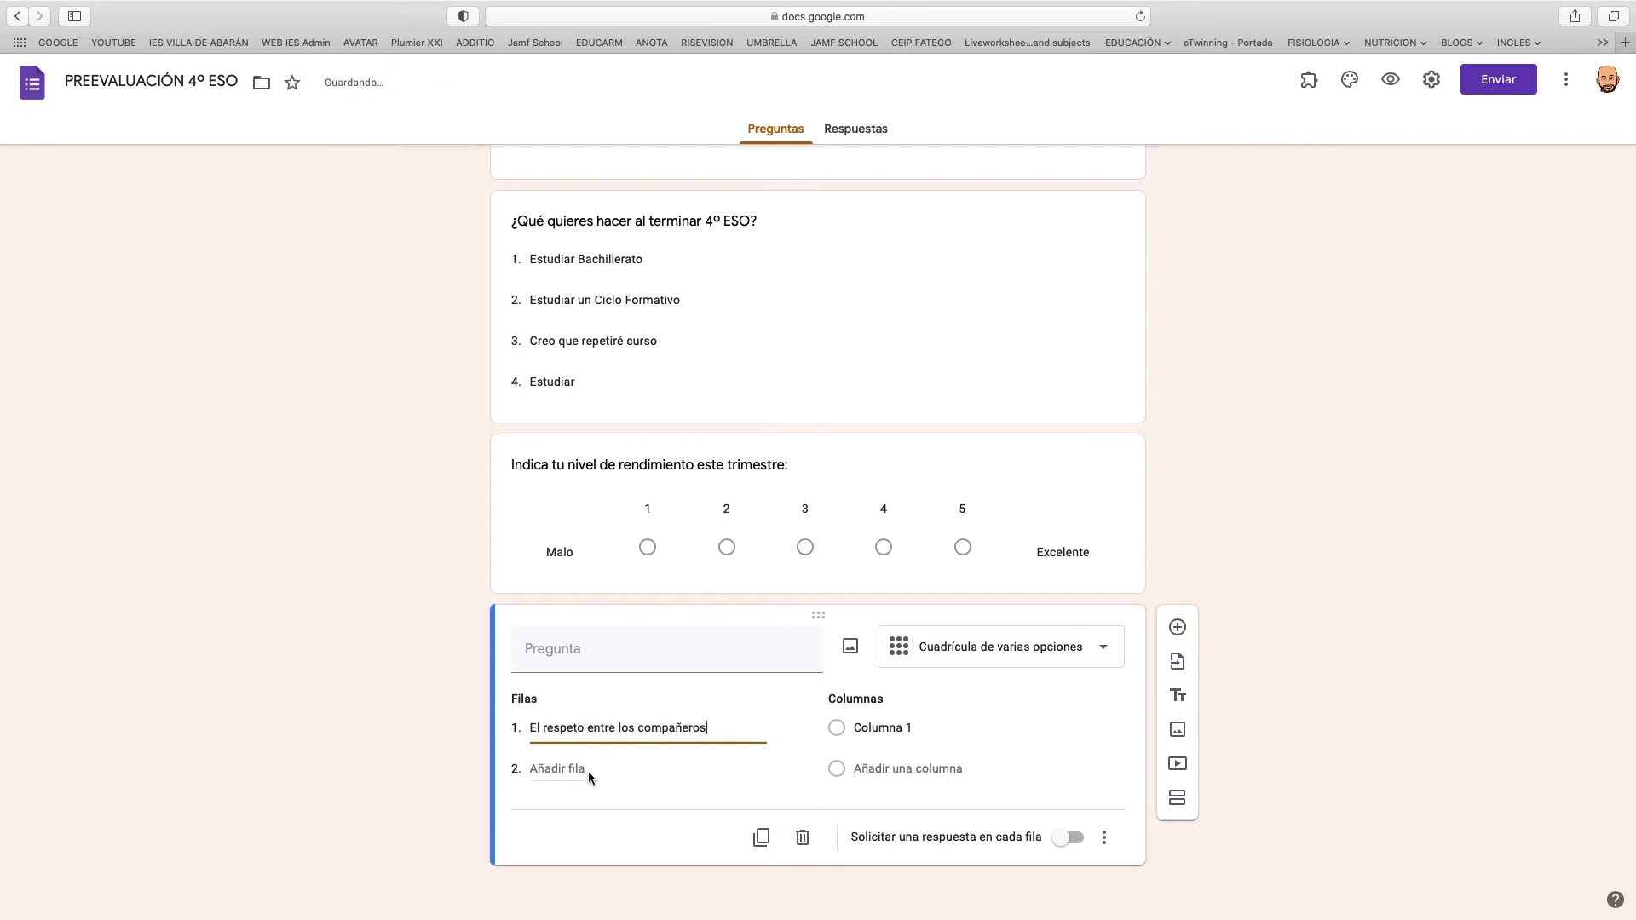
Give the grid question three columns named "Muy bueno", "Bueno" and "Normal".
left_click(897, 729)
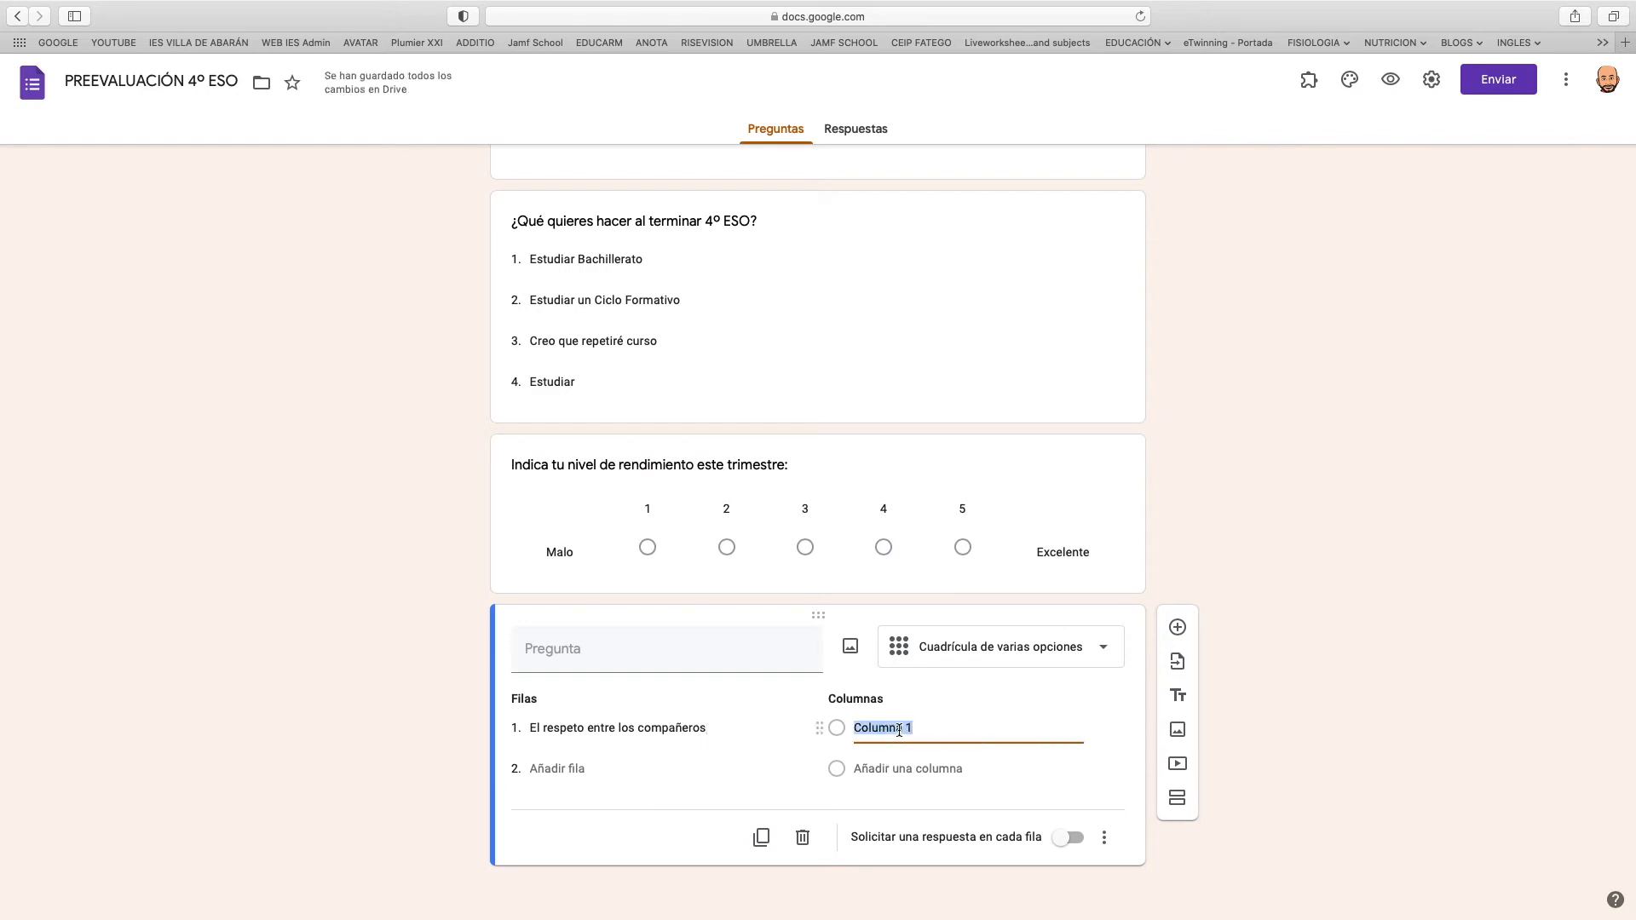
type("Muy bueno")
left_click(902, 770)
type("Bueno")
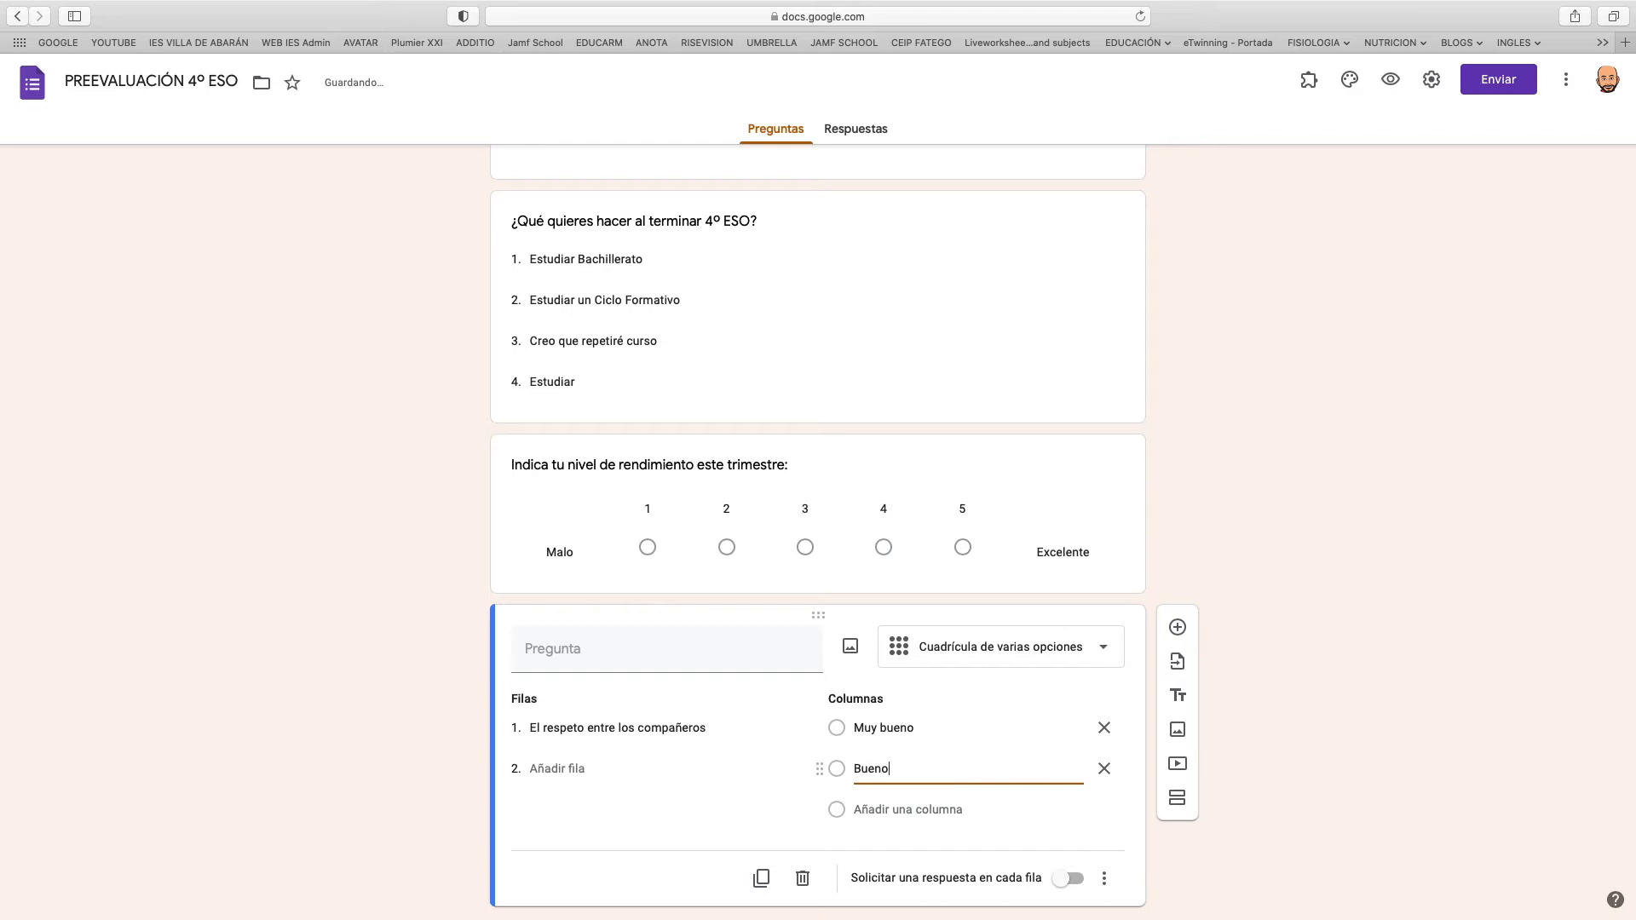
left_click(910, 816)
type("NO")
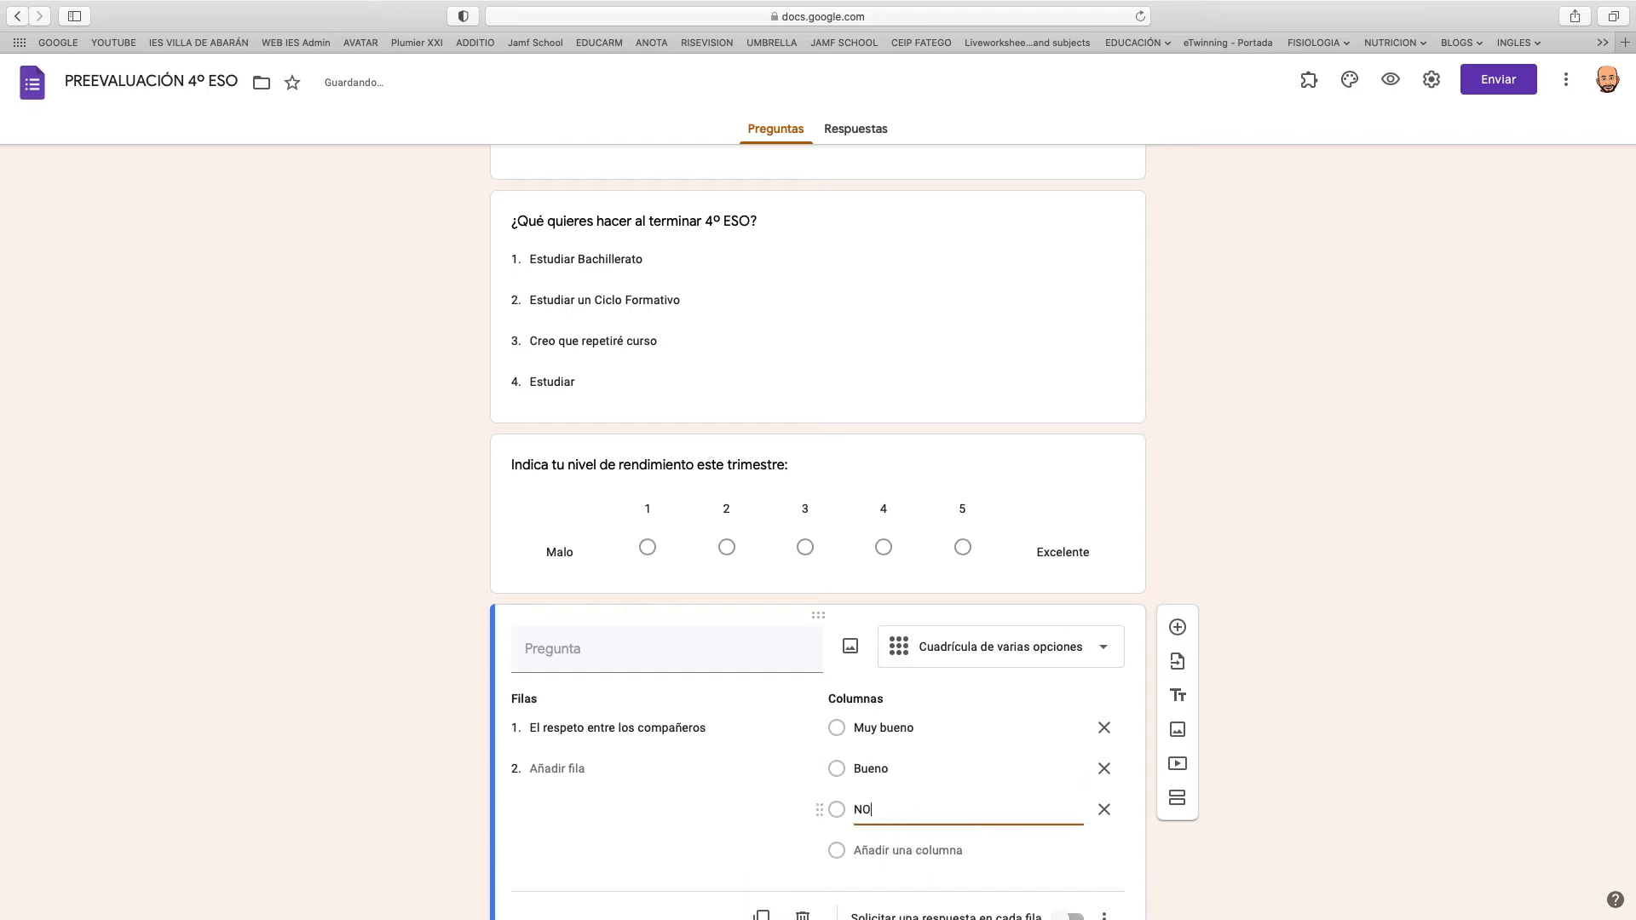
key("BackSpace")
type("ormal")
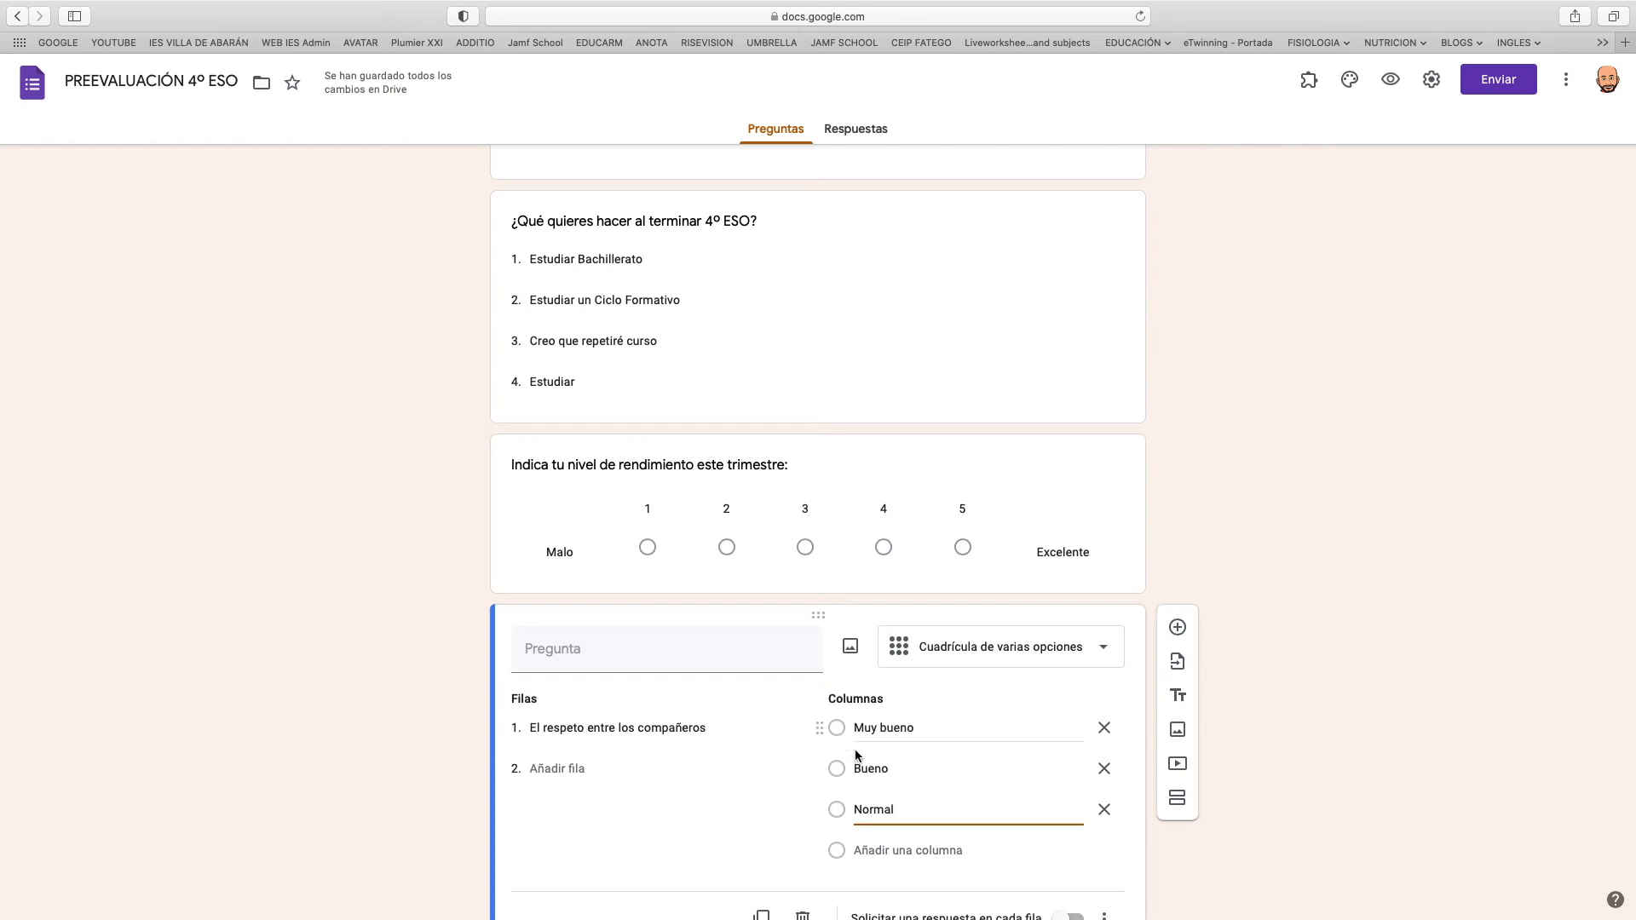
Limit the untitled grid question to one response per column, and delete that question.
scroll(765, 765, "down", 2)
left_click(1105, 839)
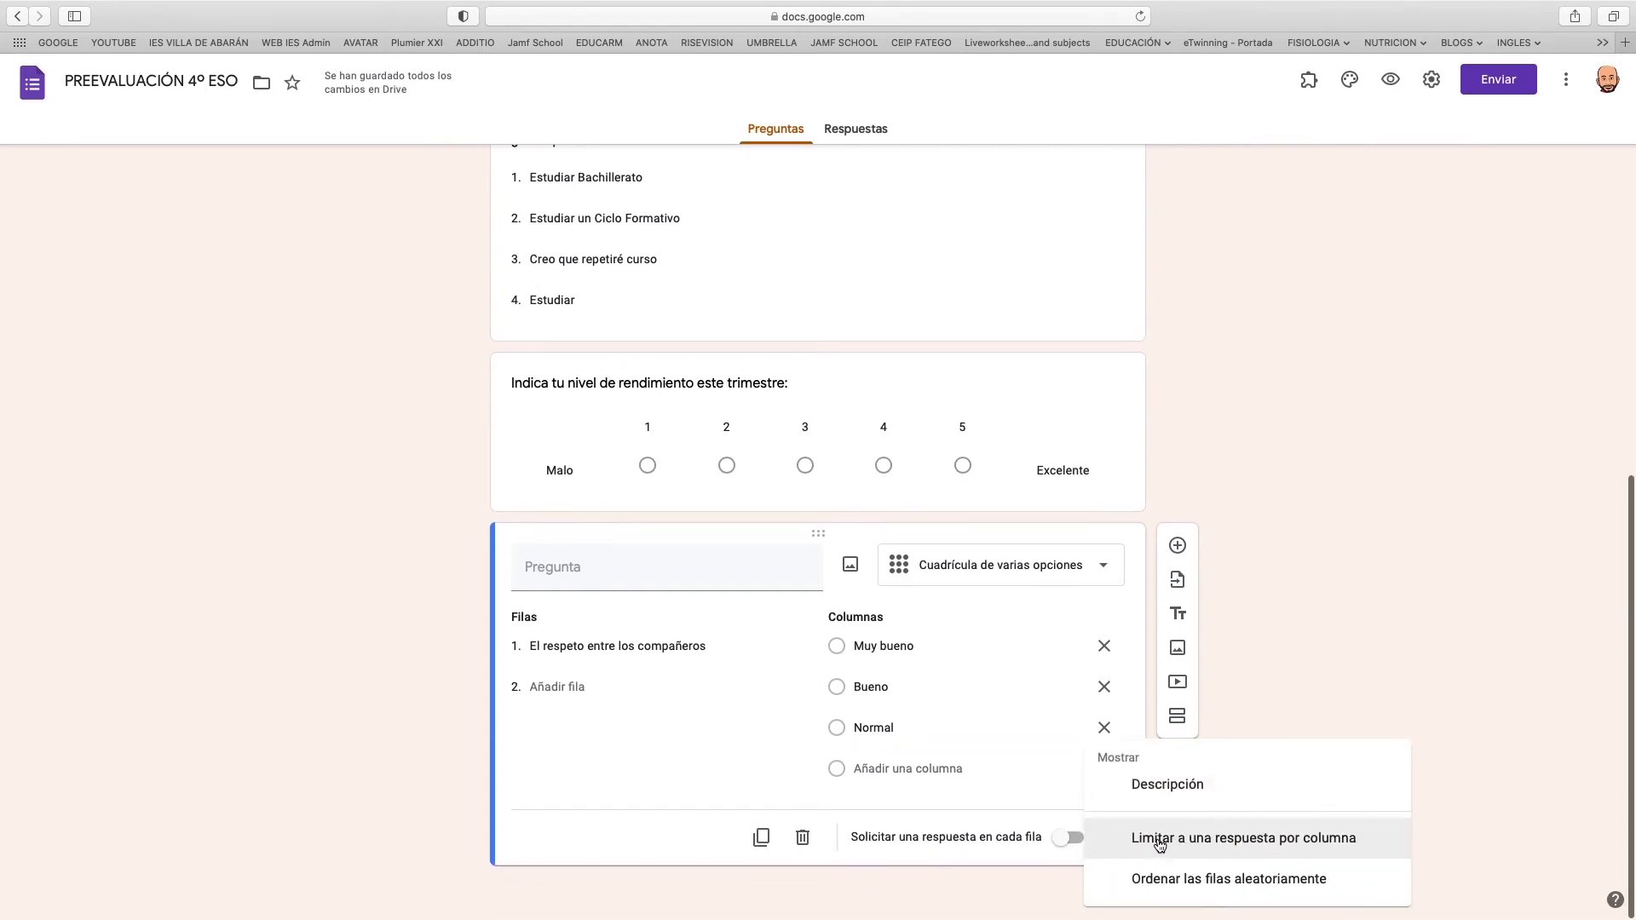
left_click(1176, 842)
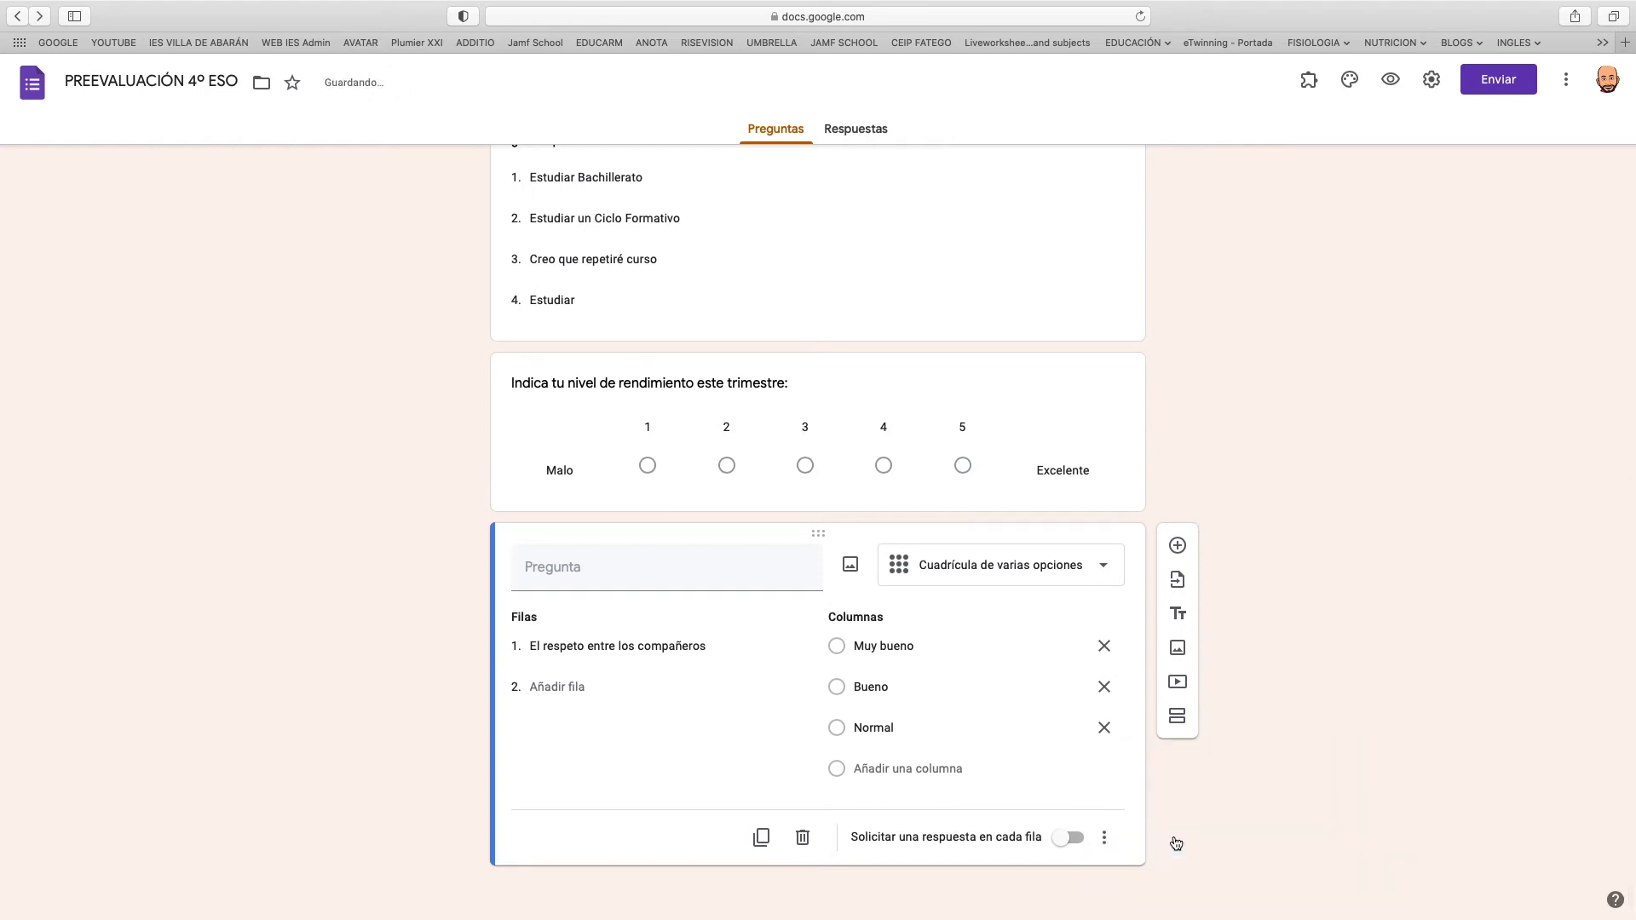
left_click(595, 652)
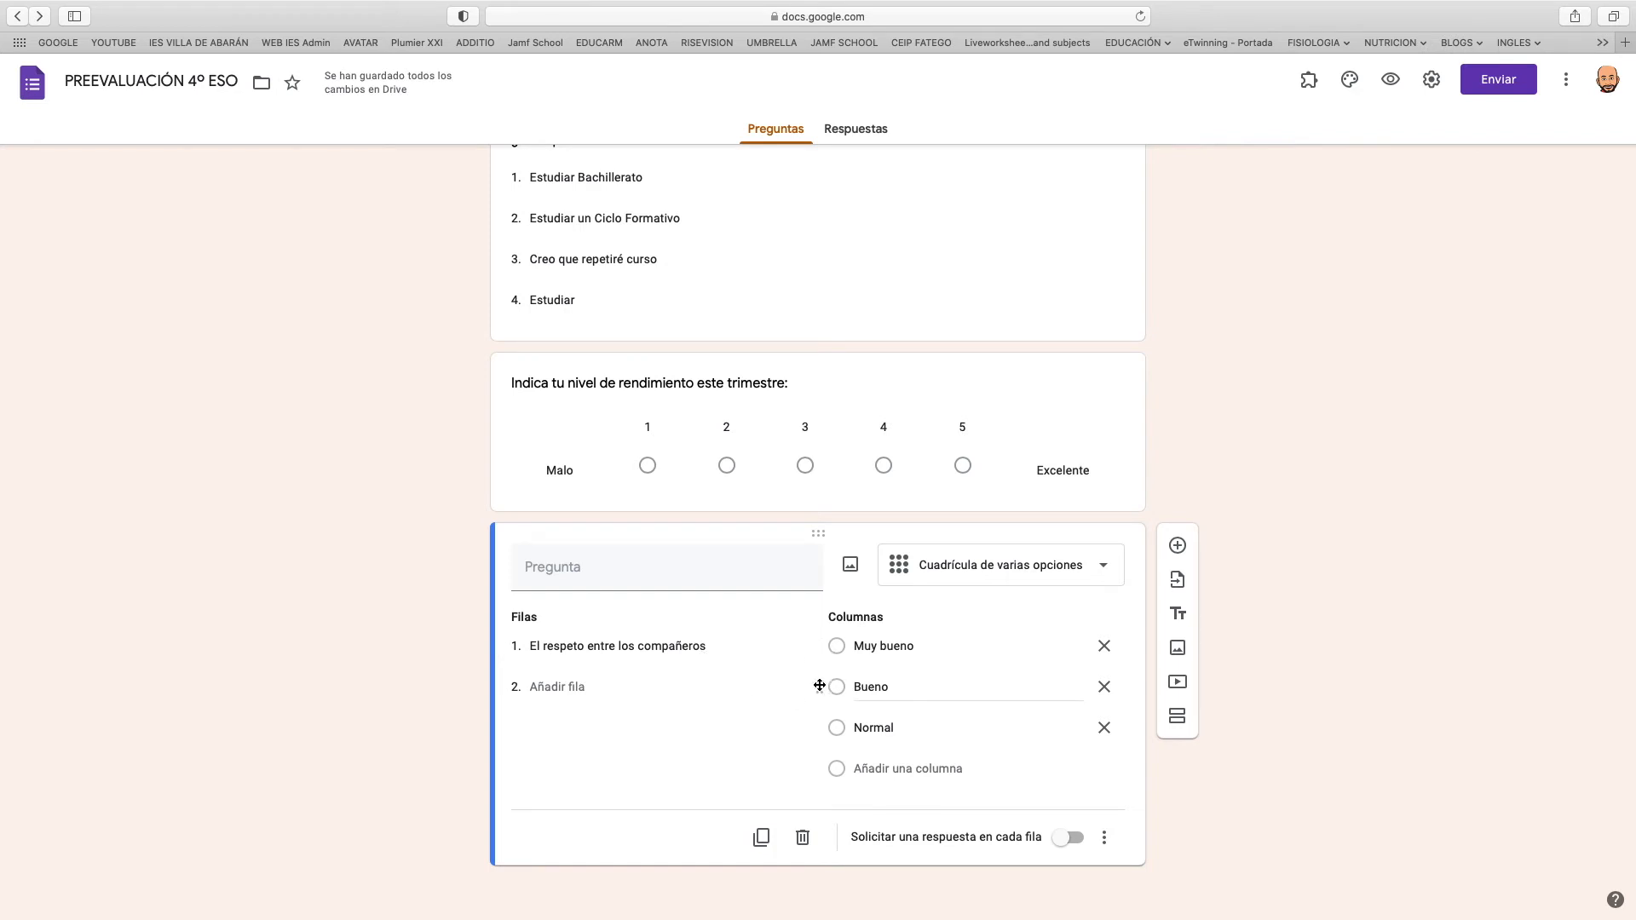
left_click(802, 837)
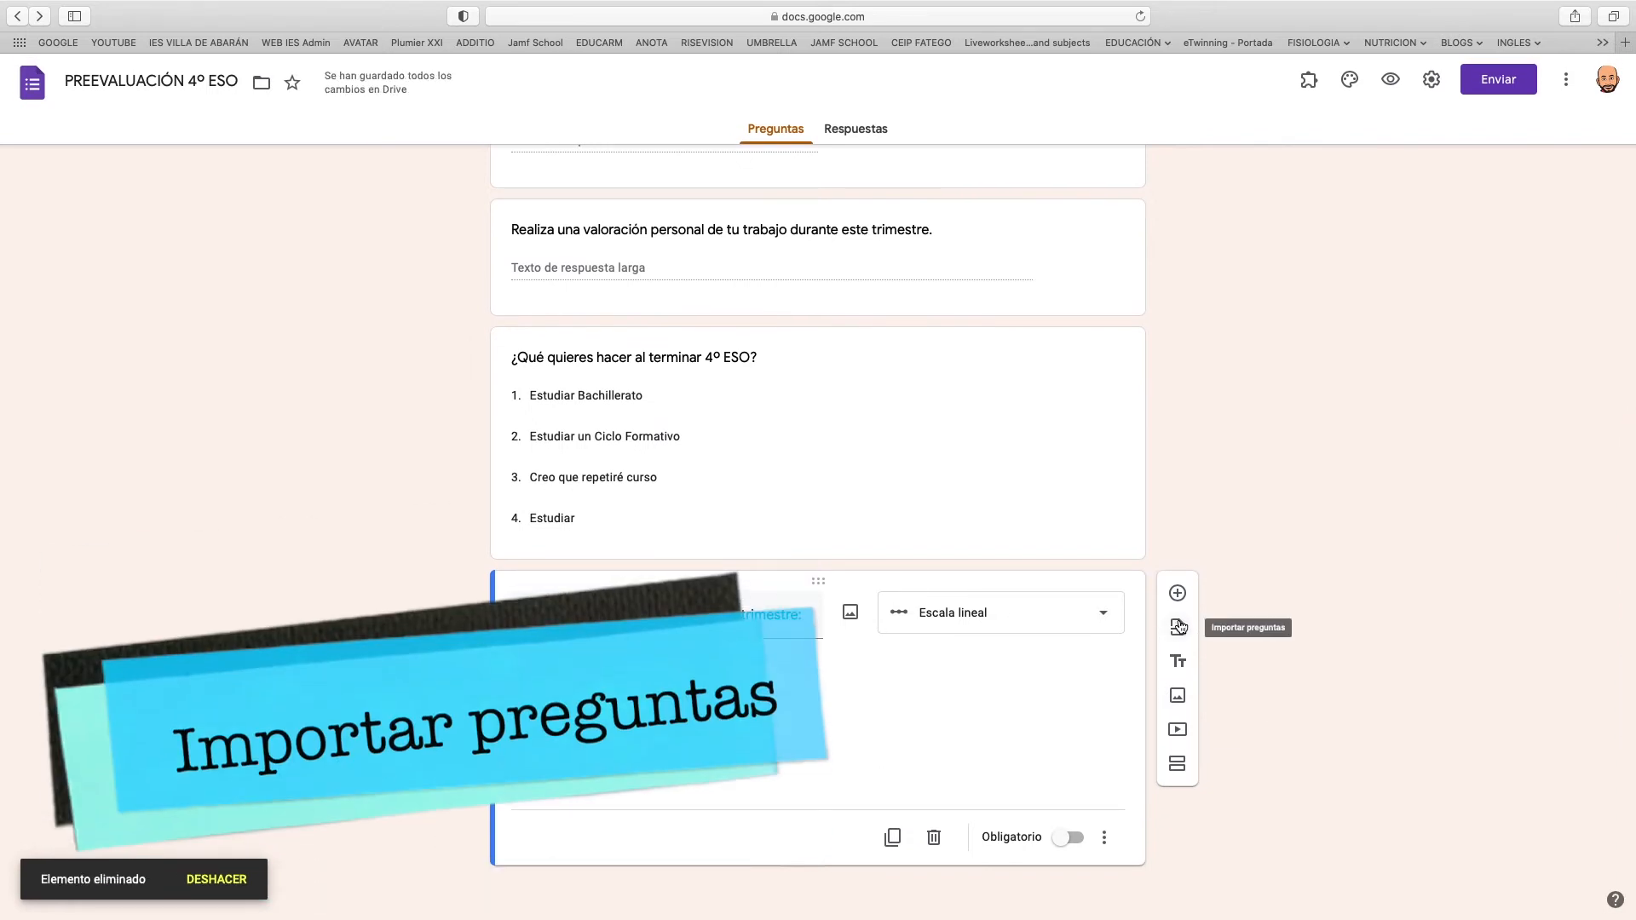
Search the existing forms for "pre" and select "PREEVALUACION 3º ESO C 2020.21" as the source for importing questions.
left_click(1178, 627)
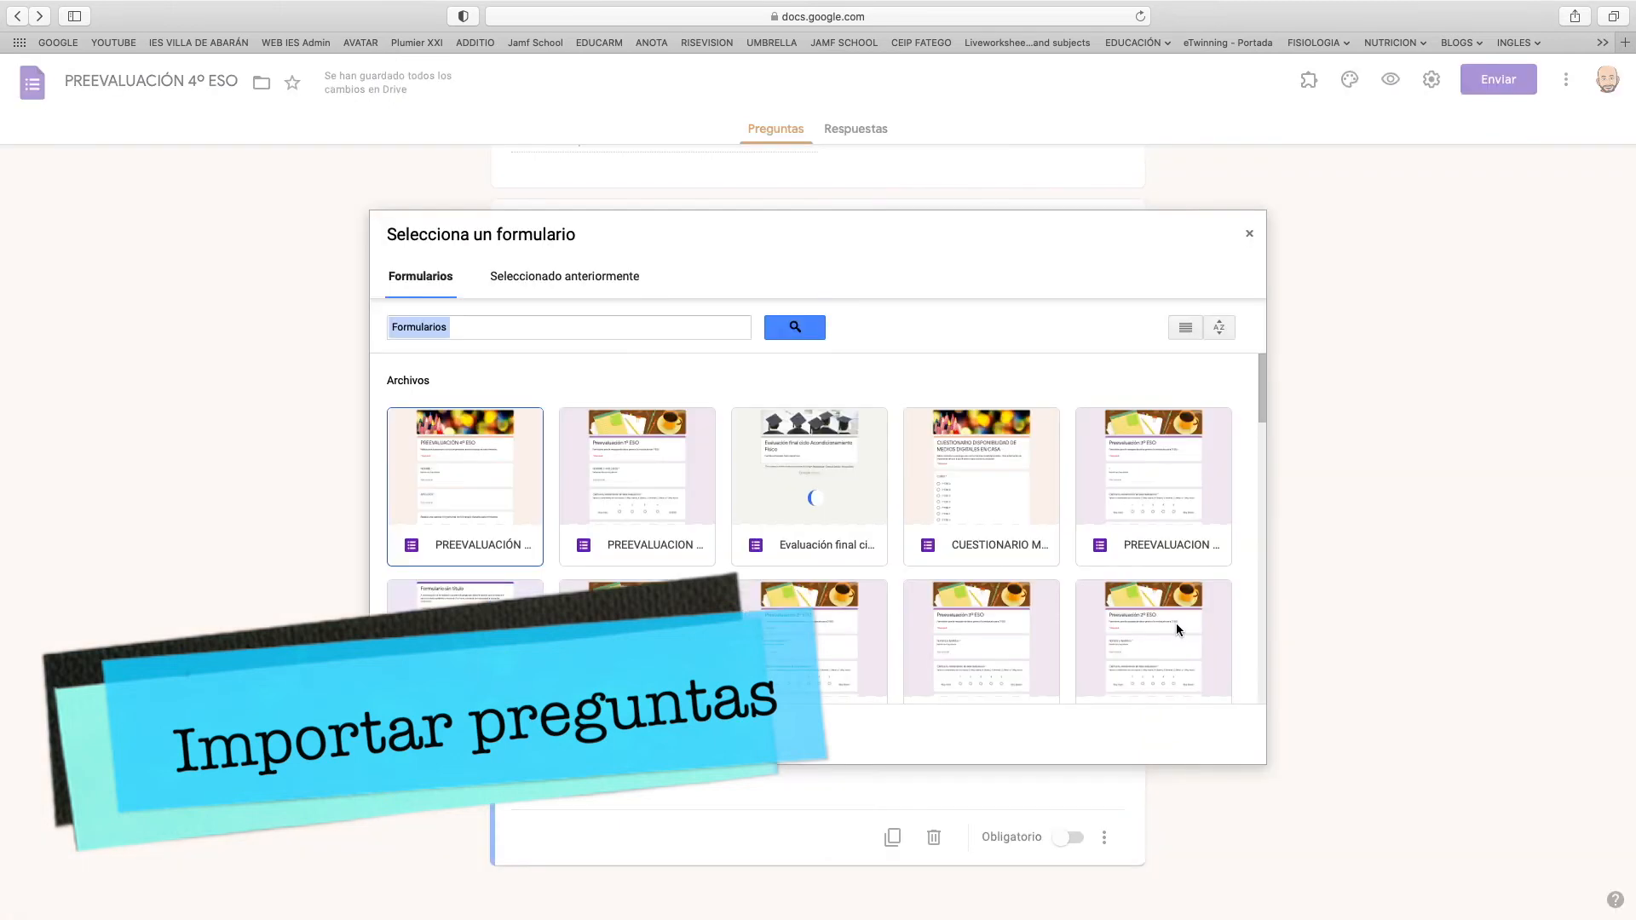
left_click(507, 326)
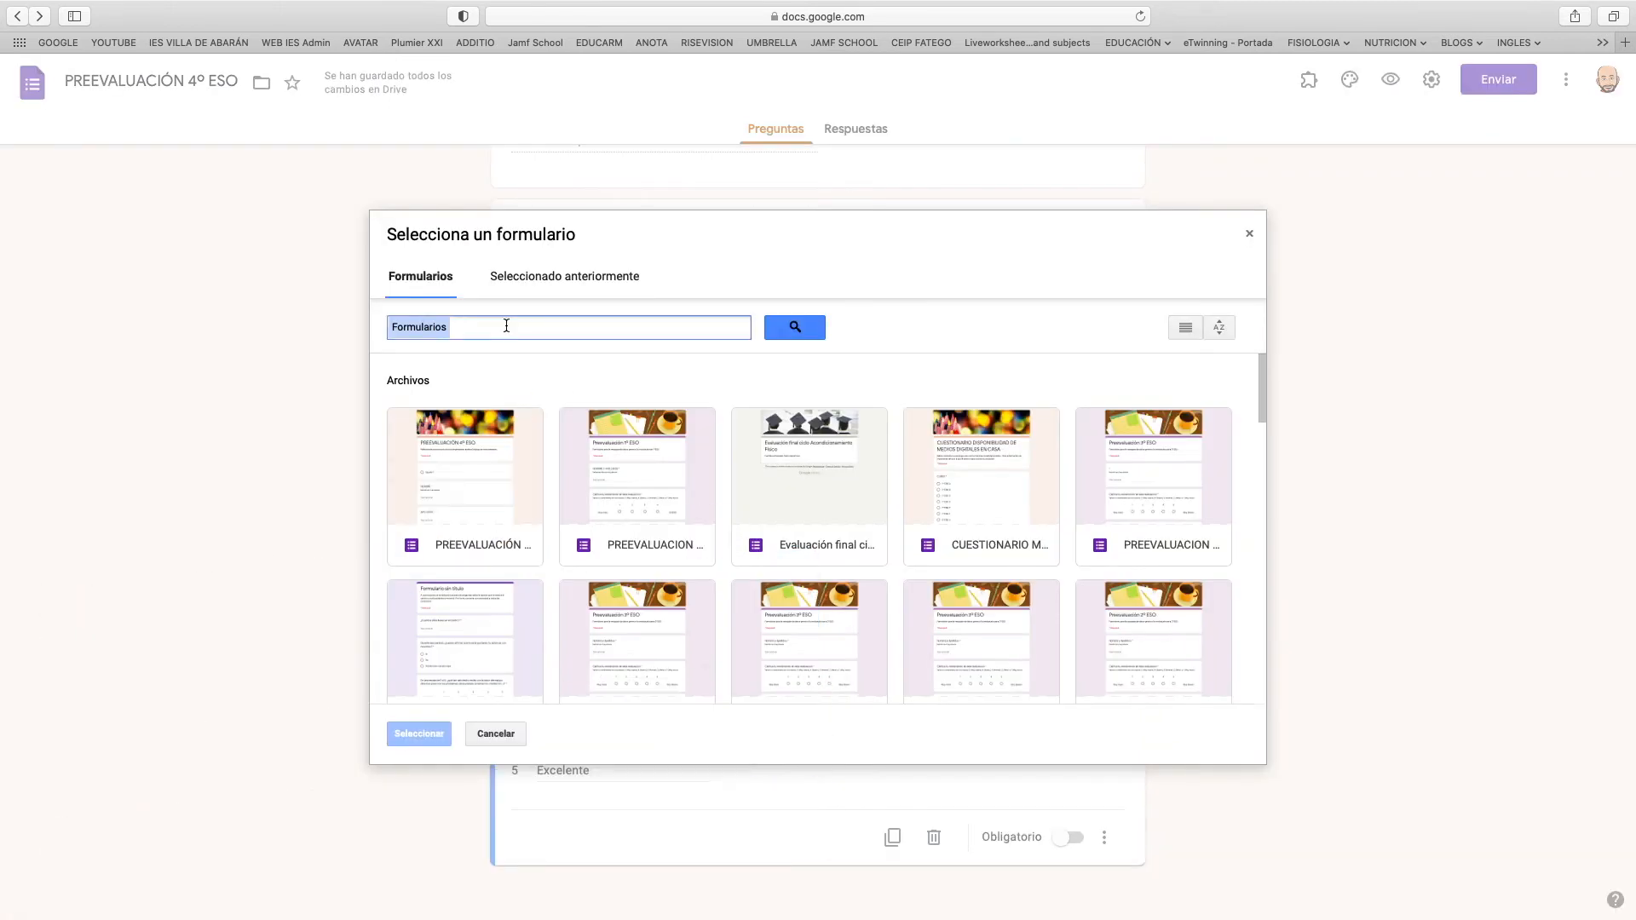
type("pre")
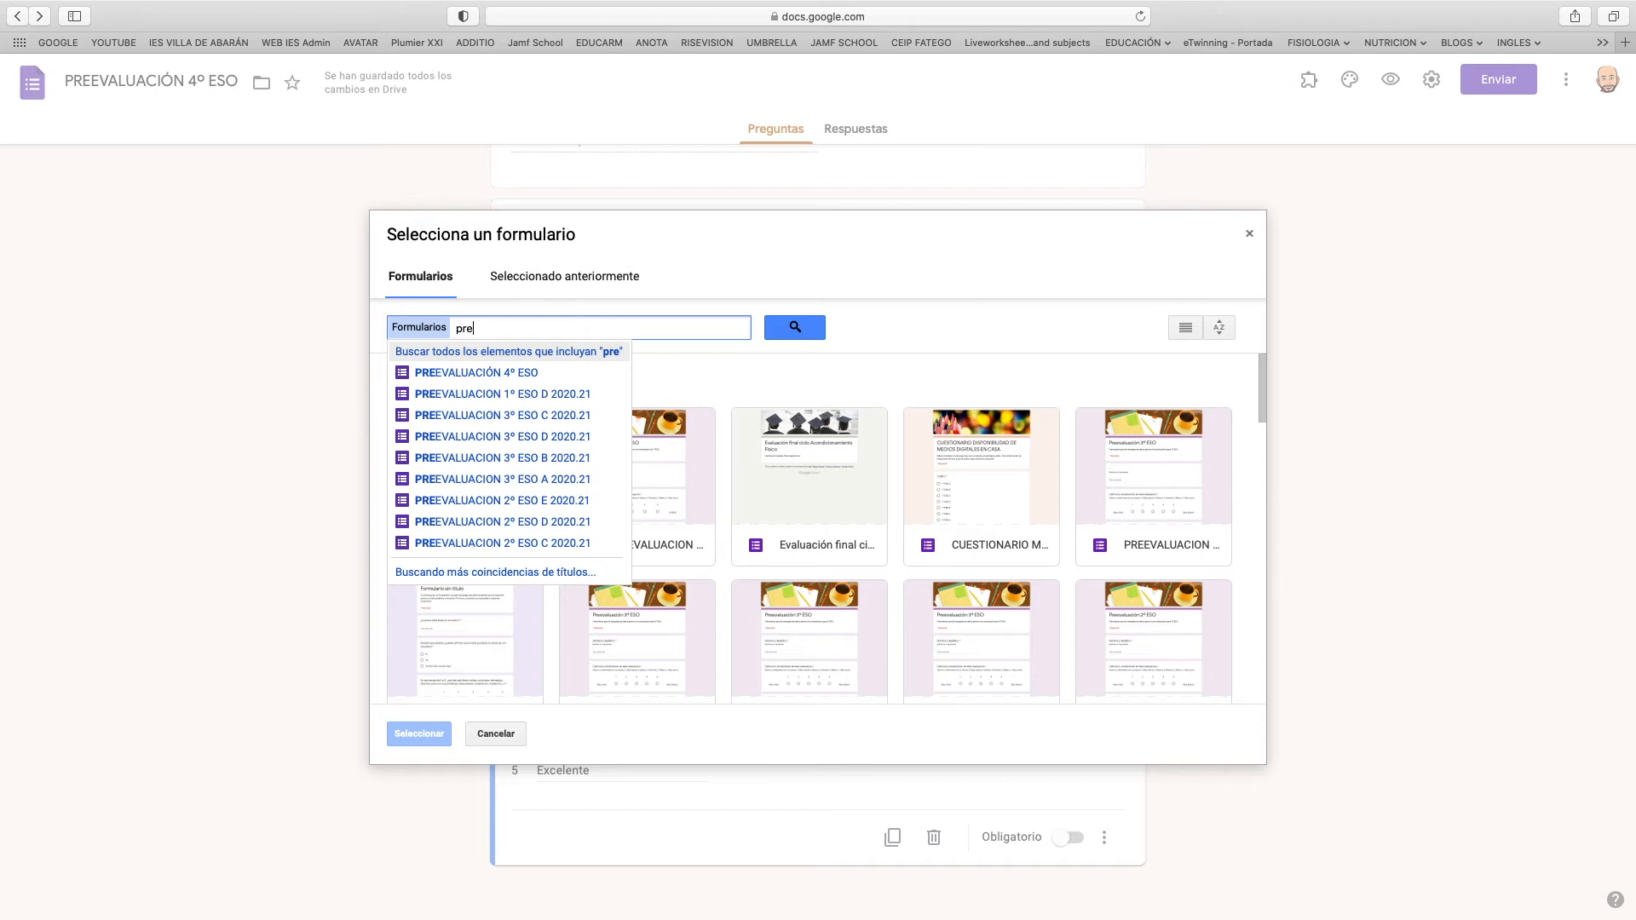
left_click(528, 415)
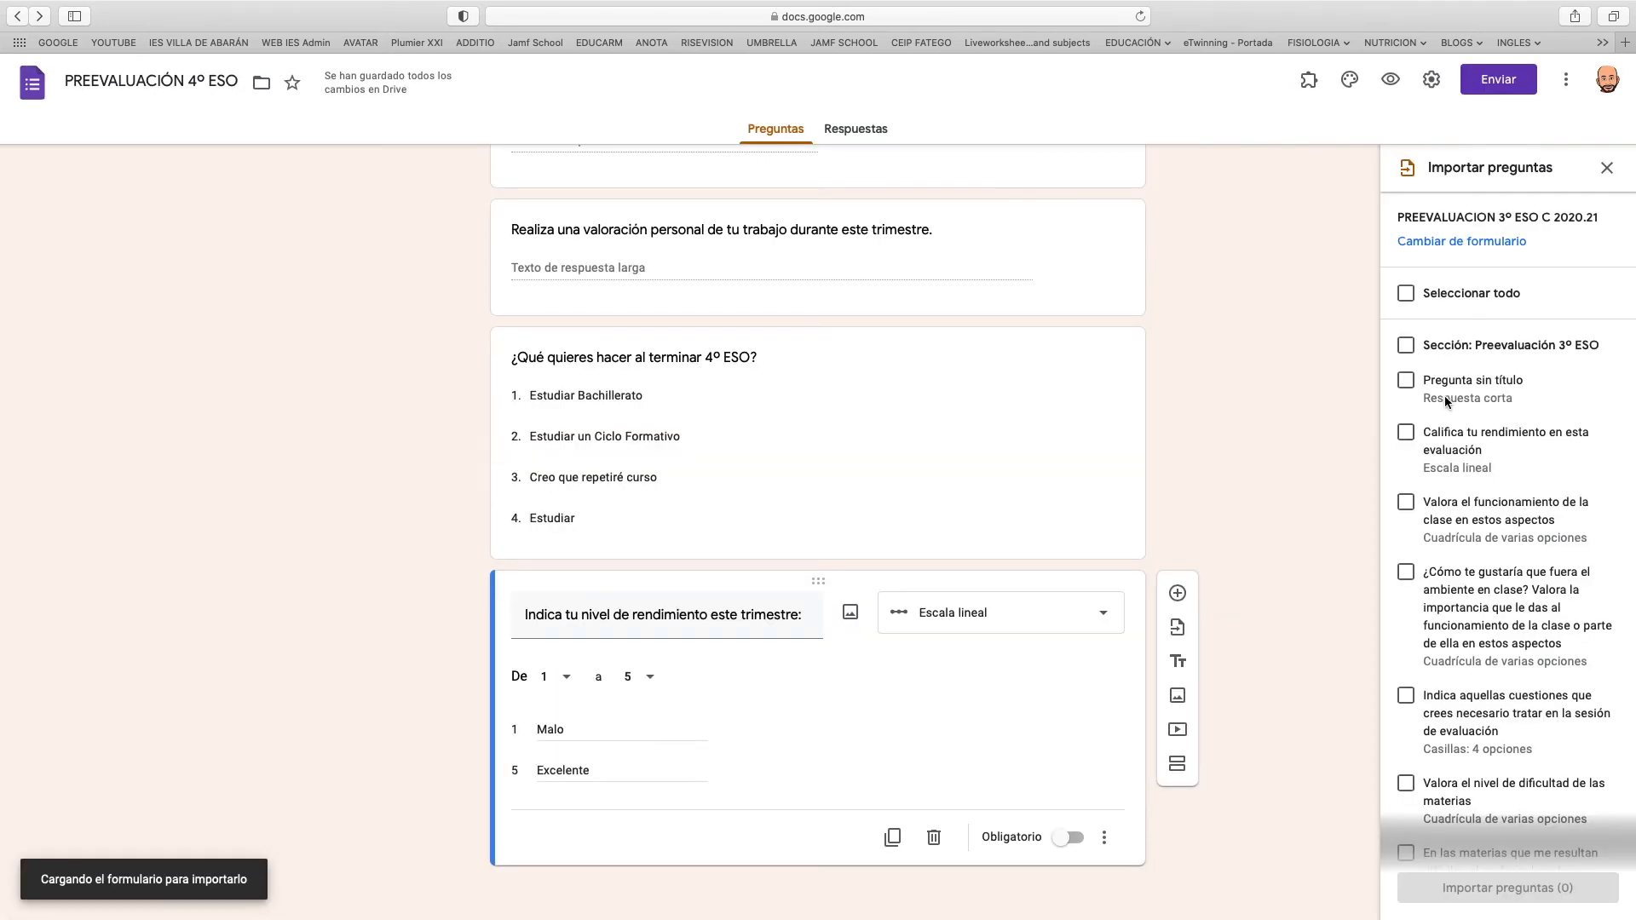
Import only the grid question "Valora el funcionamiento de la clase en estos aspectos" into the form.
scroll(1455, 440, "down", 4)
scroll(1456, 440, "up", 9)
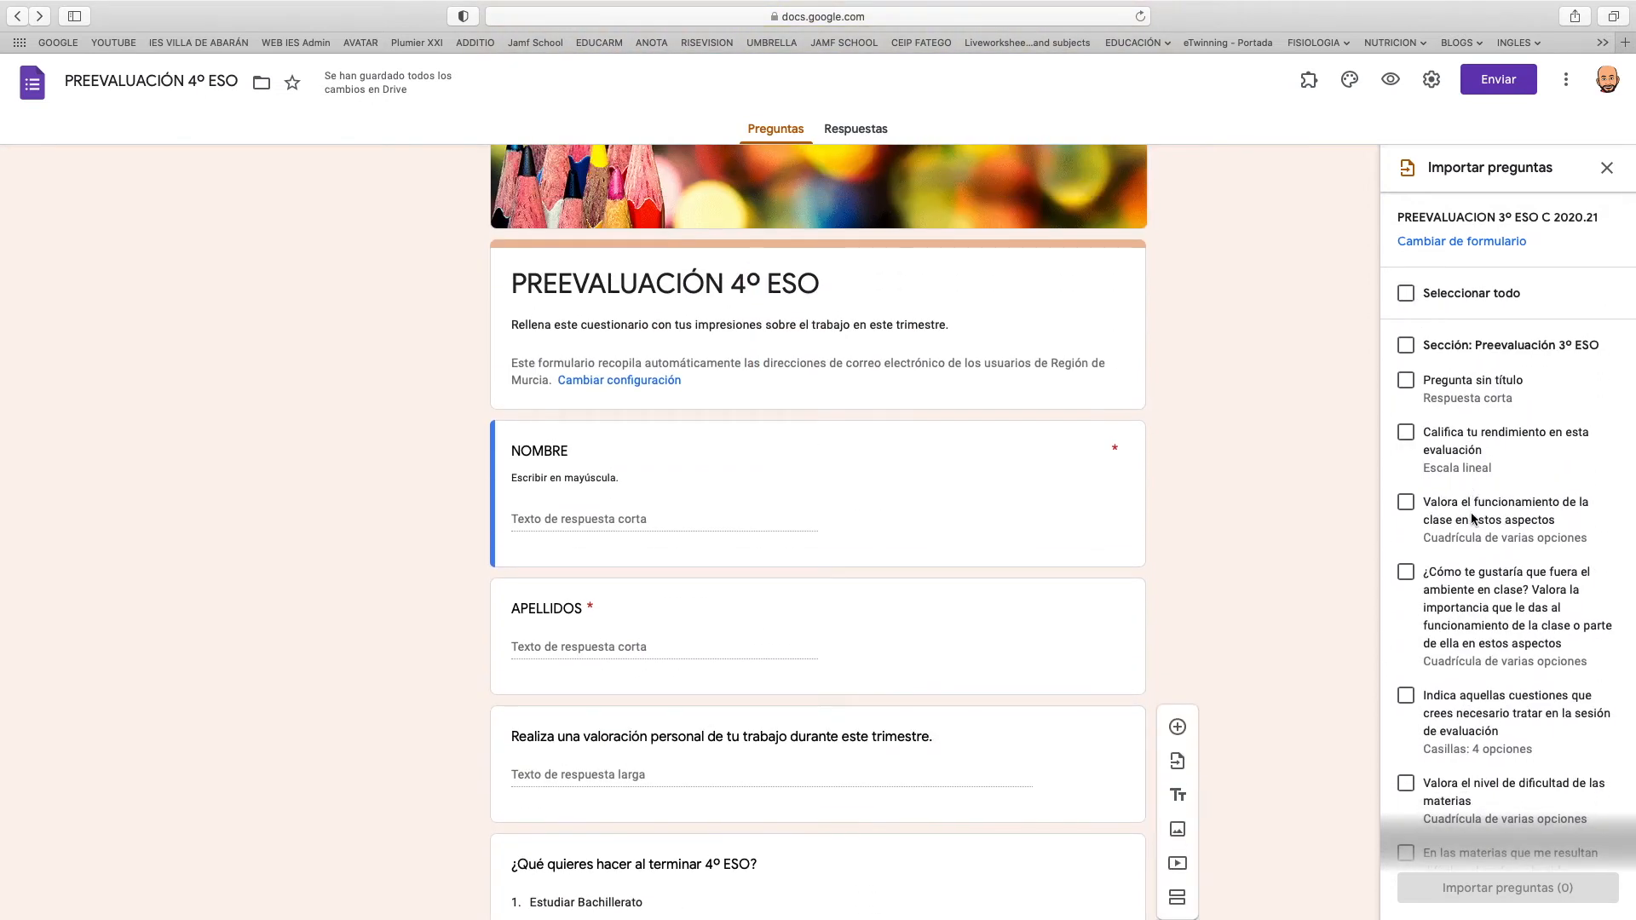
scroll(1472, 515, "down", 1)
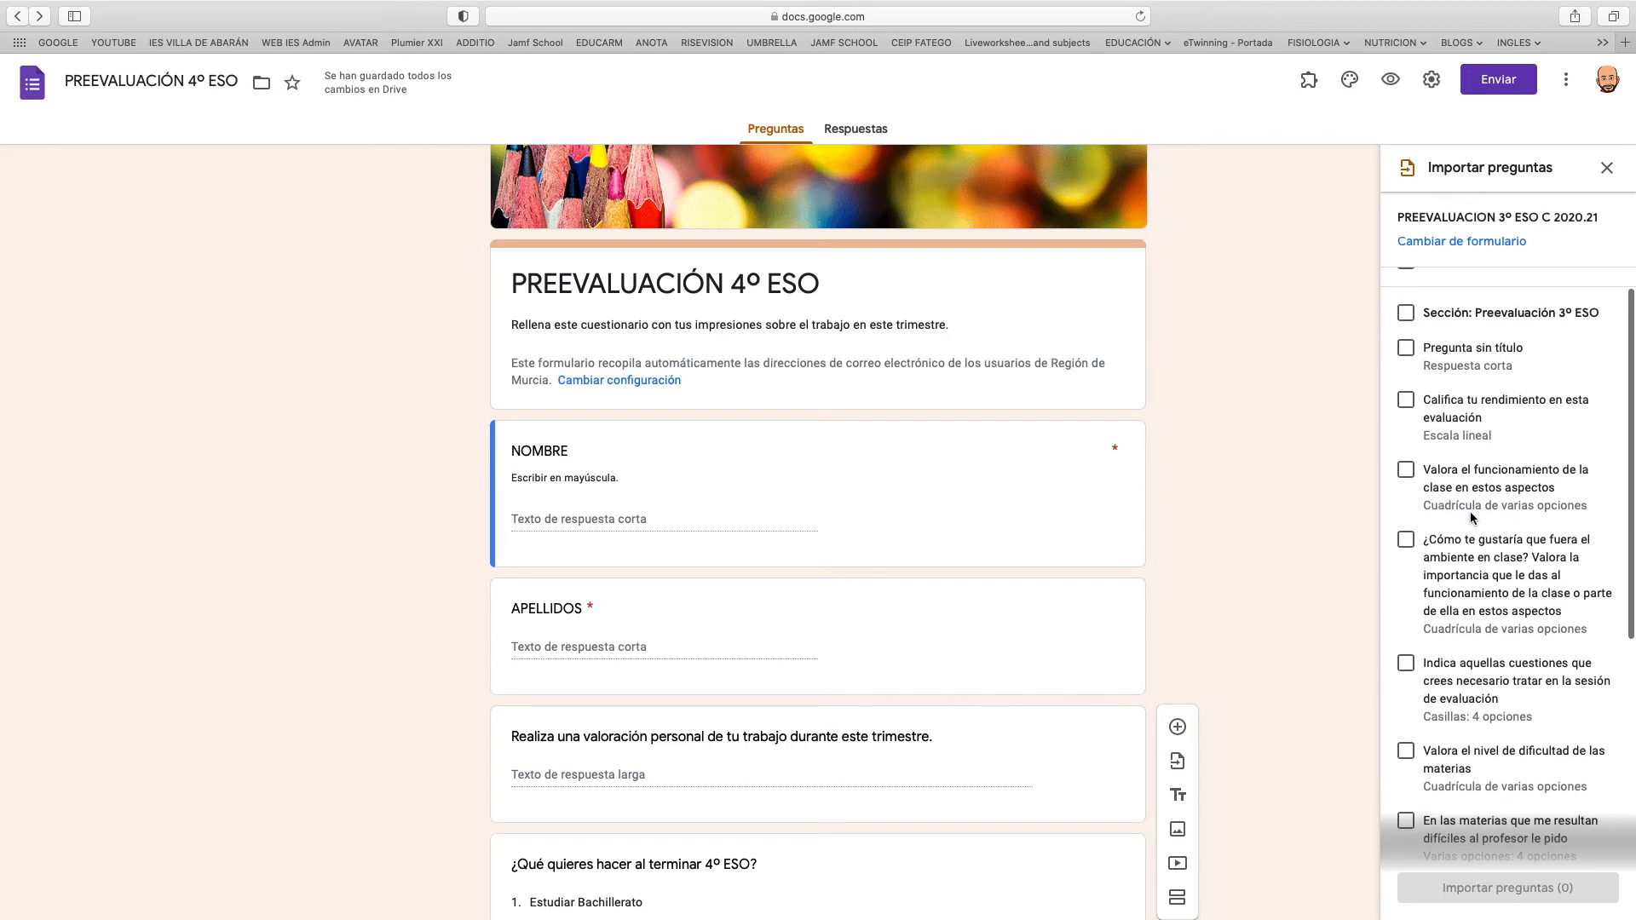
left_click(1407, 471)
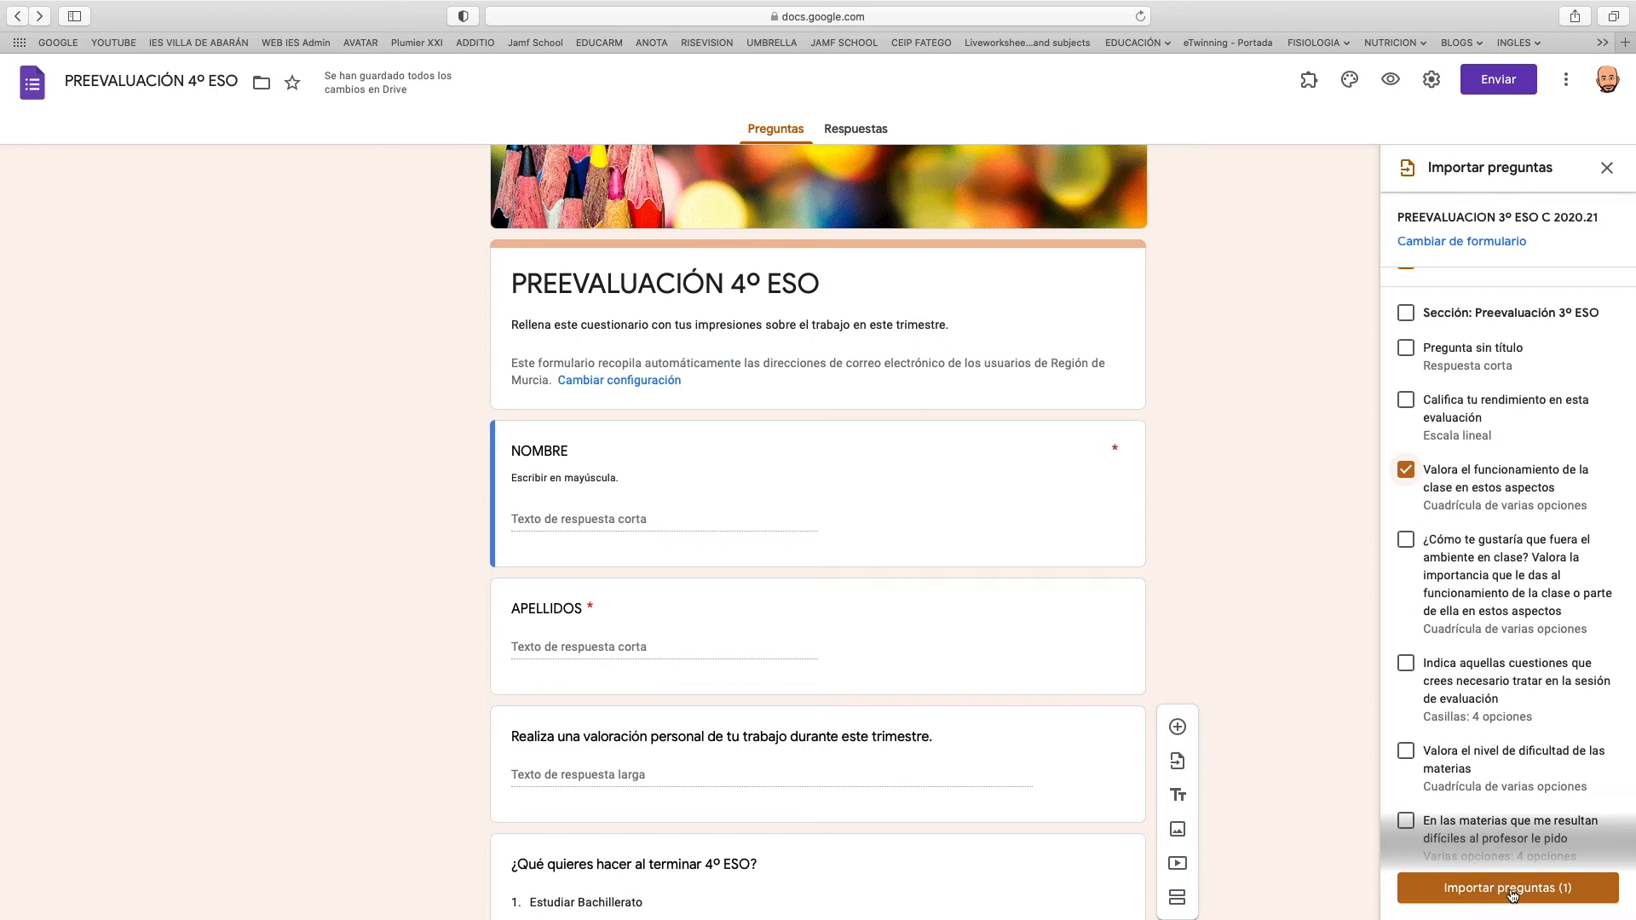
left_click(1511, 895)
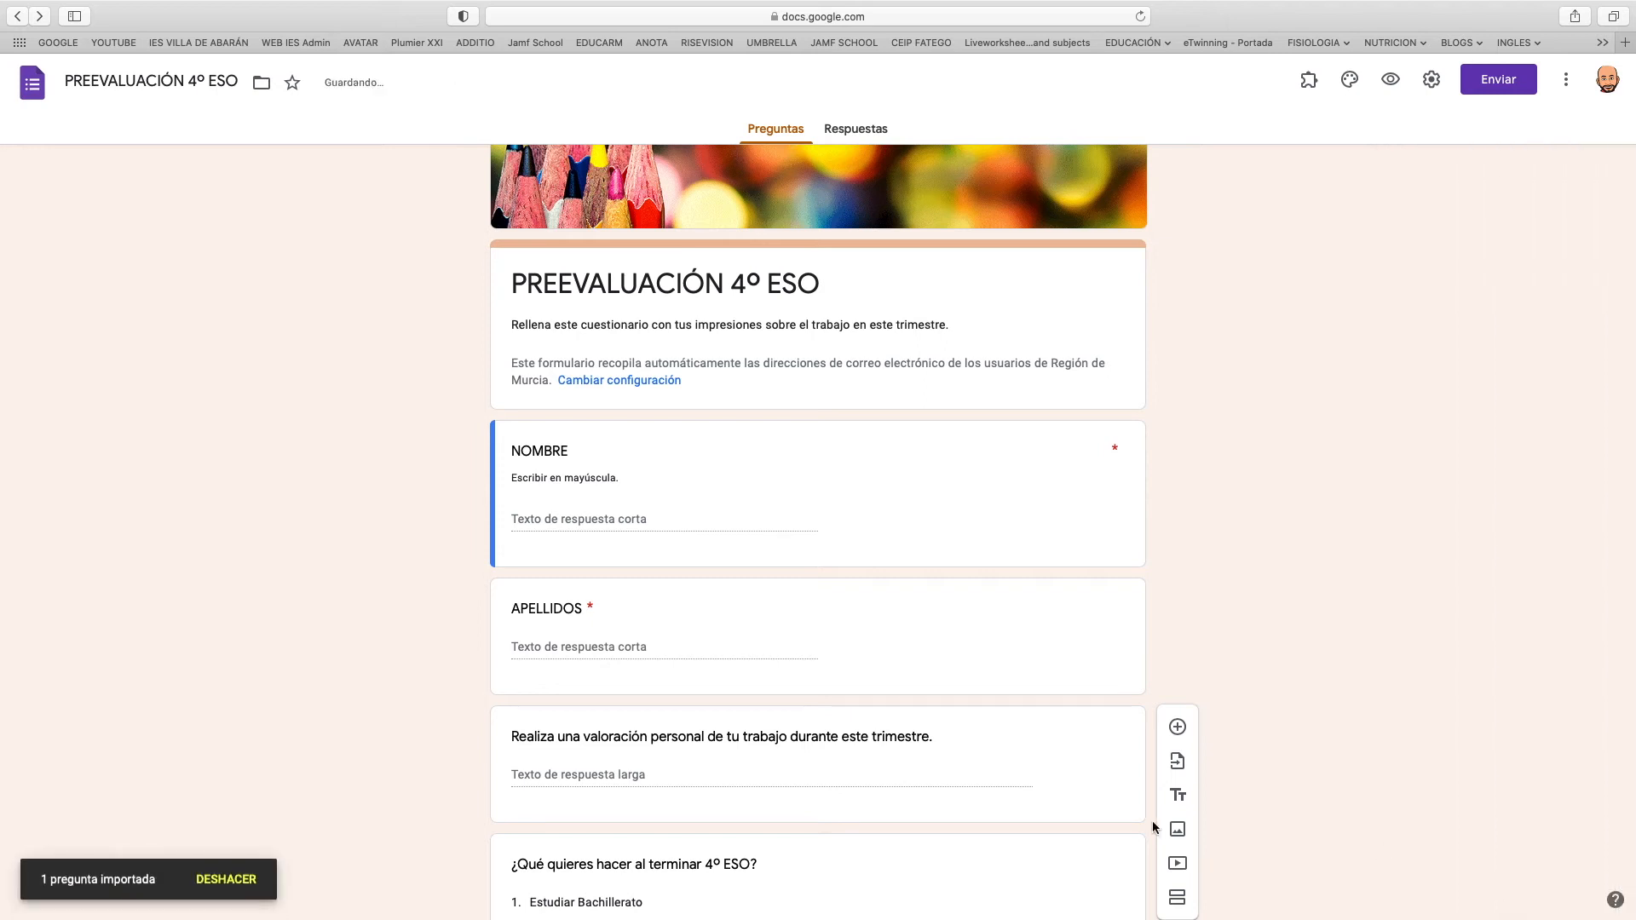
Limit the imported class-assessment grid question to one response per column.
scroll(1015, 805, "down", 3)
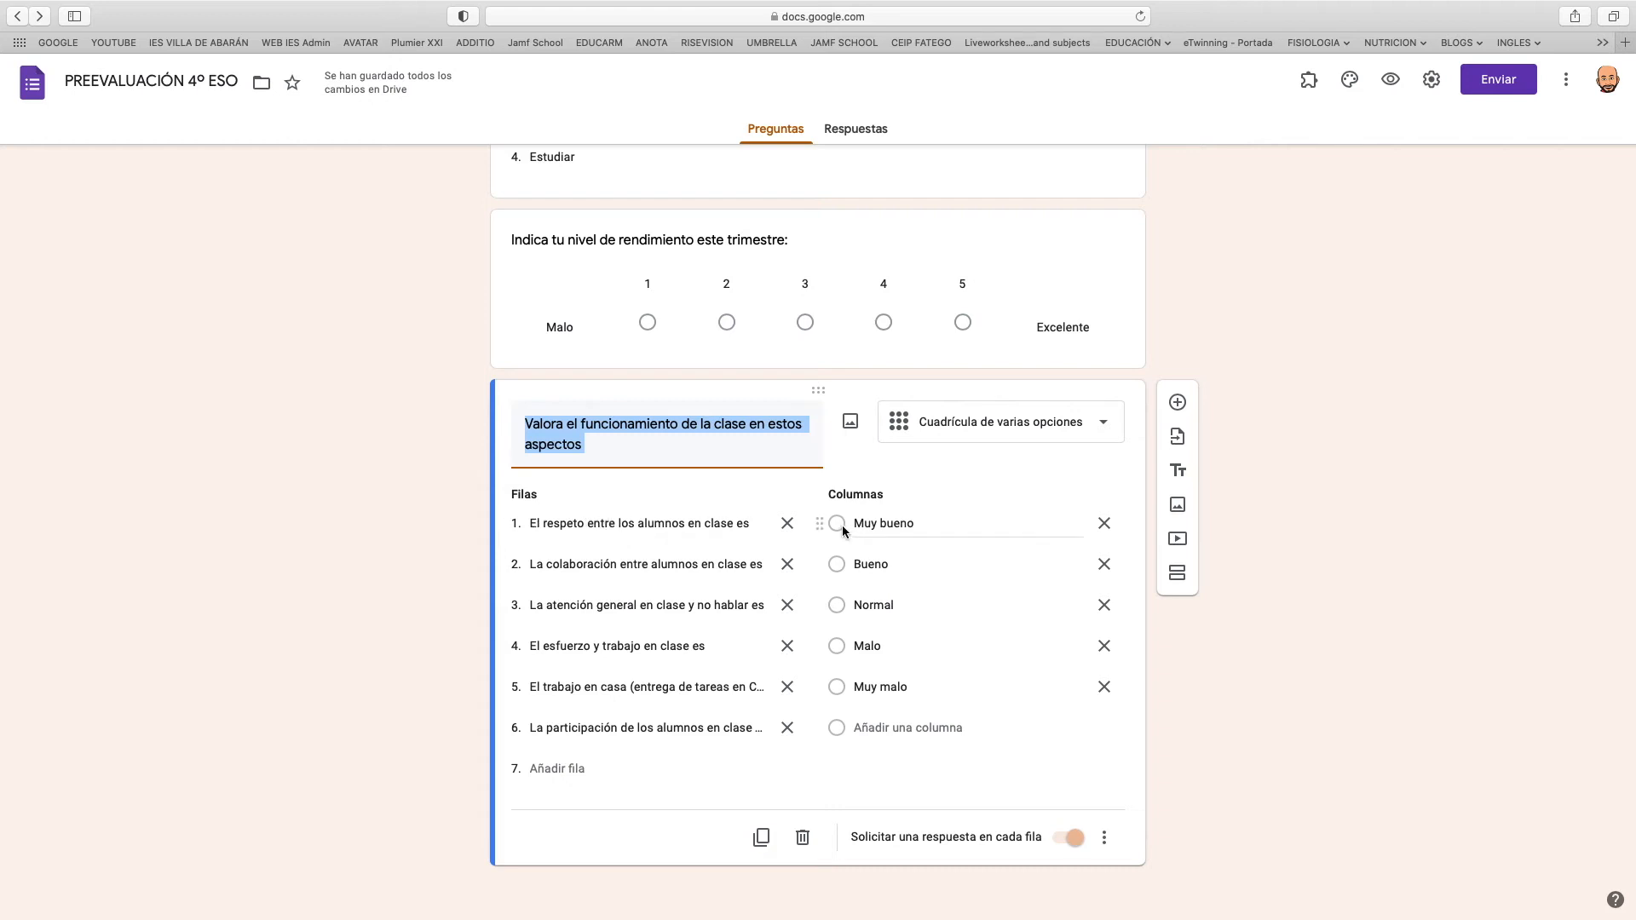
left_click(1106, 838)
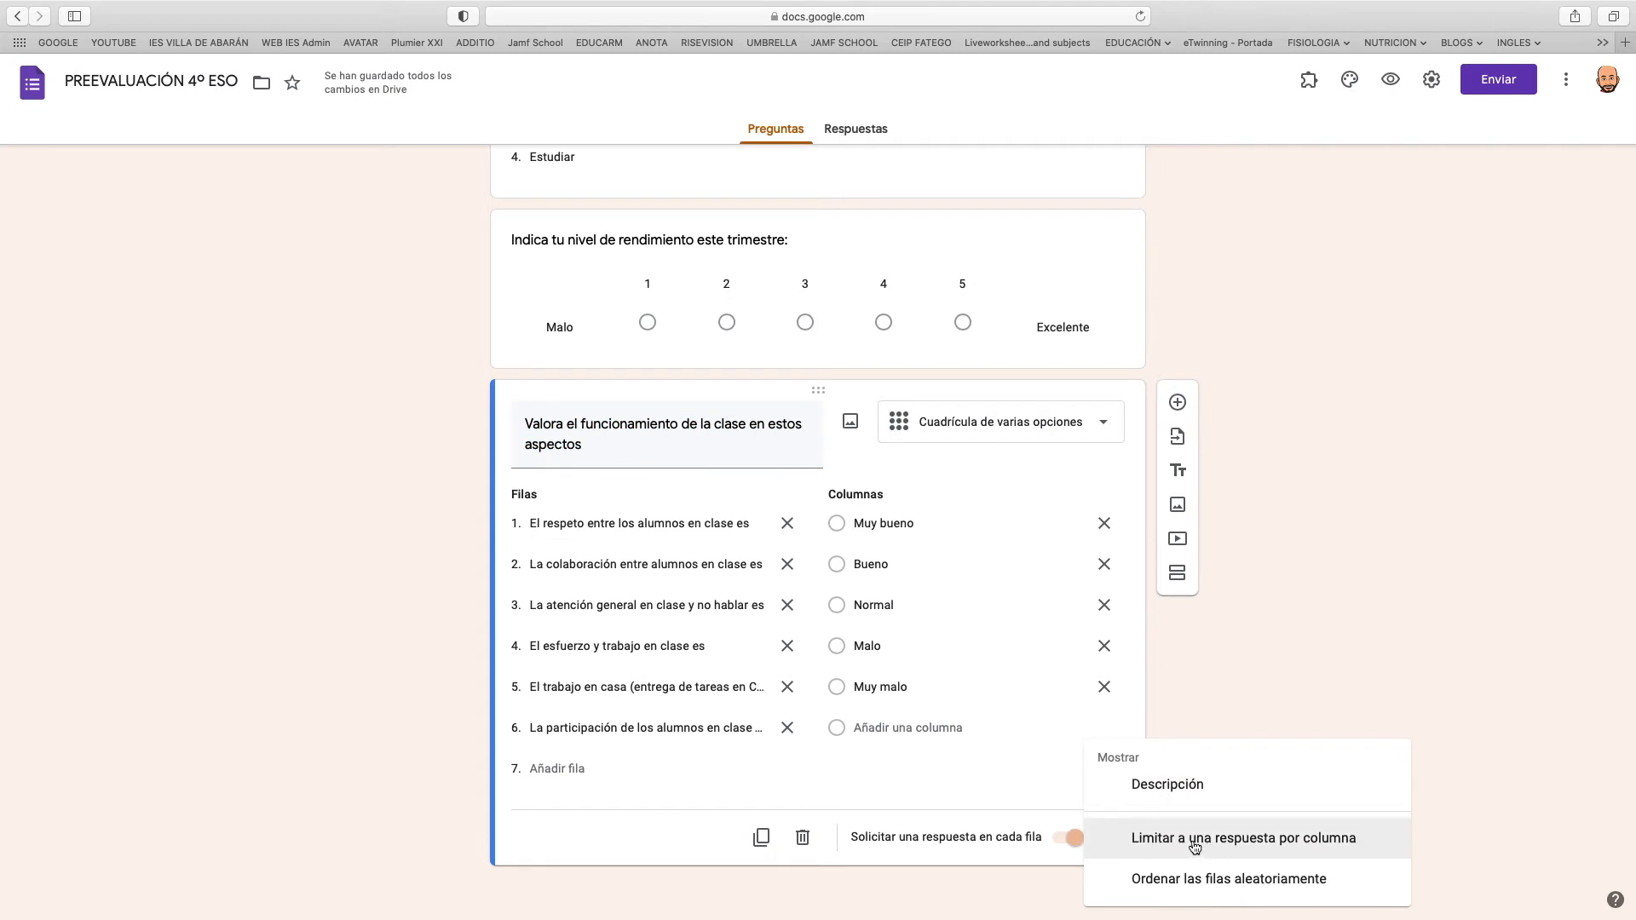
left_click(1191, 843)
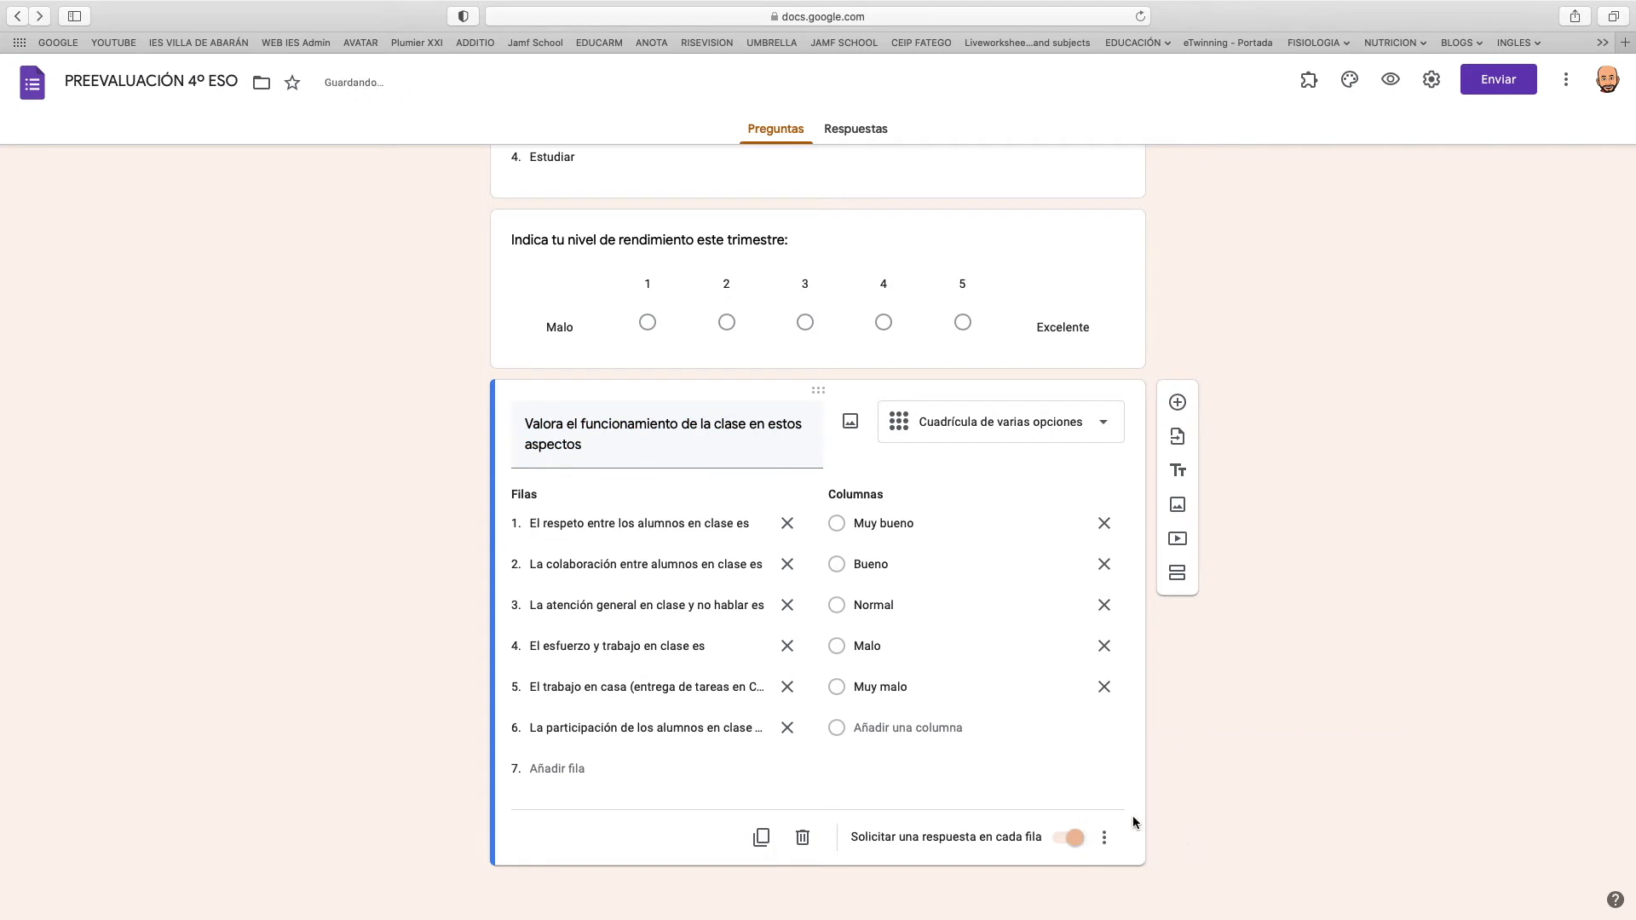
left_click(626, 523)
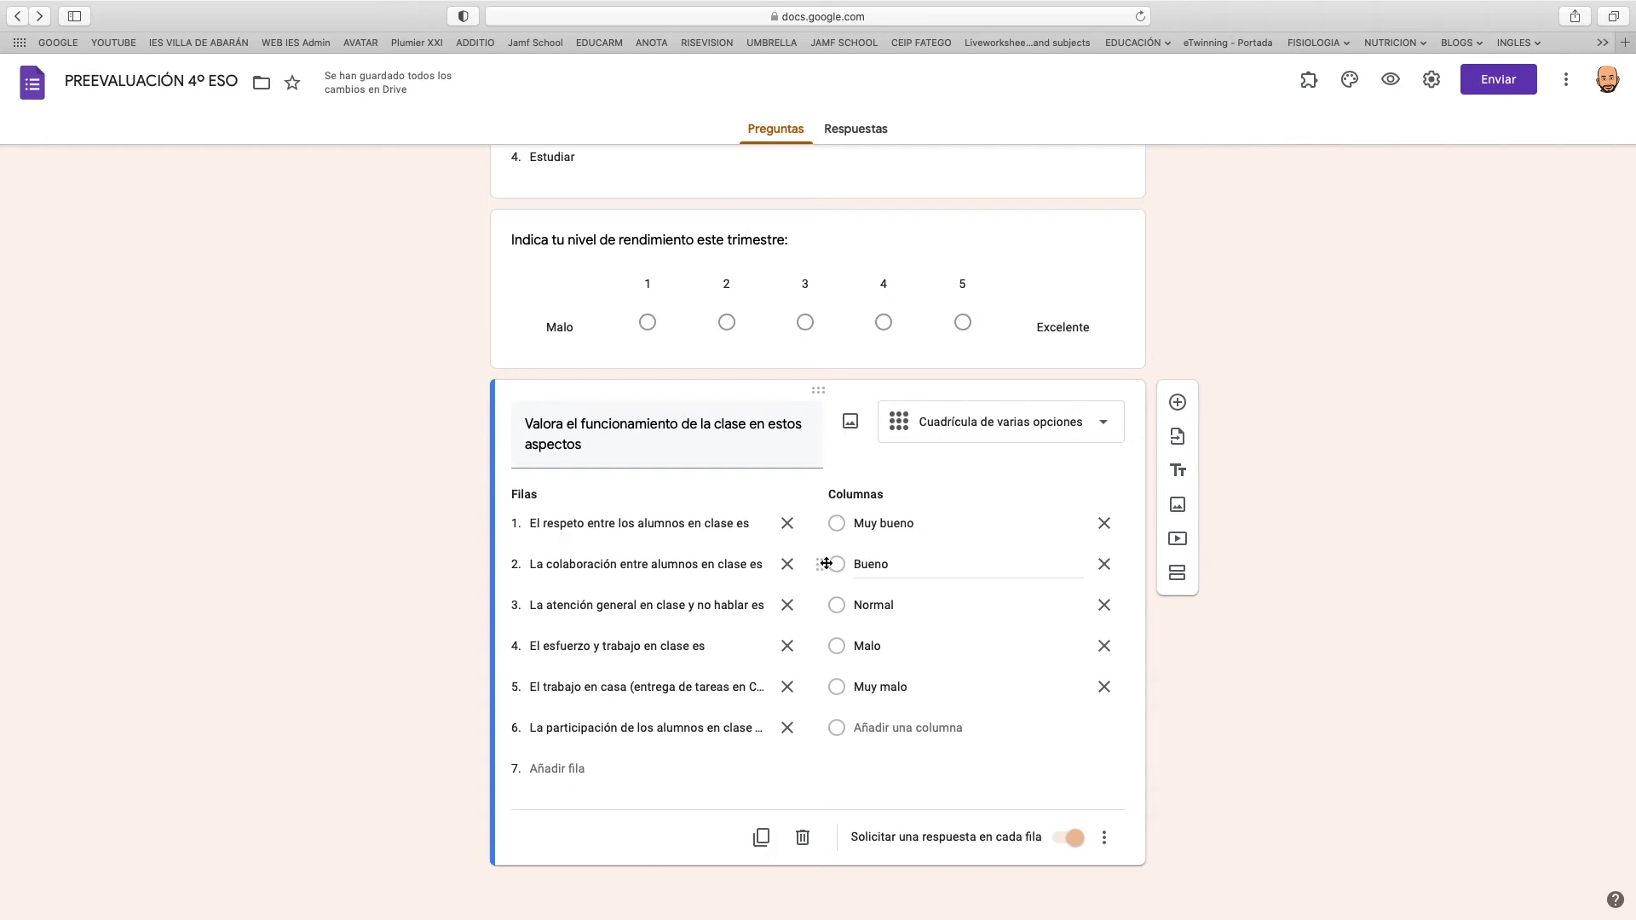
Preview the form and test the grid's one-response-per-column limit by answering its first four rows, using "Bueno" twice.
left_click(1391, 81)
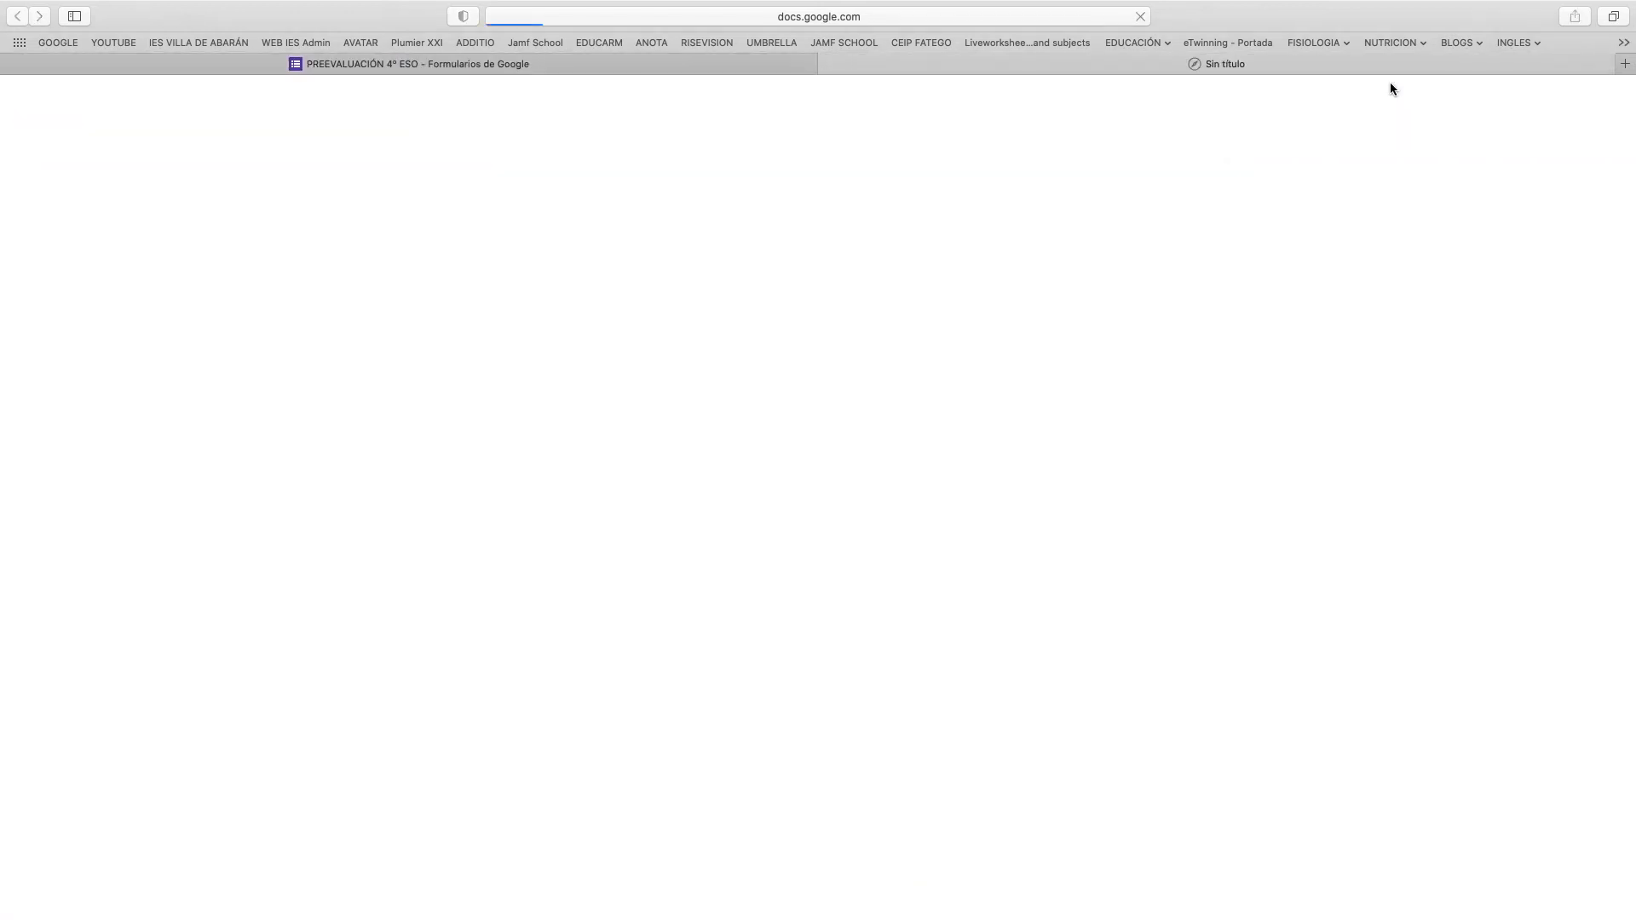
scroll(669, 607, "down", 10)
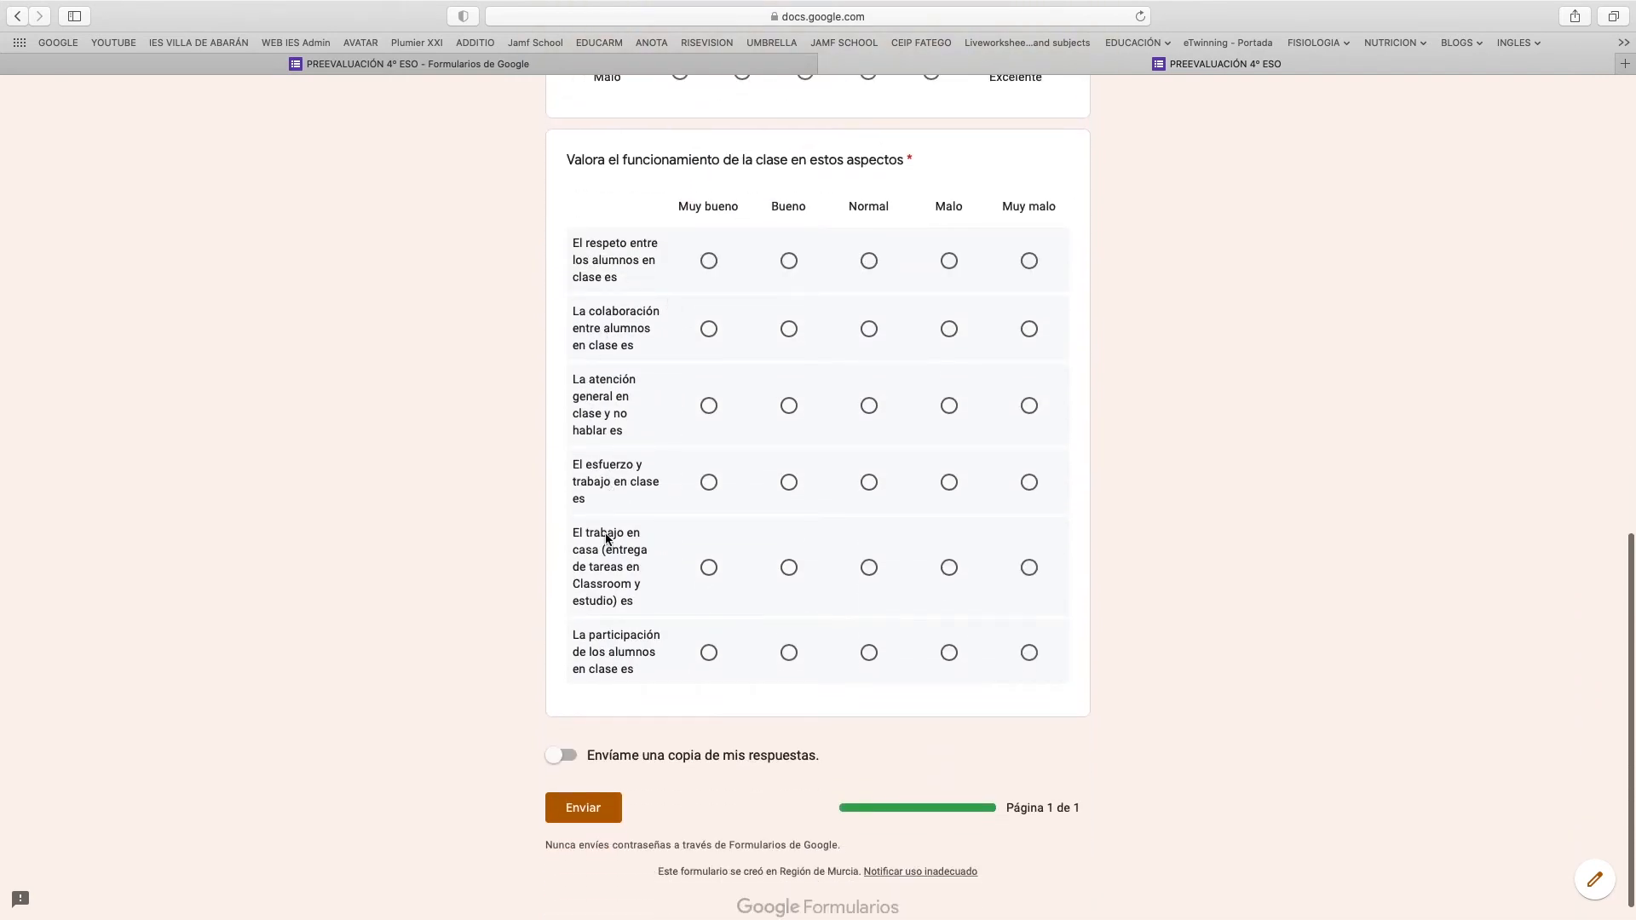
left_click(708, 261)
left_click(789, 329)
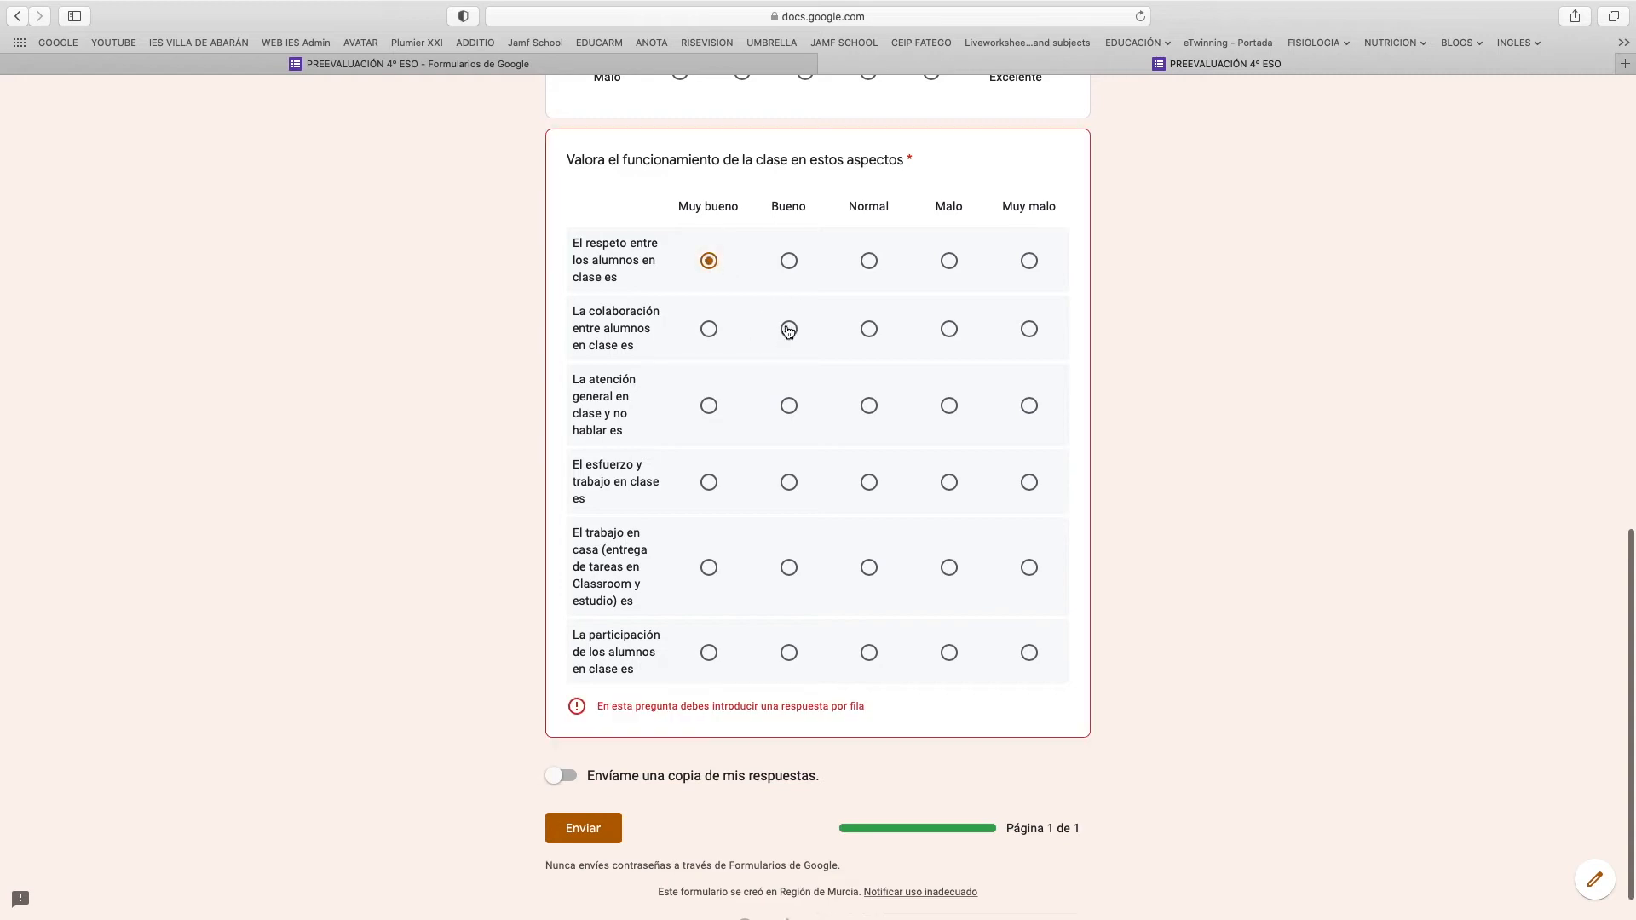
left_click(869, 405)
left_click(789, 405)
left_click(789, 482)
left_click(869, 483)
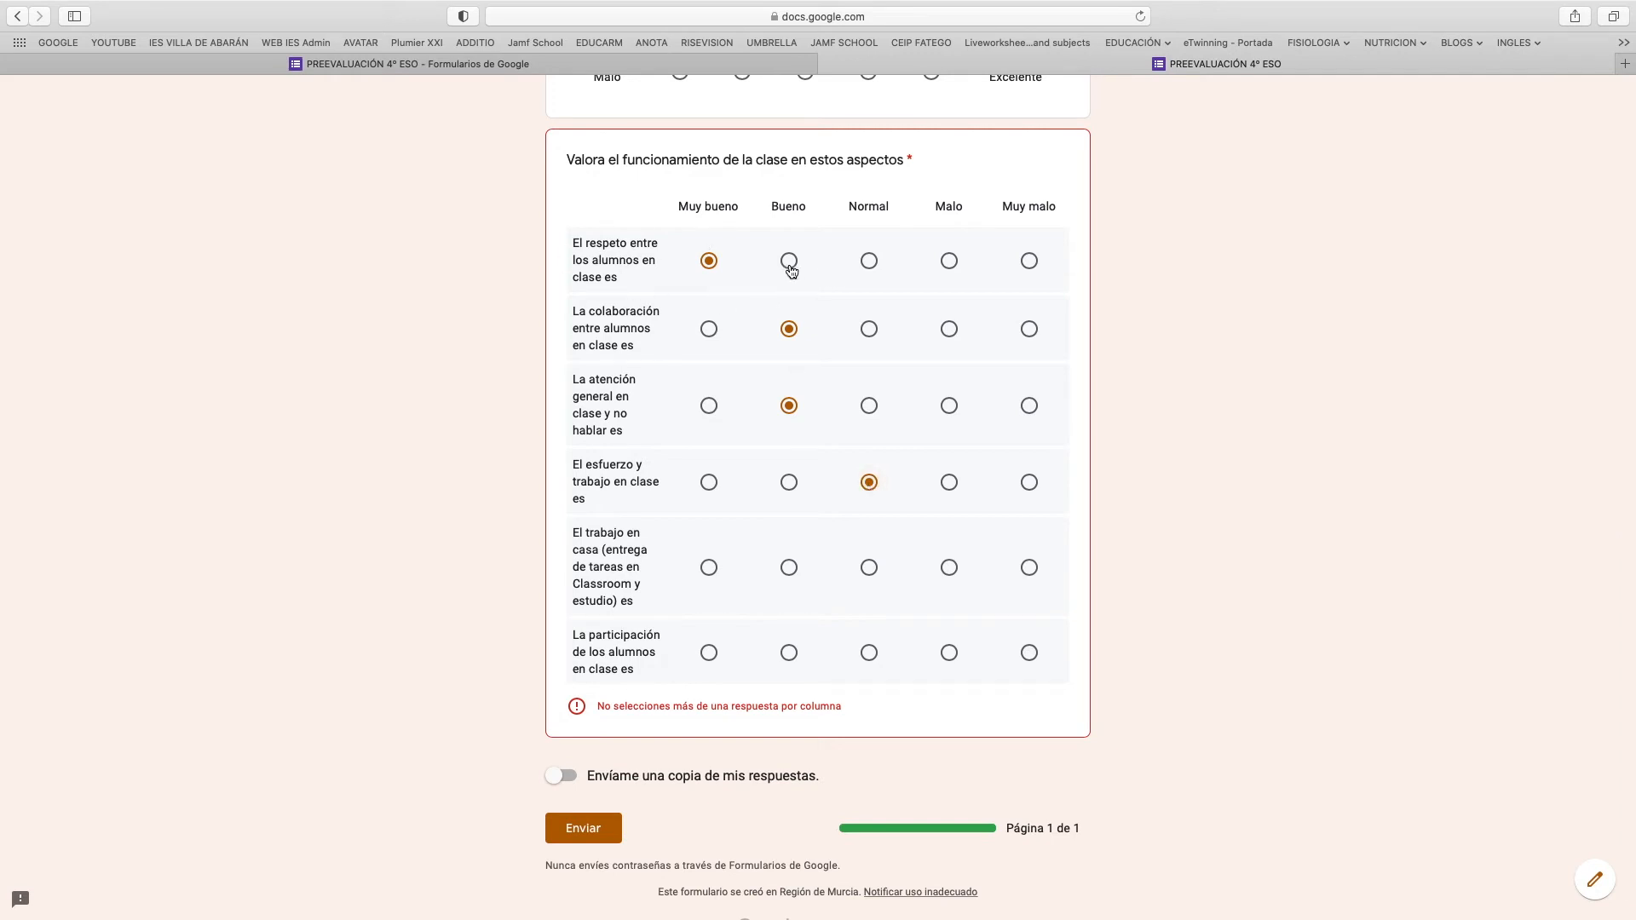
left_click(710, 261)
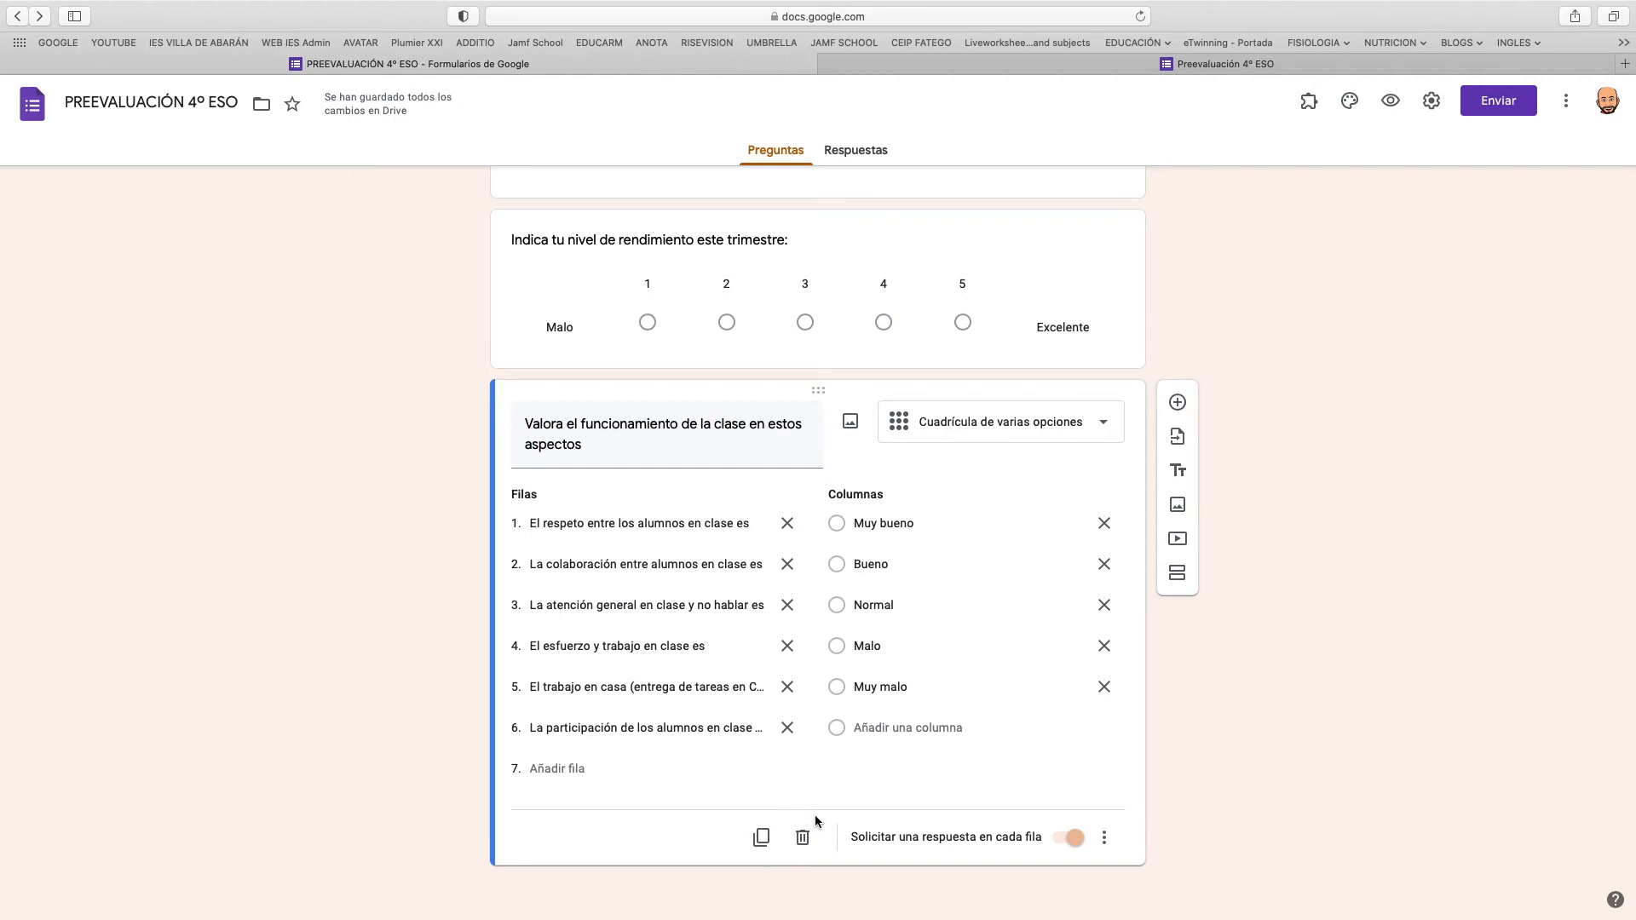
Look up the Cuadrícula de casillas question type and examine the example checkbox grid in the already open "Preevaluación 4º ESO" form.
left_click(1004, 434)
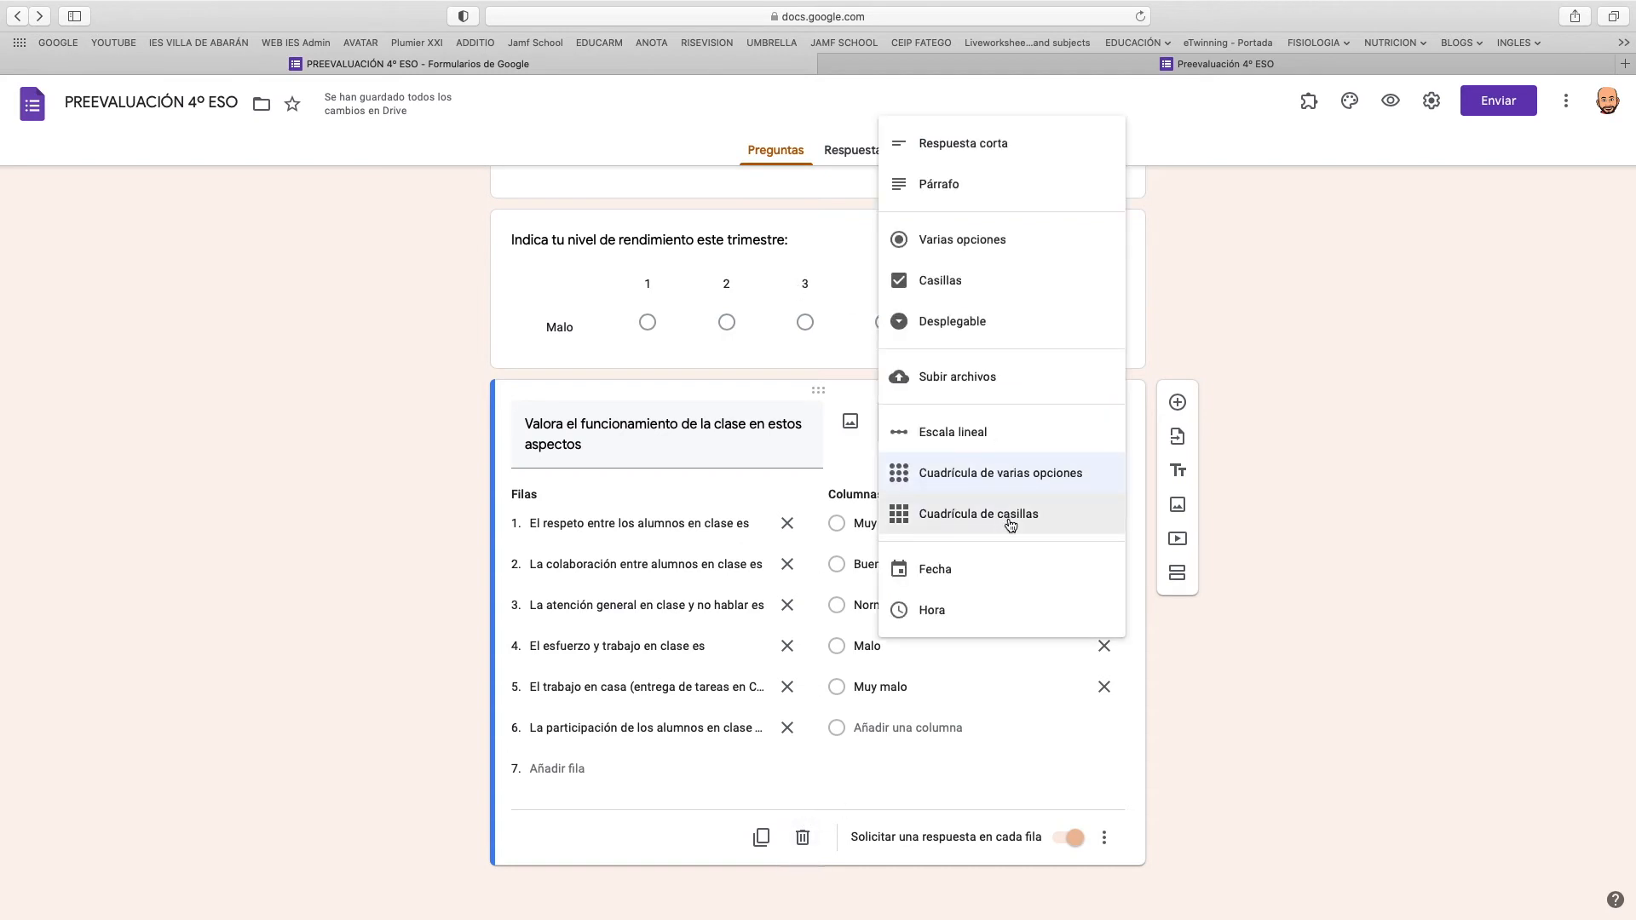
left_click(193, 136)
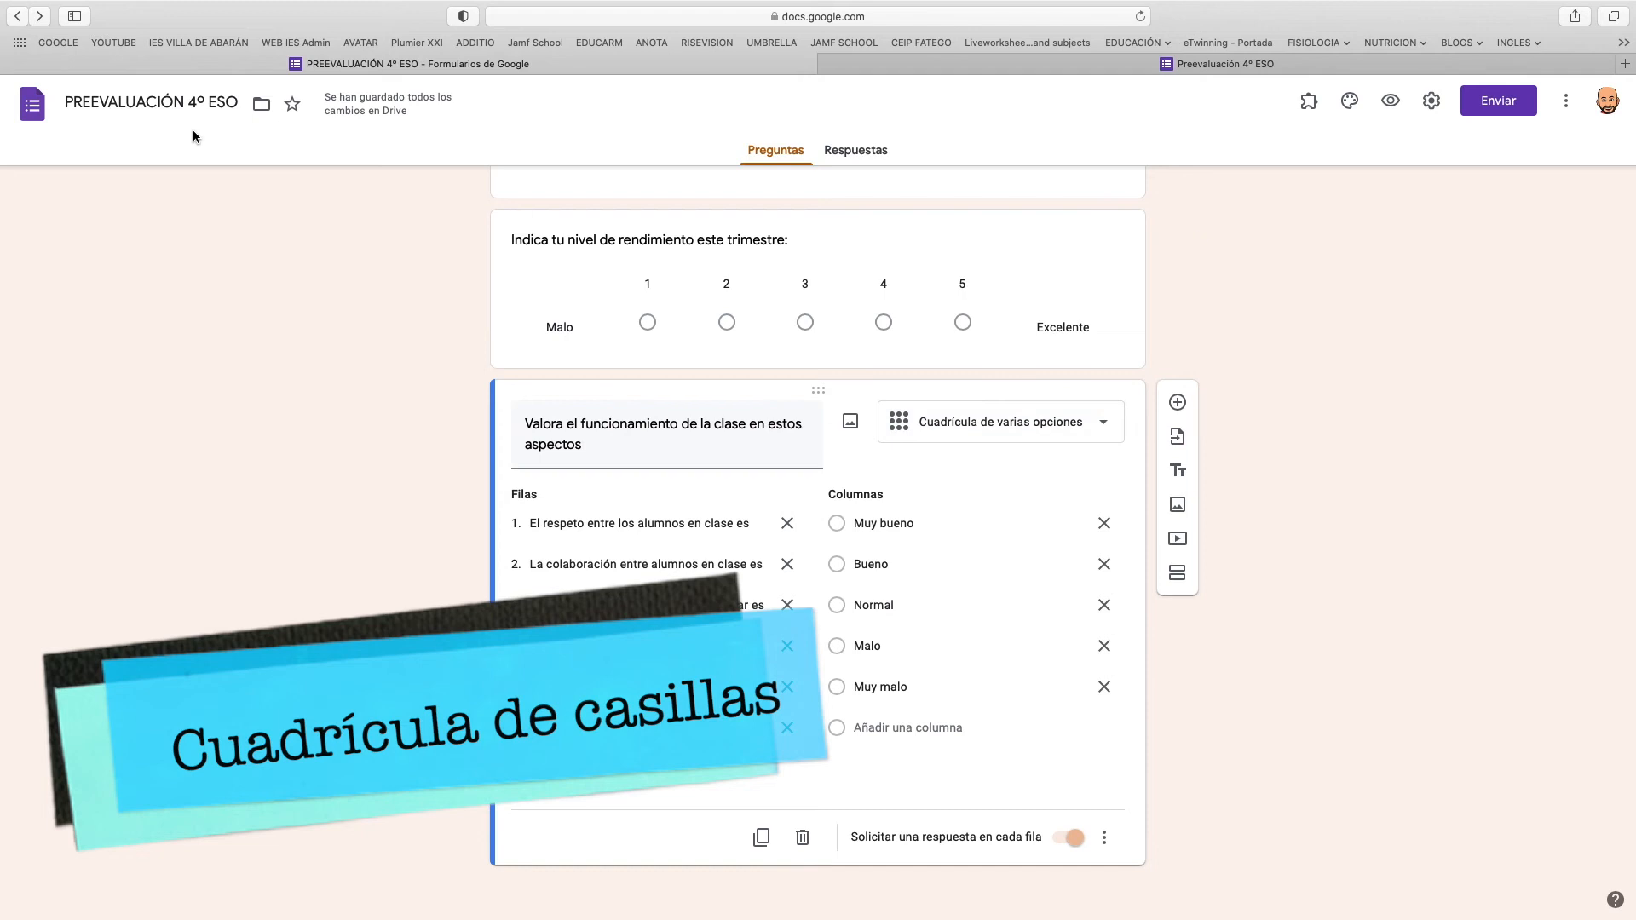
left_click(1013, 61)
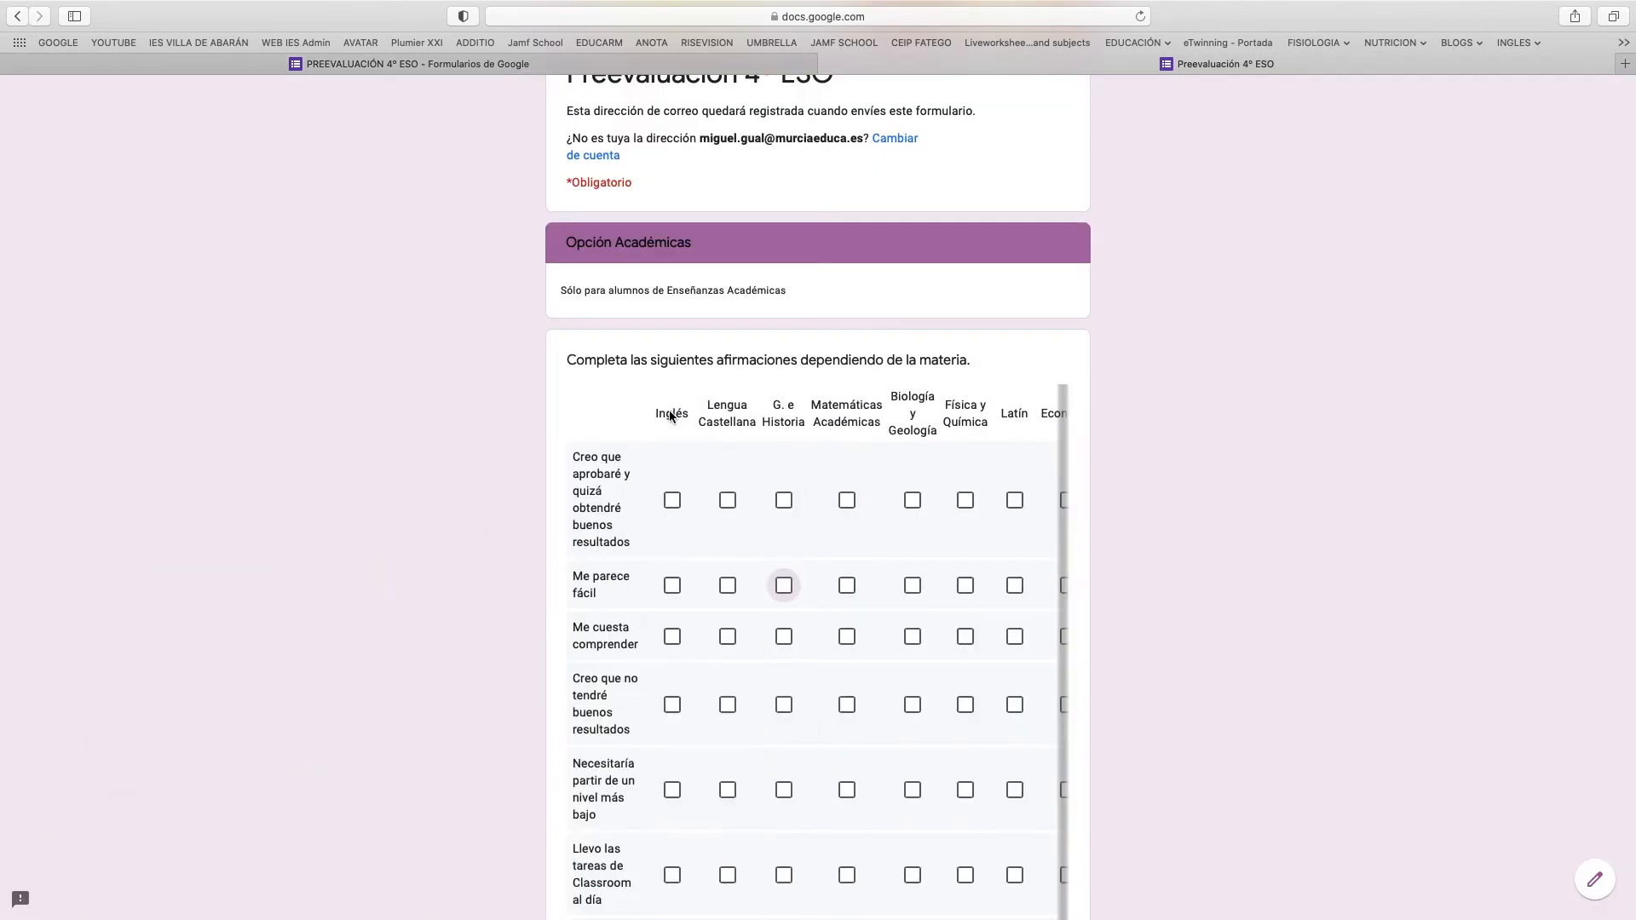
scroll(750, 414, "right", 8)
scroll(749, 415, "left", 10)
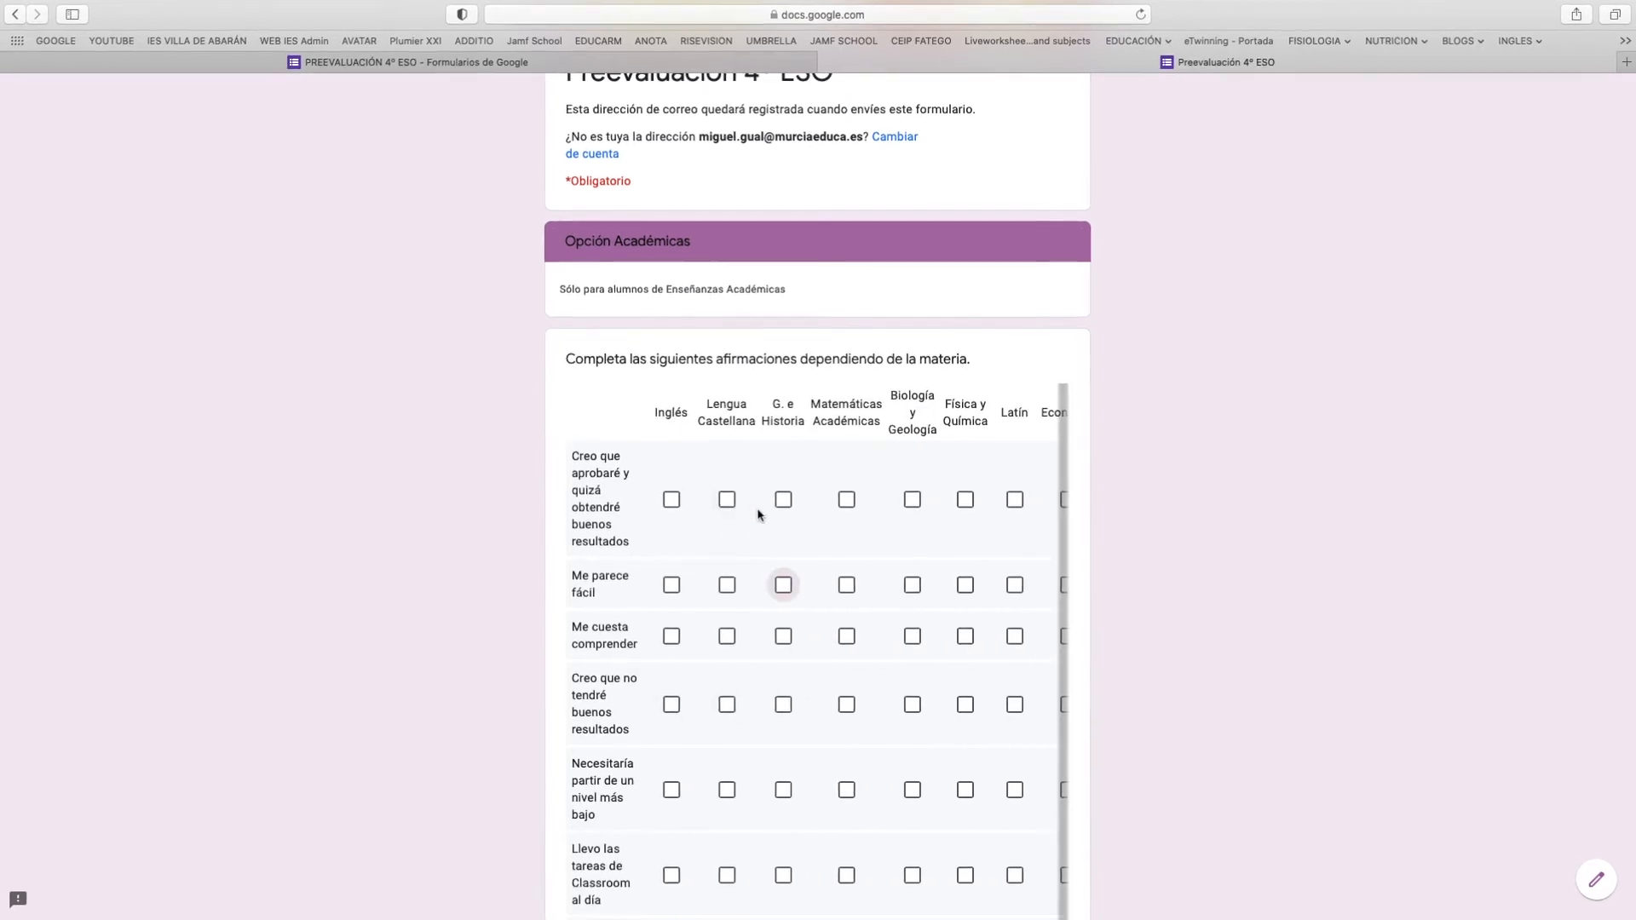
scroll(756, 515, "down", 2)
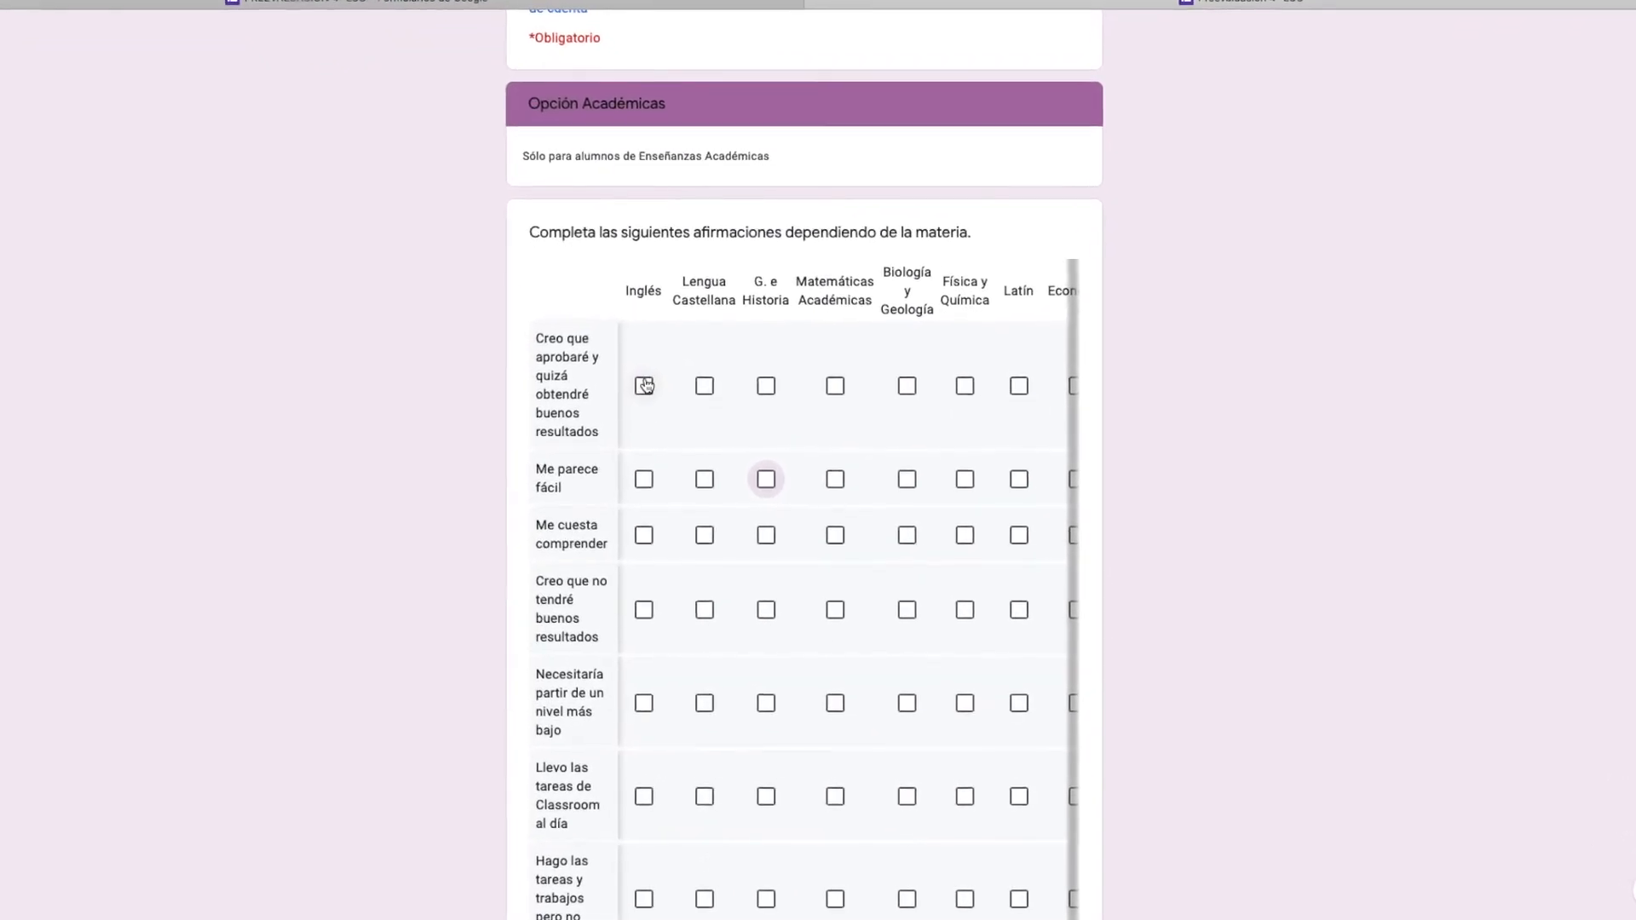
Mark Inglés for "Creo que aprobaré y quizá obtendré buenos resultados", "Me parece fácil" and "Llevo las tareas de Classroom al día".
left_click(644, 385)
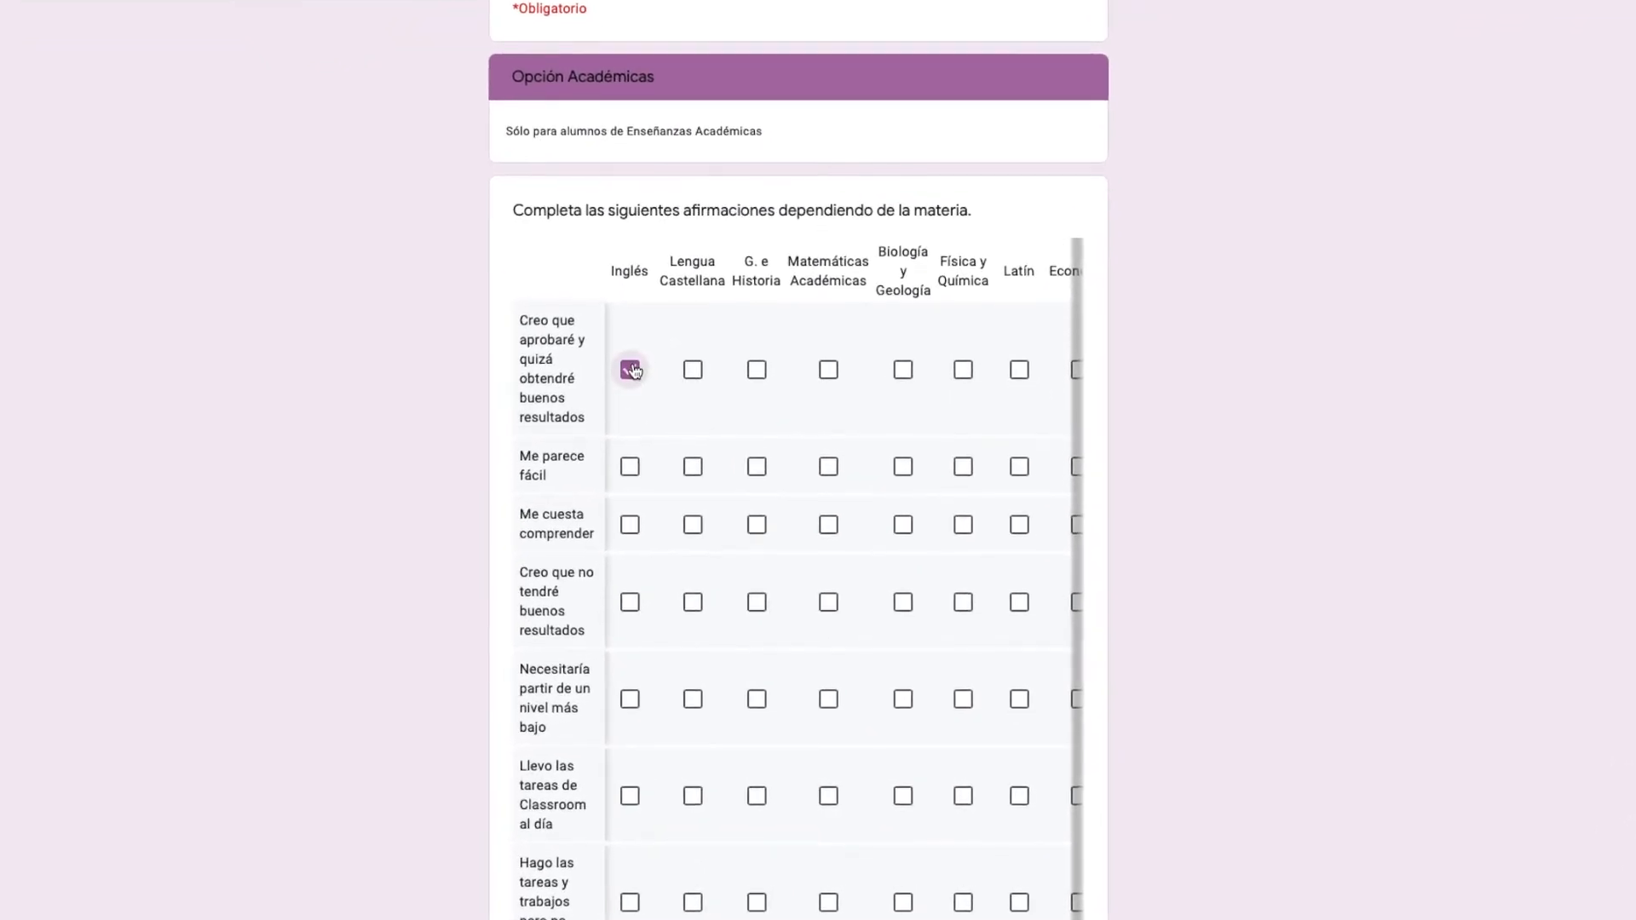
left_click(617, 455)
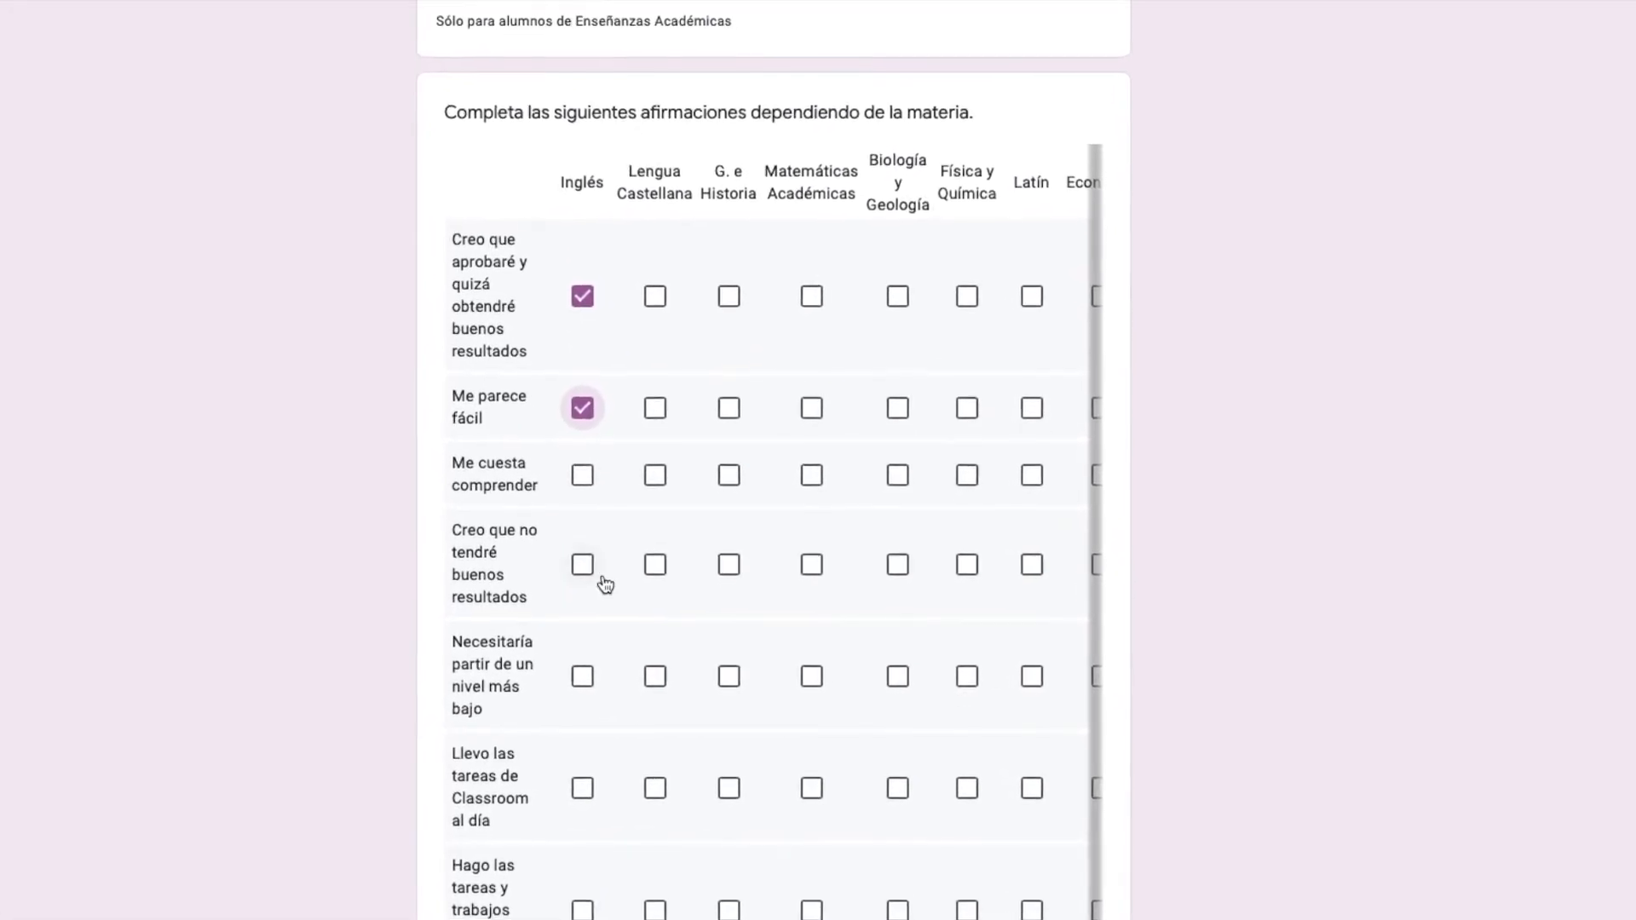
left_click(560, 792)
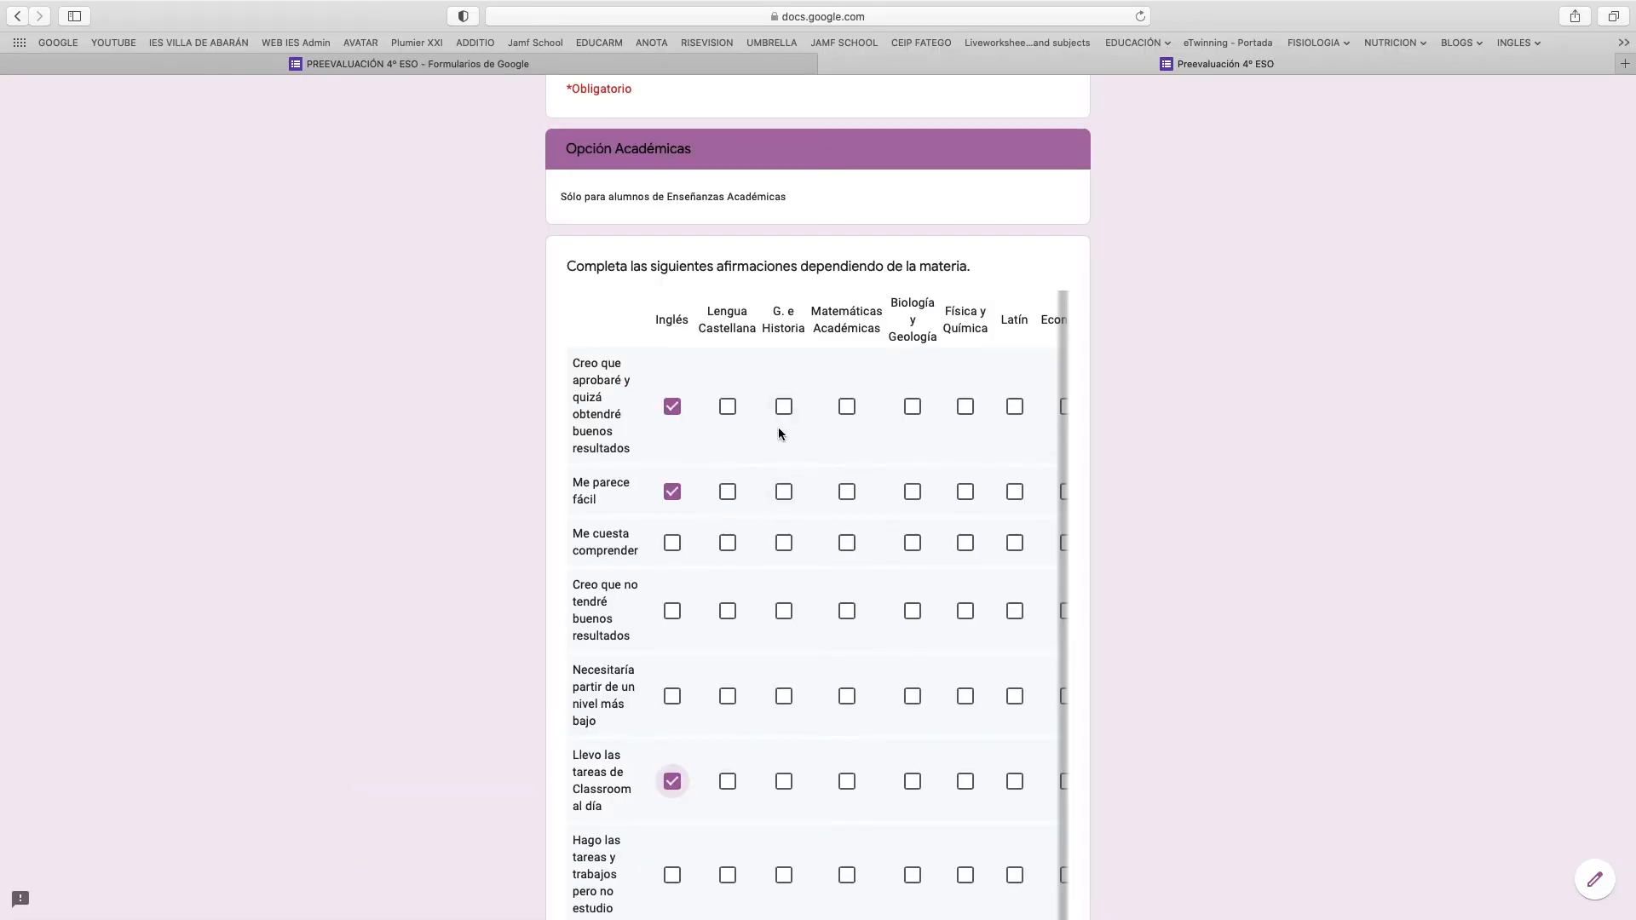
Mark G. e Historia for "Me parece fácil", "Creo que no tendré buenos resultados" and "Me cuesta comprender", and Lengua Castellana for "Me cuesta comprender".
left_click(783, 494)
left_click(785, 612)
left_click(731, 544)
left_click(784, 546)
Mark Matemáticas Académicas for "Me parece fácil" and "Me cuesta comprender", Biología y Geología for "Me parece fácil", and G. e Historia for the first statement.
left_click(847, 491)
left_click(847, 544)
left_click(921, 495)
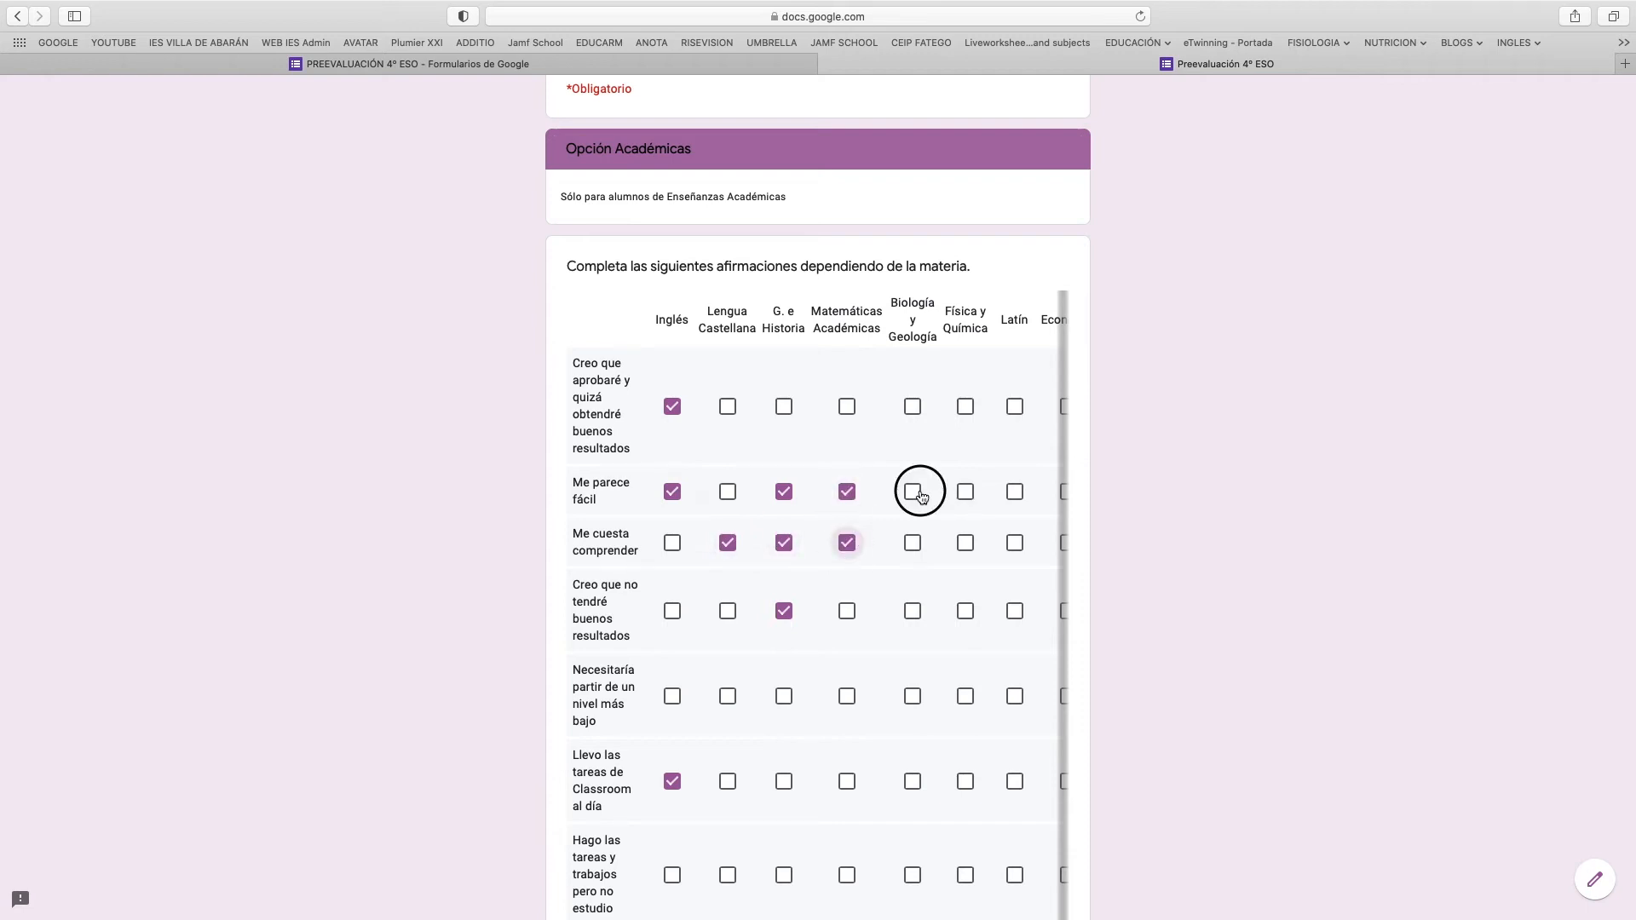
left_click(785, 407)
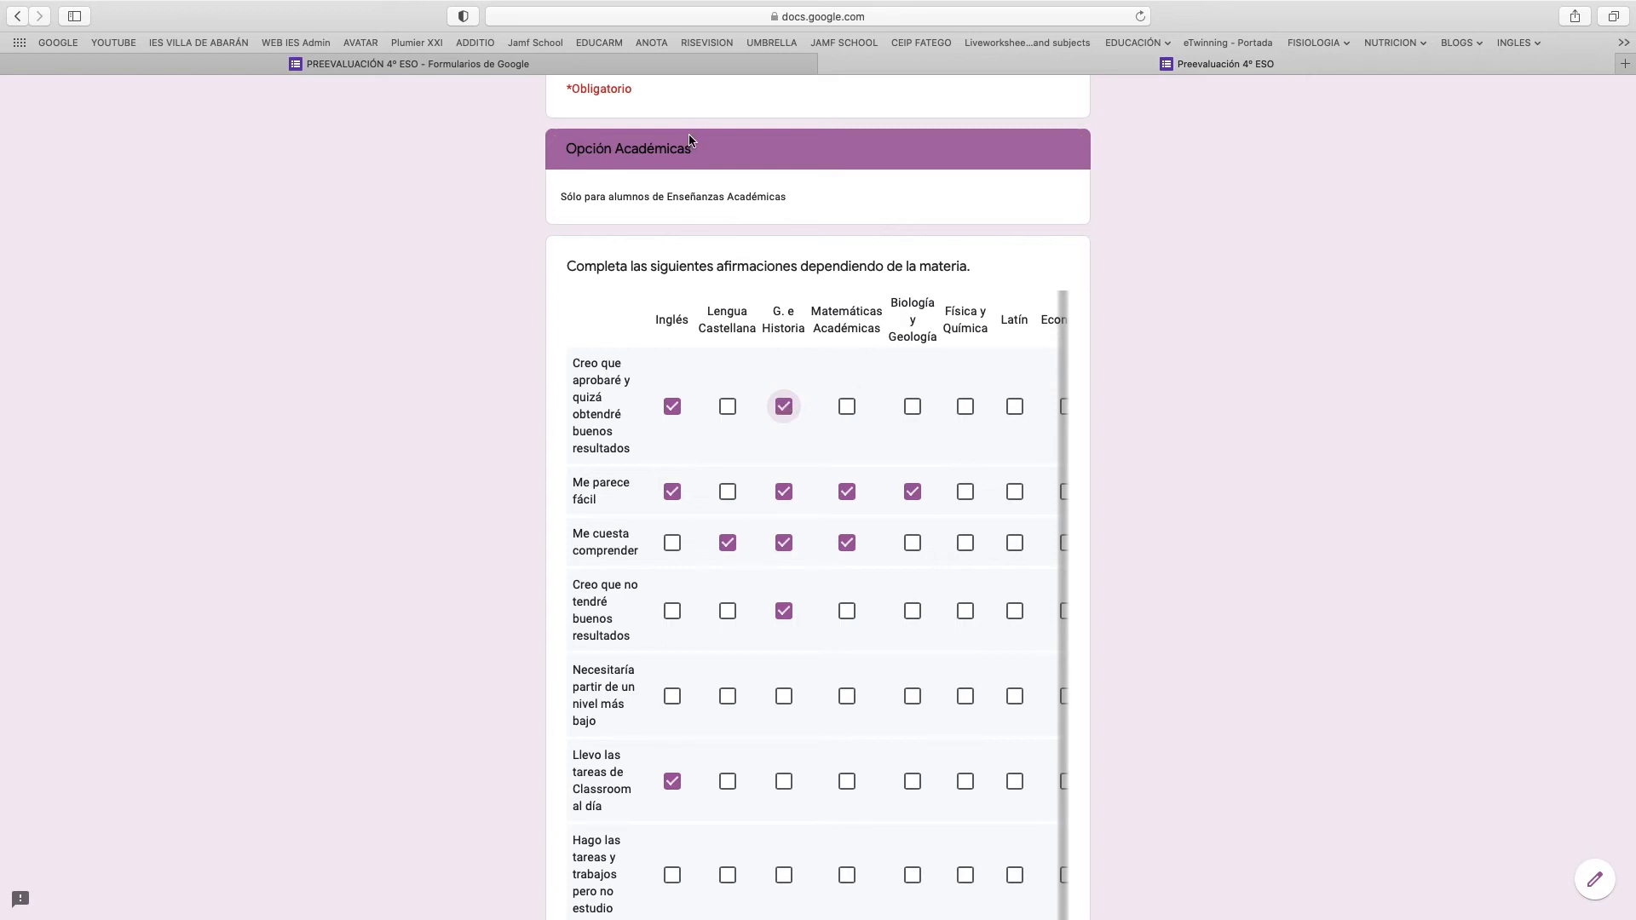
Import the Opción Aplicadas checkbox grid "Completa las siguientes afirmaciones dependiendo de la materia." from the PREEVALUACION 4º ESO C 2020.21 form into the new questionnaire.
left_click(659, 68)
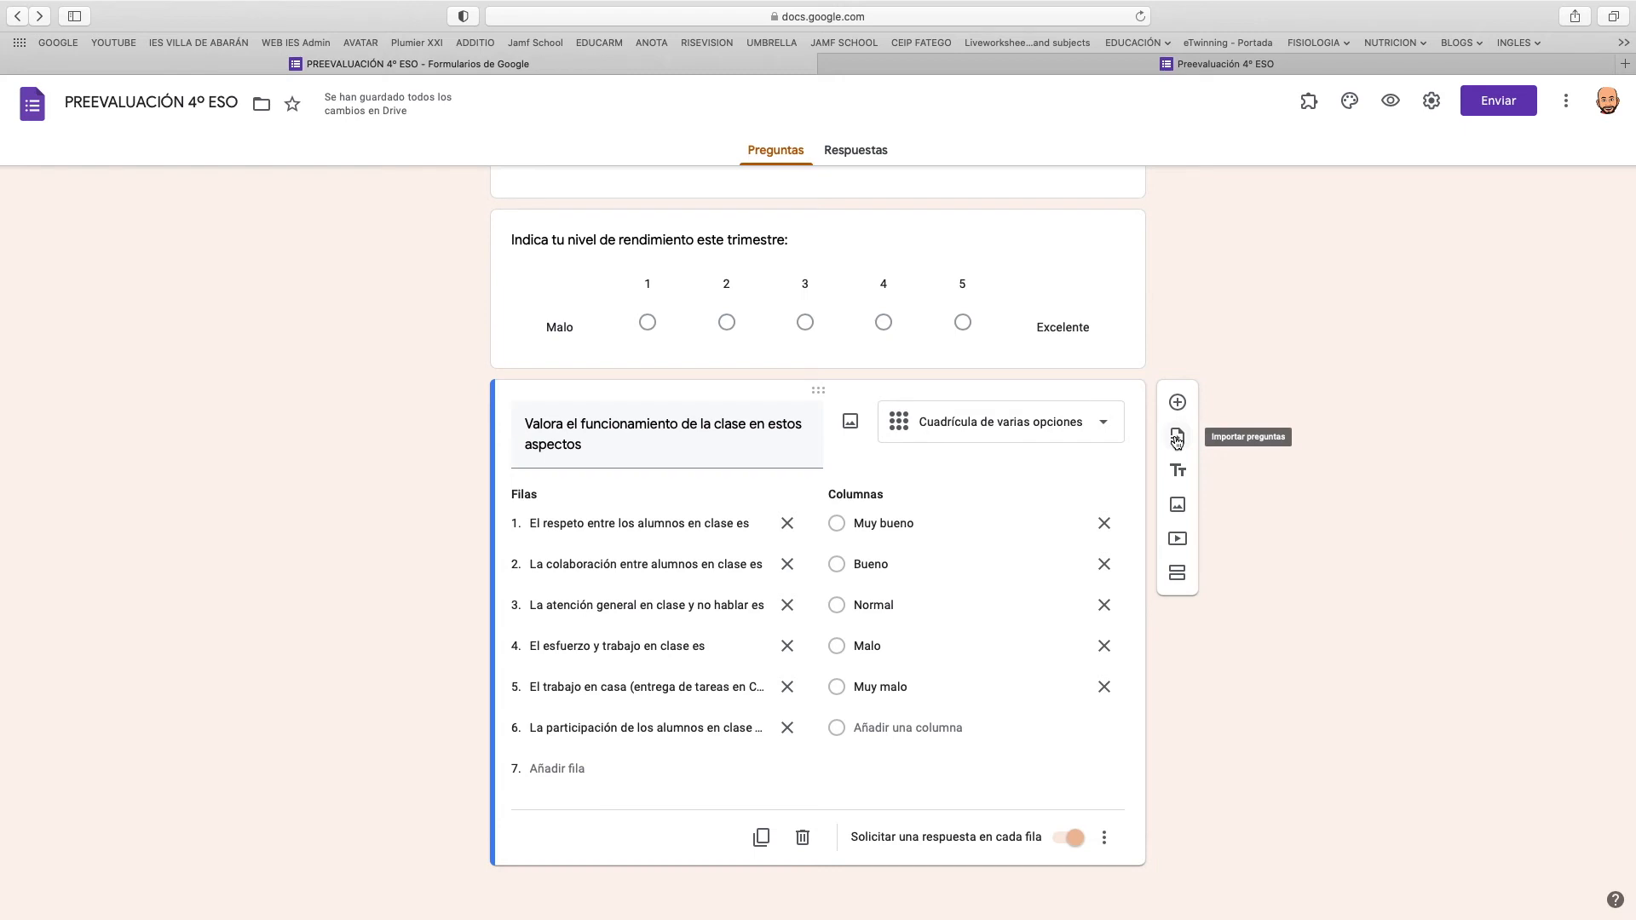
left_click(1177, 439)
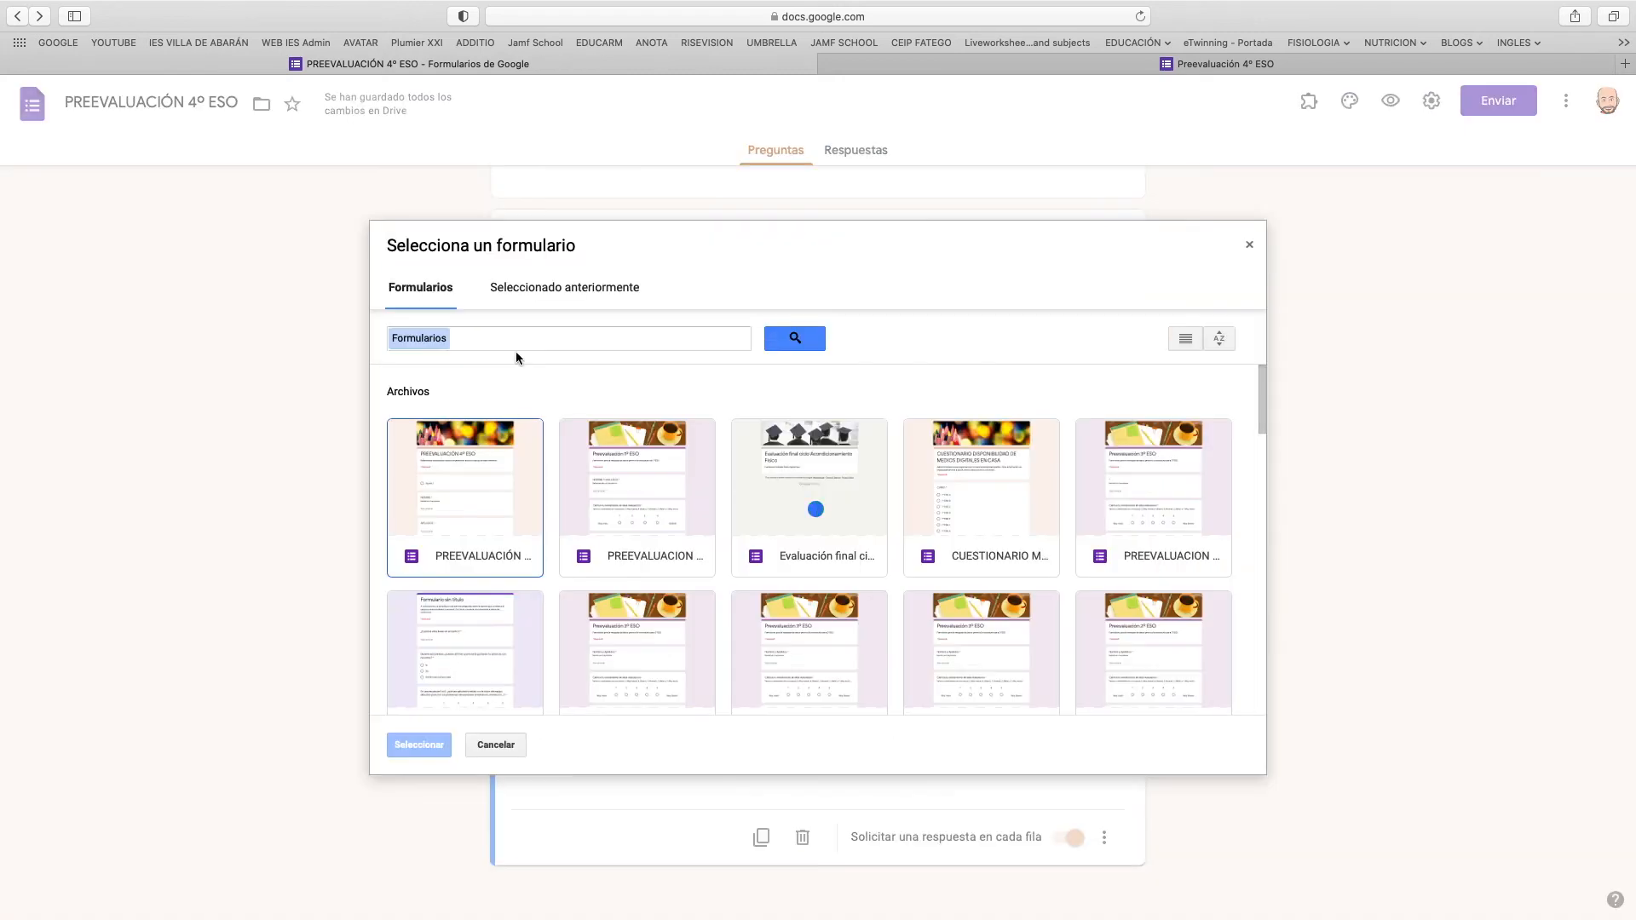
left_click(525, 340)
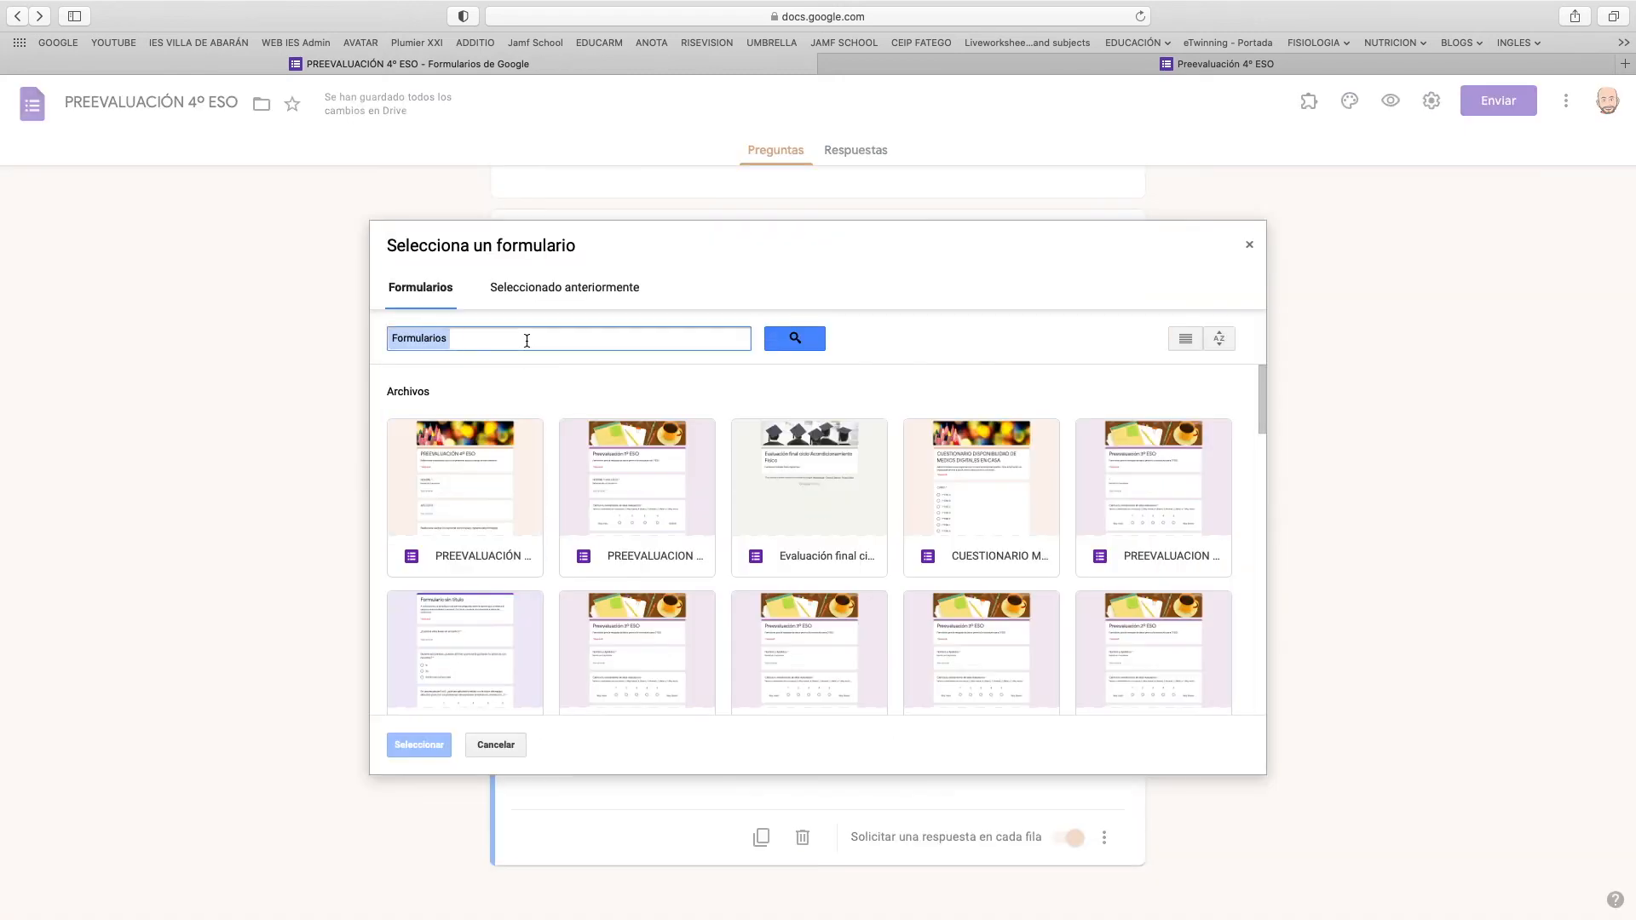
type("4º ESO")
left_click(563, 413)
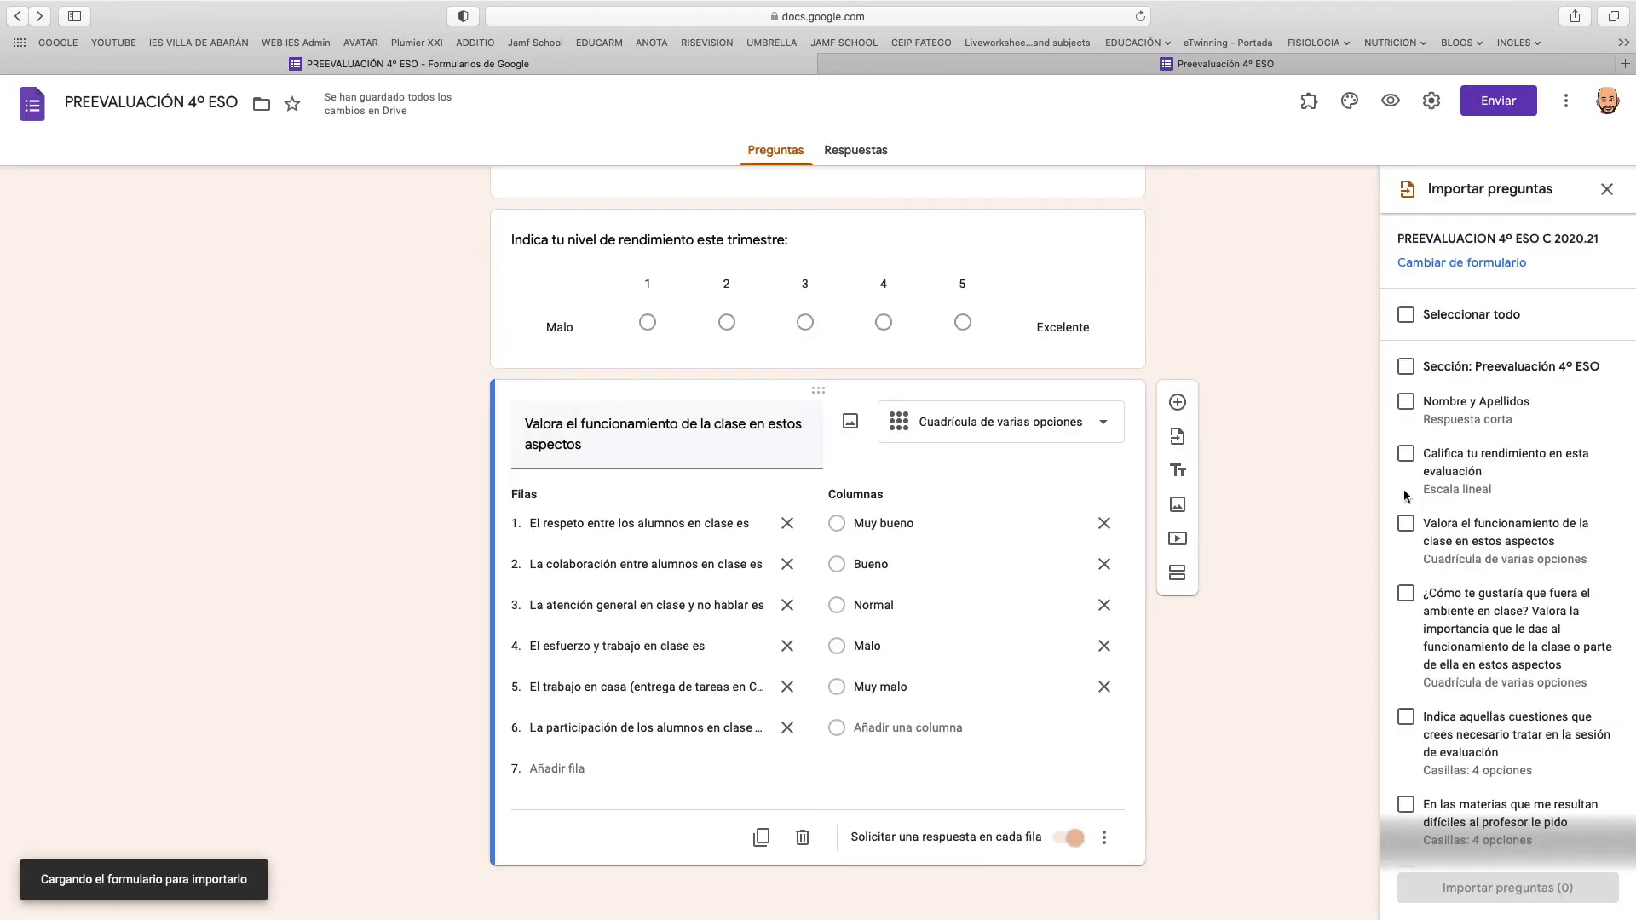
scroll(1406, 495, "down", 10)
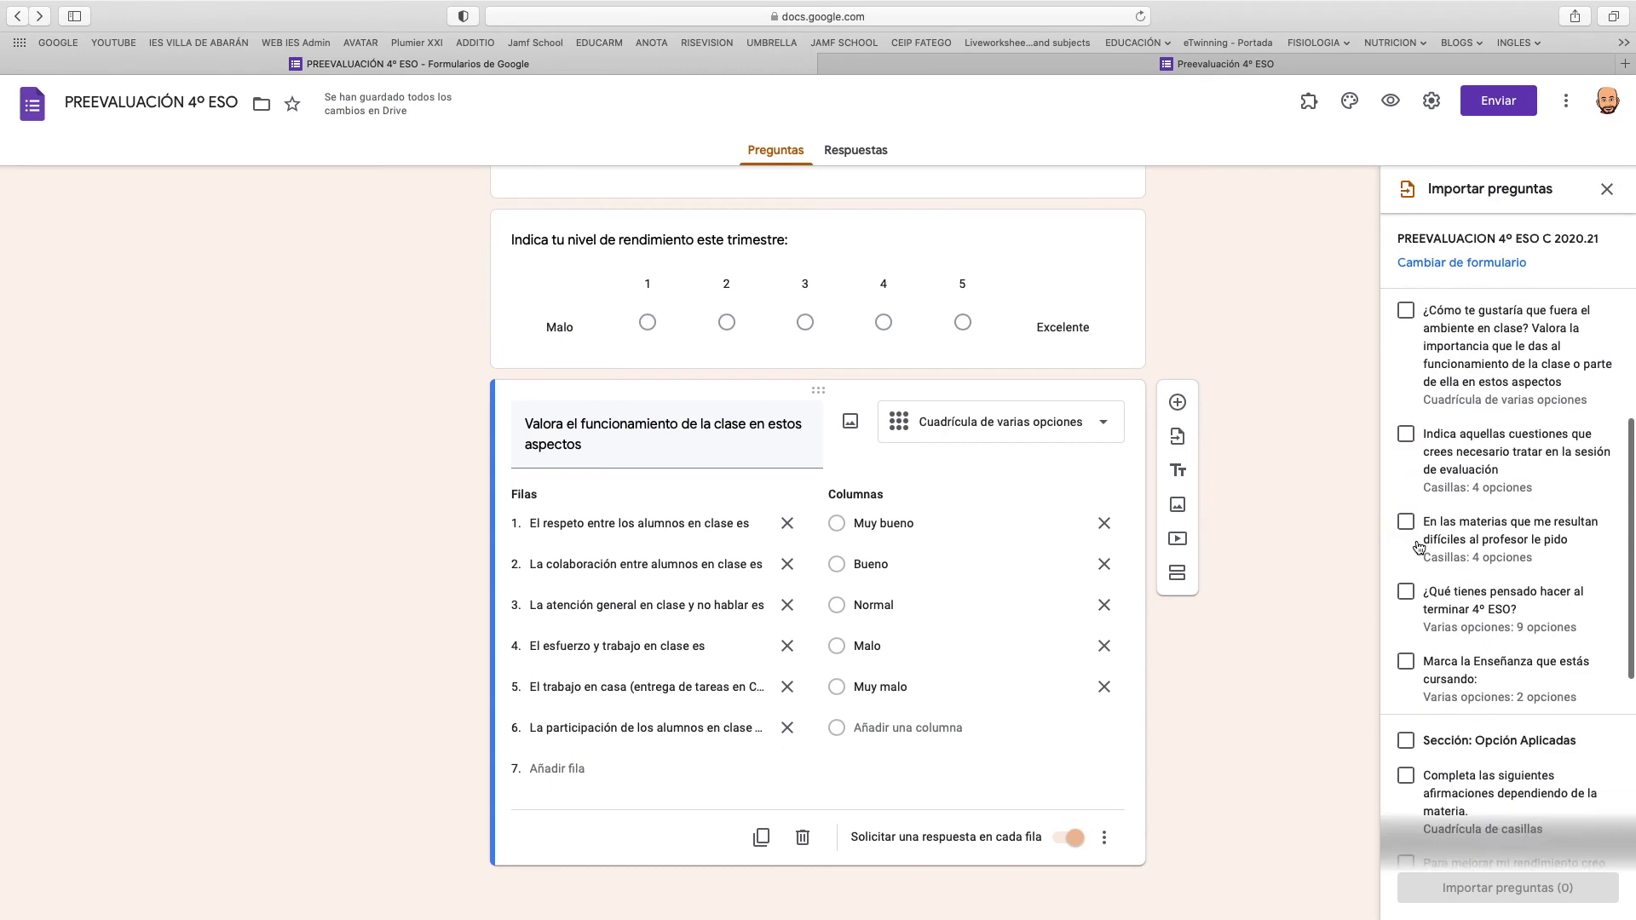
left_click(1407, 554)
left_click(1507, 888)
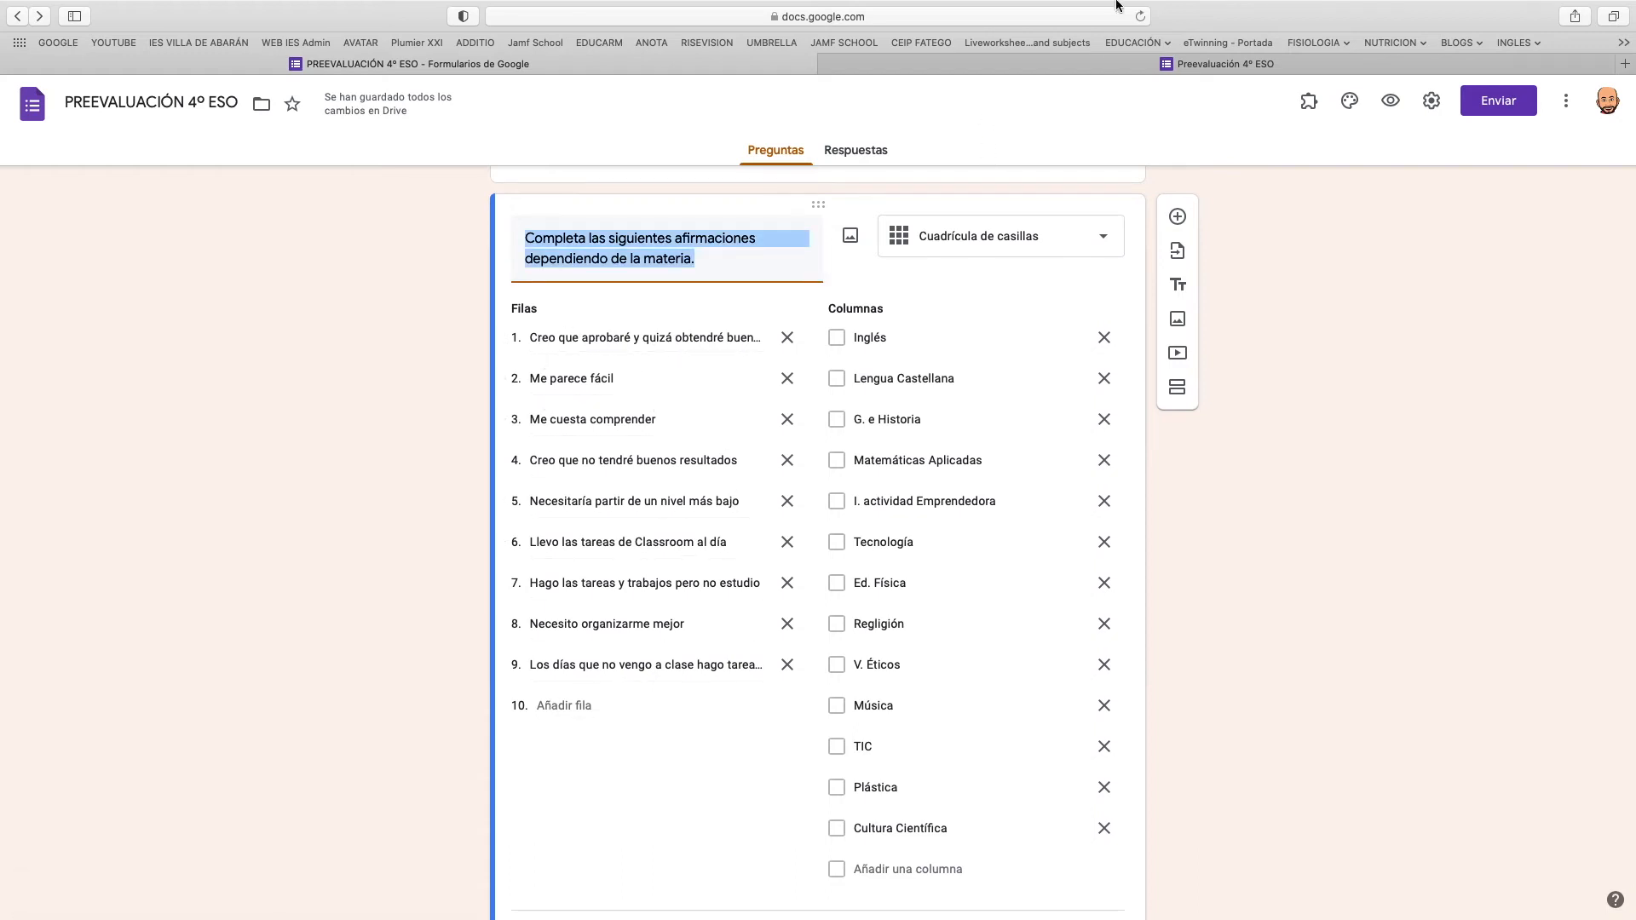
Compare the imported grid's statement rows and subject columns with the filled-in example grid in the "Preevaluación 4º ESO" form.
left_click(1071, 61)
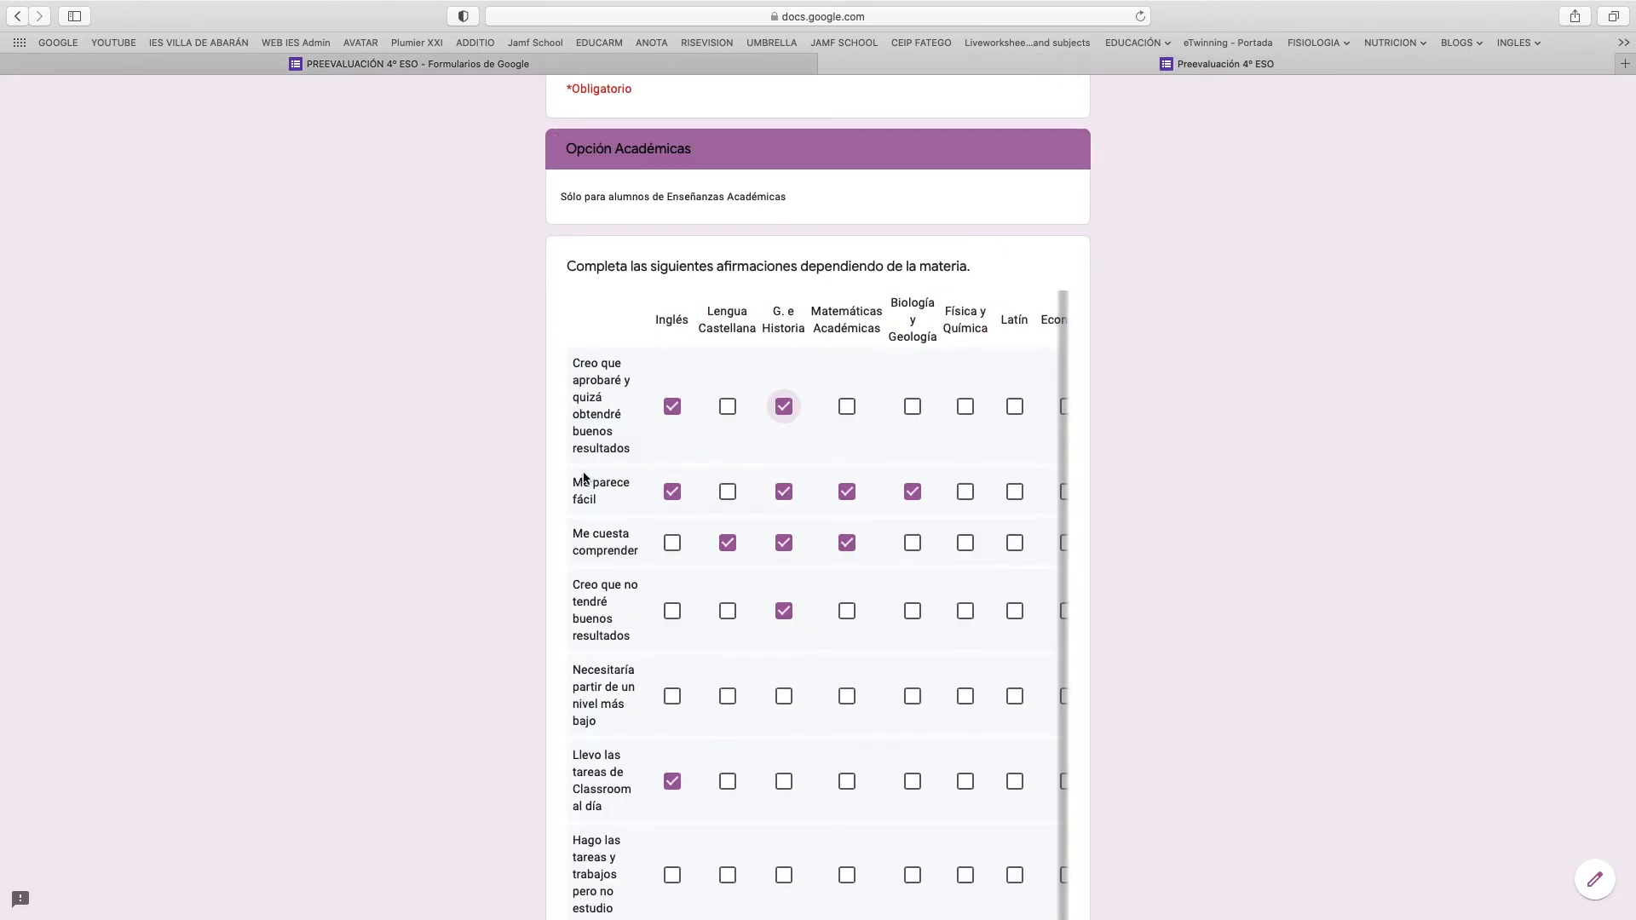
left_click(687, 60)
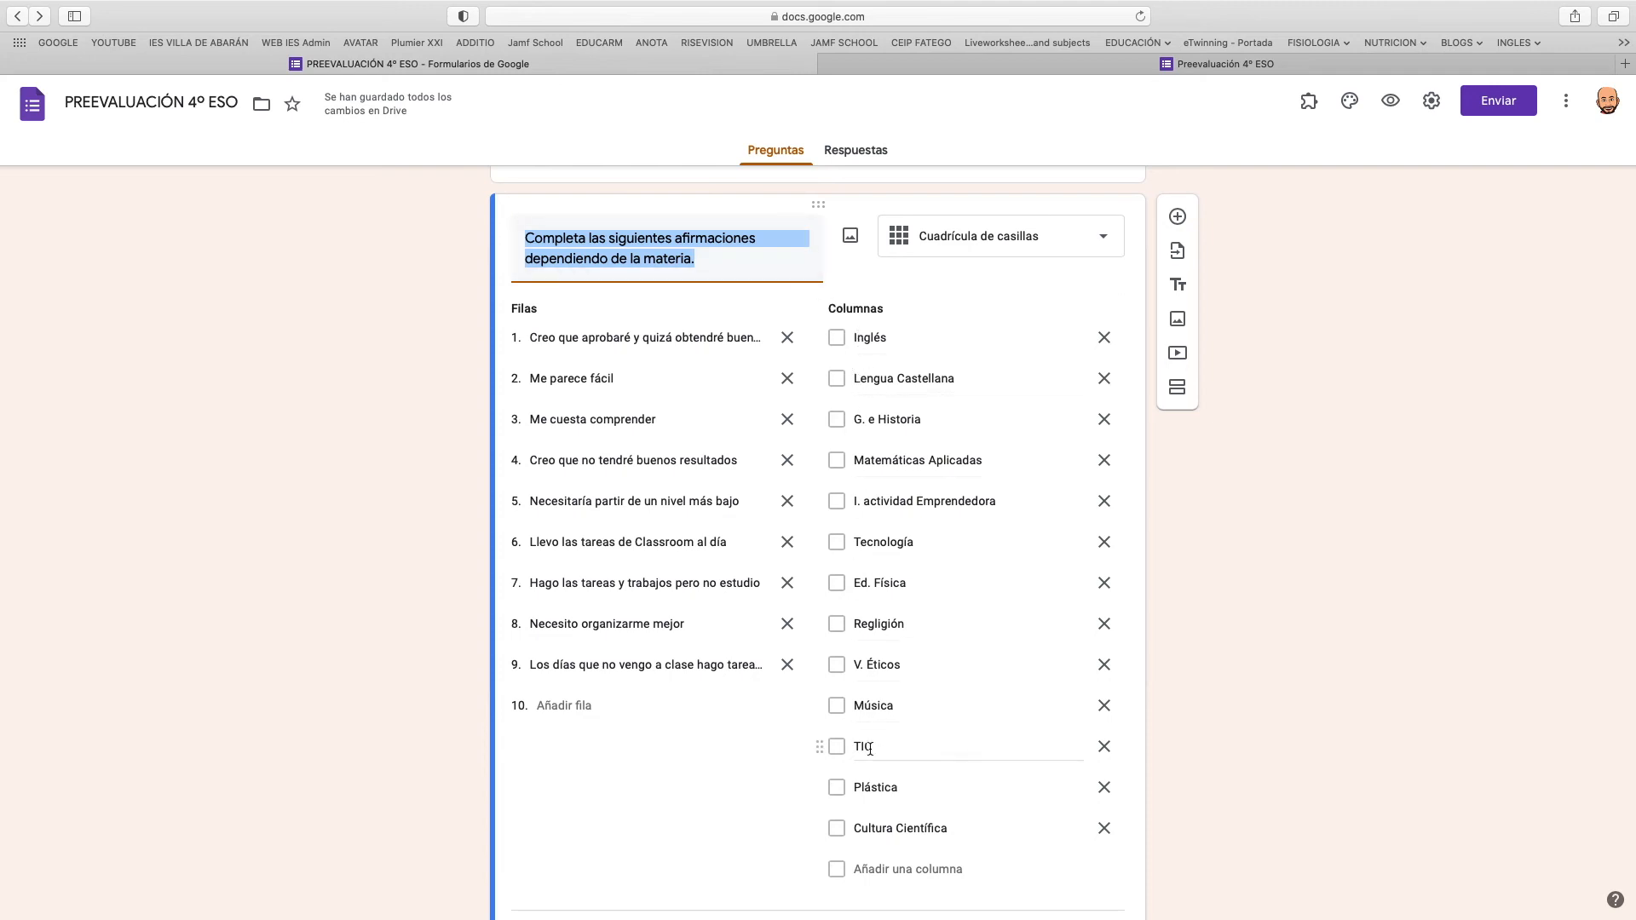
left_click(937, 67)
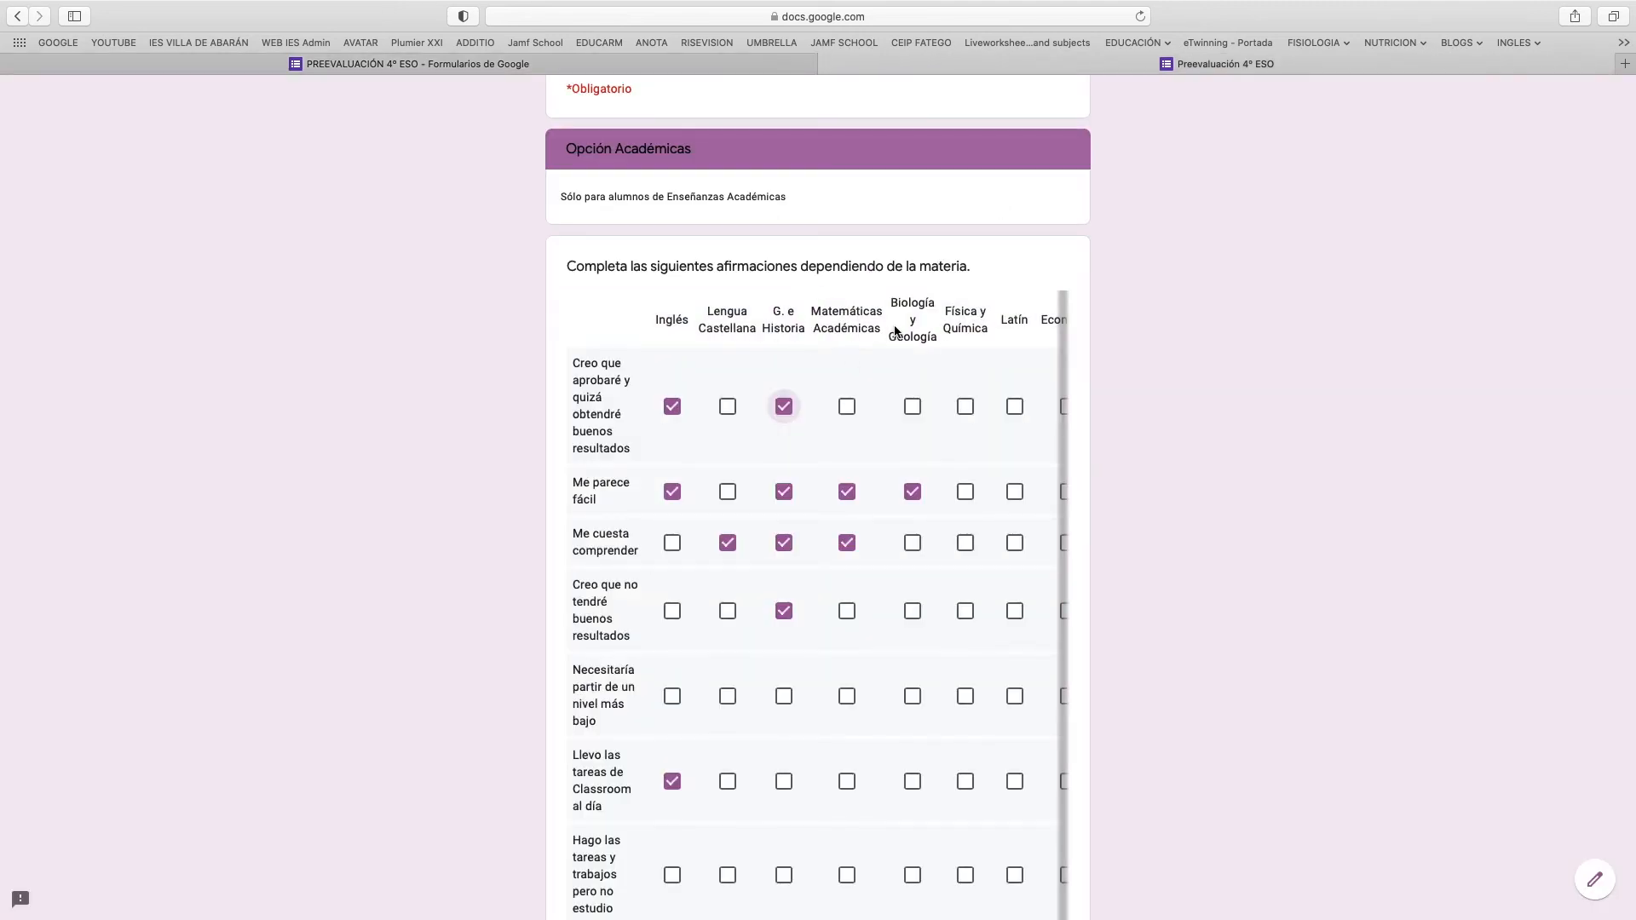
left_click(766, 67)
scroll(875, 468, "down", 3)
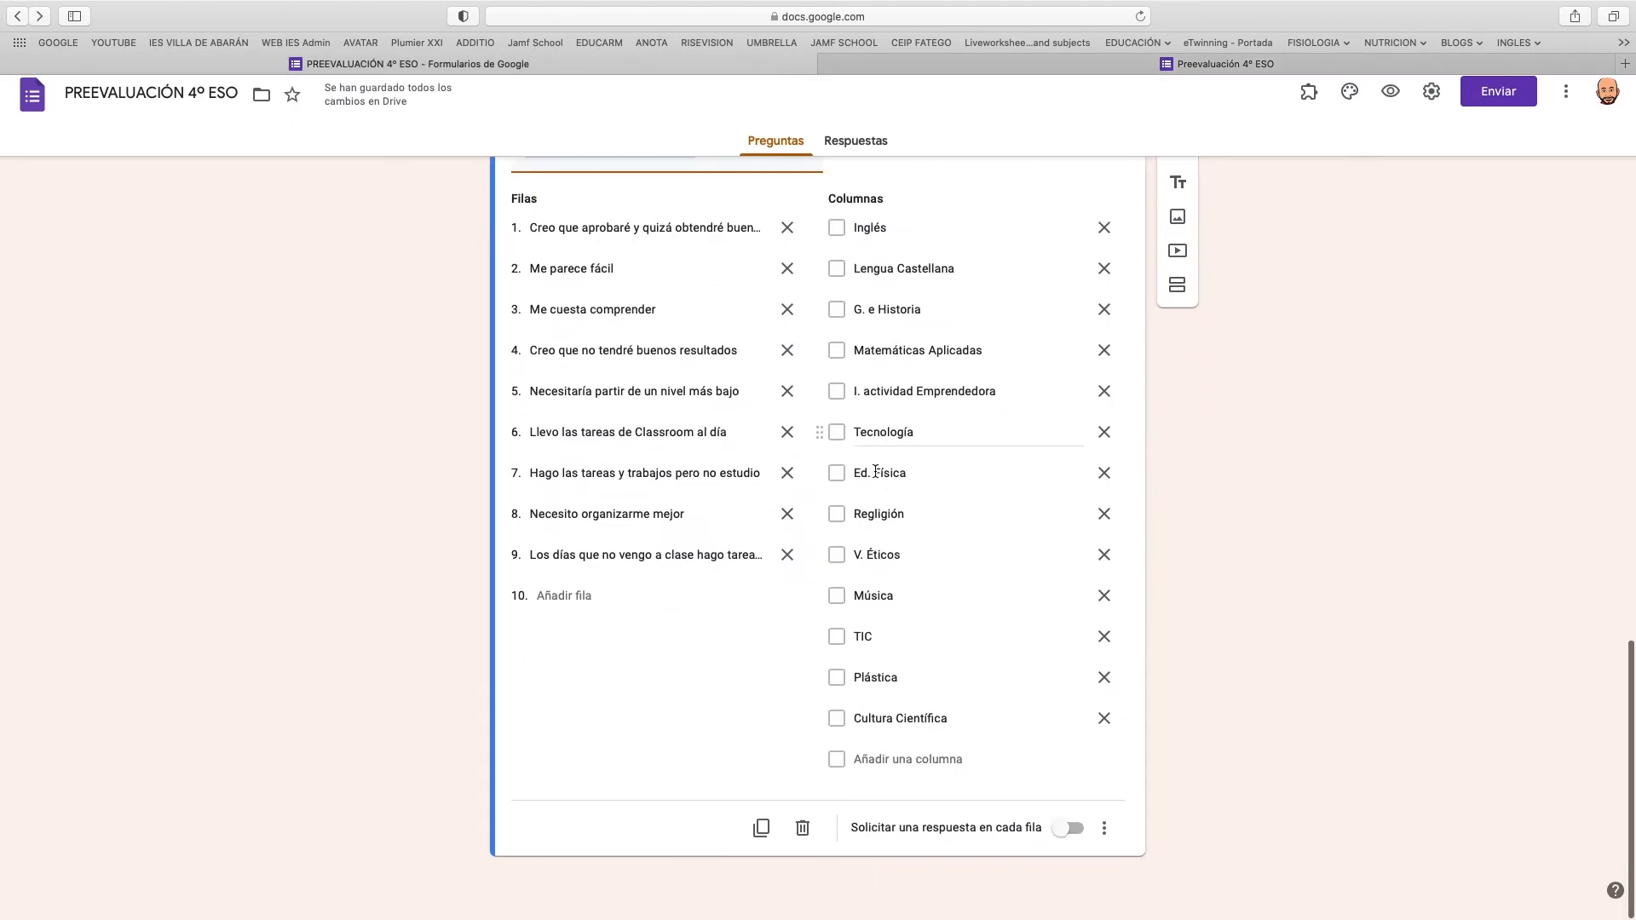
Review the imported checkbox grid's extra response options and the question types available for a new question.
left_click(1104, 837)
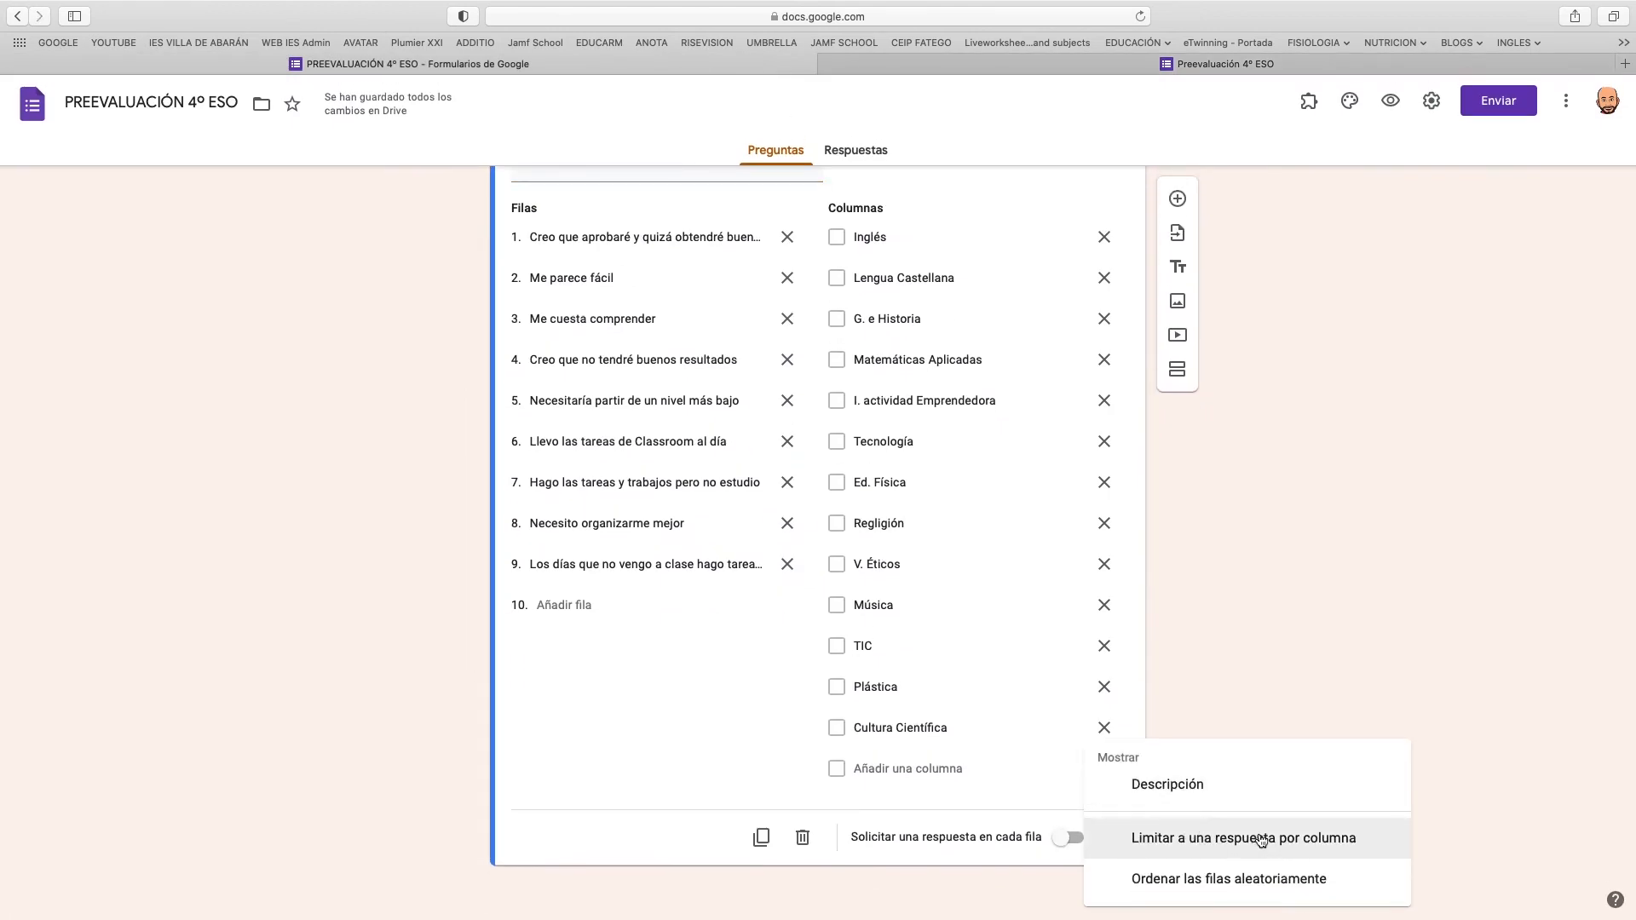
left_click(1200, 591)
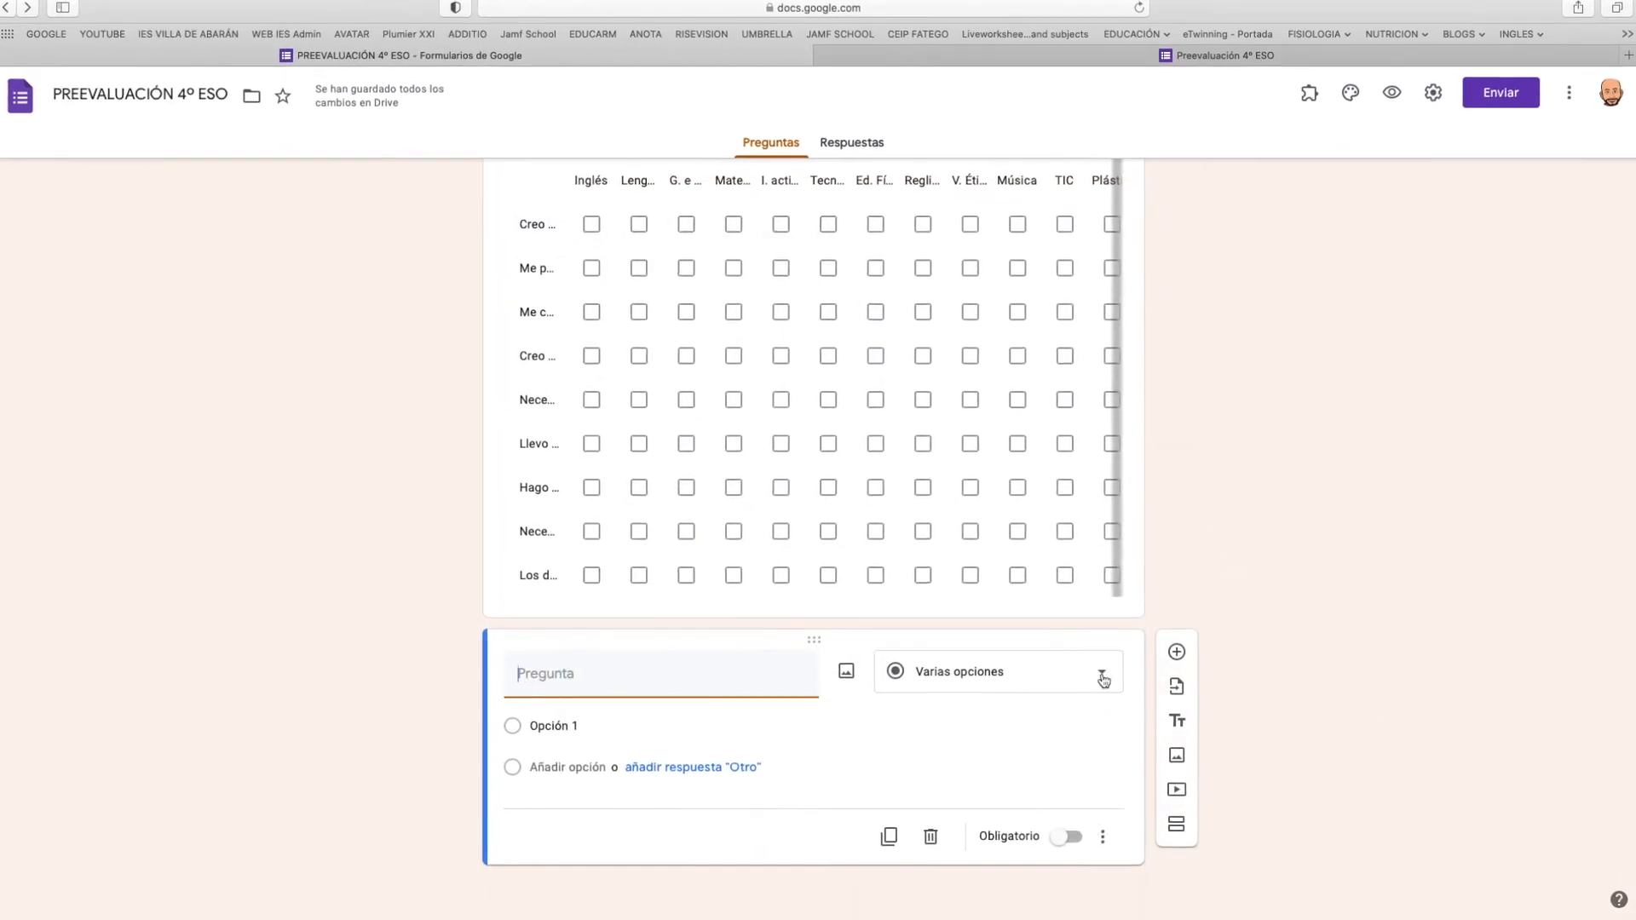
left_click(1103, 679)
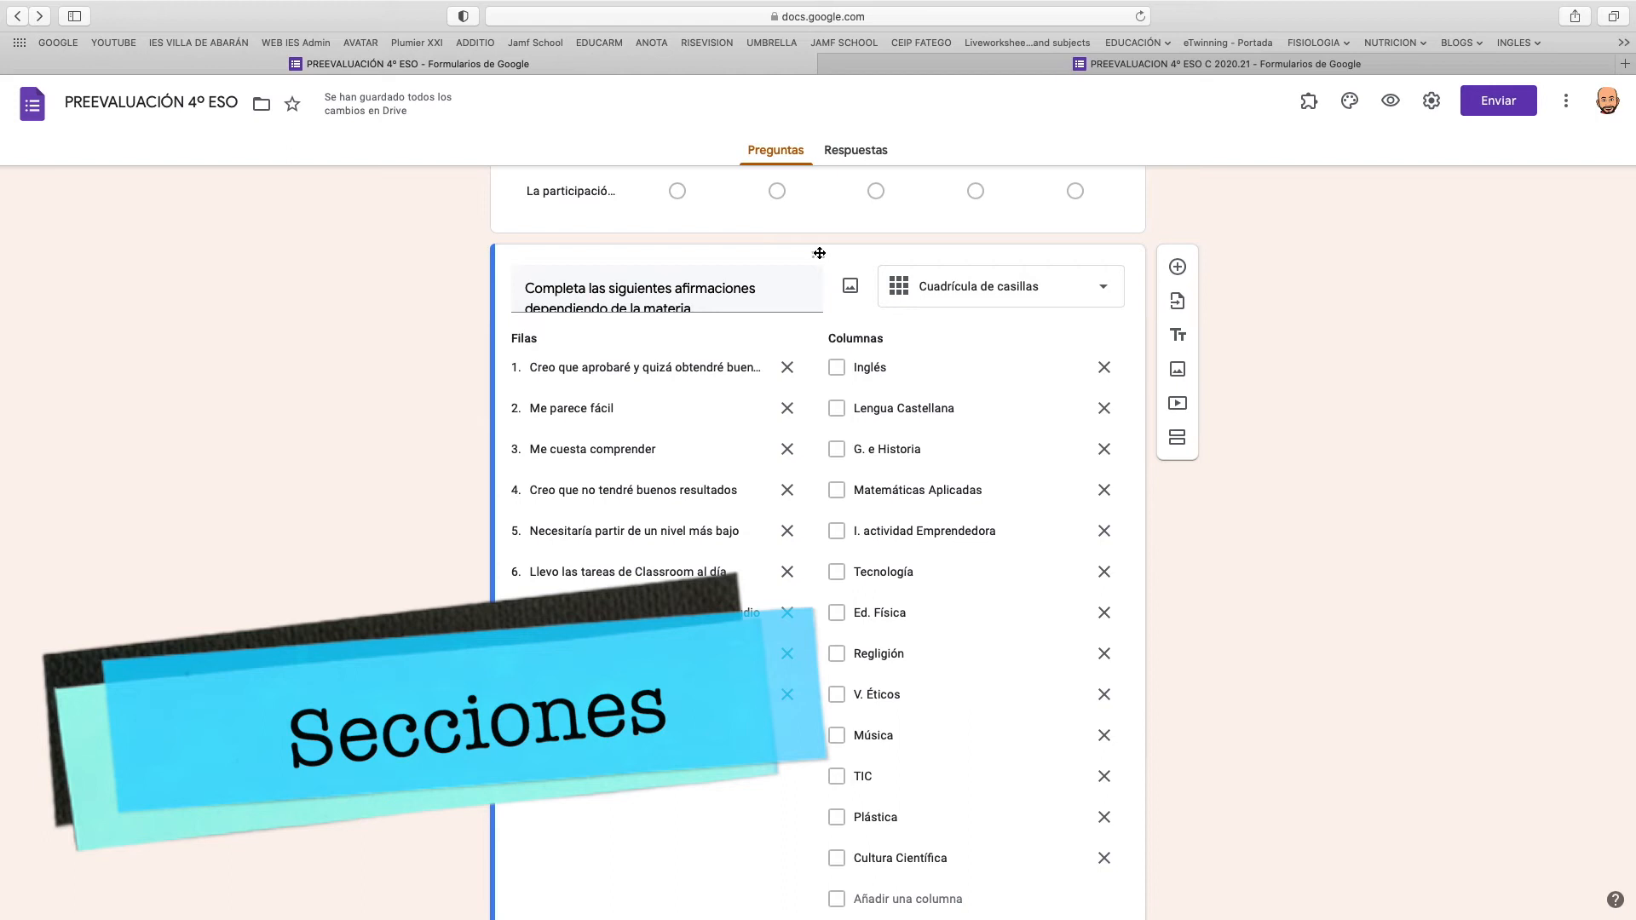
Add a new section after the checkbox grid question and title it "SECCIÓN 2".
left_click(1177, 439)
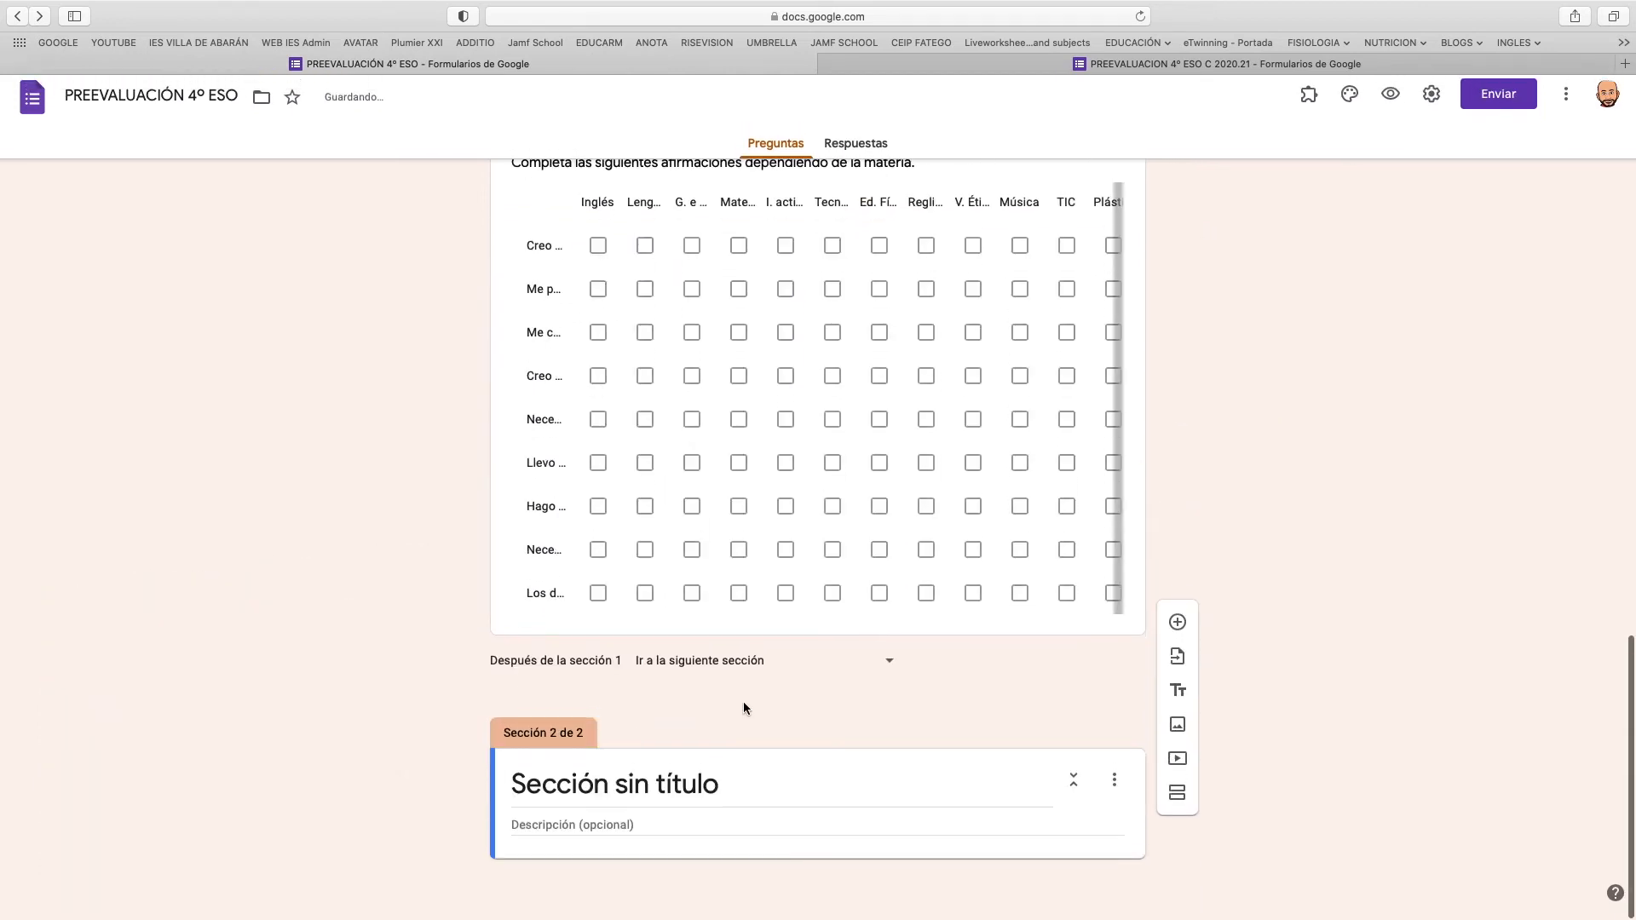
left_click(704, 789)
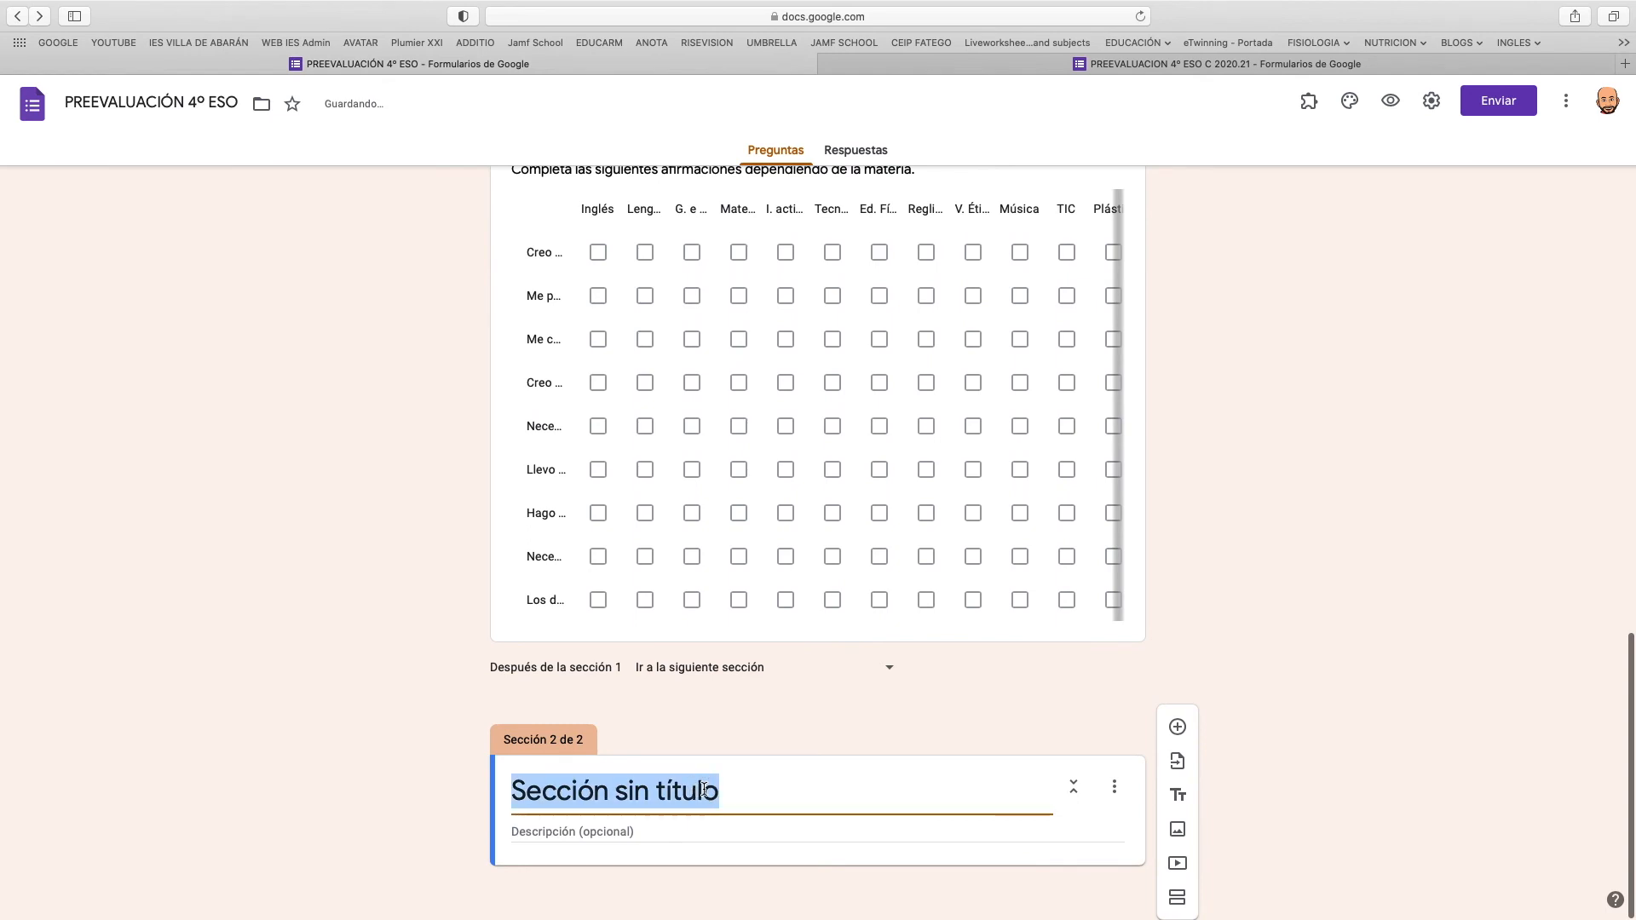
type("SECCIÓN 2")
left_click(375, 745)
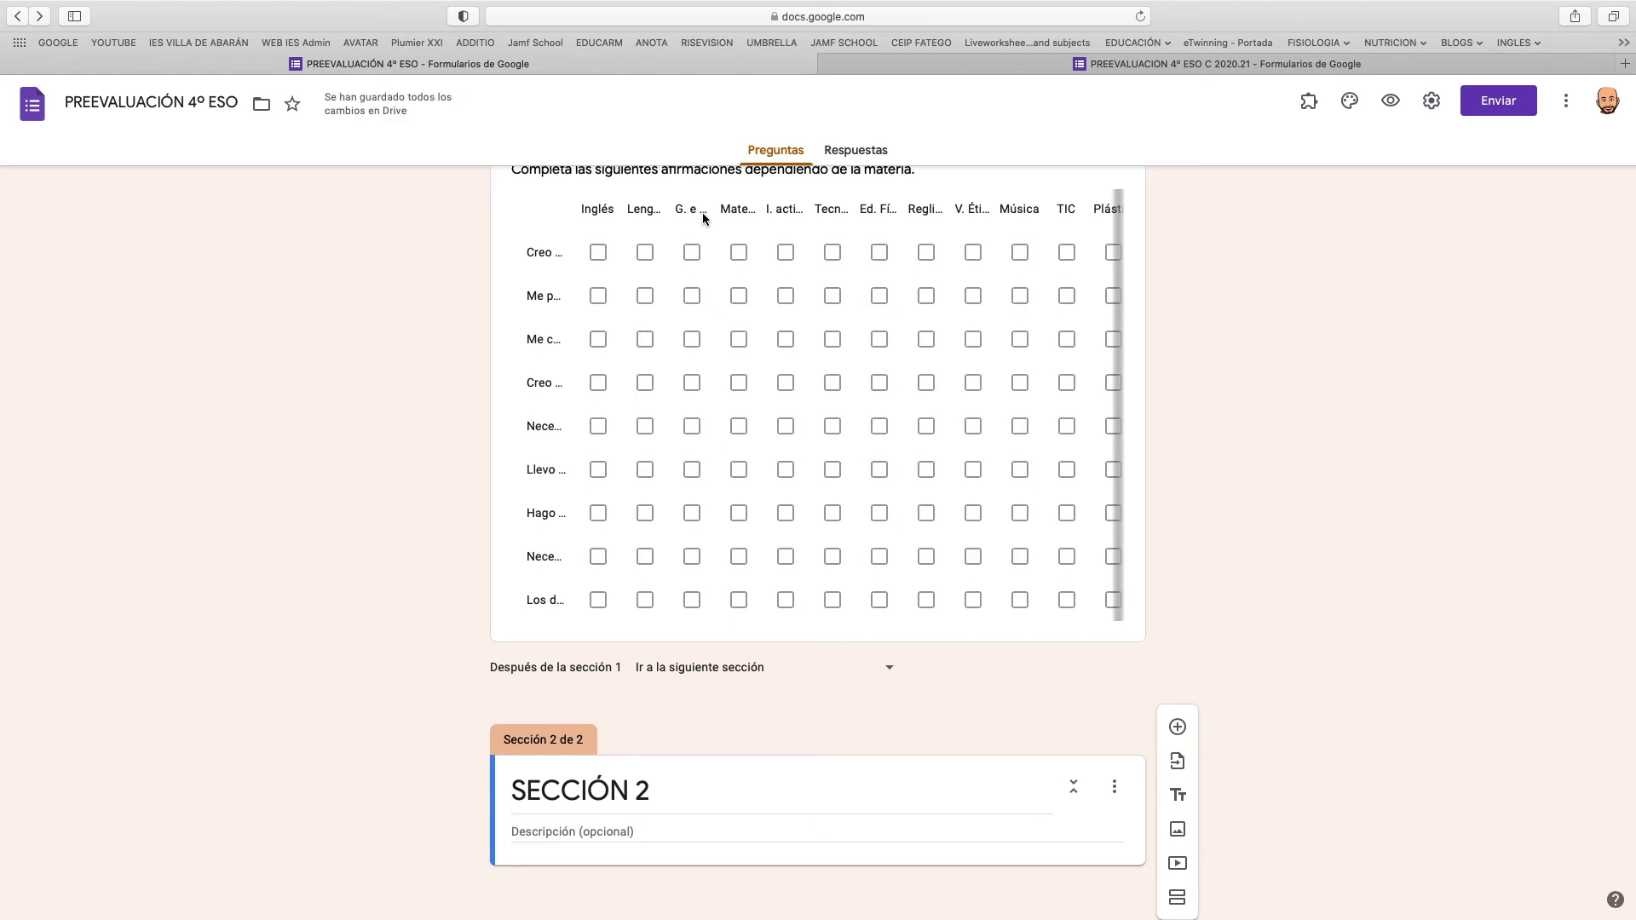
Review the form's two sections and the destinations available after section 1, without changing the current choice.
scroll(719, 430, "up", 20)
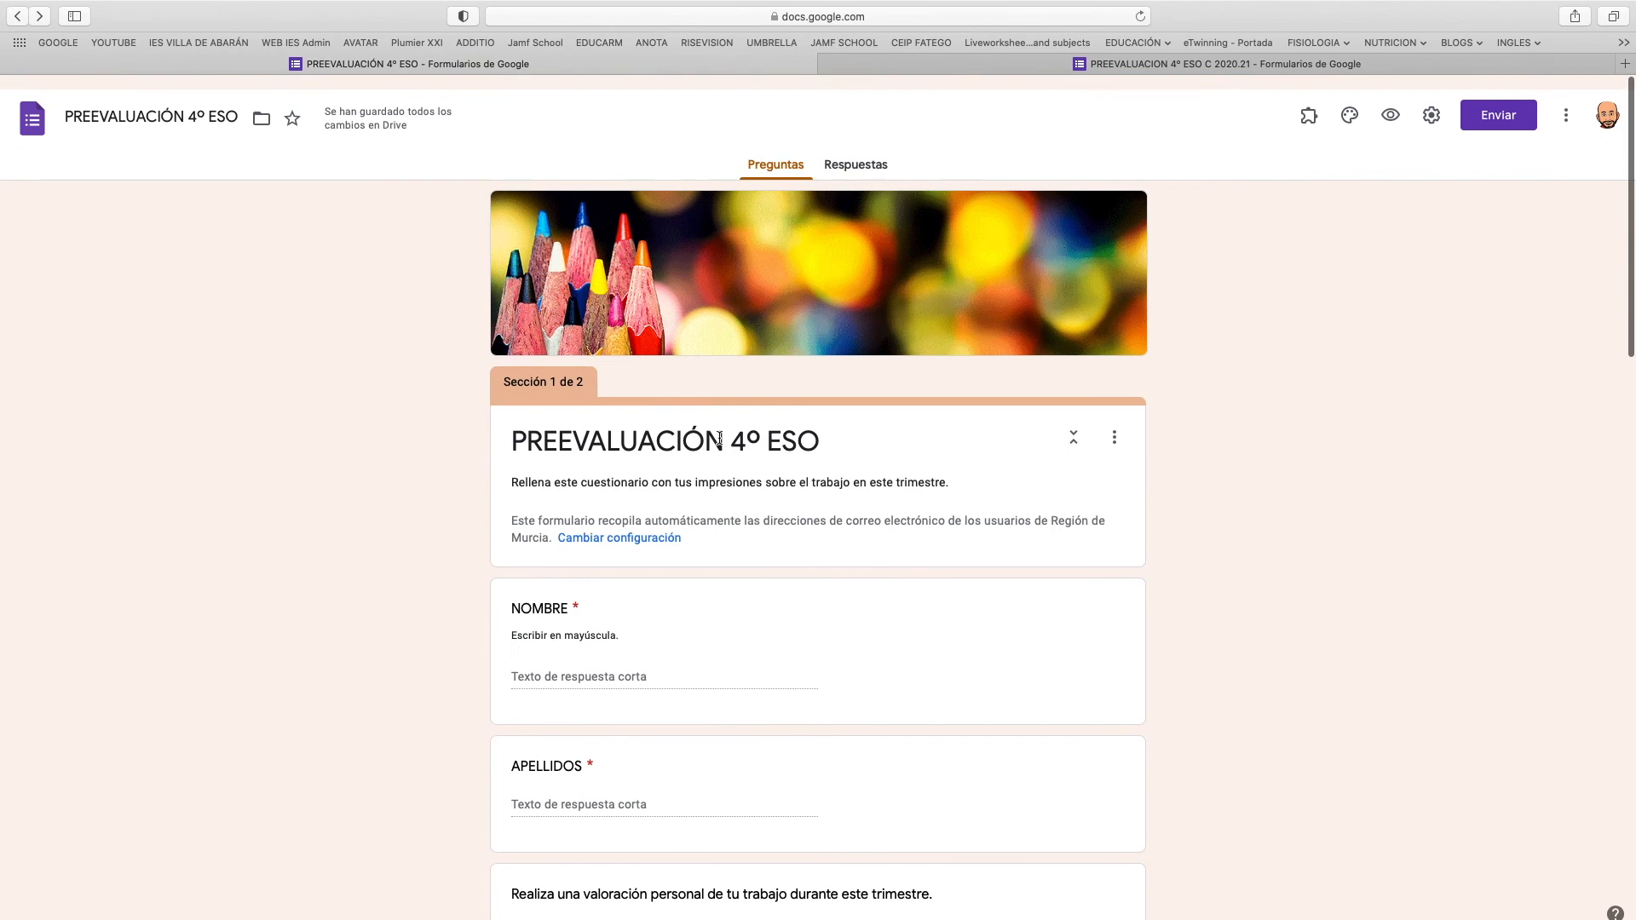
scroll(664, 473, "down", 20)
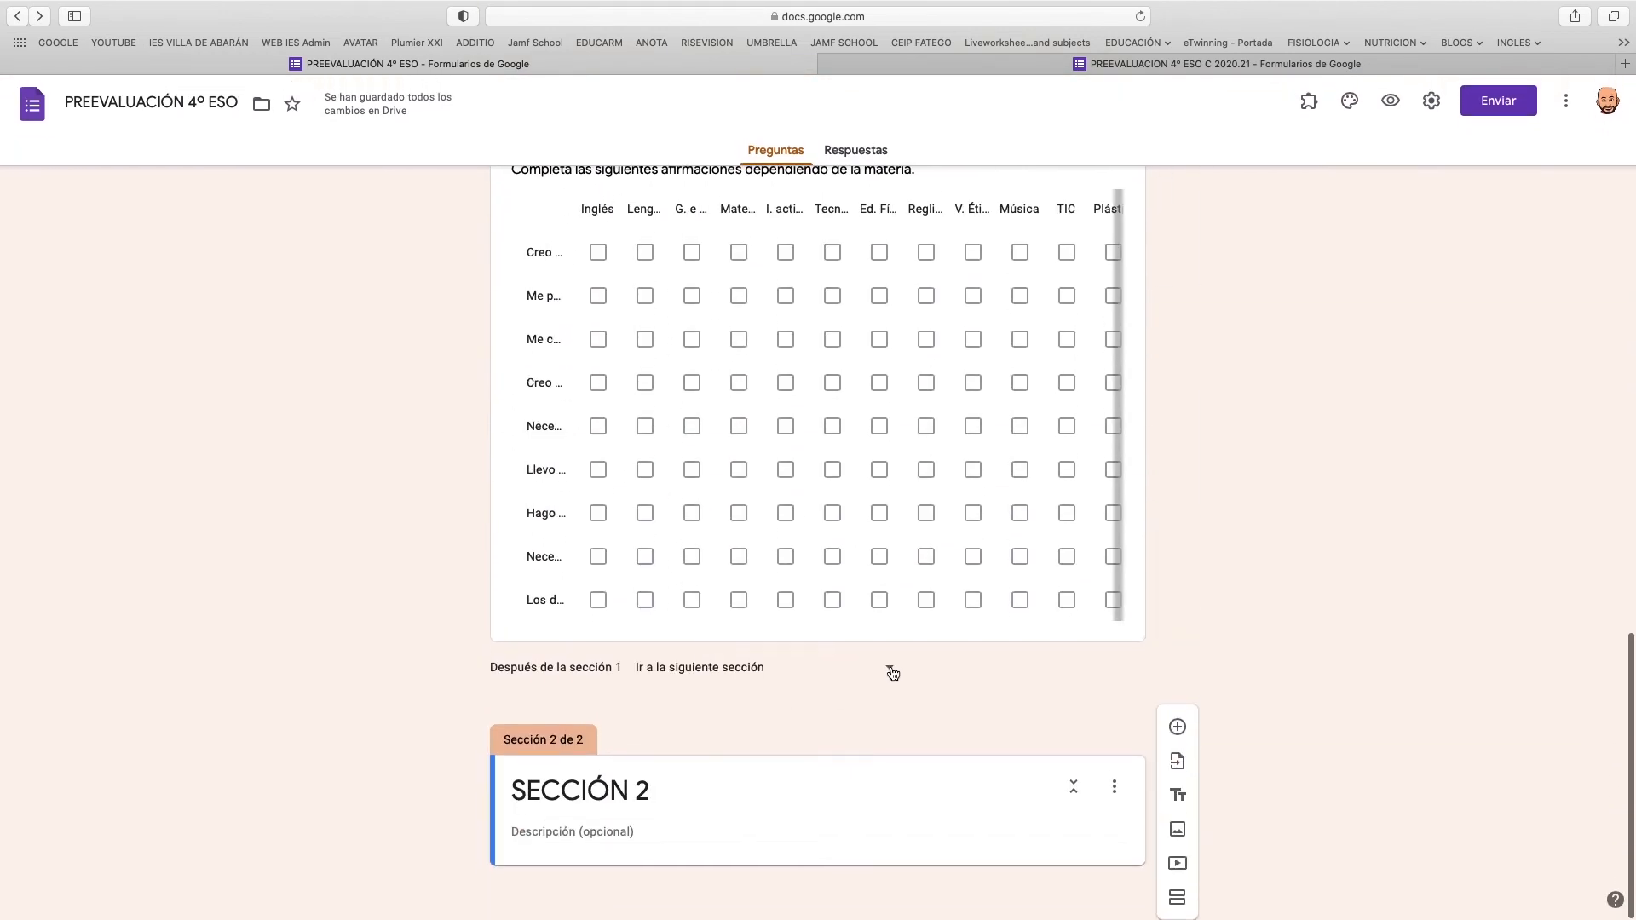
left_click(888, 673)
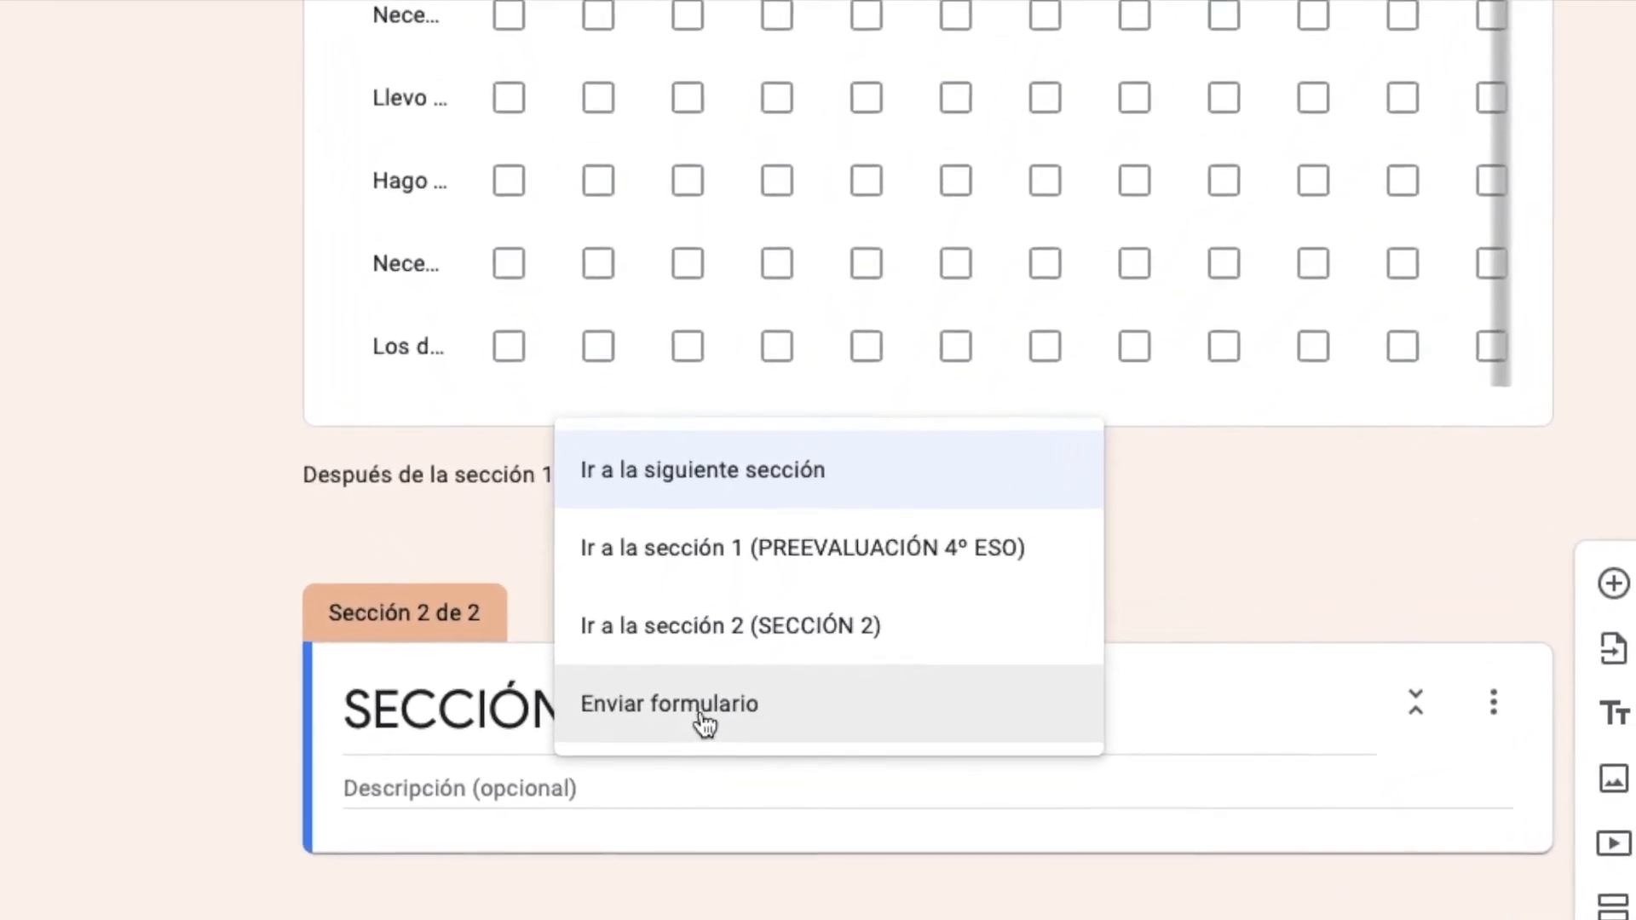
left_click(1321, 458)
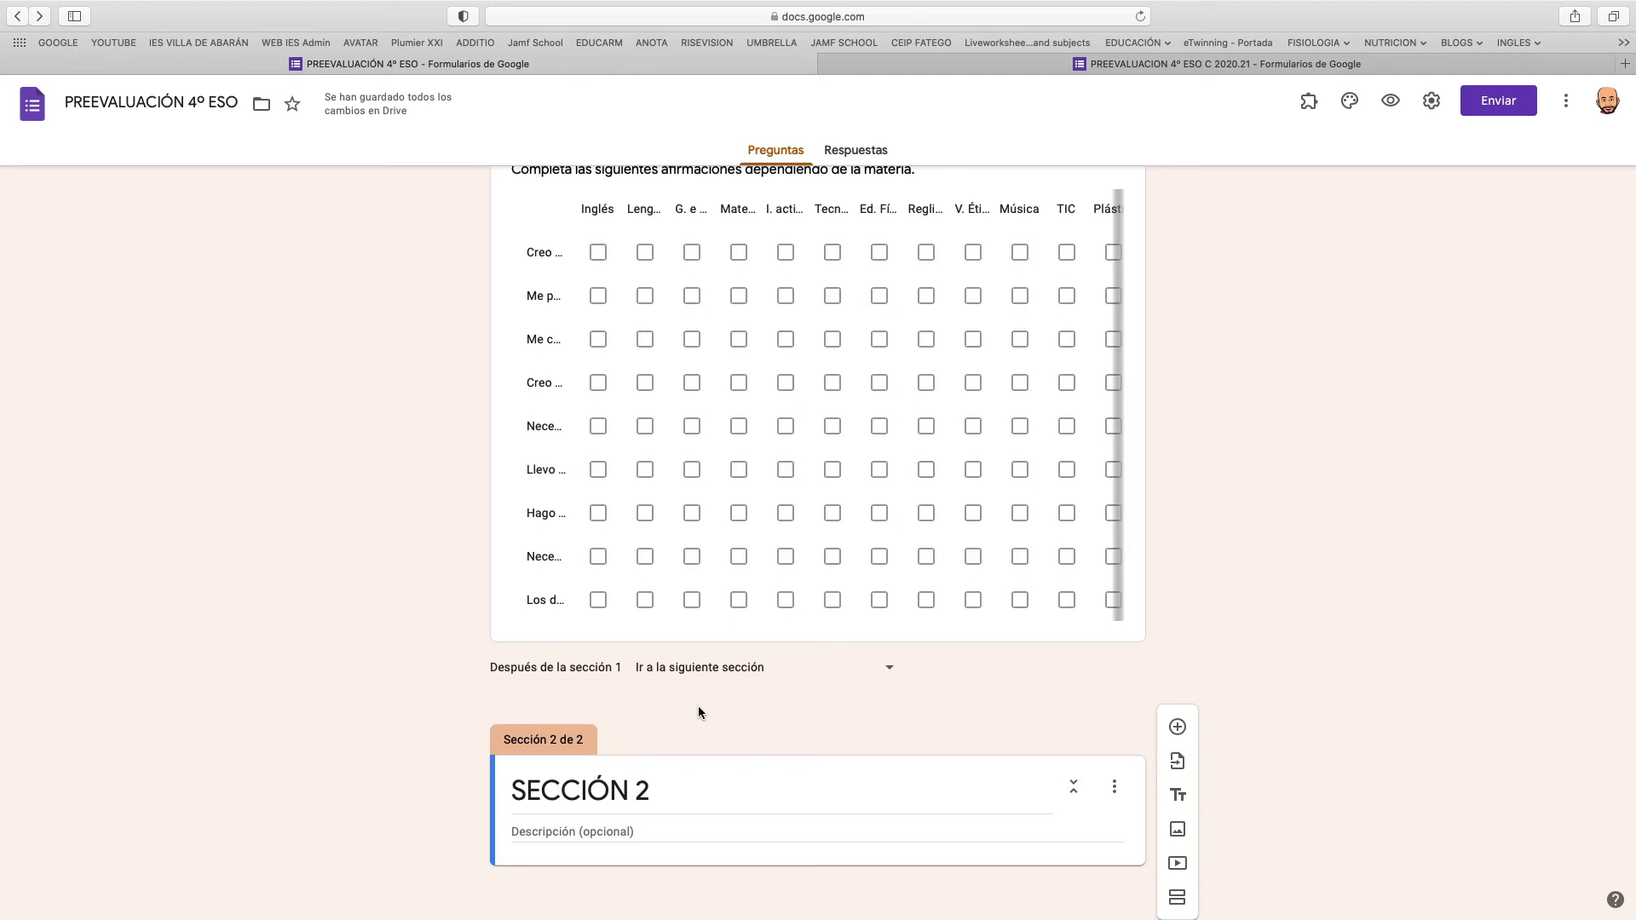
Find the "Marca la Enseñanza que estás cursando:" question in the PREEVALUACION 4º ESO C 2020.21 form and examine each option's section destination.
left_click(1093, 68)
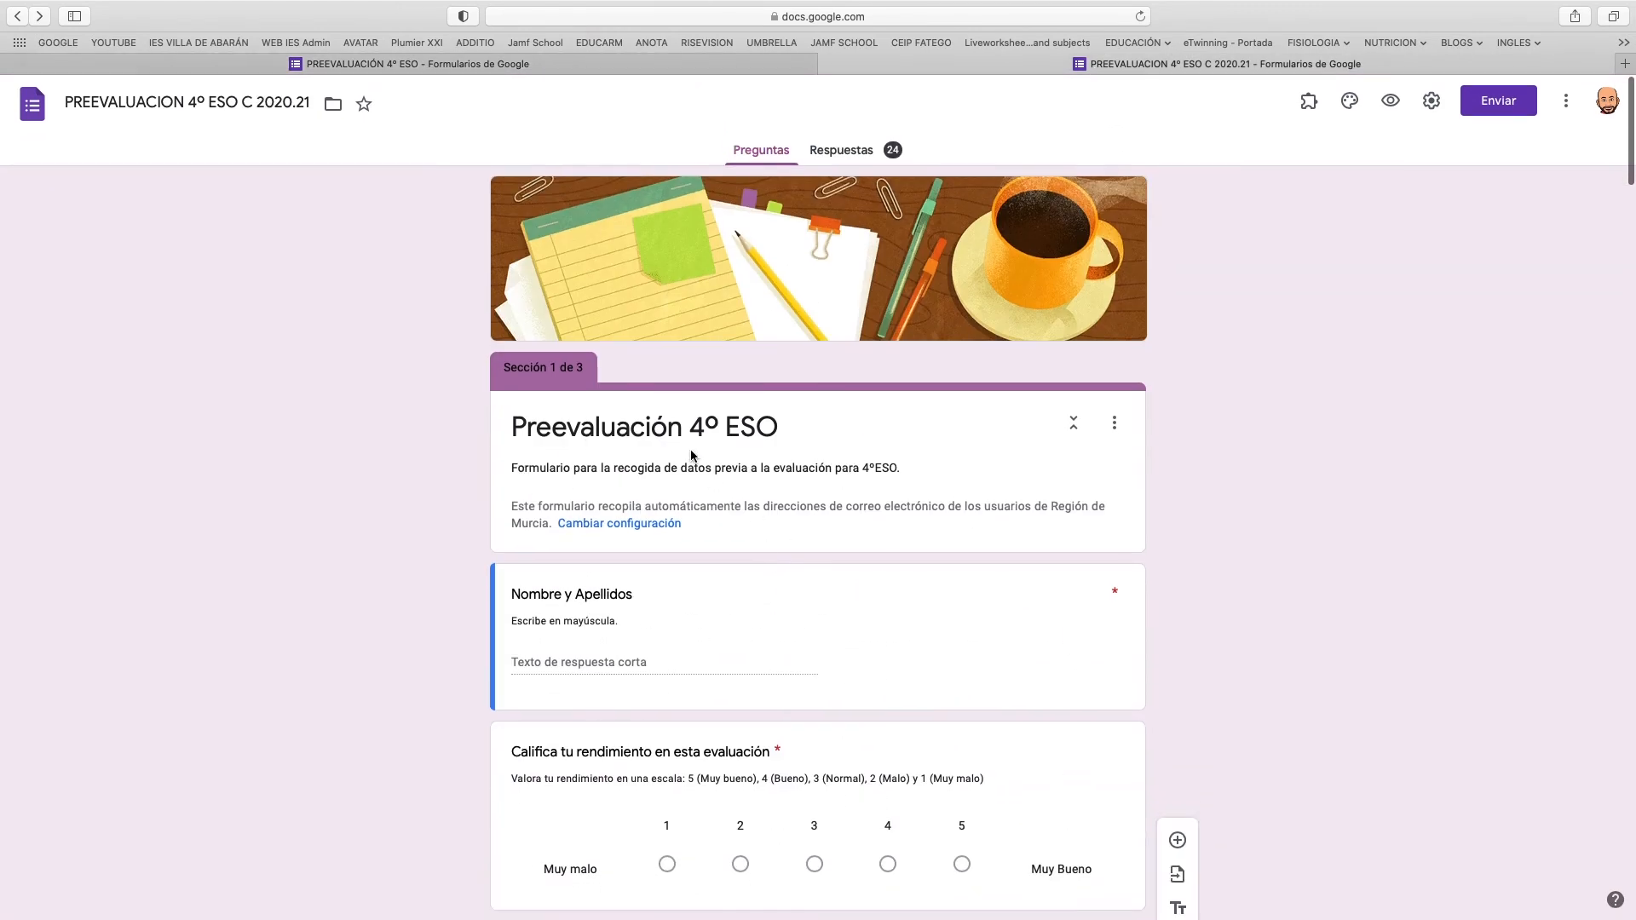
scroll(816, 604, "down", 20)
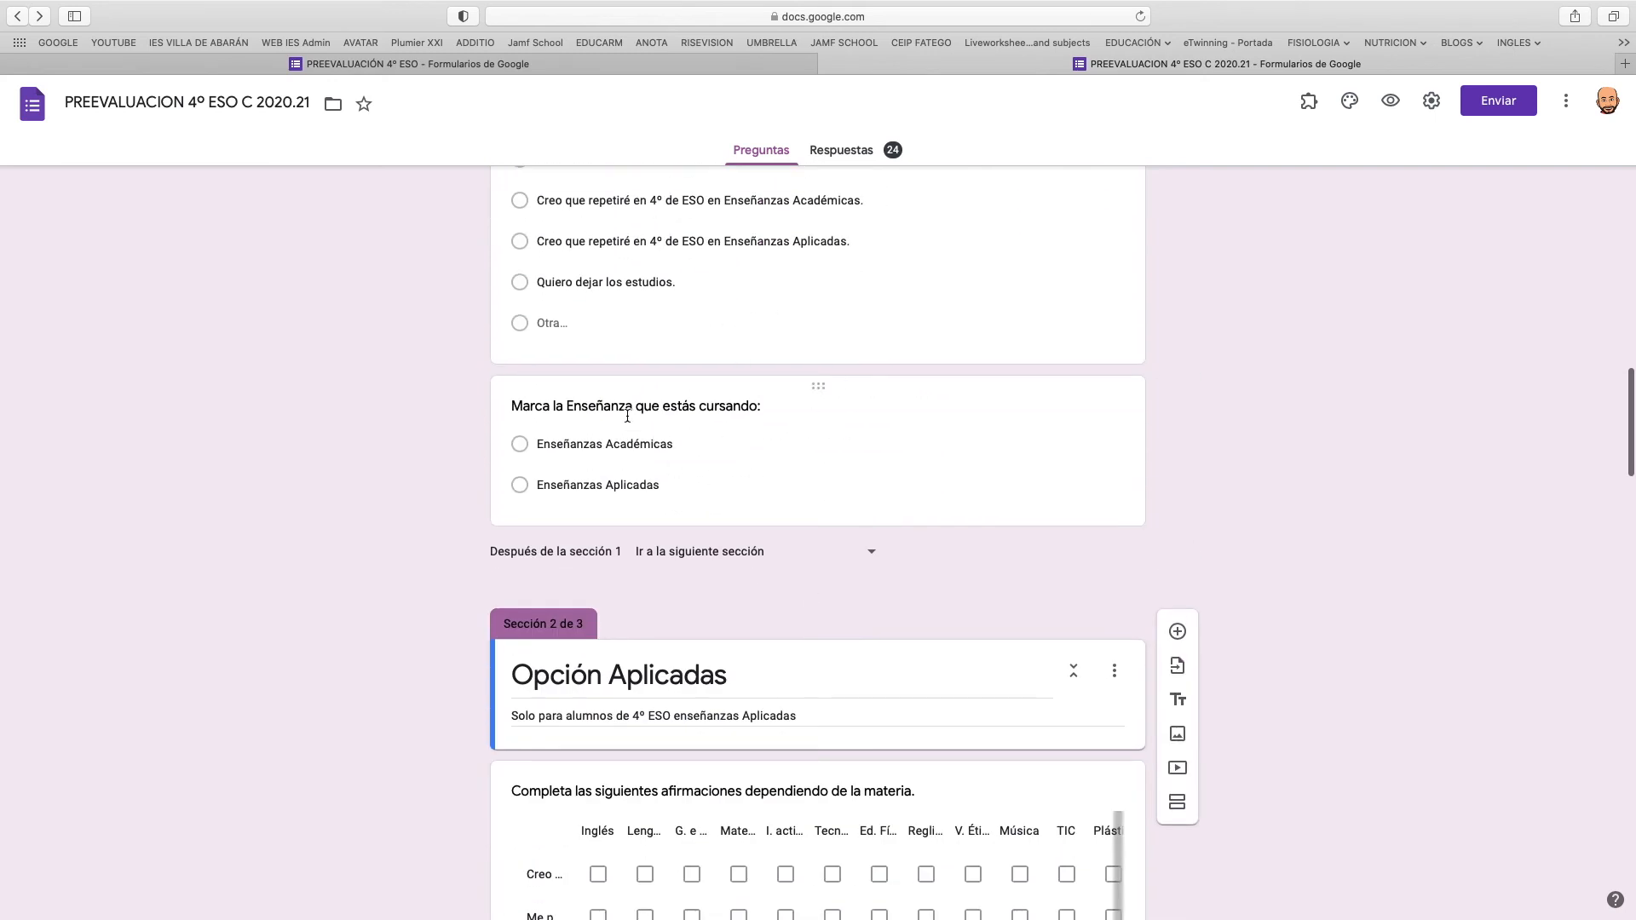
left_click(820, 388)
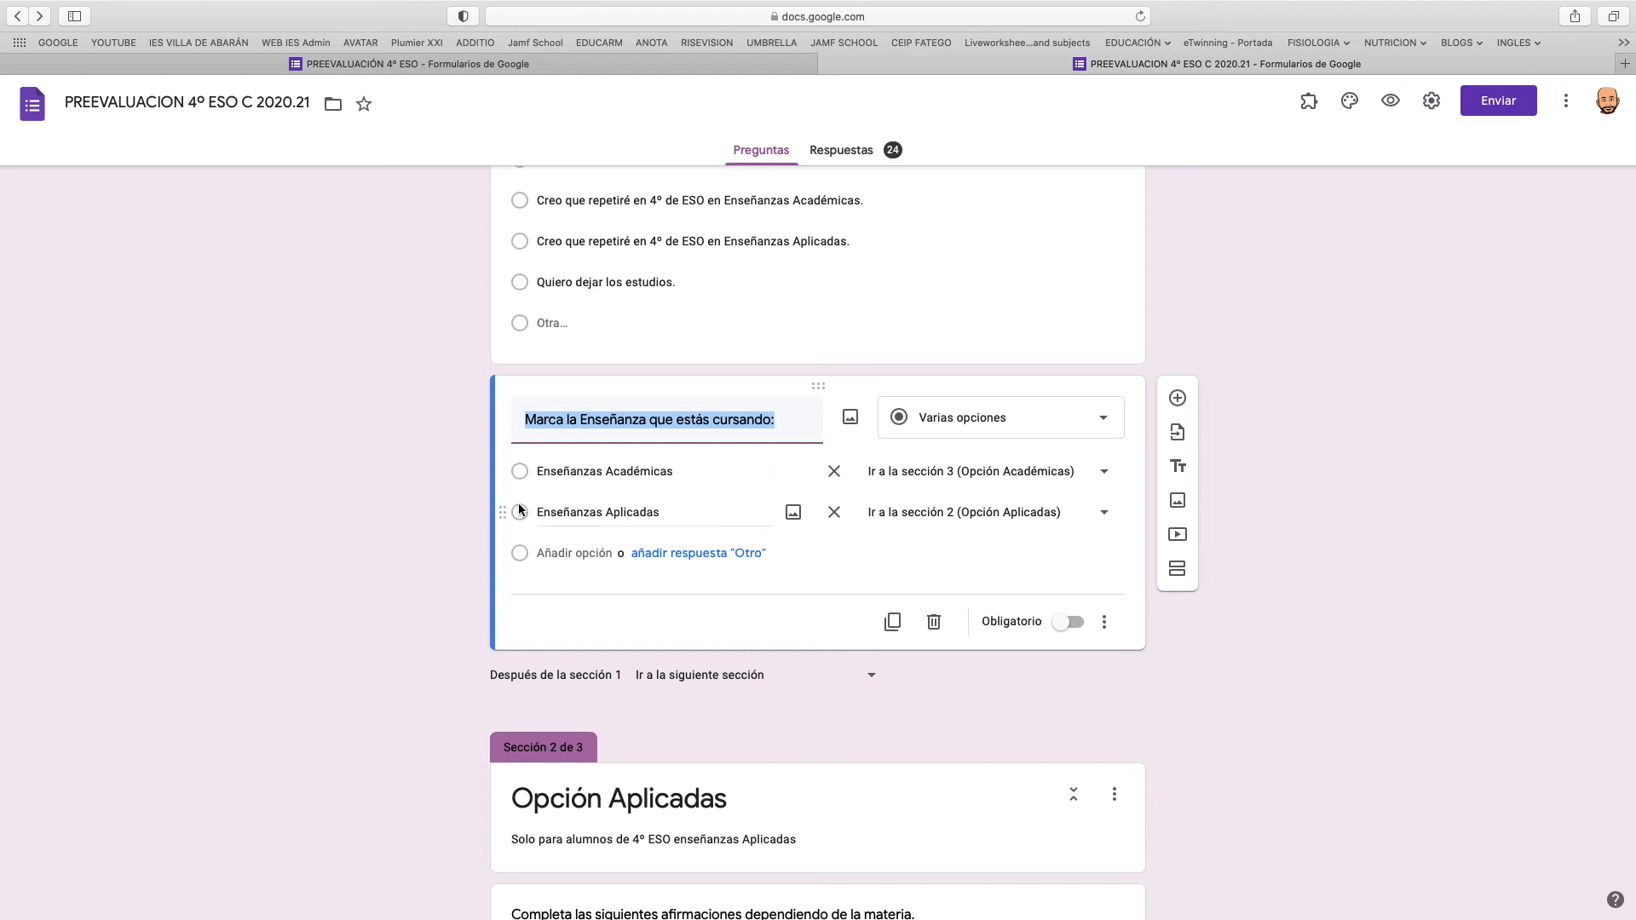
Turn "Ir a la sección según la respuesta" off and back on for the "Marca la Enseñanza que estás cursando:" question.
left_click(1104, 624)
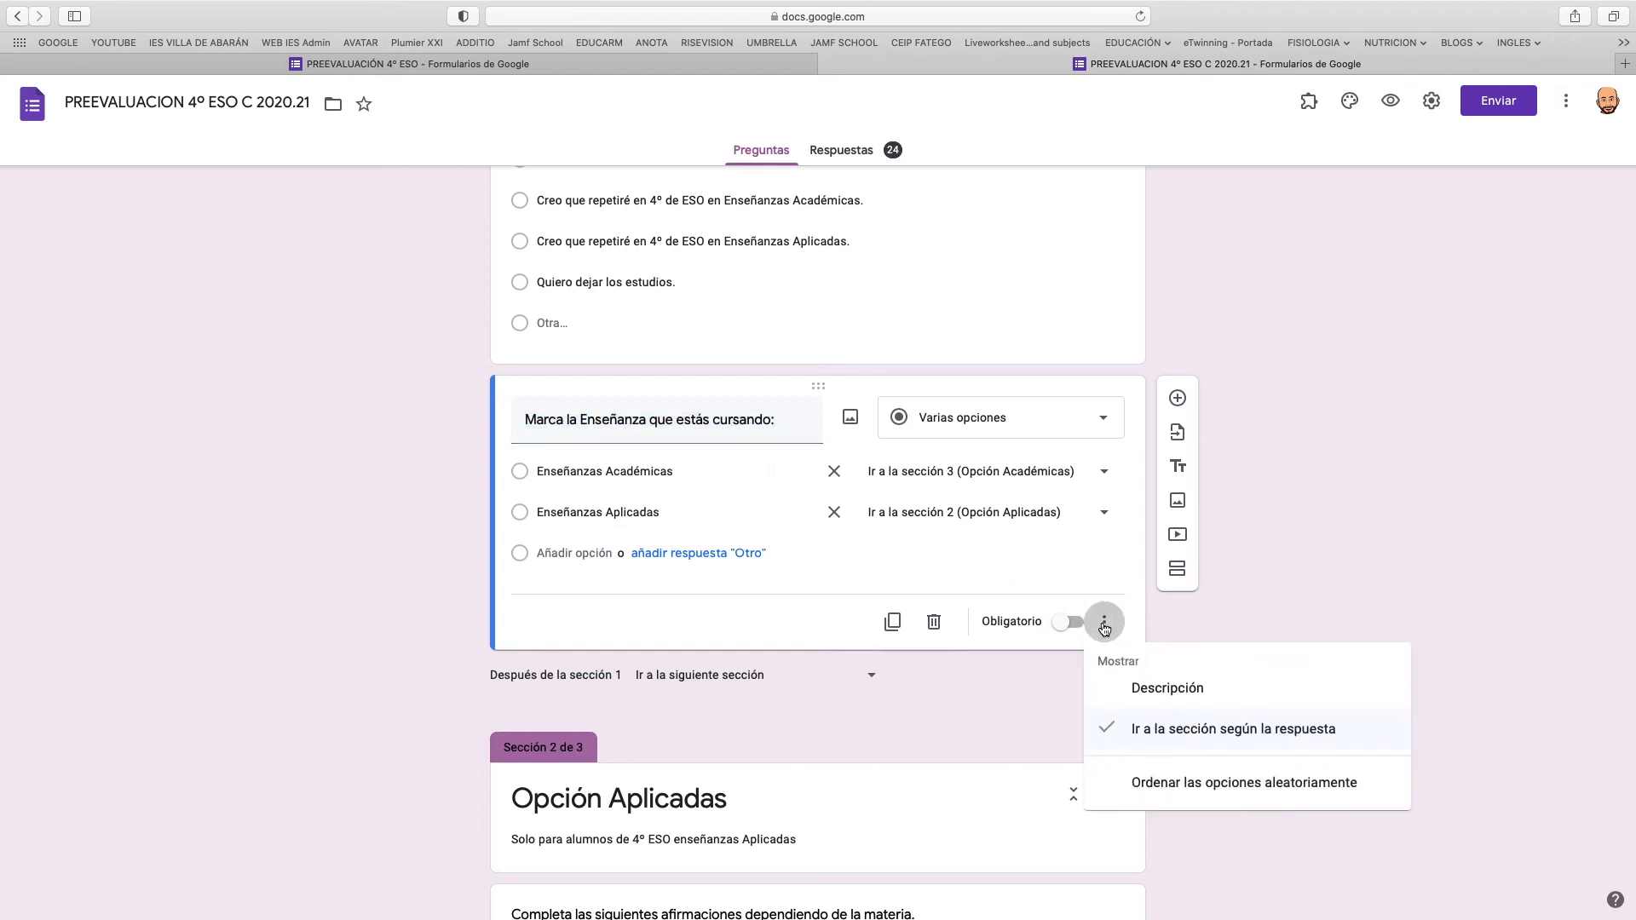
left_click(1204, 734)
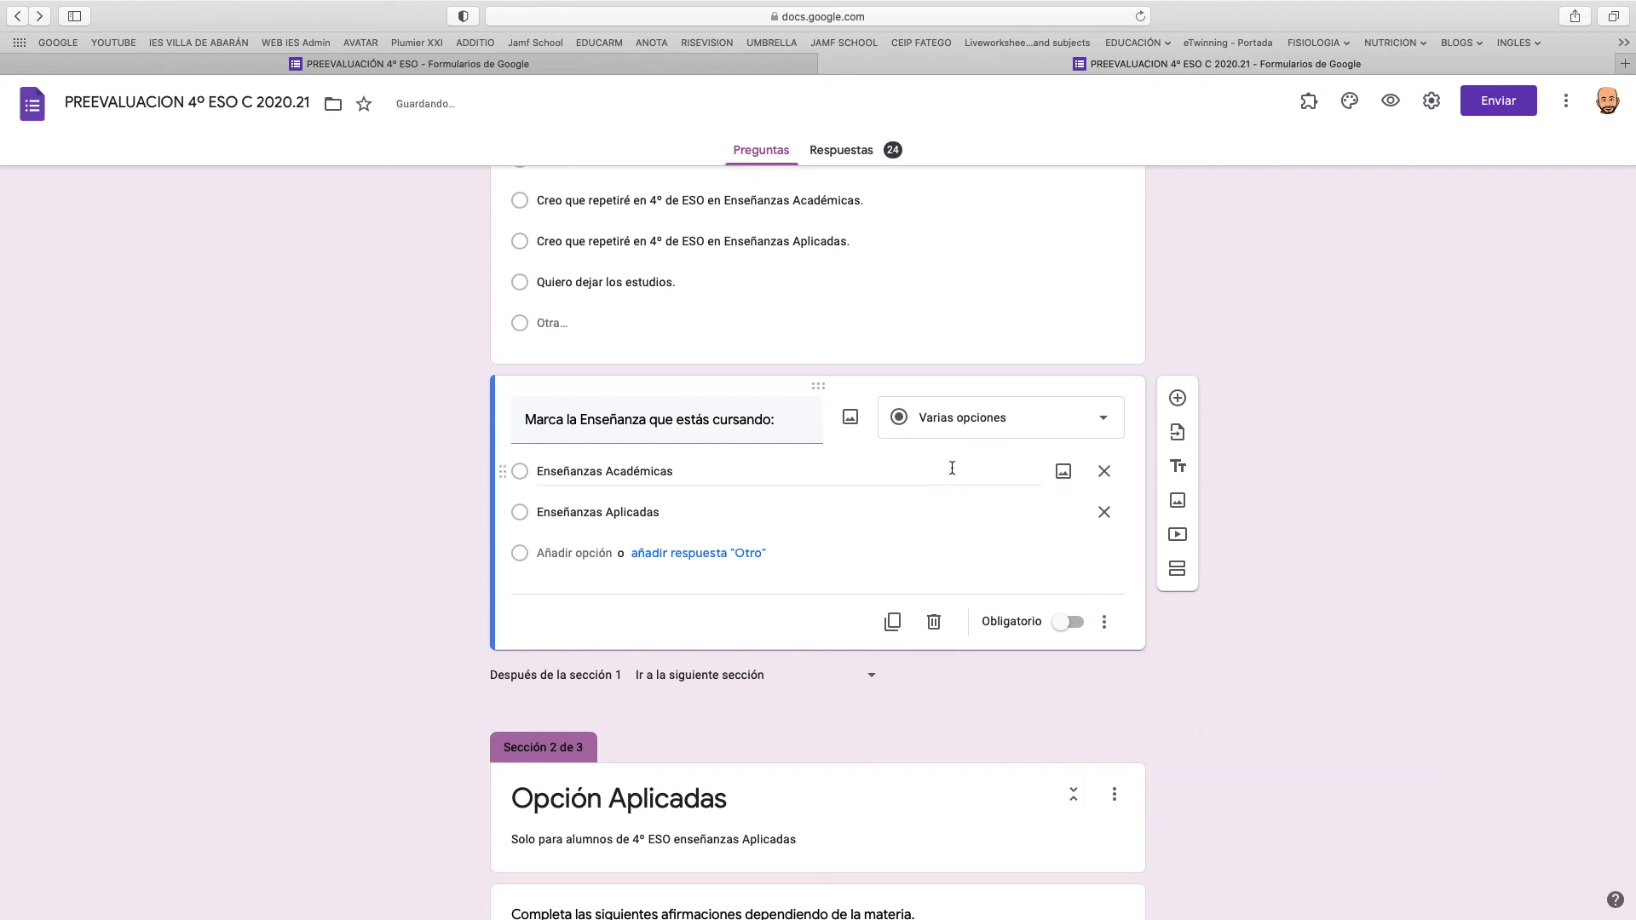
left_click(1104, 622)
left_click(1210, 731)
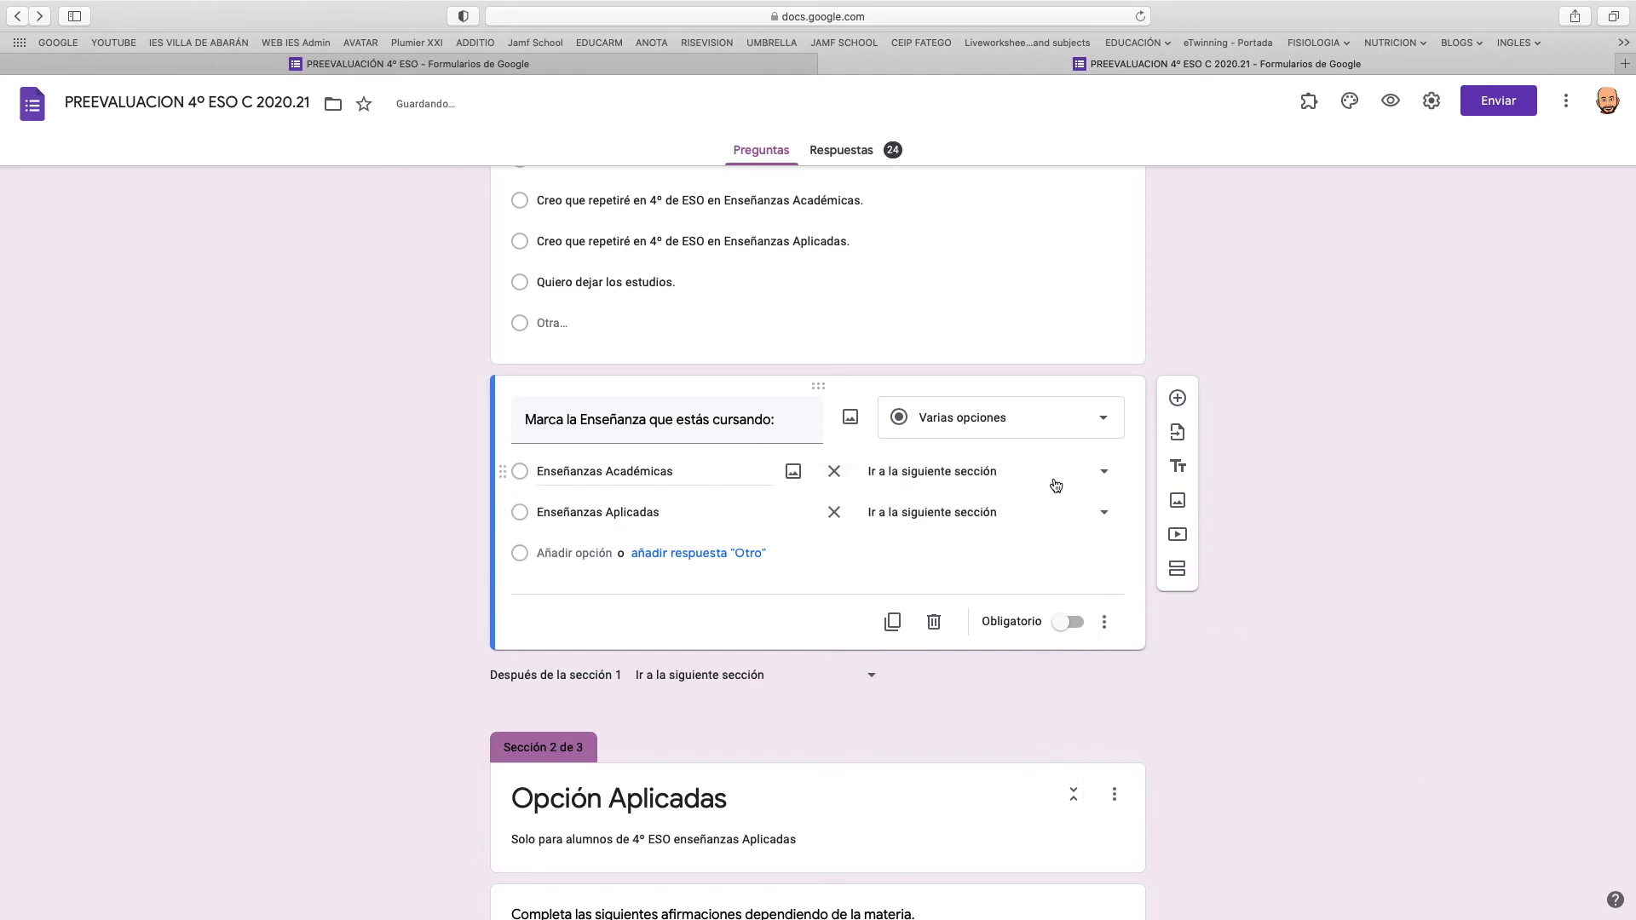
Send Enseñanzas Académicas to section 3 (Opción Académicas) and Enseñanzas Aplicadas to section 2 (Opción Aplicadas).
left_click(1103, 478)
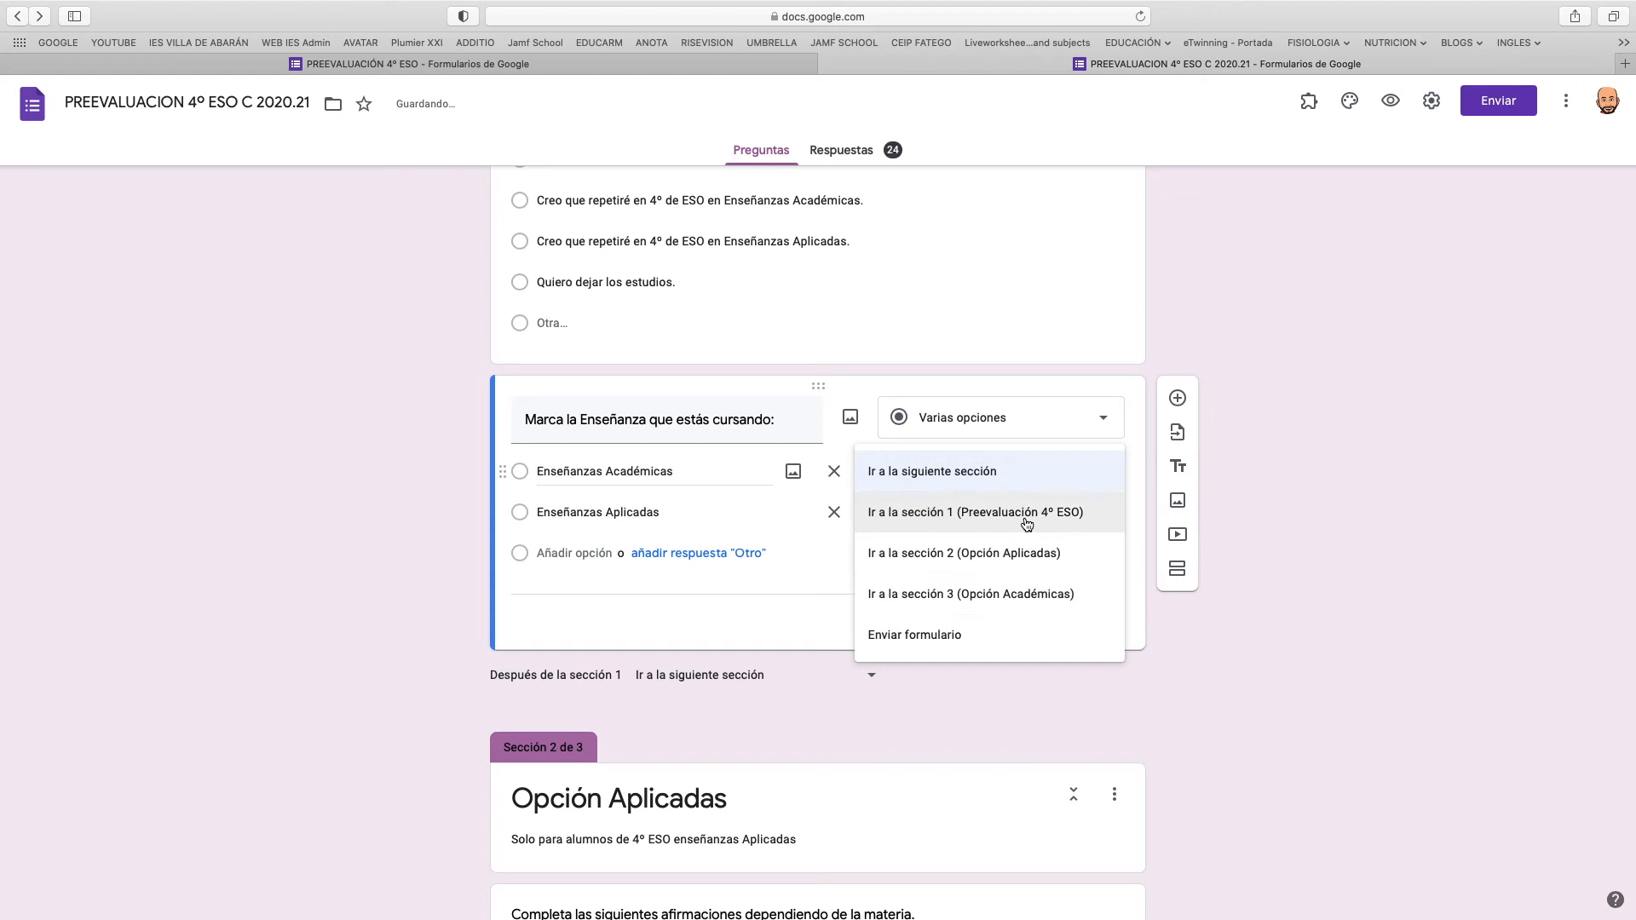
left_click(1038, 597)
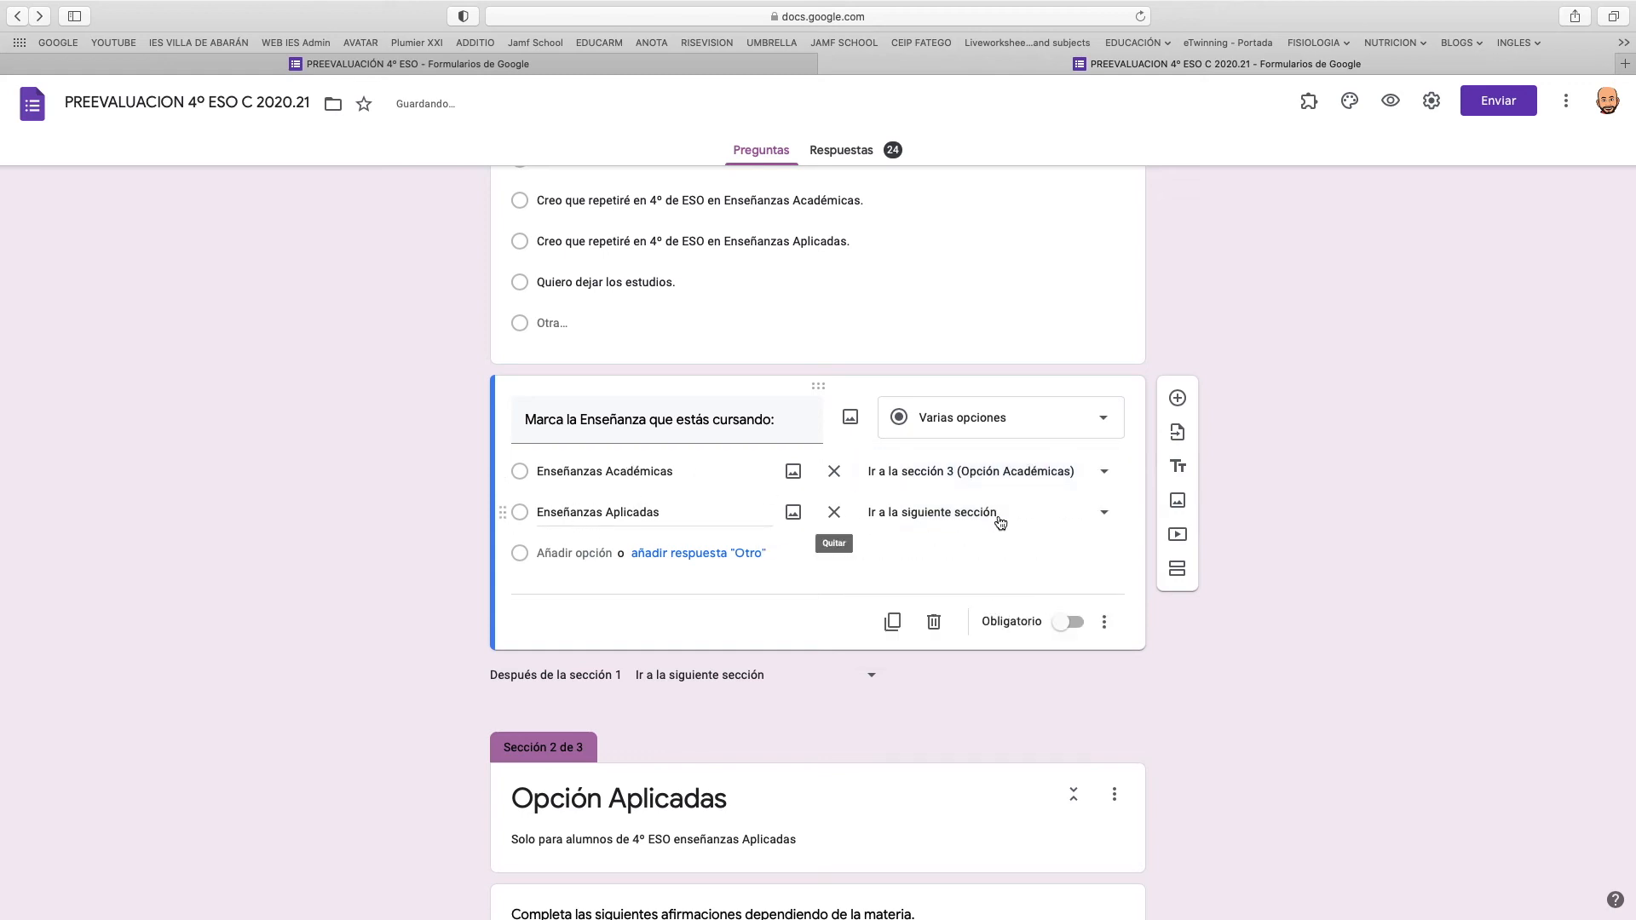
left_click(1022, 513)
left_click(1036, 592)
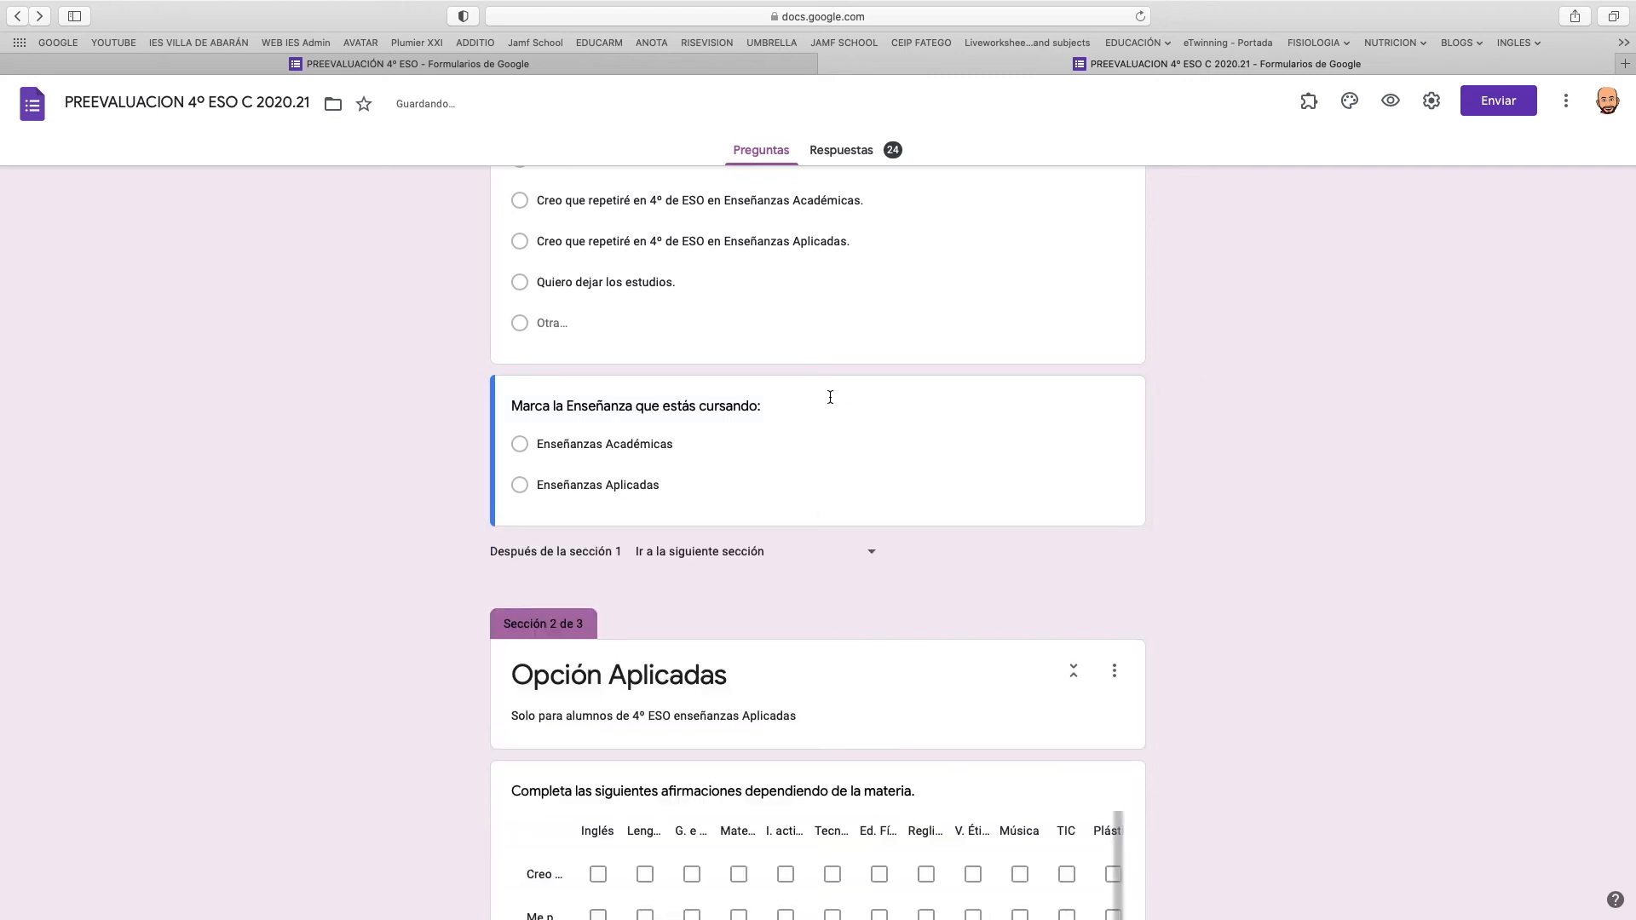
Examine the questions in the Opción Aplicadas section and where the form goes after section 2.
scroll(804, 569, "down", 3)
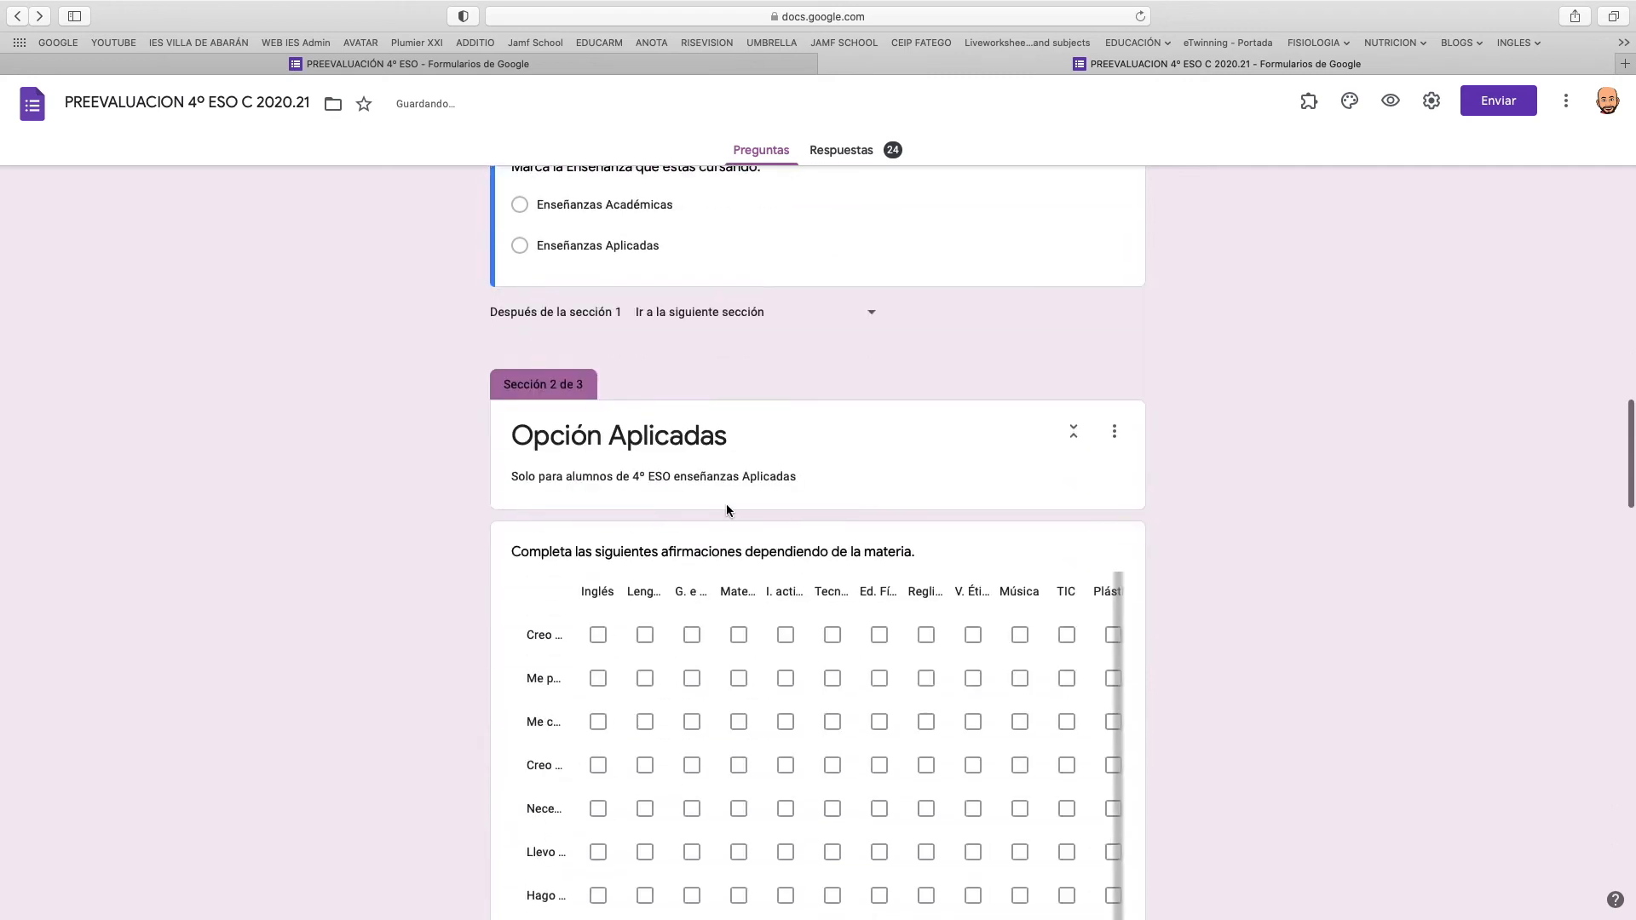
scroll(639, 502, "down", 20)
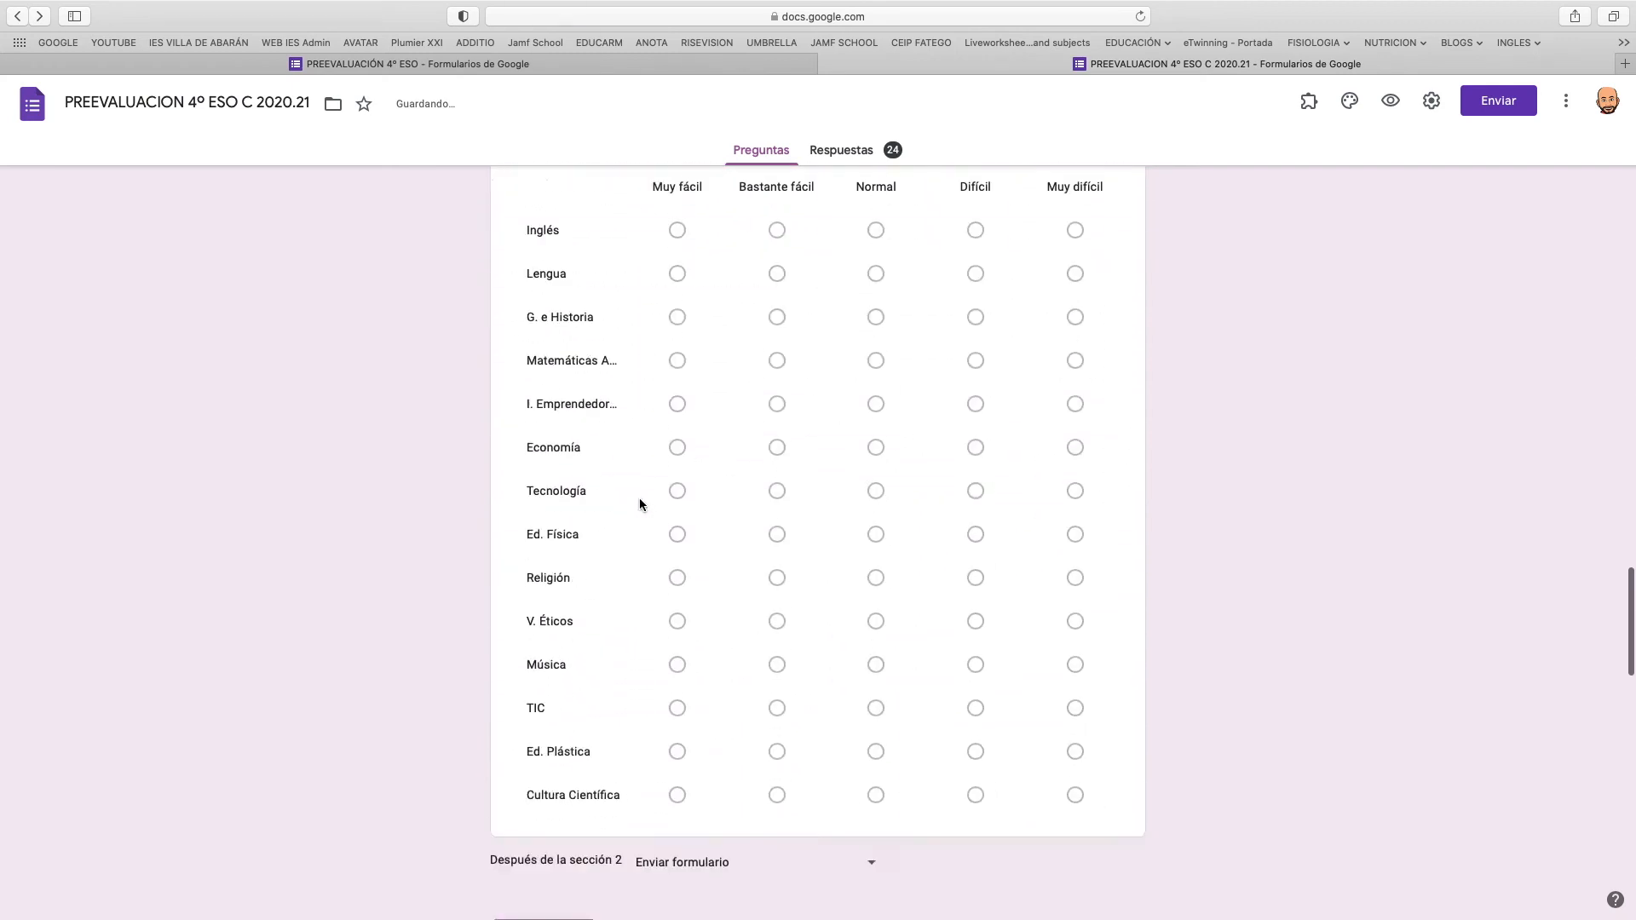
scroll(641, 504, "up", 5)
scroll(683, 423, "up", 15)
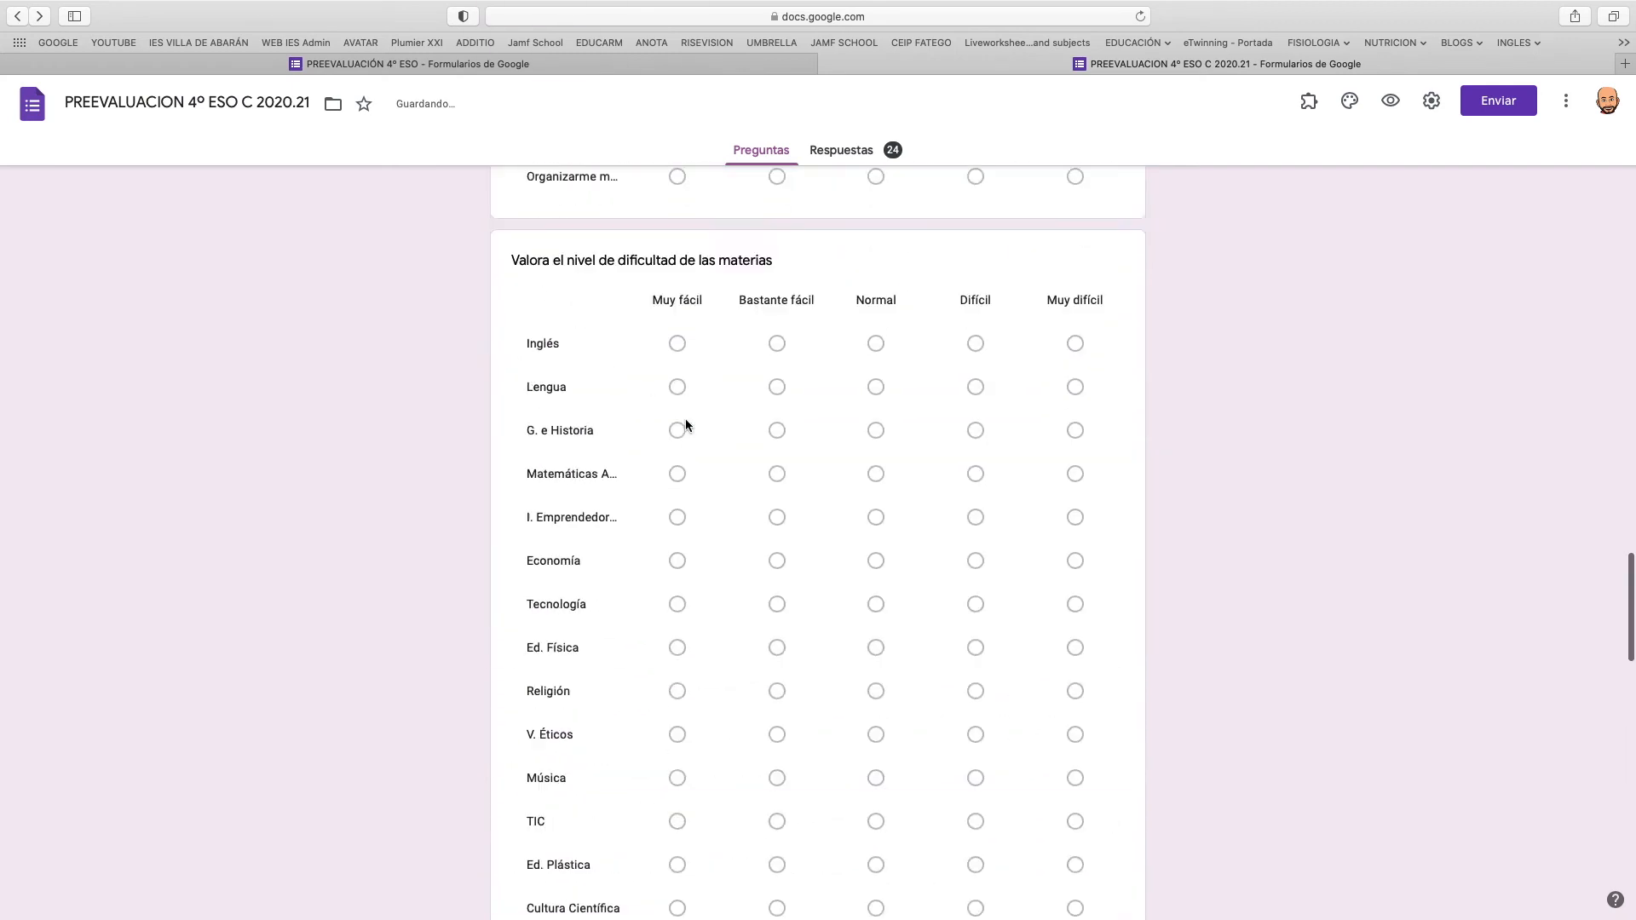
scroll(685, 422, "down", 2)
scroll(686, 424, "down", 15)
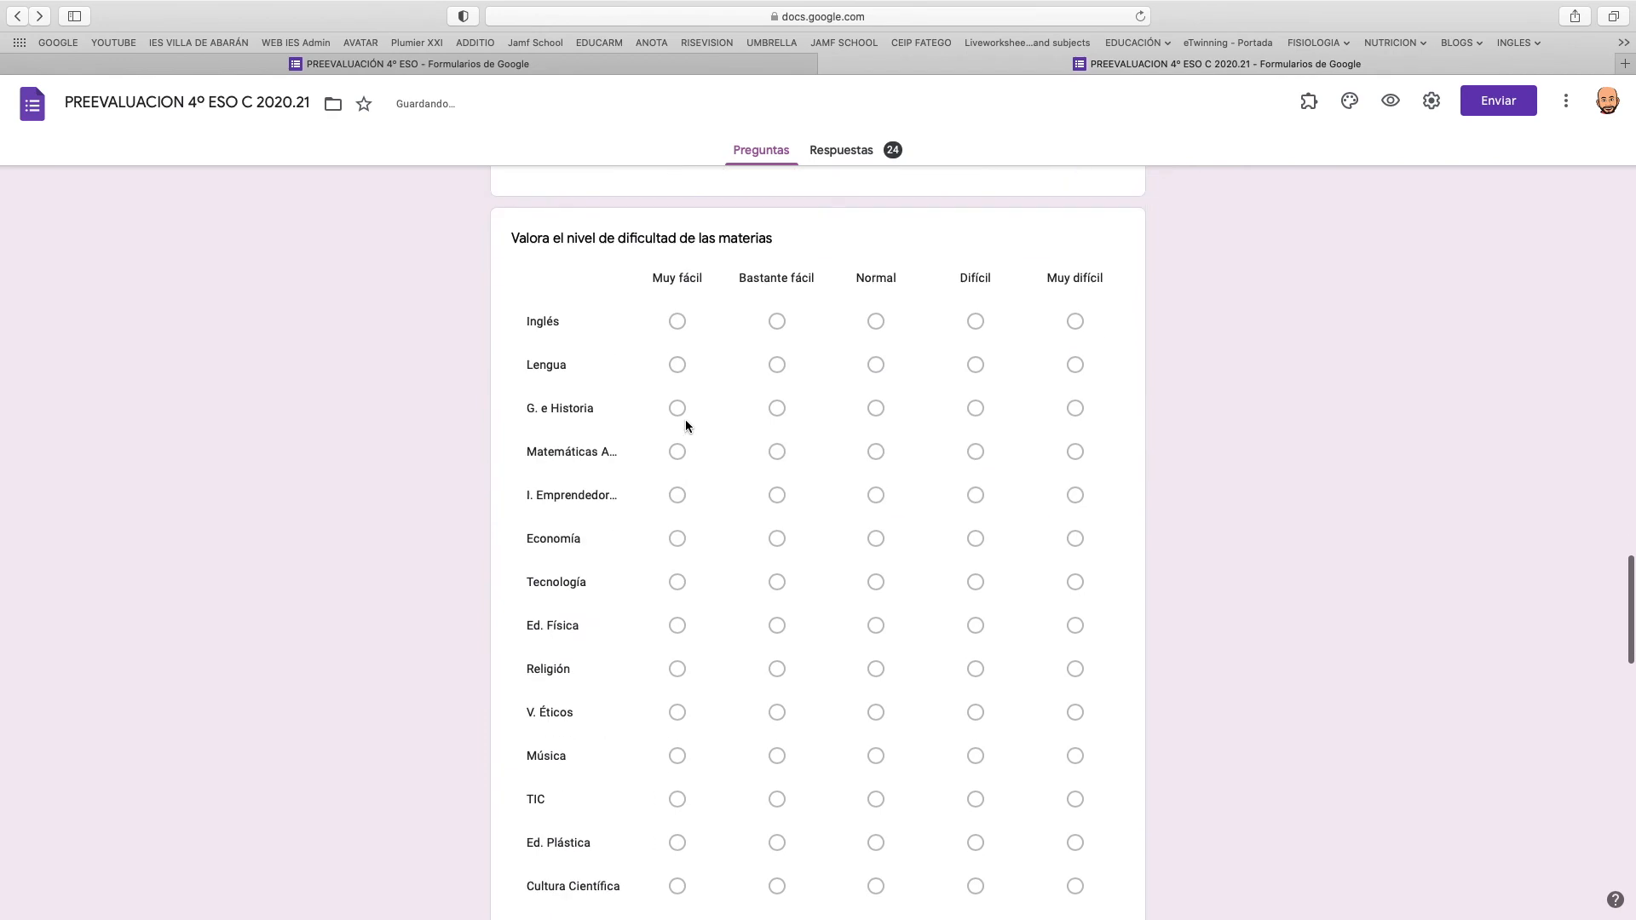
Make the "Marca la Enseñanza que estás cursando:" question mandatory.
scroll(685, 419, "up", 7)
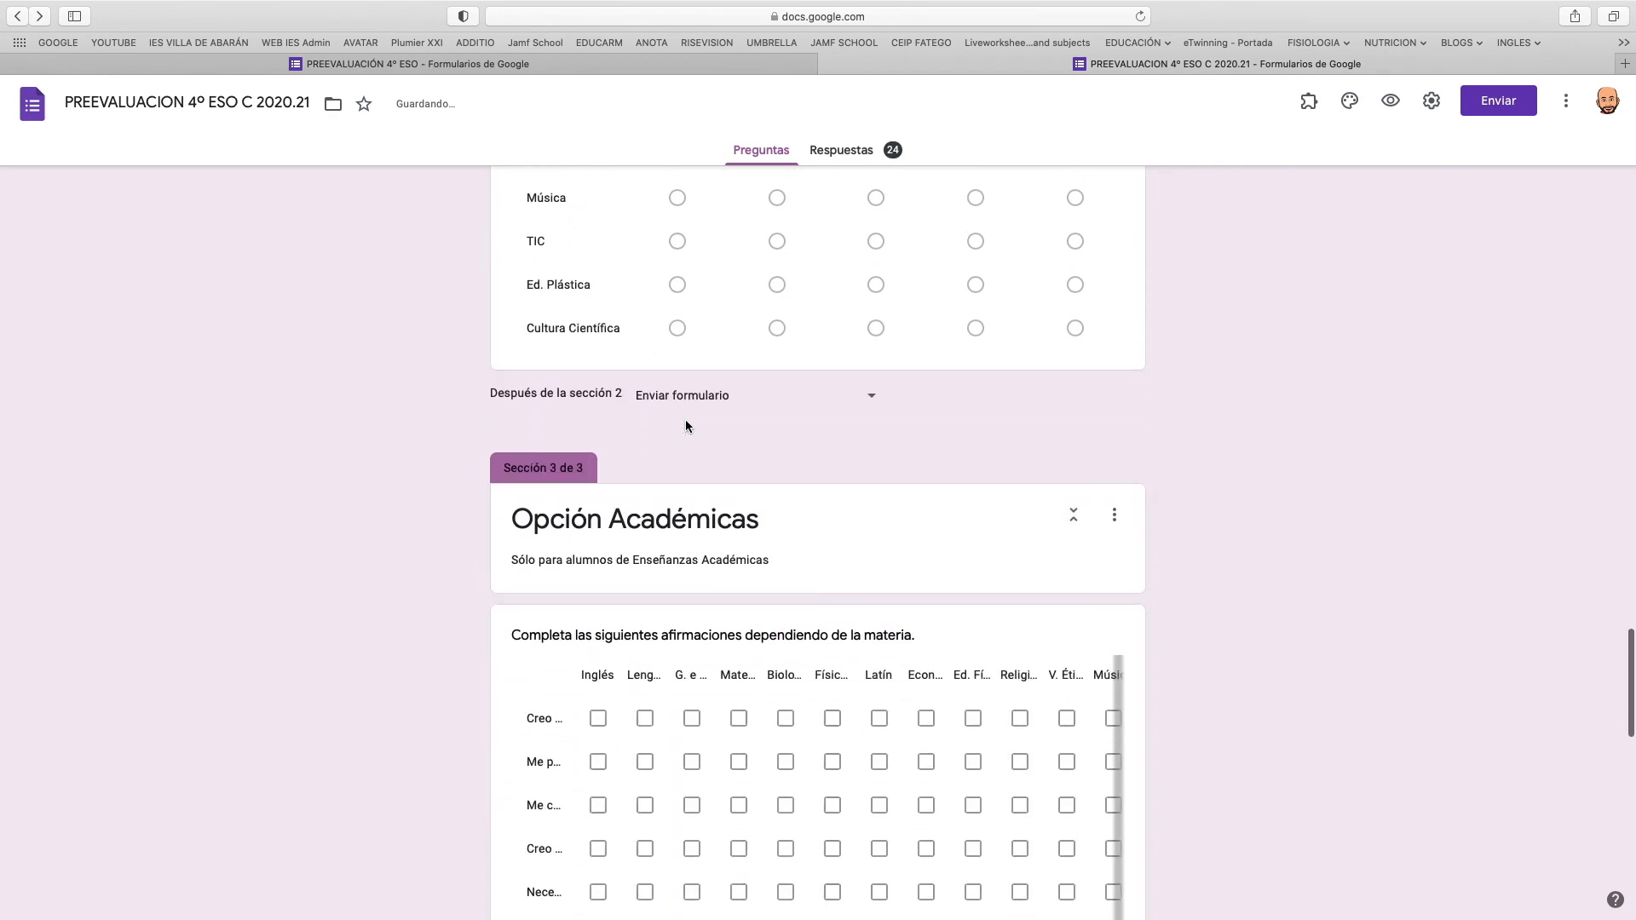
scroll(685, 420, "up", 15)
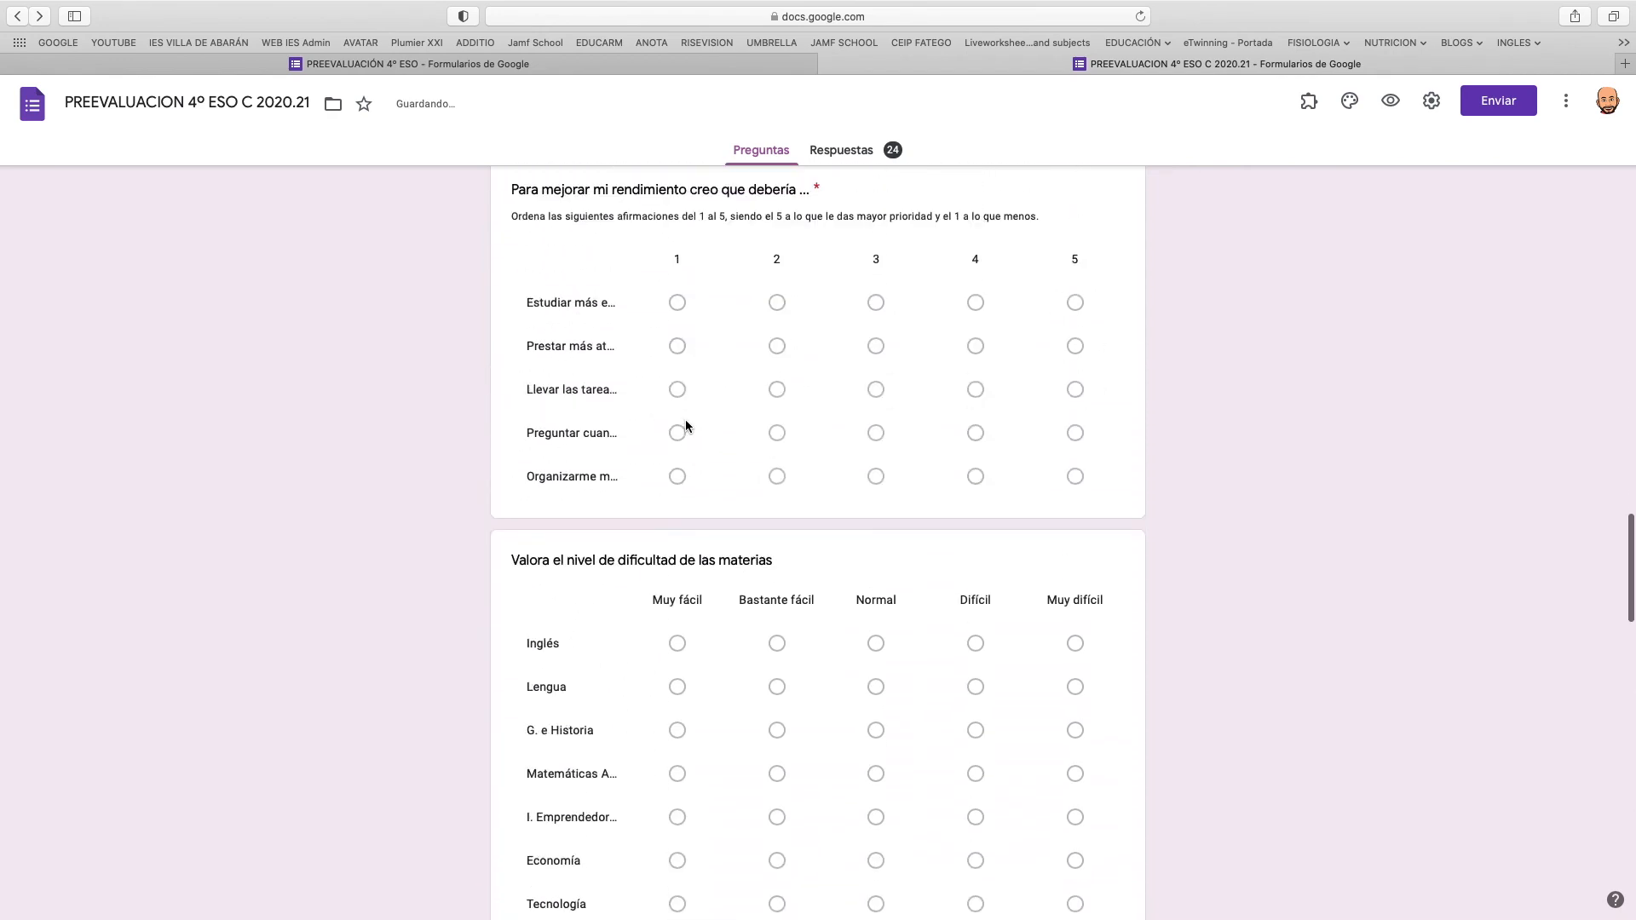
scroll(686, 434, "down", 5)
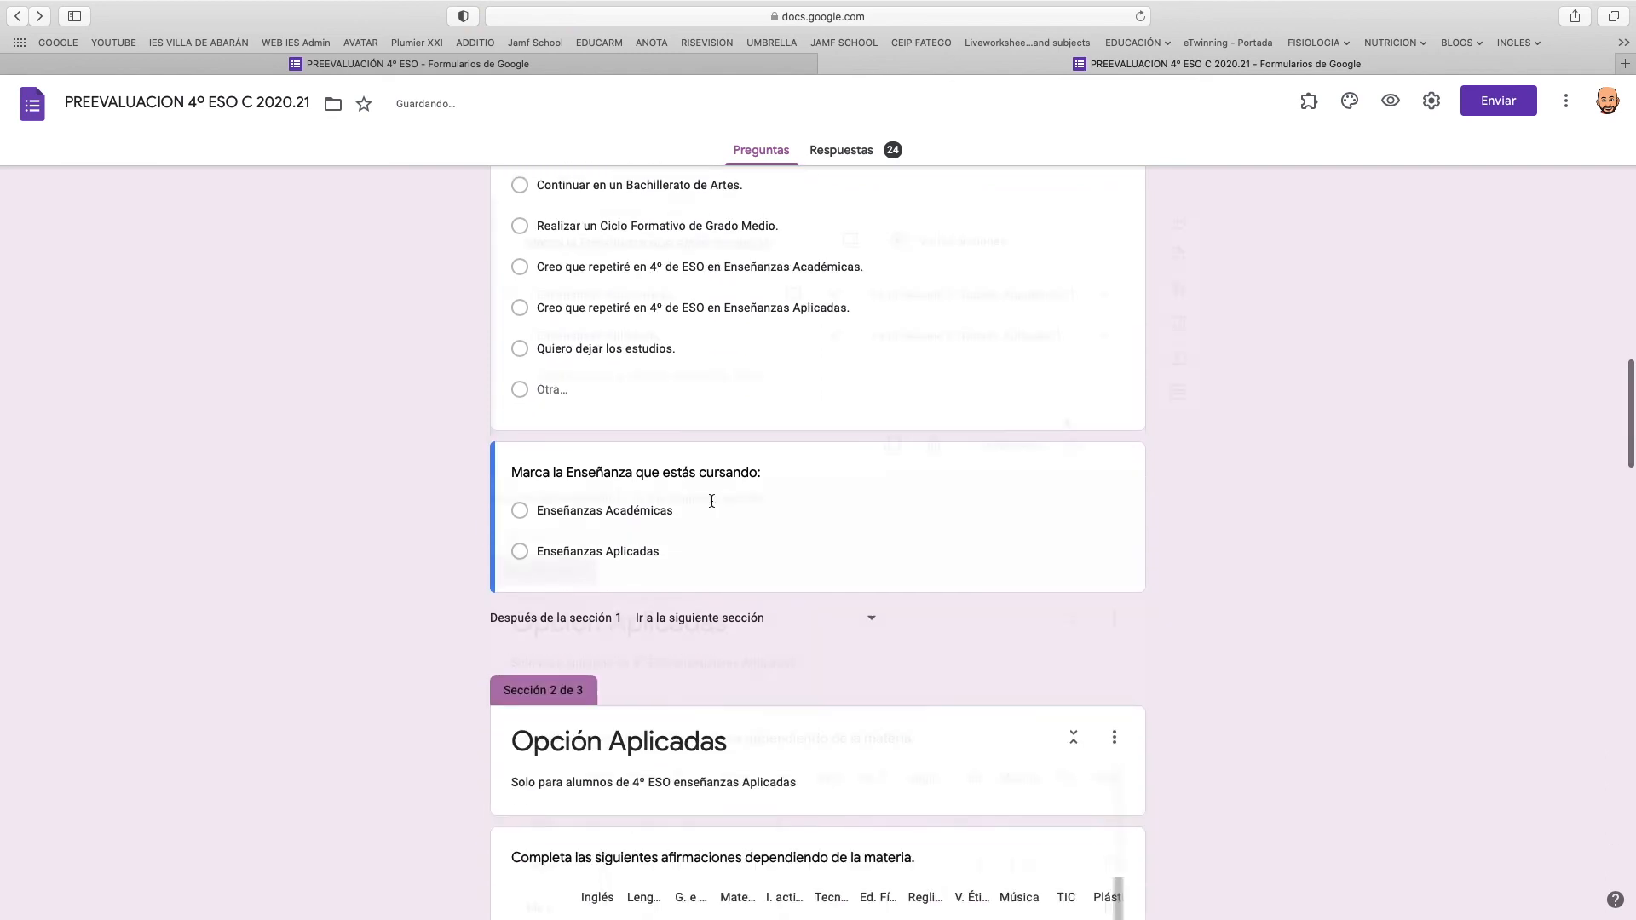
left_click(1059, 467)
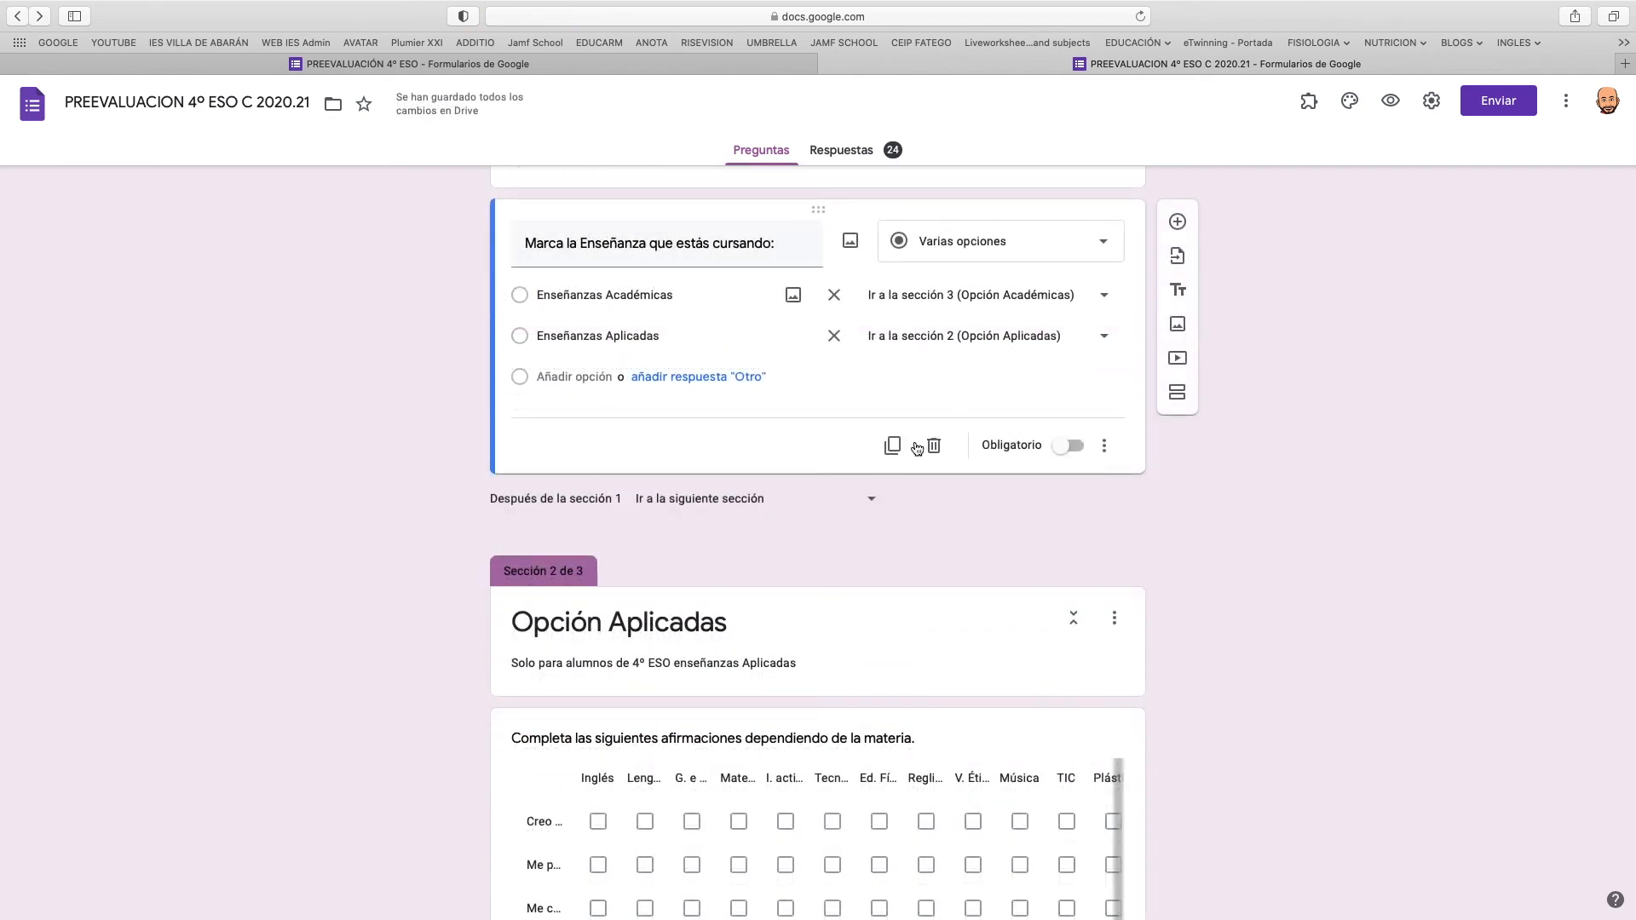
left_click(1081, 446)
scroll(678, 562, "down", 1)
scroll(678, 562, "up", 1)
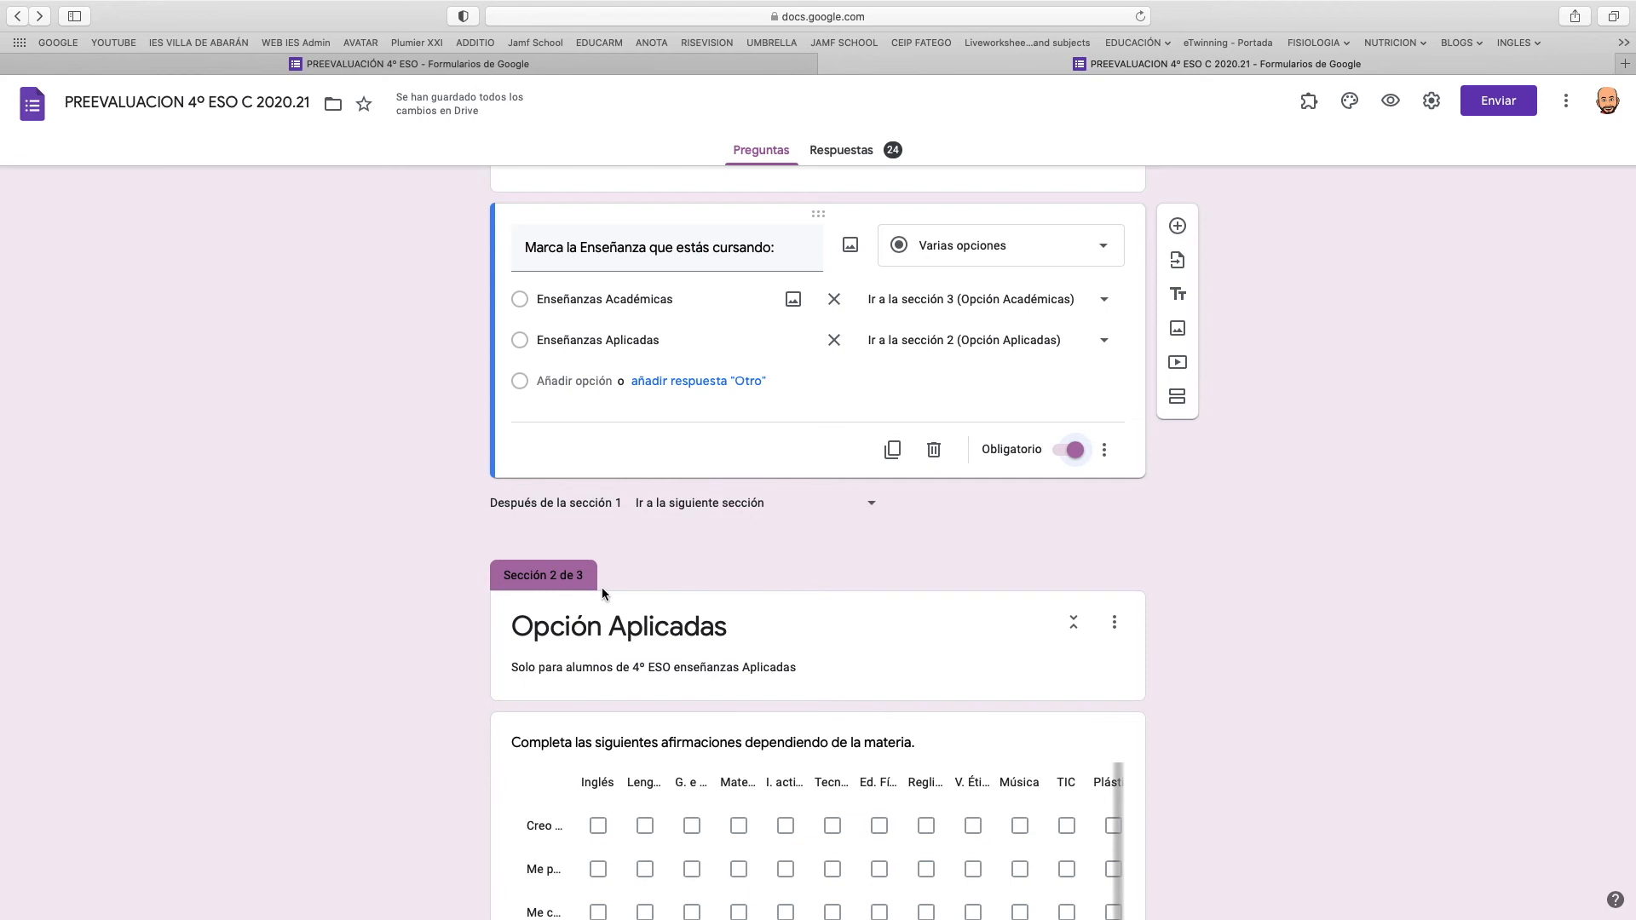
Examine the destinations available after section 2 and leave the current choice in place.
scroll(602, 591, "down", 6)
scroll(602, 591, "down", 15)
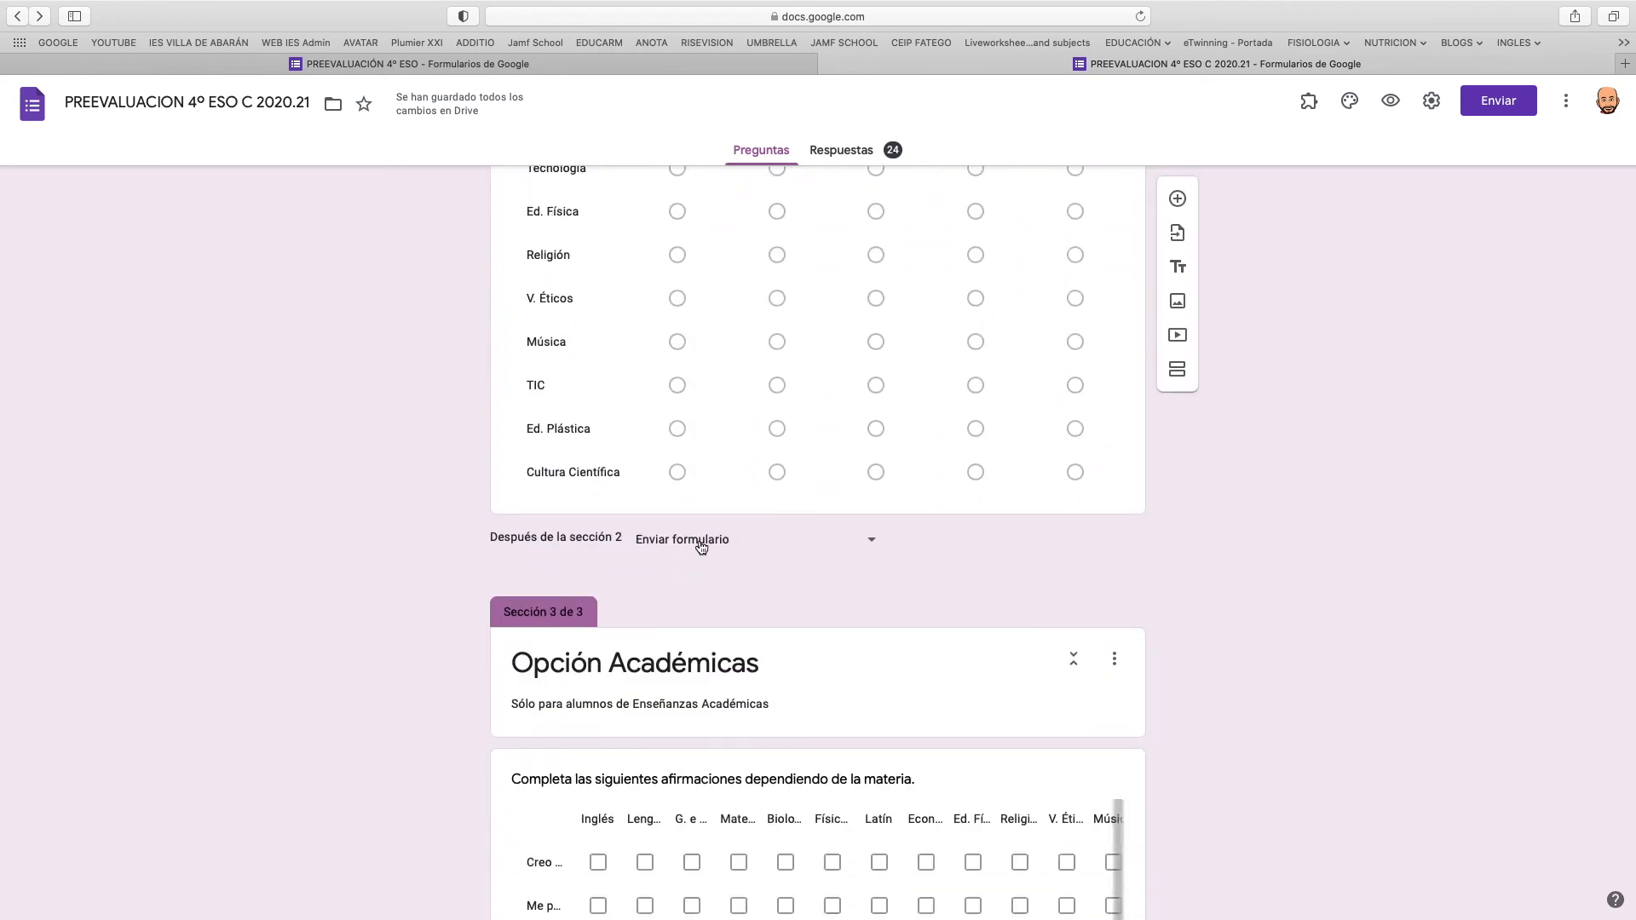
left_click(679, 542)
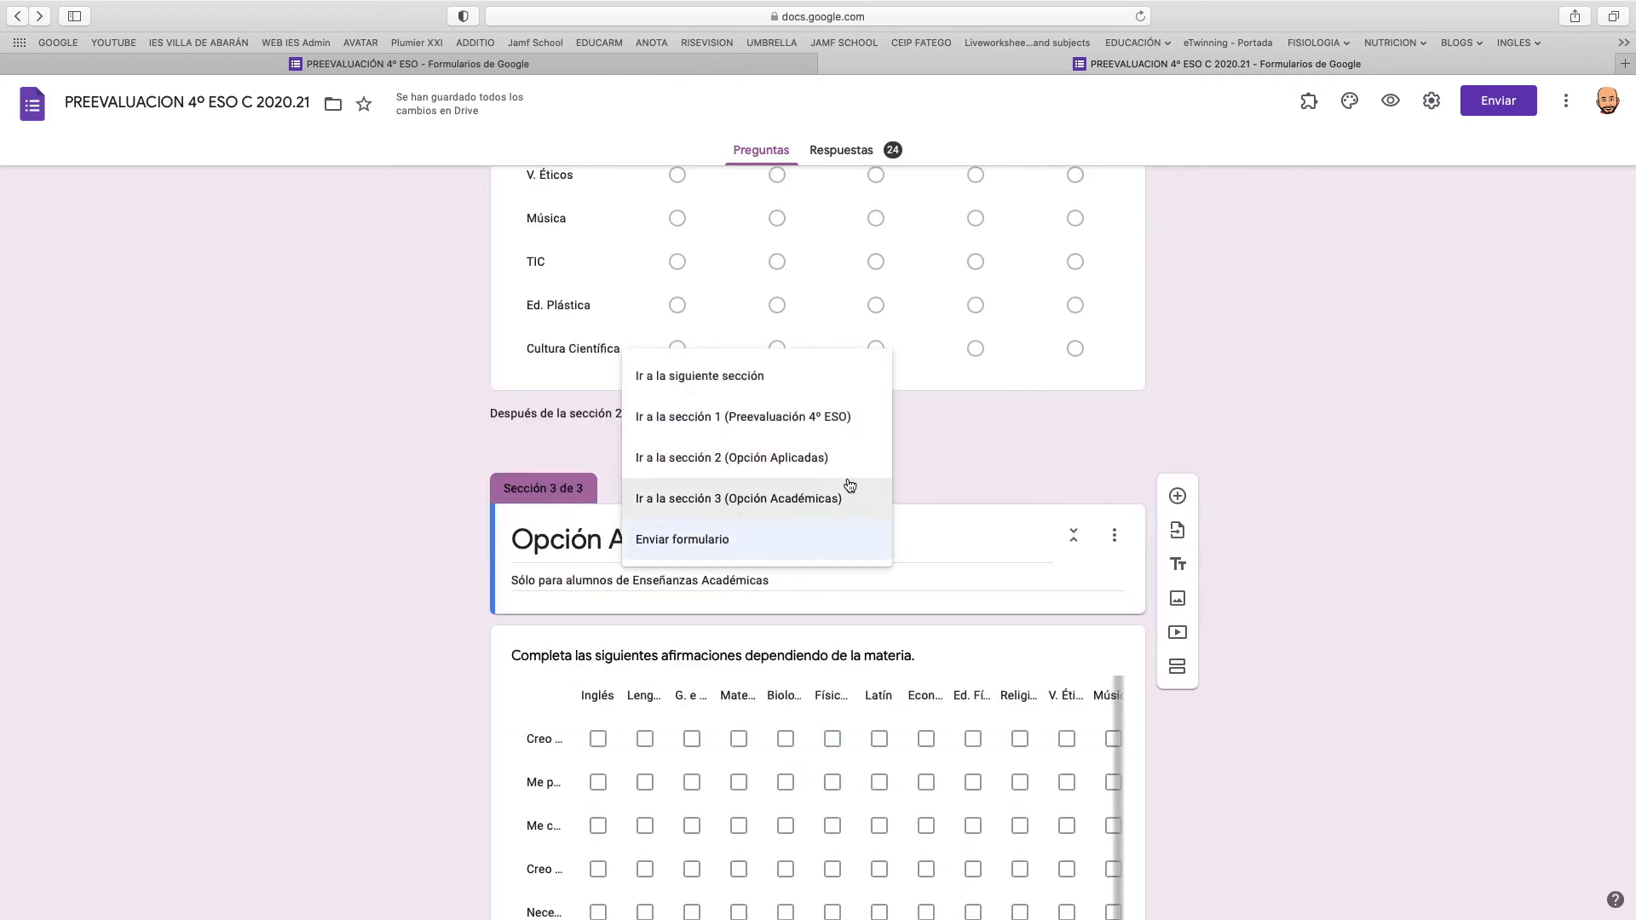
left_click(940, 433)
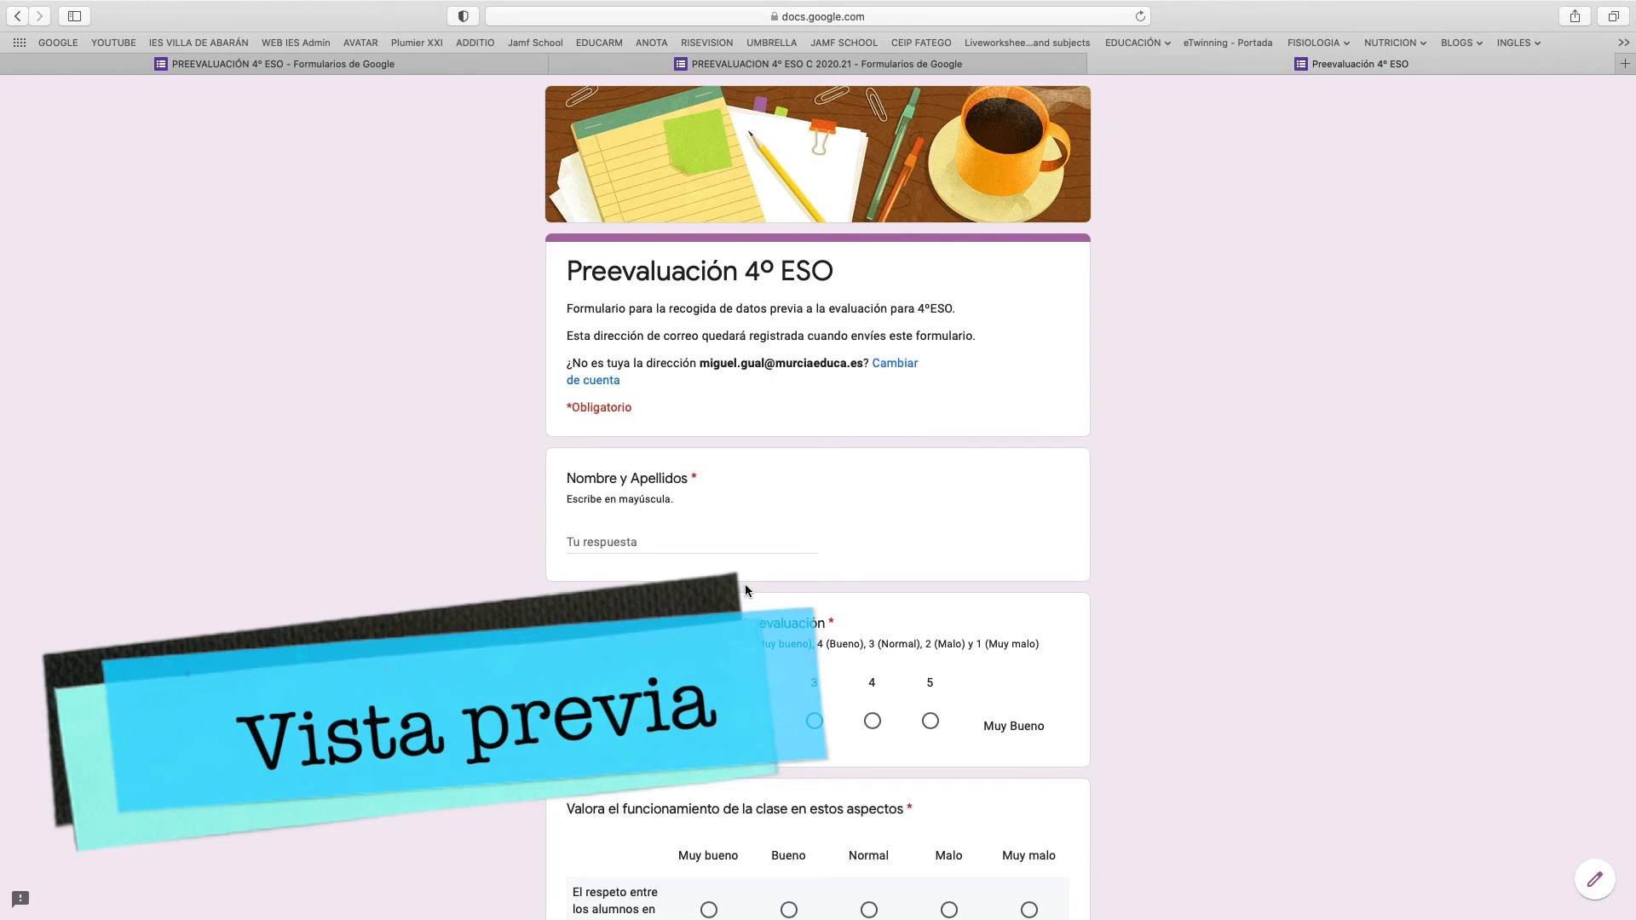
In the form preview, enter the respondent's full name and rate "Califica tu rendimiento en esta evaluación" as 2.
scroll(499, 525, "down", 2)
left_click(628, 474)
type("MIGUEL GUA")
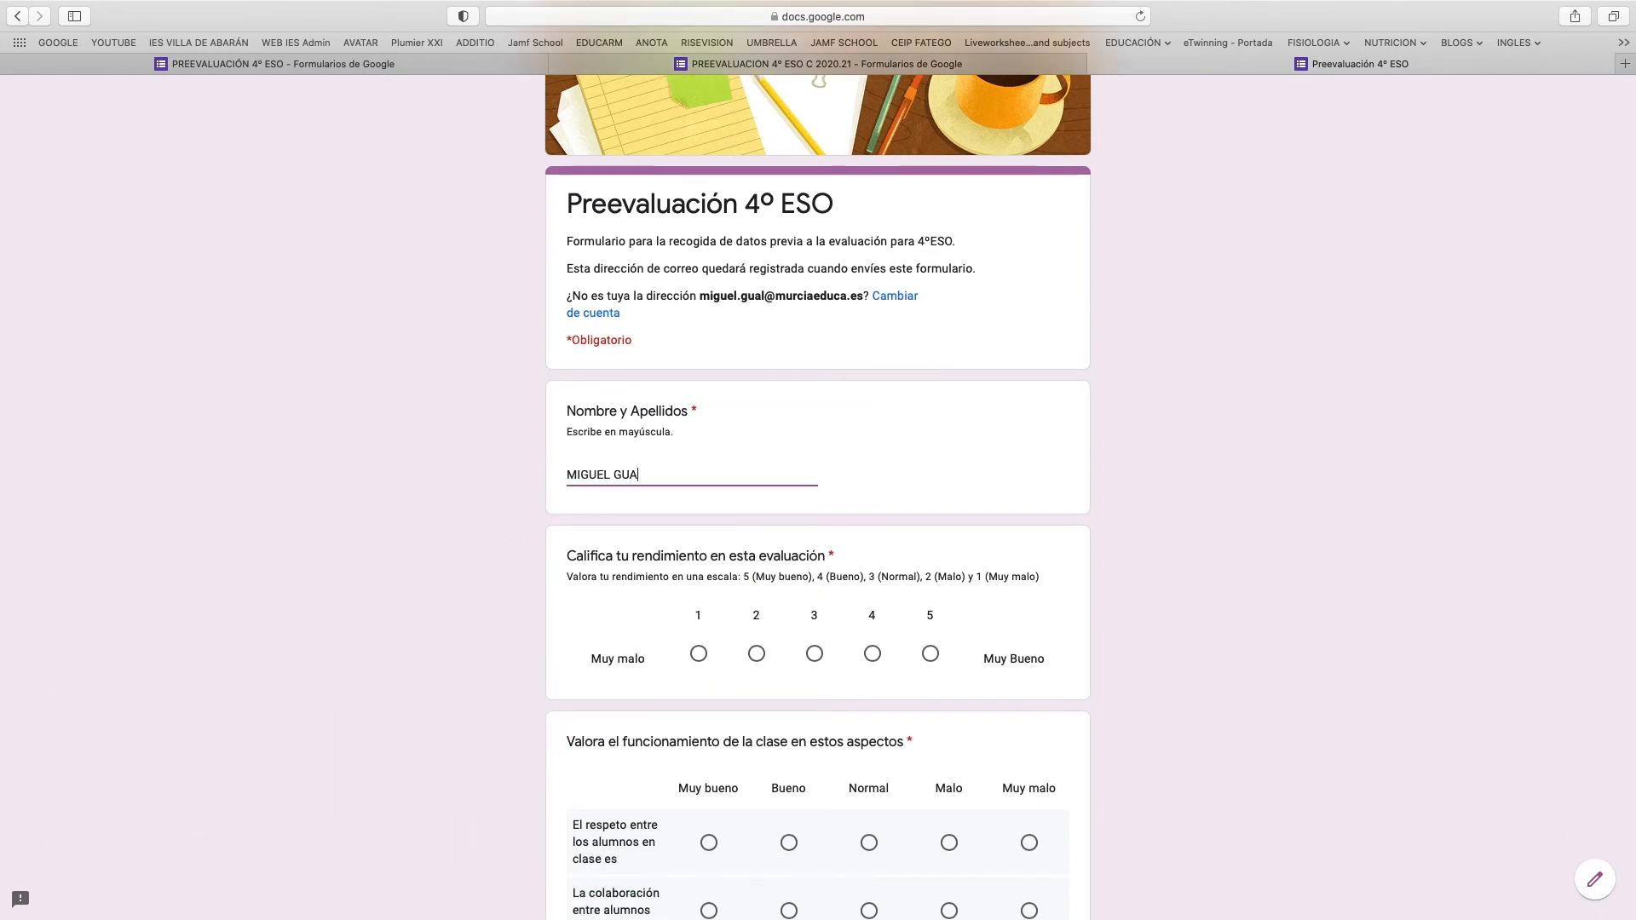
scroll(724, 331, "down", 3)
scroll(877, 535, "up", 2)
scroll(704, 484, "down", 1)
left_click(755, 504)
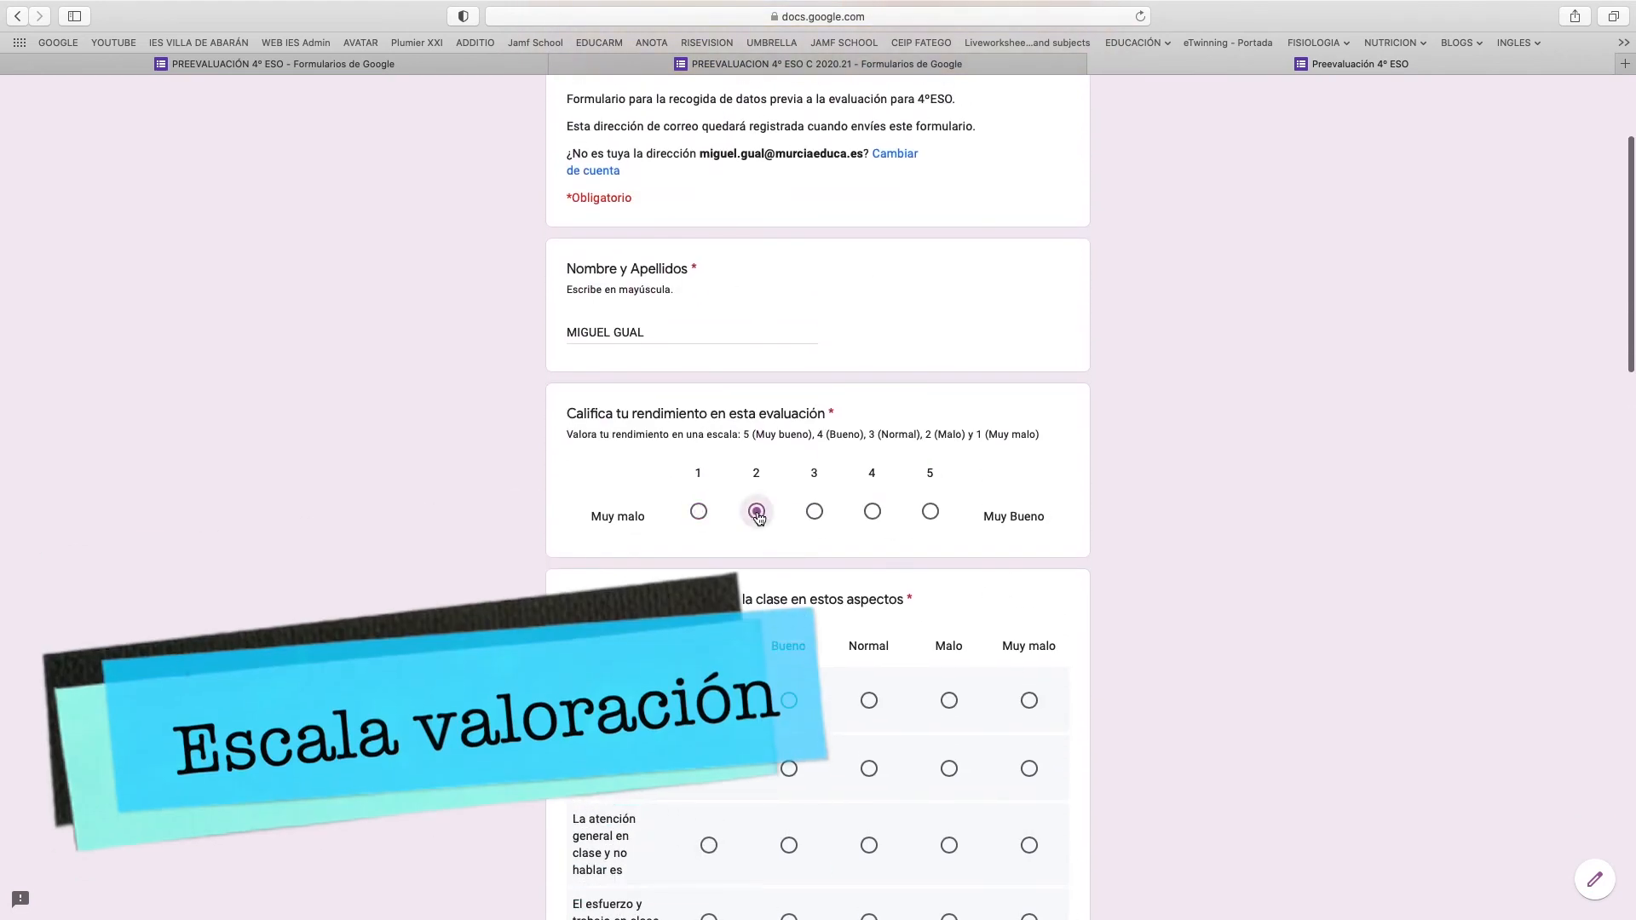
Rate class respect, collaboration, effort and participation as Bueno, general attention as Muy bueno and work at home as Normal.
scroll(757, 517, "down", 3)
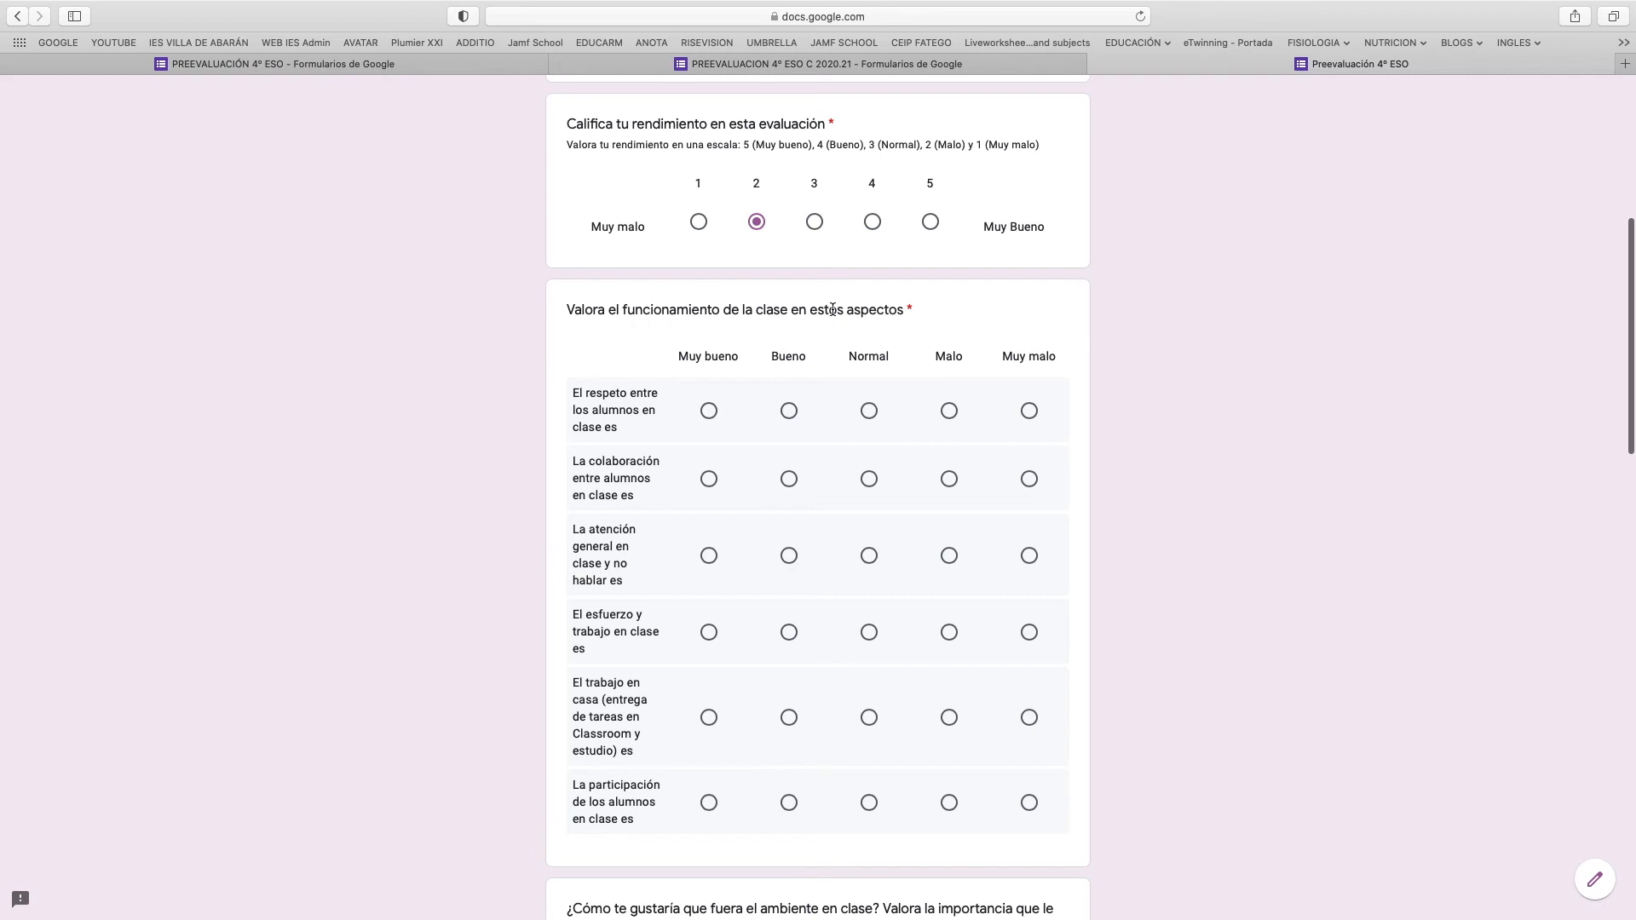
left_click(708, 410)
left_click(788, 411)
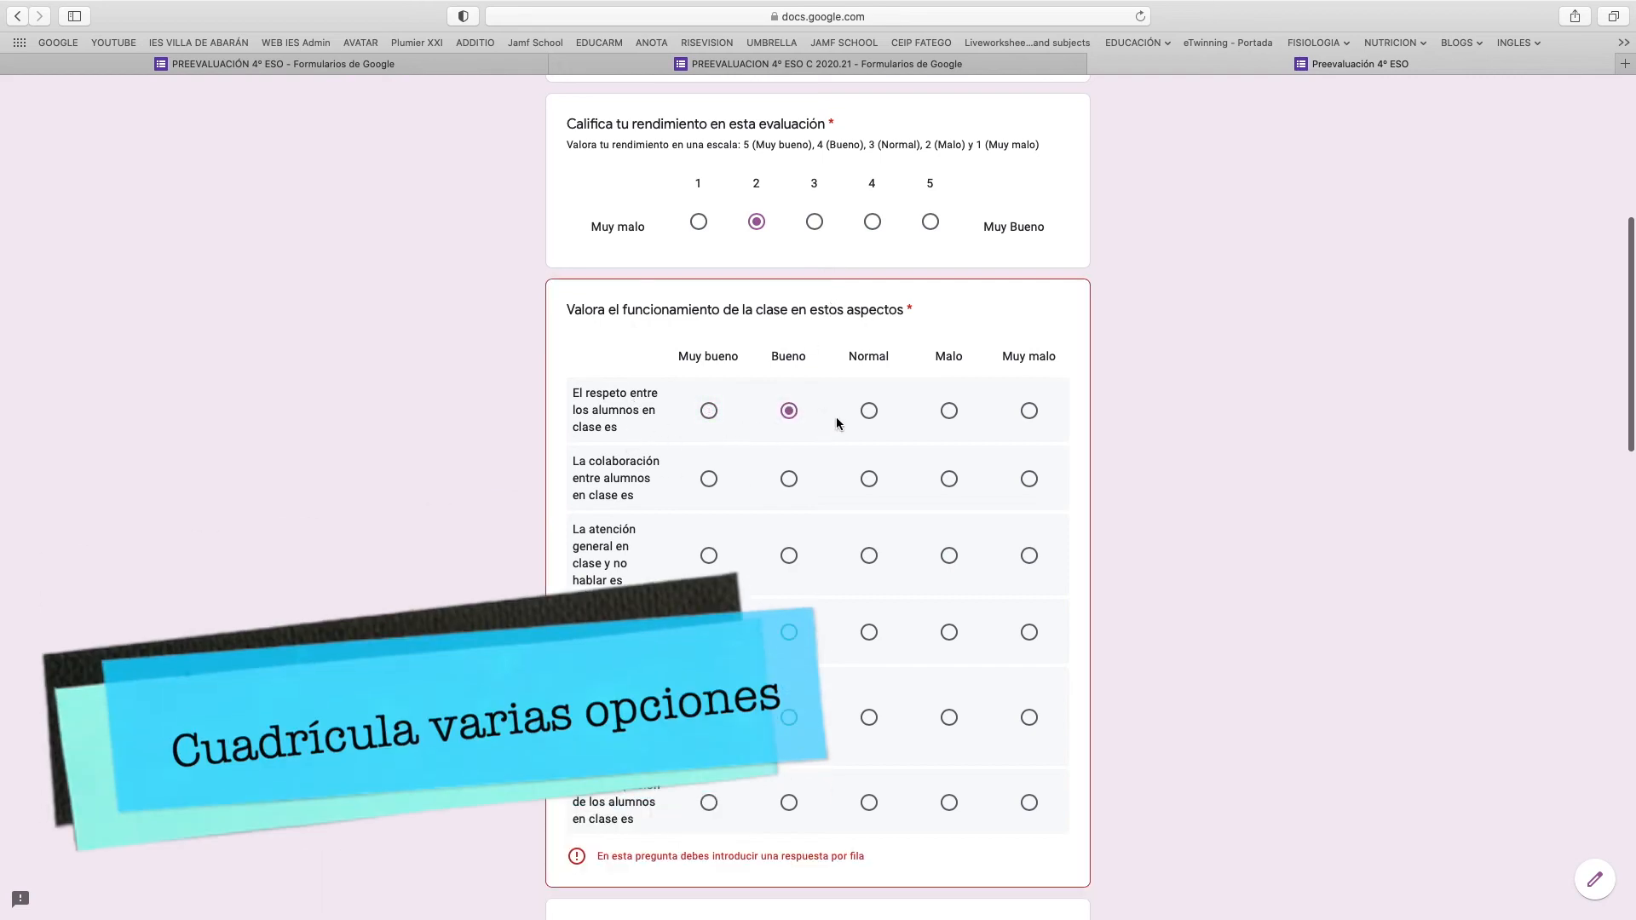
left_click(789, 479)
left_click(708, 555)
left_click(788, 632)
scroll(785, 698, "down", 1)
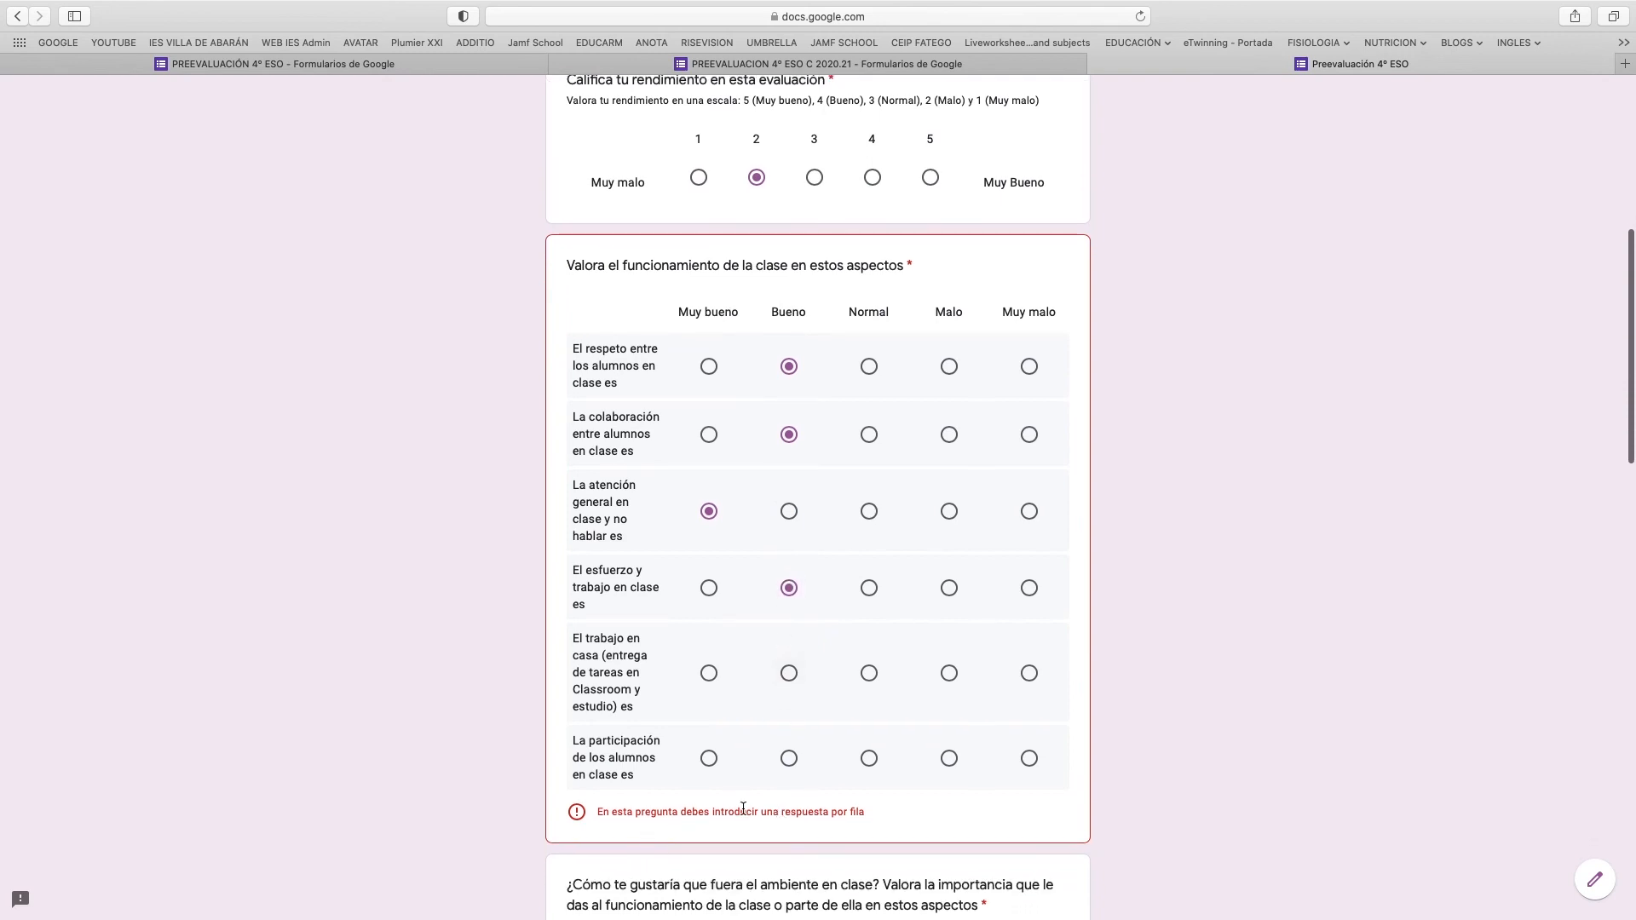
left_click(869, 673)
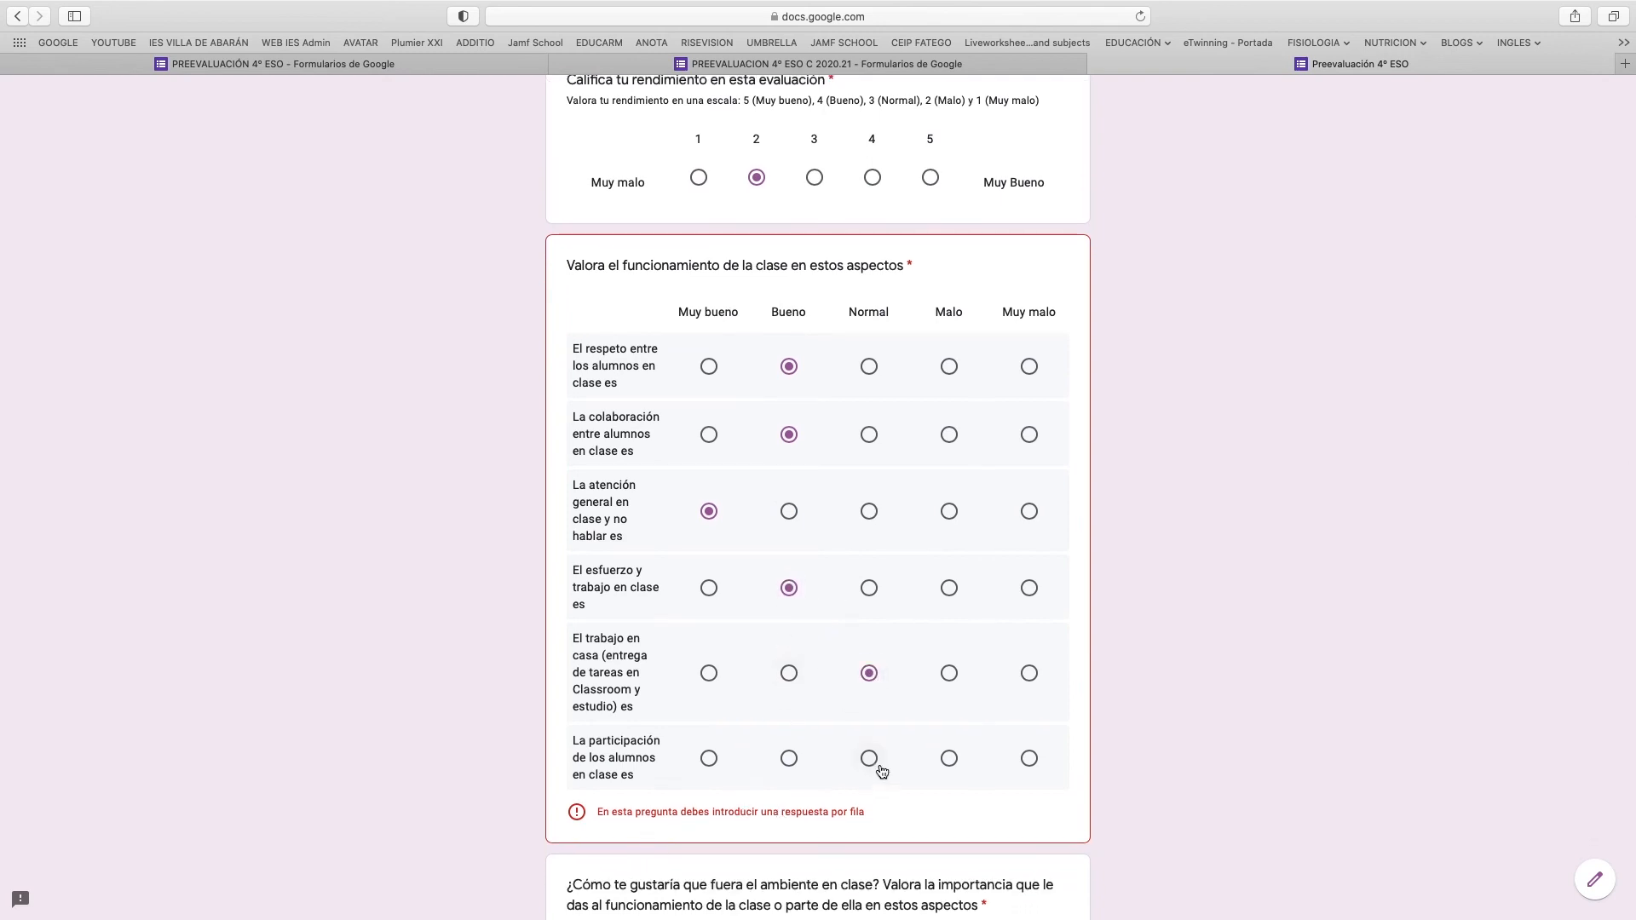
left_click(789, 758)
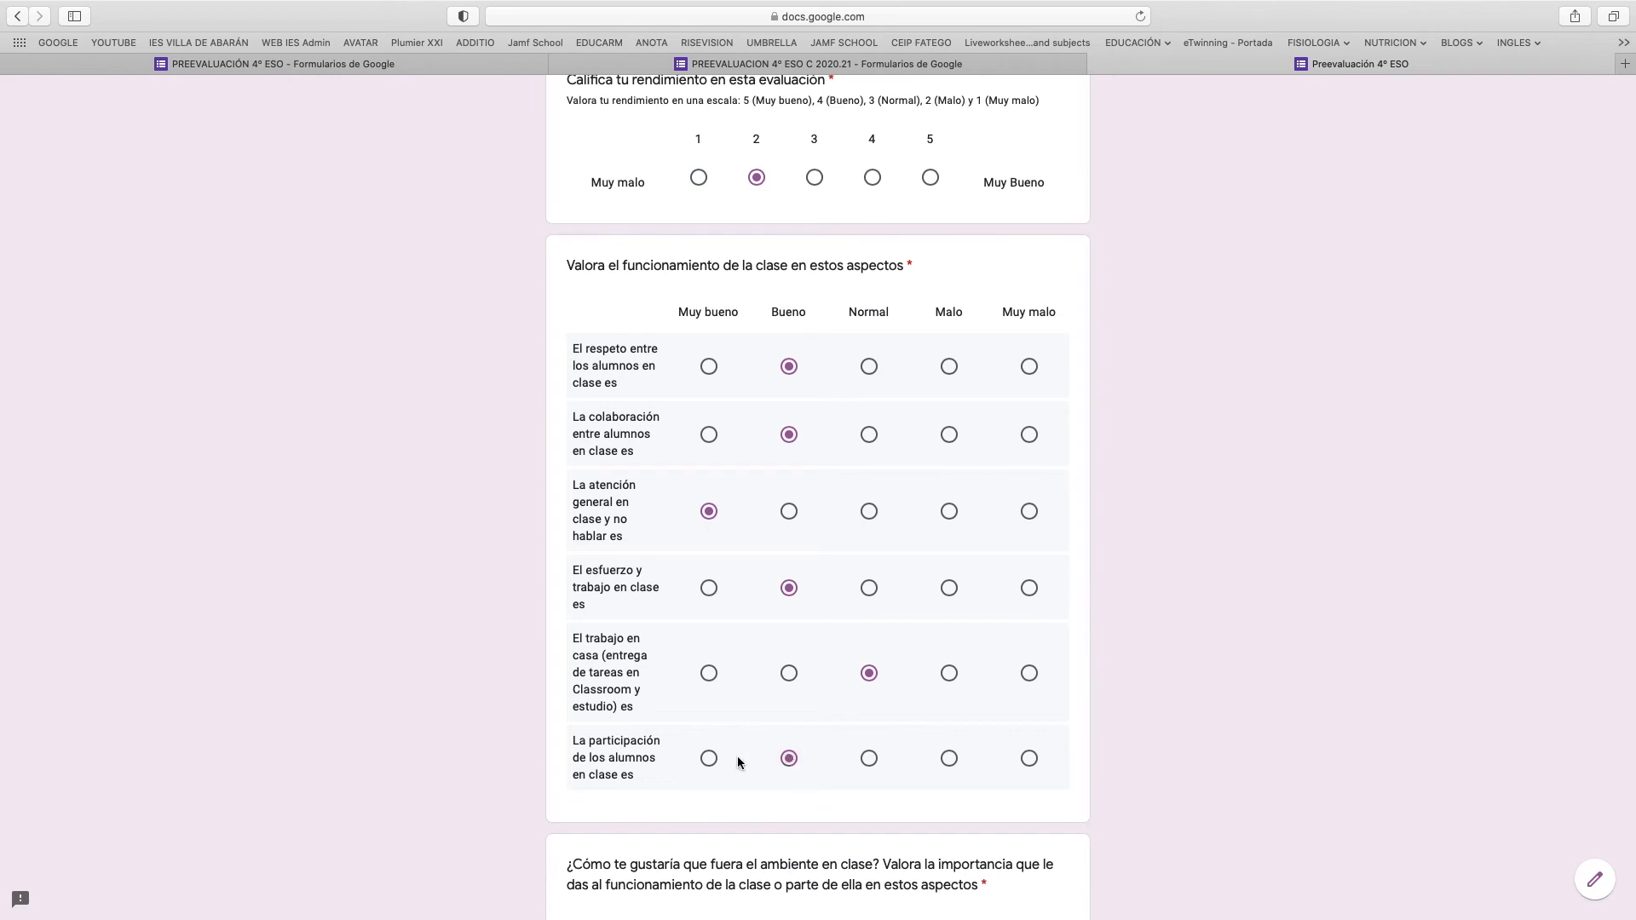
Answer the class atmosphere grid from first row to last with Mucho, Bastante, Regular, Regular and Nada.
scroll(738, 754, "down", 8)
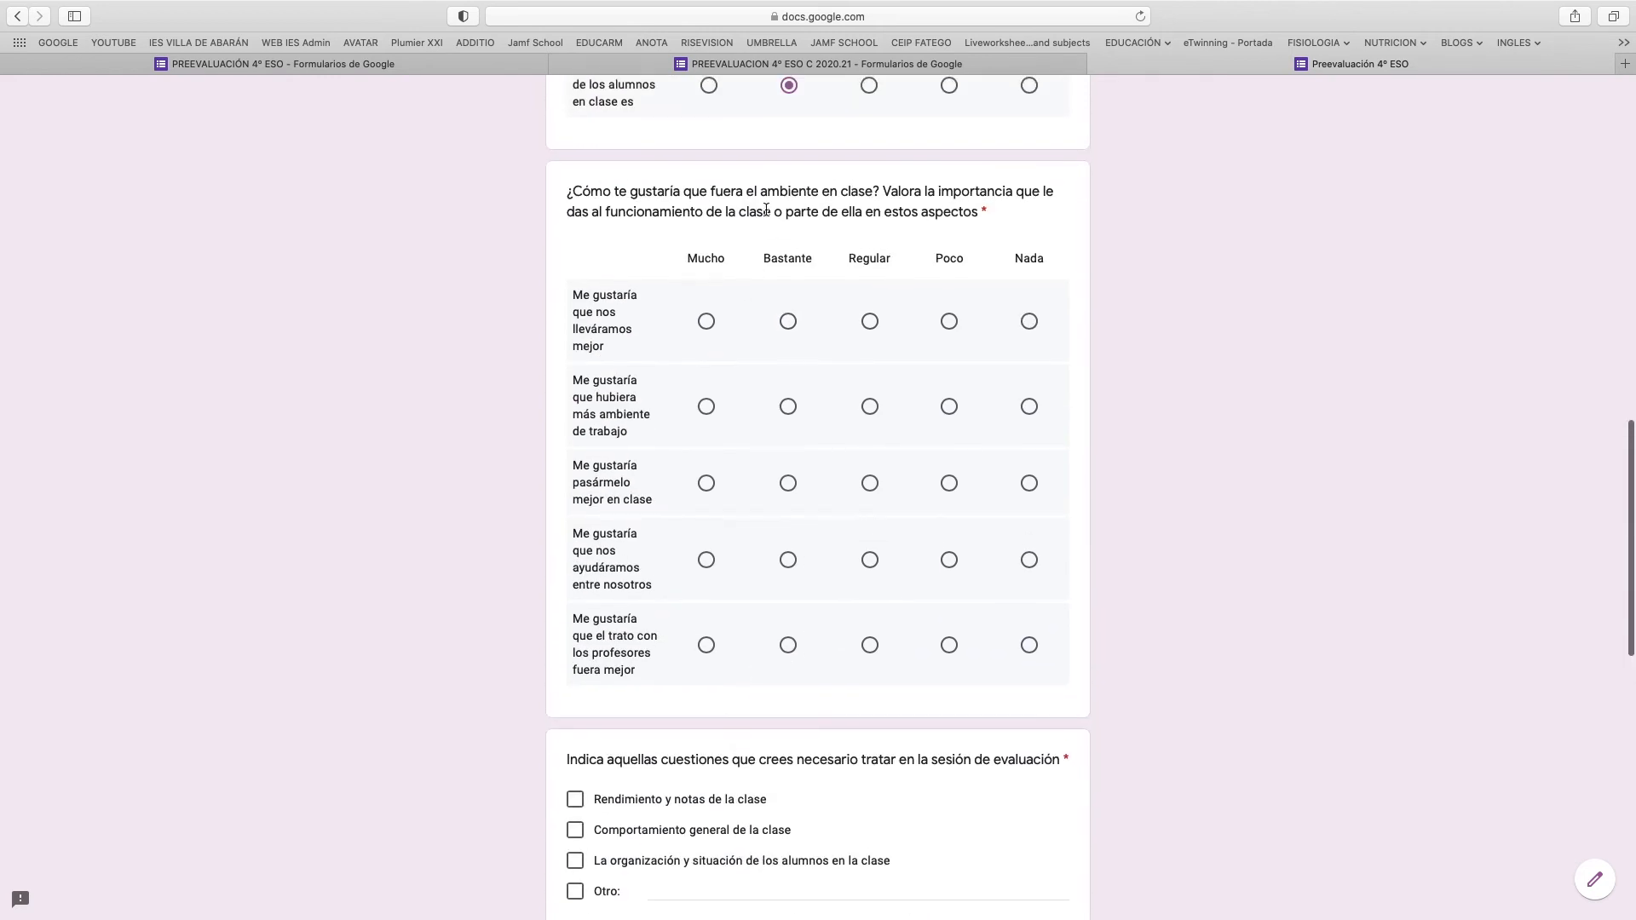
left_click(703, 324)
left_click(788, 408)
left_click(870, 486)
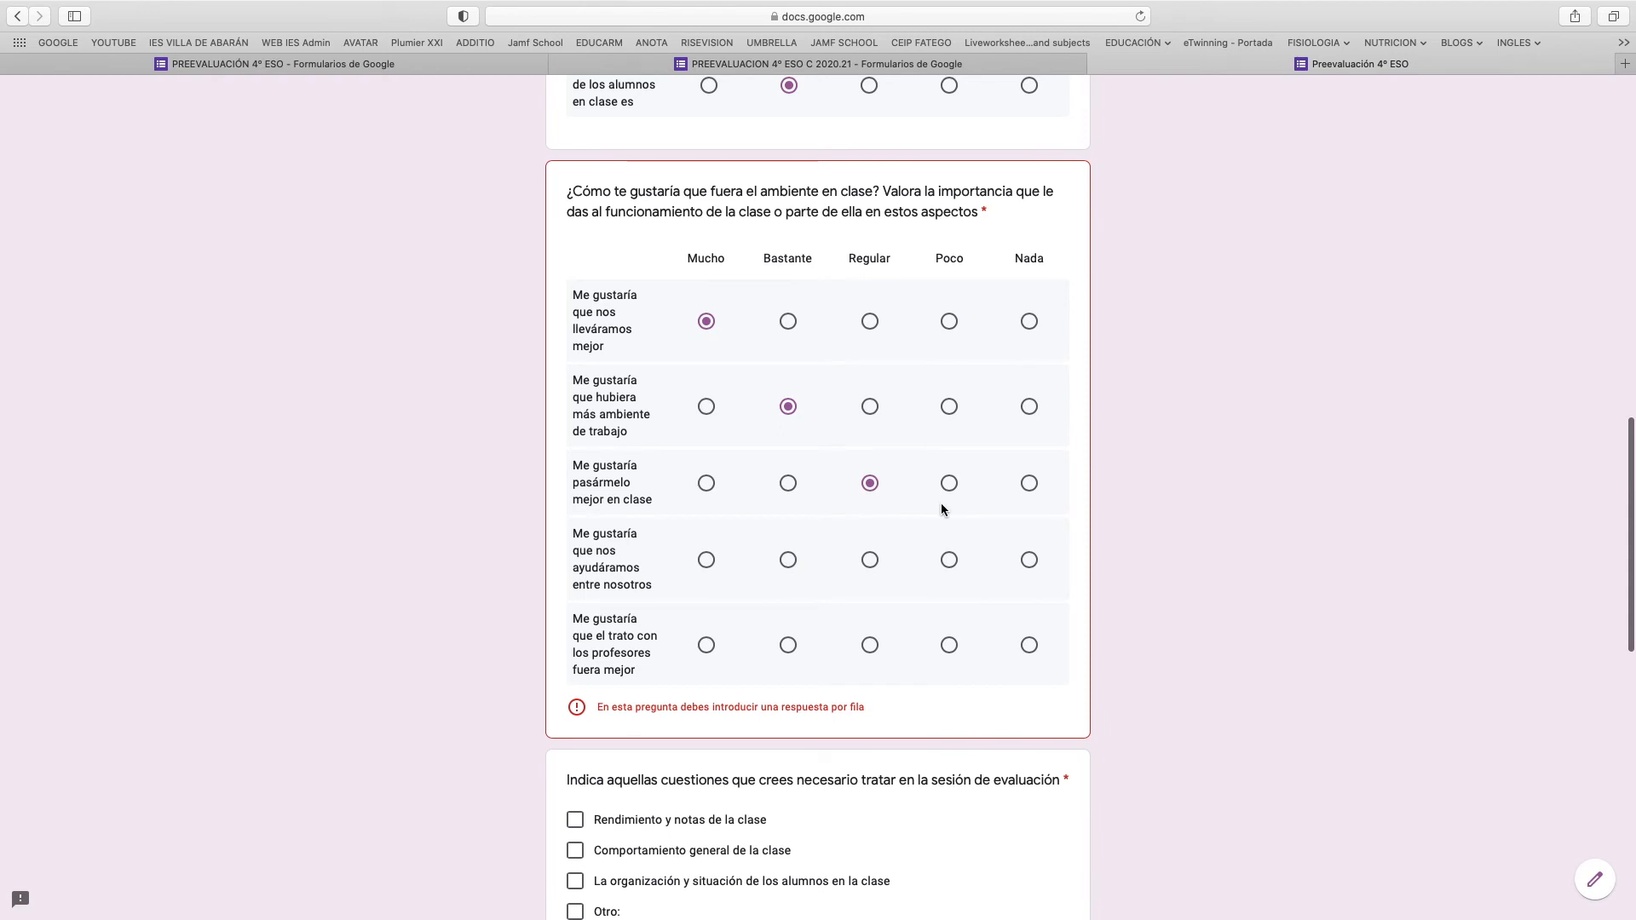
left_click(944, 492)
left_click(875, 487)
left_click(869, 560)
left_click(949, 645)
left_click(1021, 649)
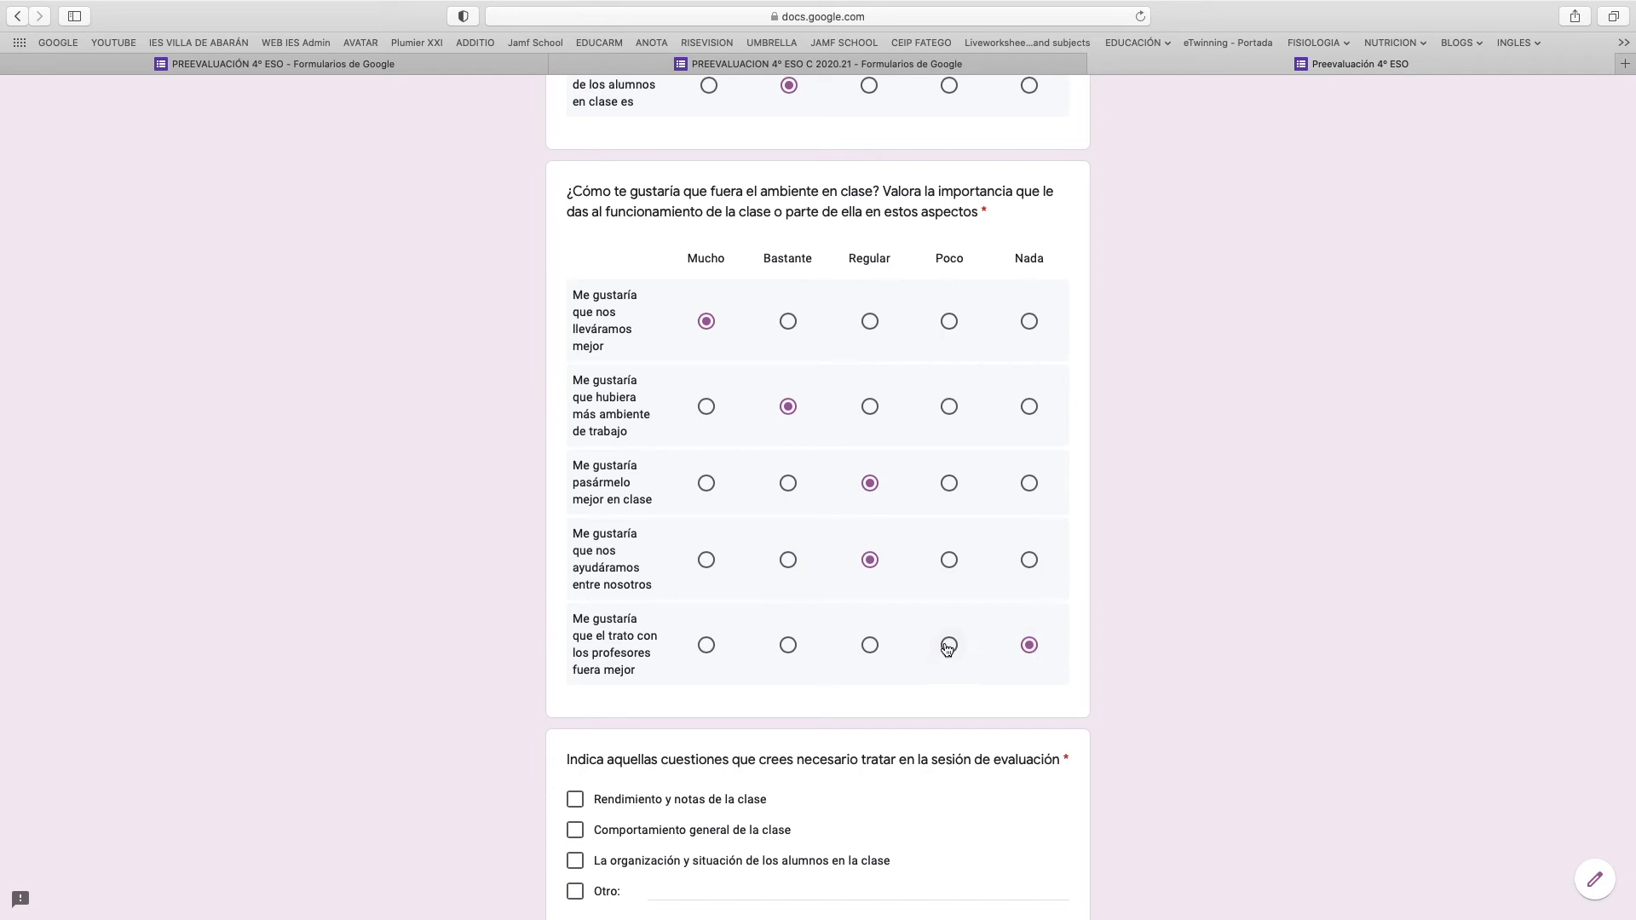
Select all three listed evaluation session topics and, for difficult subjects, ask for concepts to be repeated and more class activities.
scroll(845, 661, "down", 3)
left_click(575, 556)
left_click(575, 584)
left_click(575, 614)
scroll(575, 614, "down", 2)
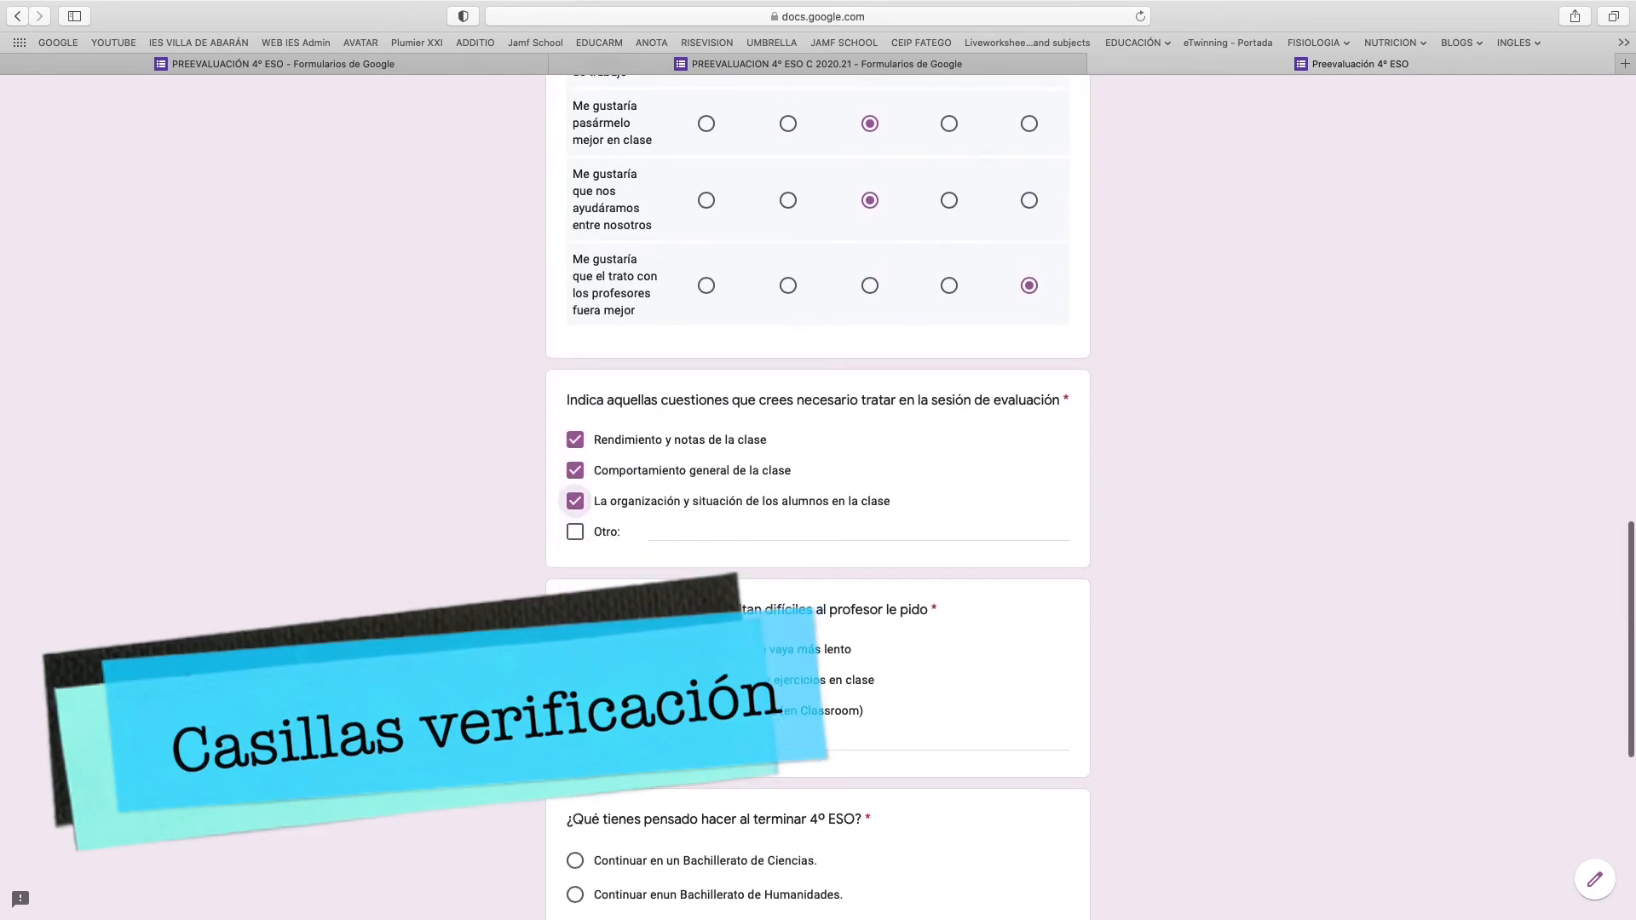
left_click(575, 650)
left_click(575, 679)
Answer "¿Qué tienes pensado hacer al terminar 4º ESO?" with the Bachillerato de Humanidades option.
scroll(644, 721, "down", 2)
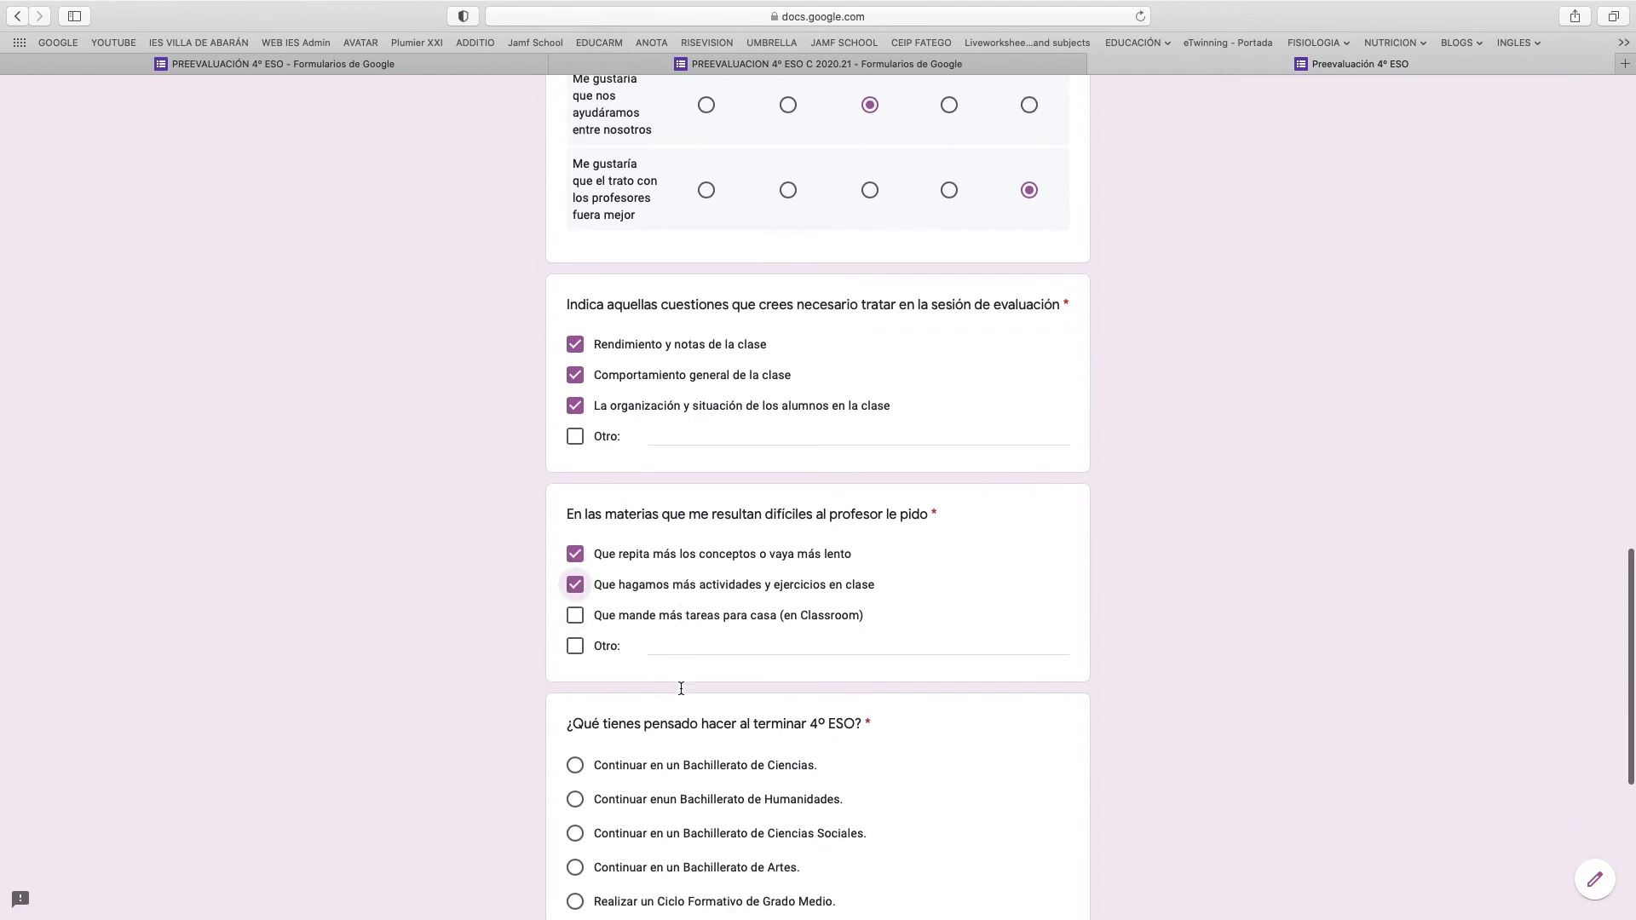
scroll(690, 690, "down", 2)
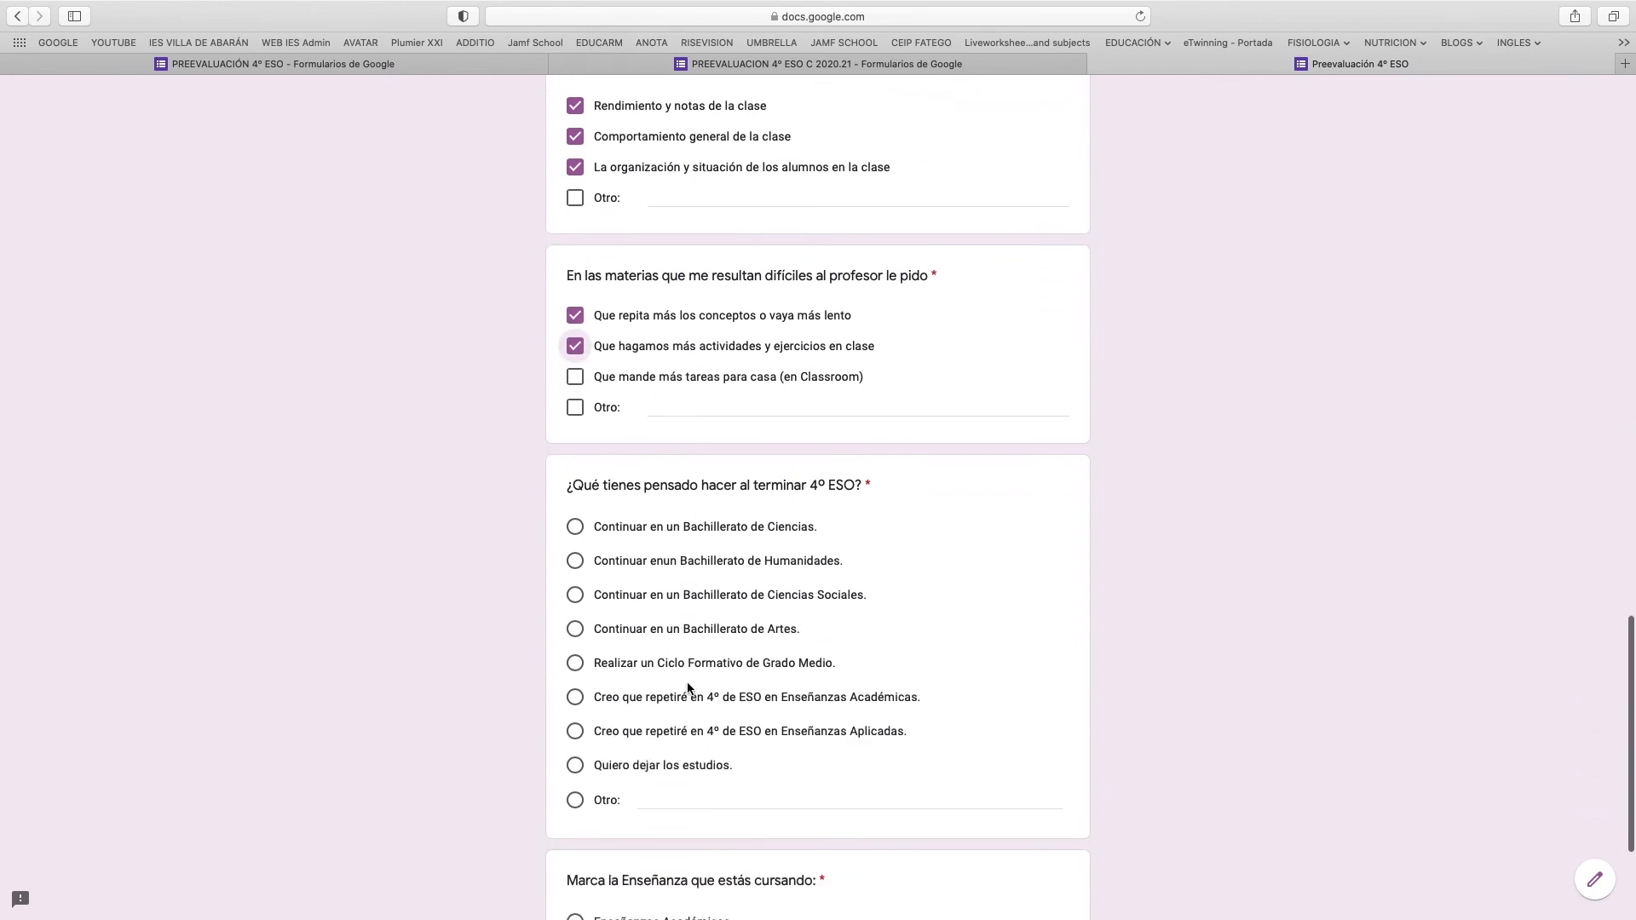
left_click(575, 526)
left_click(575, 560)
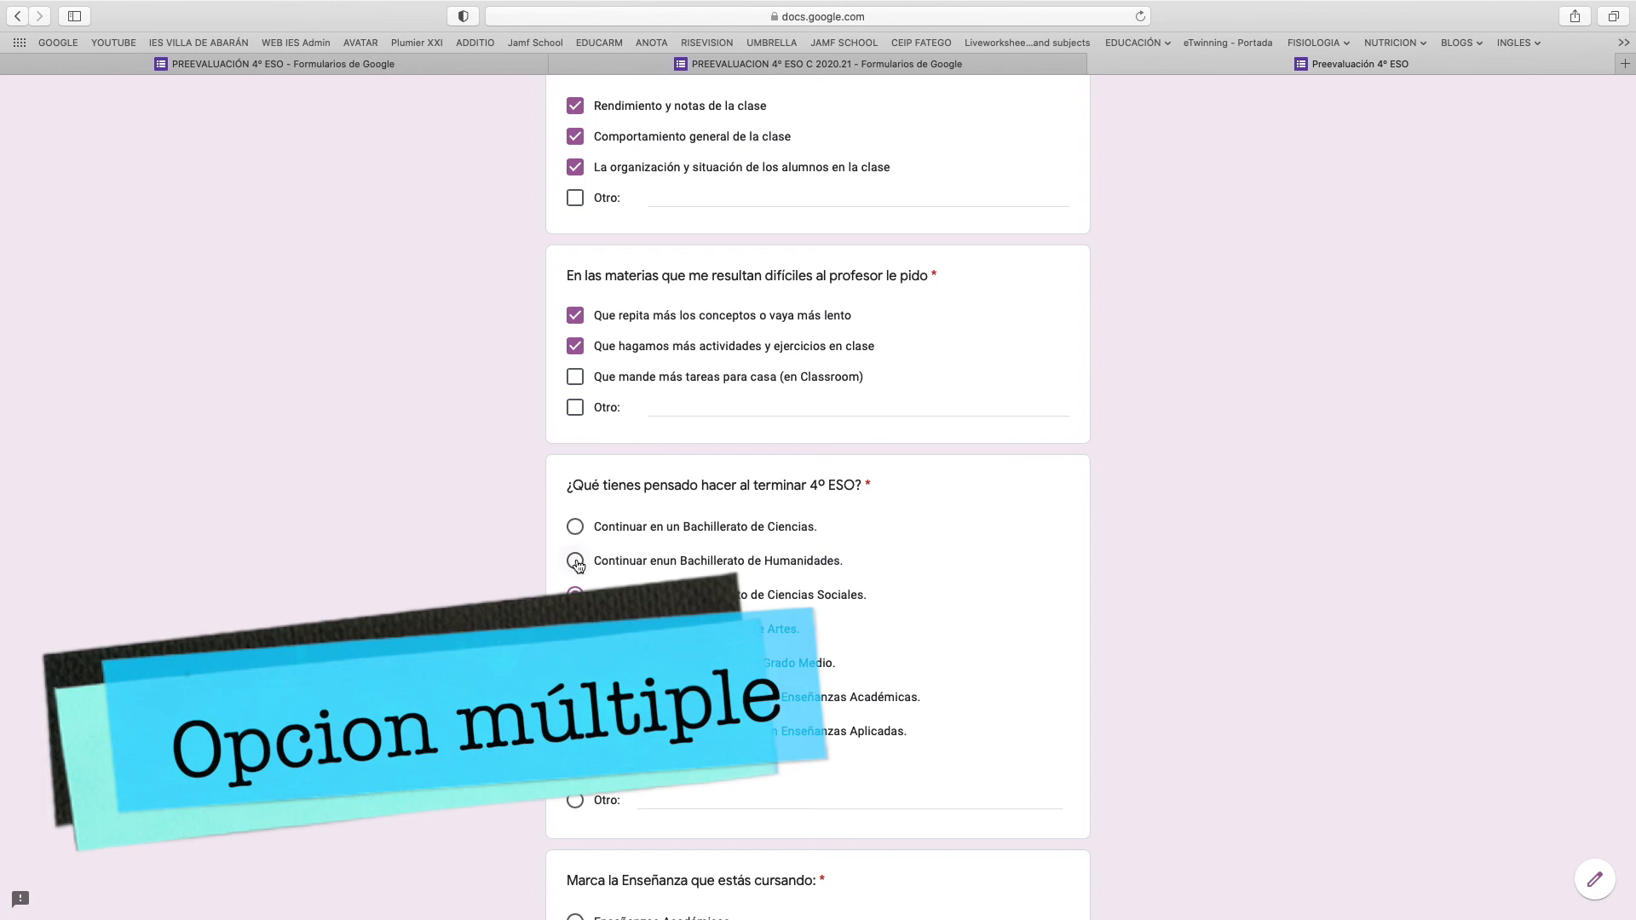
Choose Enseñanzas Aplicadas as the current studies and continue to the corresponding section.
scroll(636, 710, "down", 3)
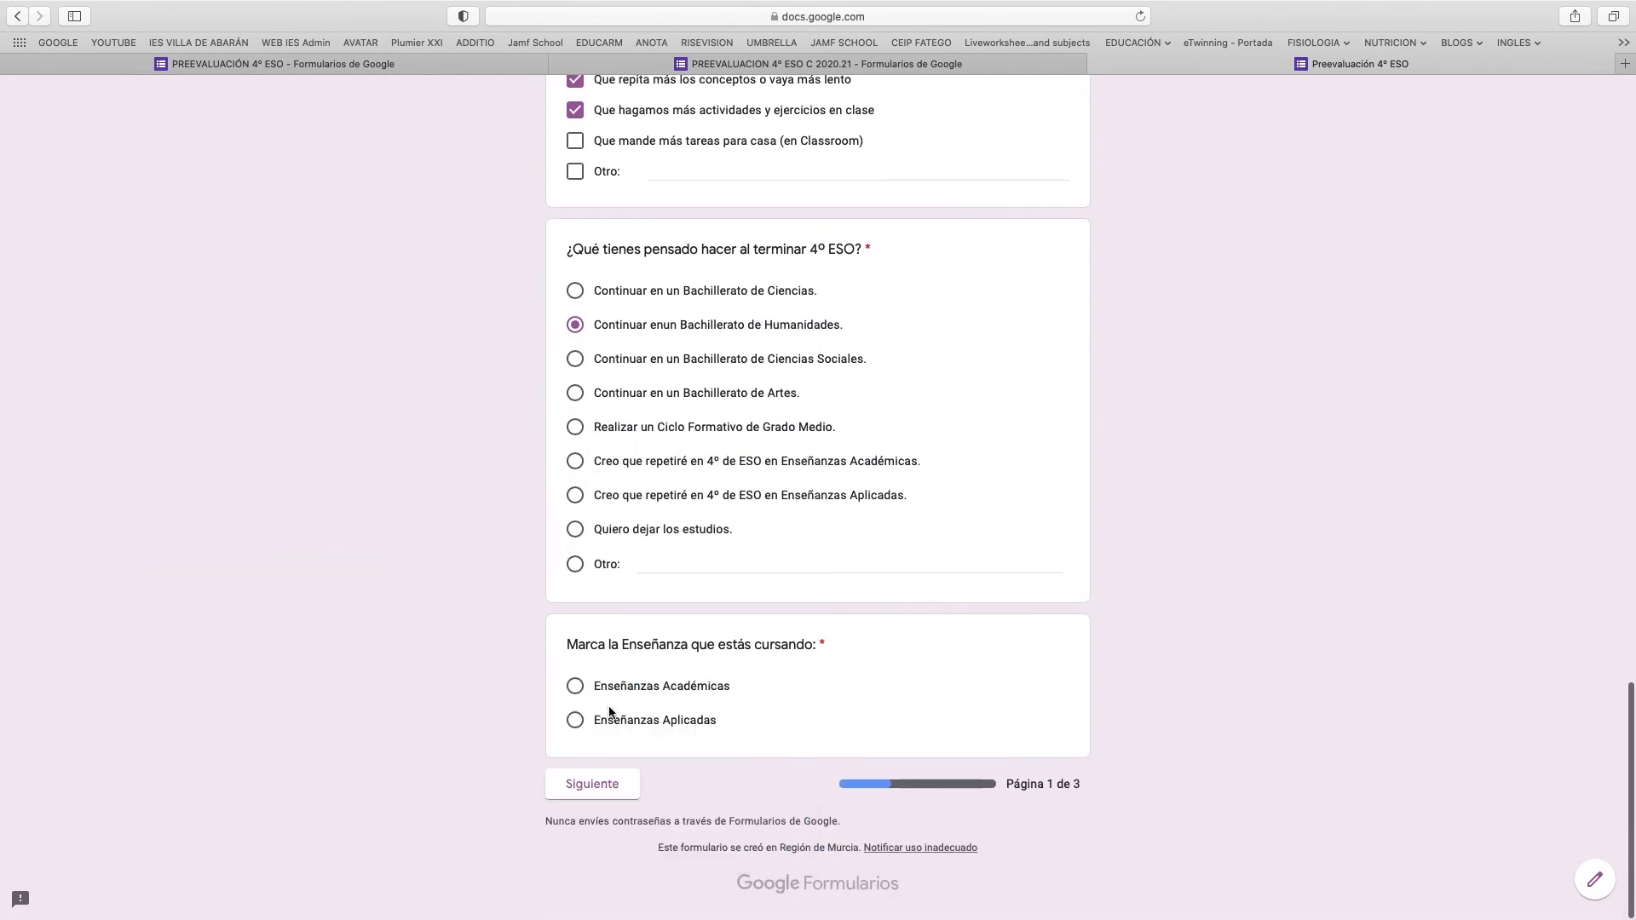
left_click(585, 687)
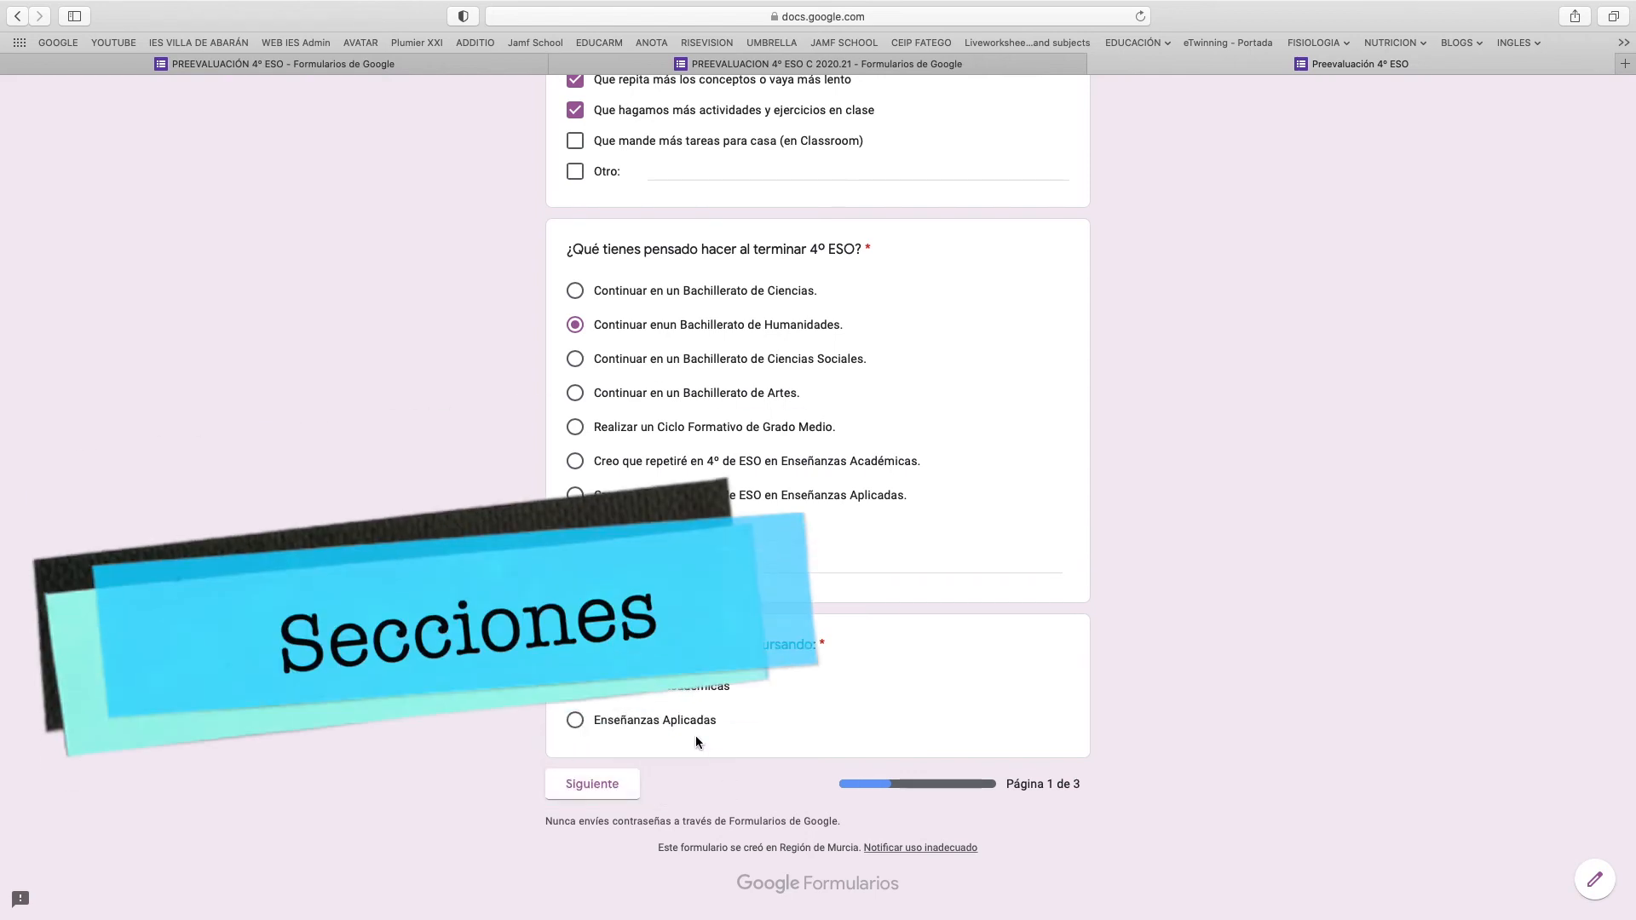
left_click(575, 722)
left_click(614, 784)
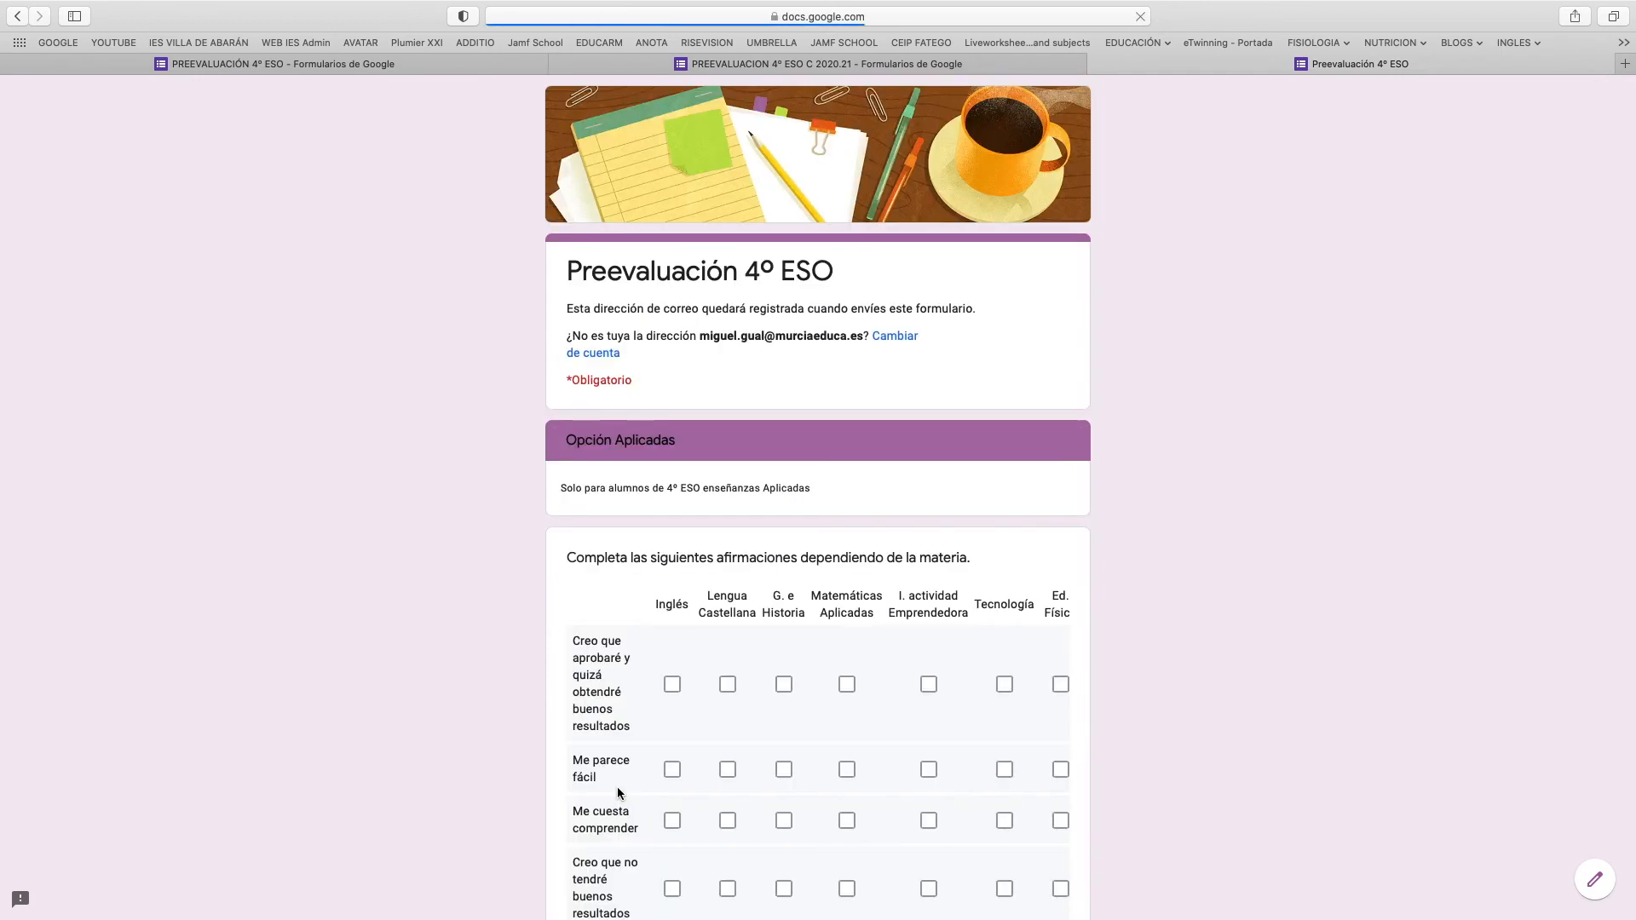
Mark Inglés for passing, G. e Historia for hard to understand, Matemáticas Aplicadas for organising better, and Lengua Castellana for the second, fourth, fifth and sixth statements.
scroll(719, 640, "down", 4)
left_click(672, 377)
left_click(731, 467)
left_click(784, 513)
left_click(731, 582)
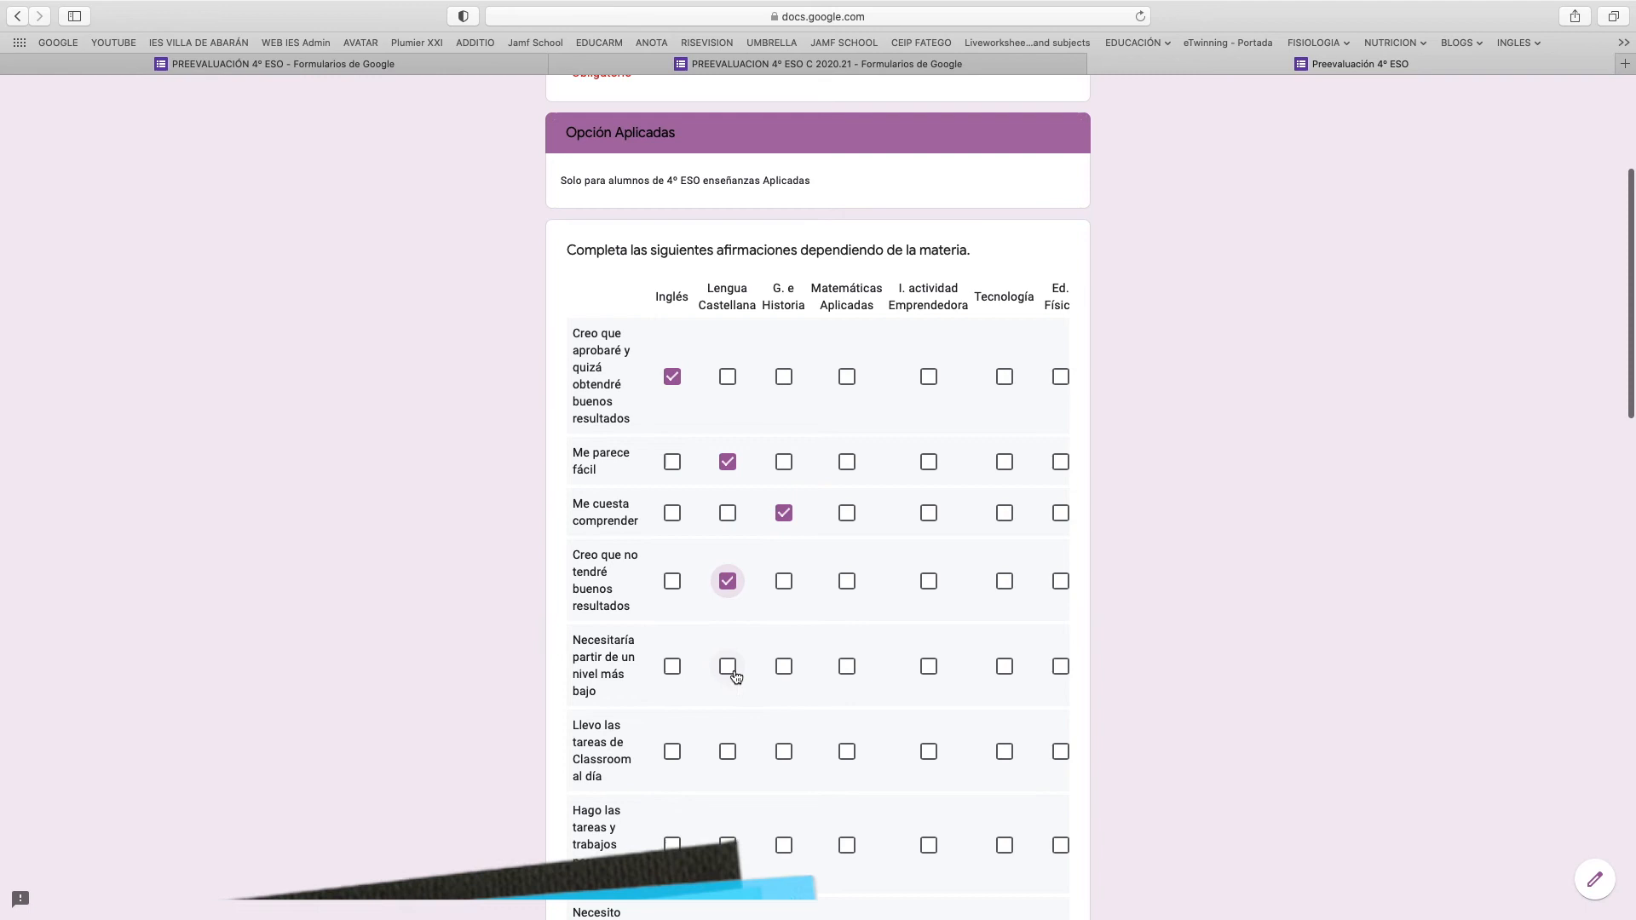
scroll(736, 676, "down", 3)
left_click(728, 469)
left_click(728, 554)
left_click(847, 734)
In the performance improvement grid, rank Estudiar más en casa as 5 and Llevar las tareas al día en Classroom as 2.
scroll(731, 699, "down", 5)
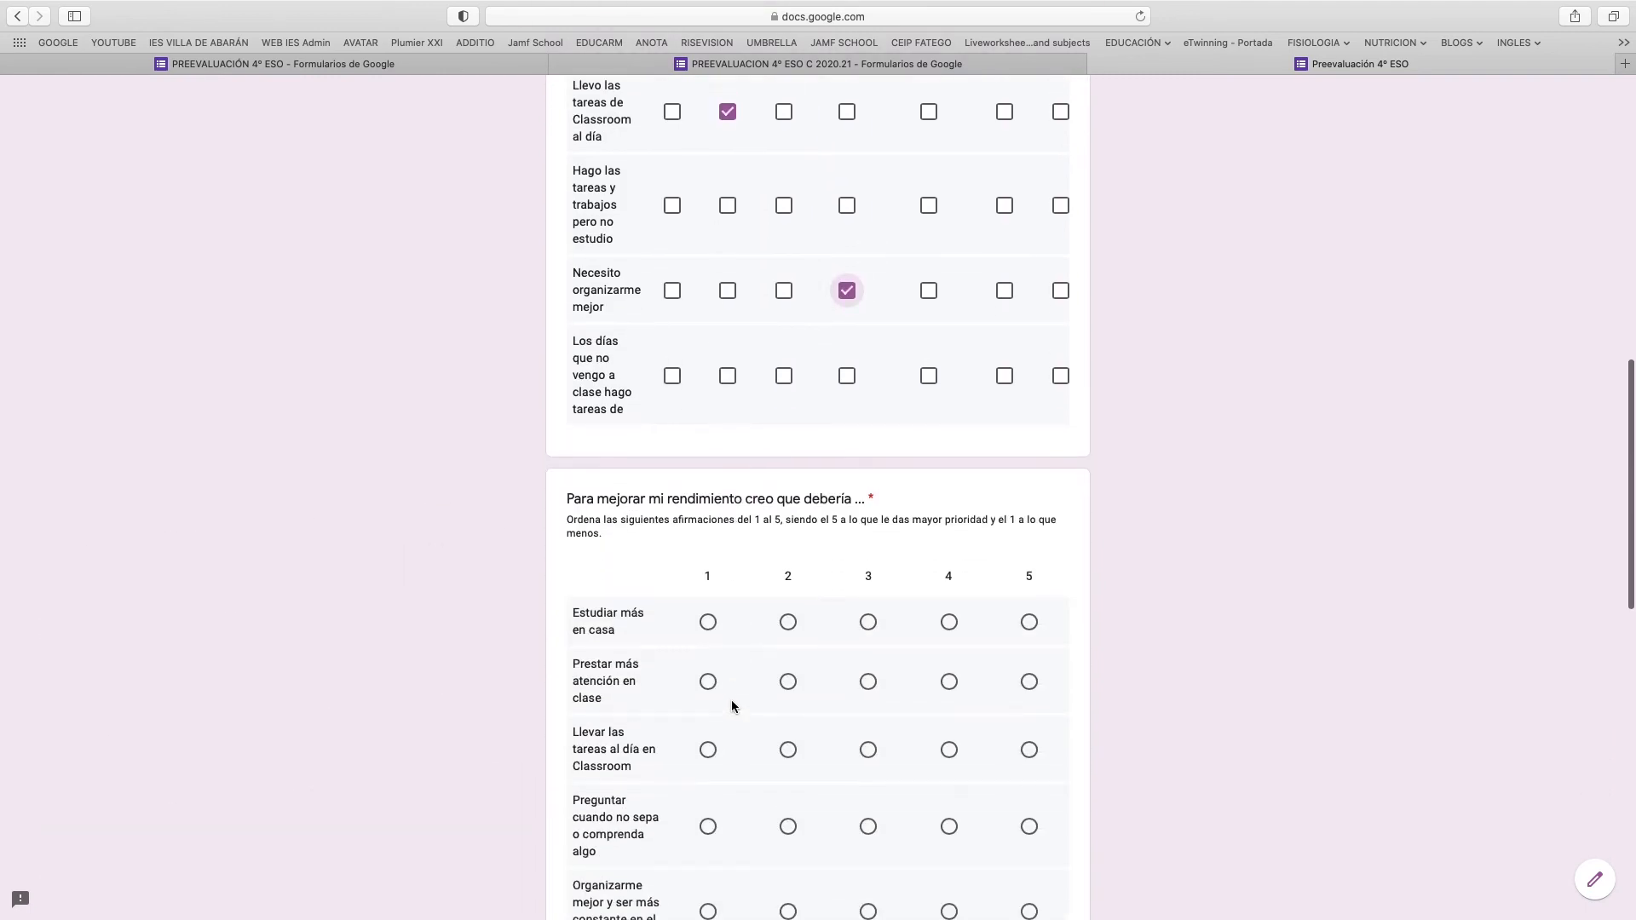
scroll(733, 706, "down", 2)
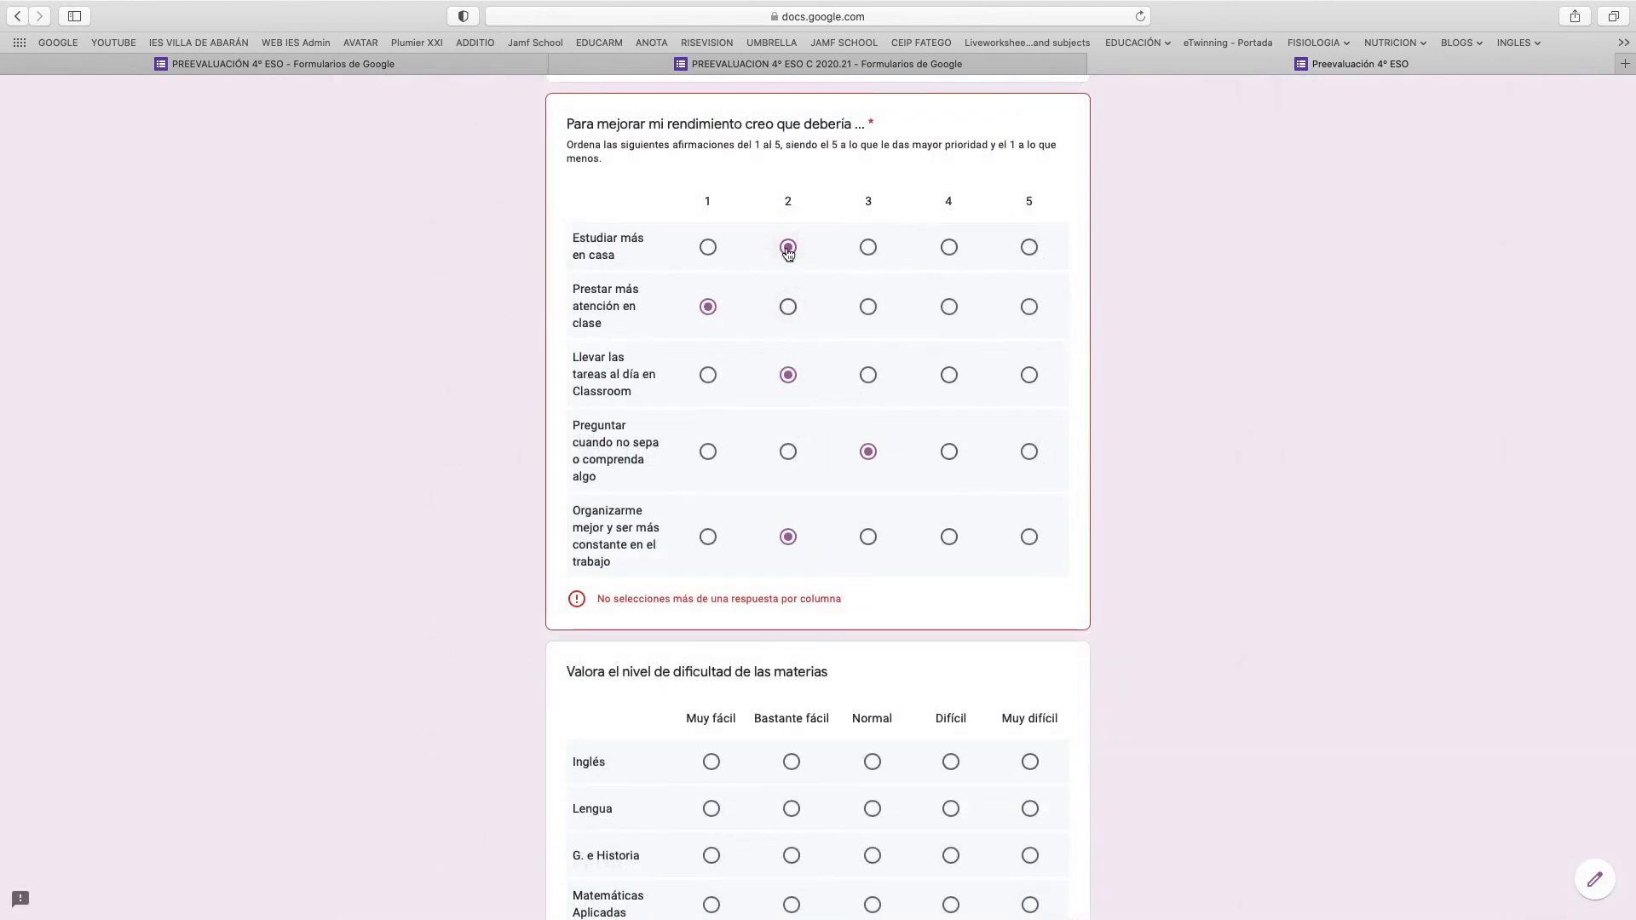
left_click(1028, 248)
left_click(711, 252)
left_click(1028, 248)
left_click(708, 375)
left_click(788, 375)
Rate Inglés, Religión, TIC and Ed. Plástica as Muy fácil, Lengua and G. e Historia as Bastante fácil, and submit the form.
scroll(706, 480, "down", 5)
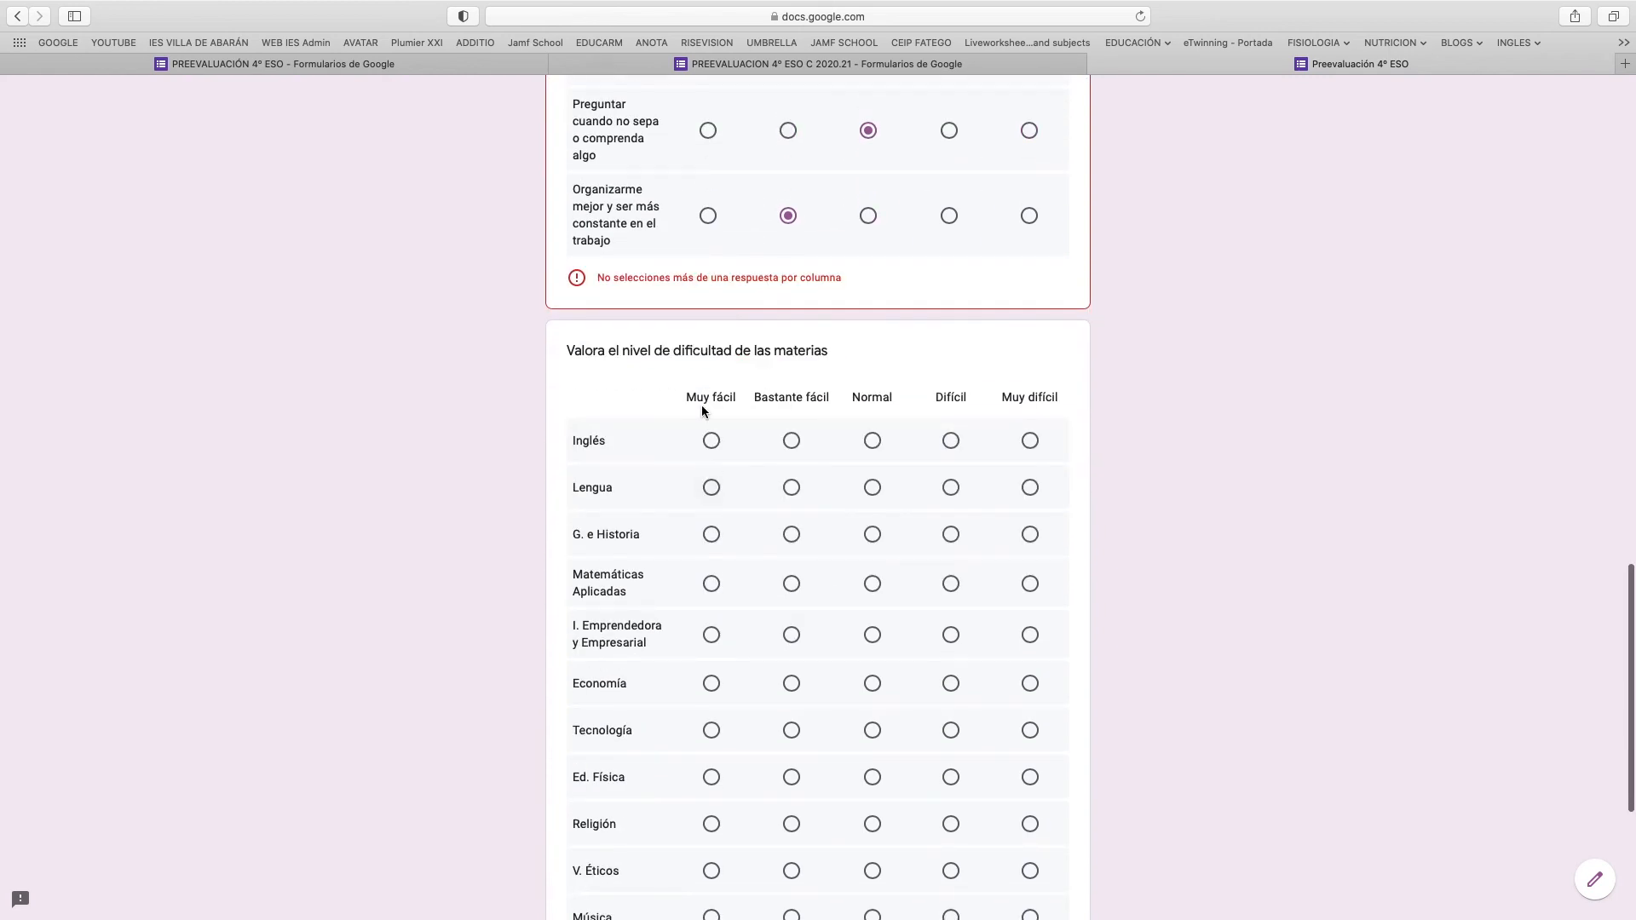
scroll(671, 406, "down", 2)
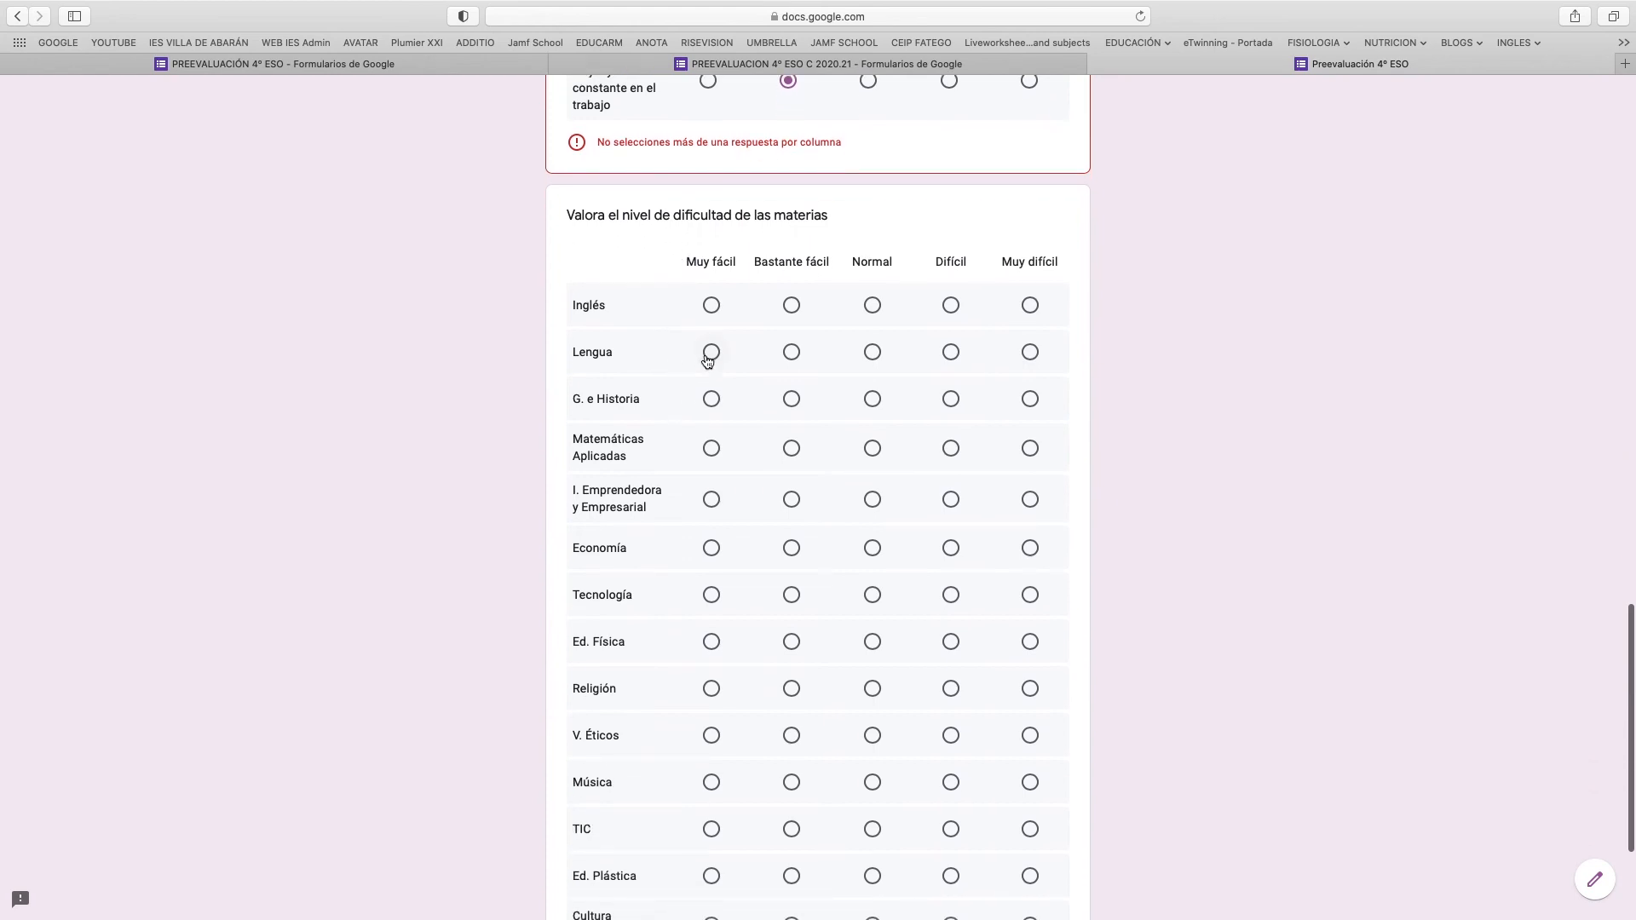
left_click(710, 307)
left_click(792, 352)
left_click(792, 398)
scroll(817, 479, "down", 3)
left_click(711, 622)
left_click(712, 575)
left_click(711, 434)
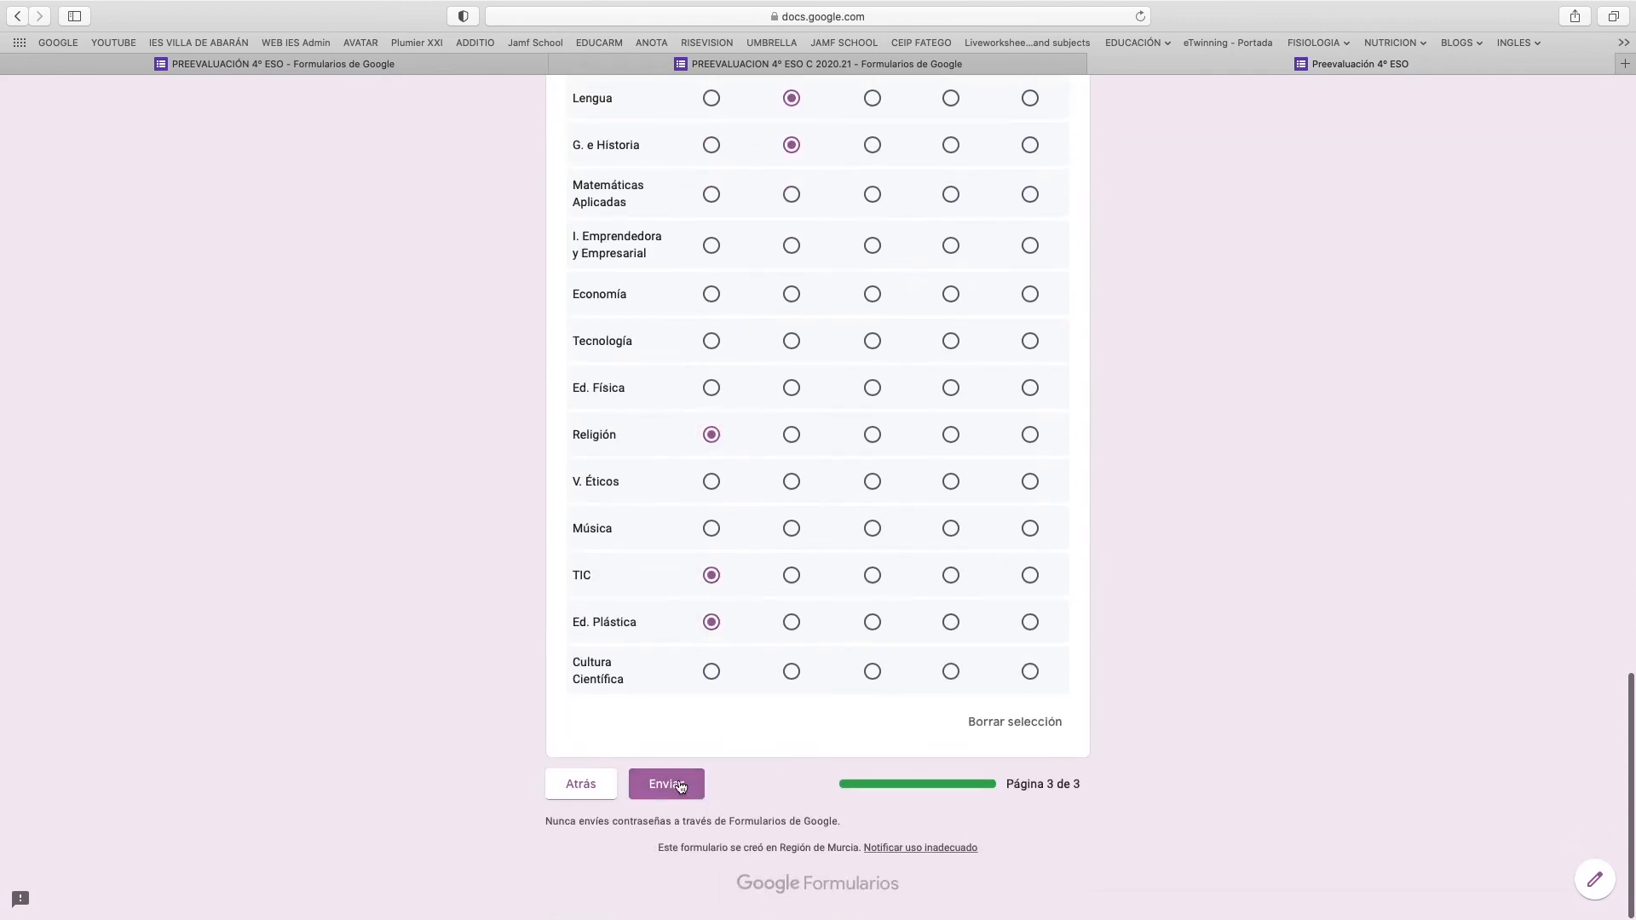
left_click(668, 784)
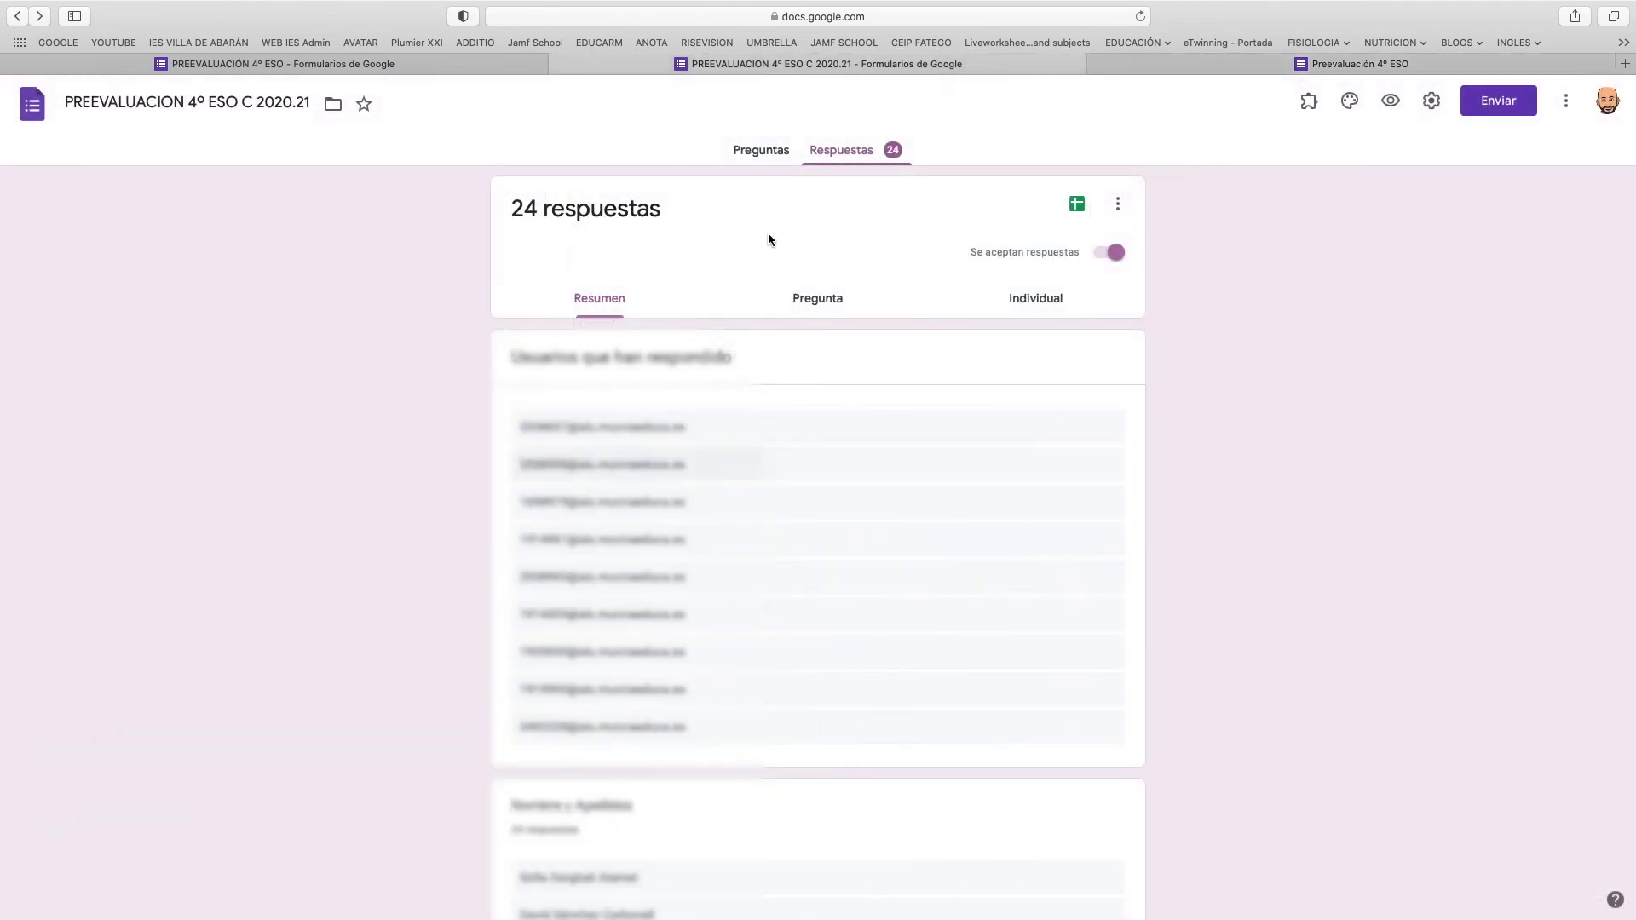
Open the sending options of the PREEVALUACION 4º ESO C 2020.21 form, view the e-mail method, and show the form link as a shortened URL.
left_click(776, 159)
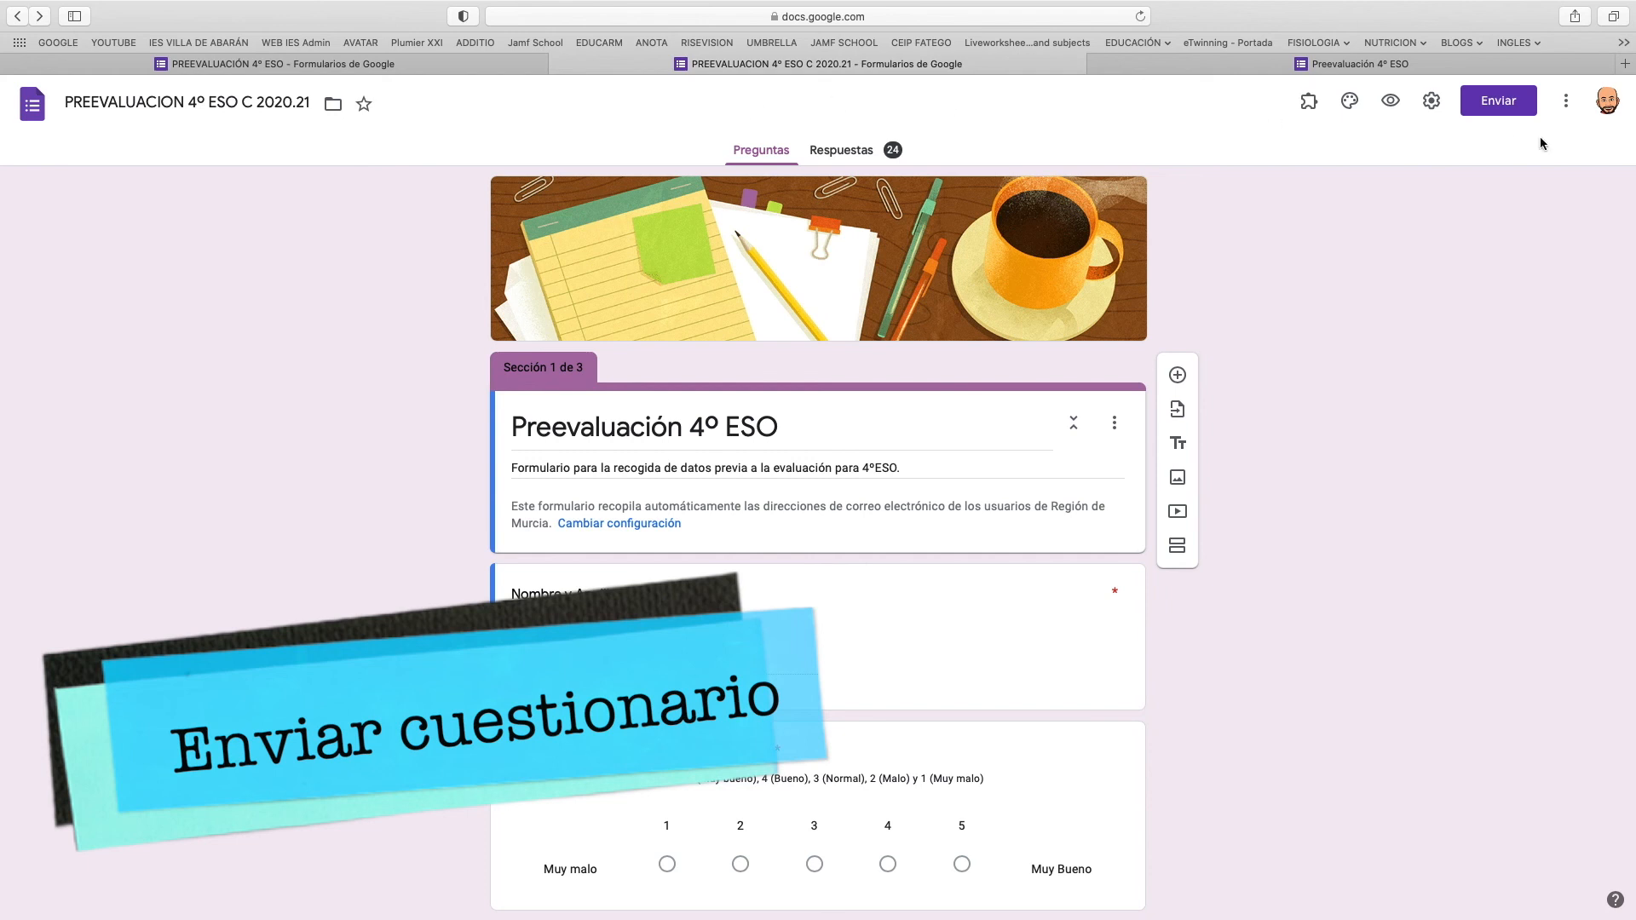
left_click(1499, 102)
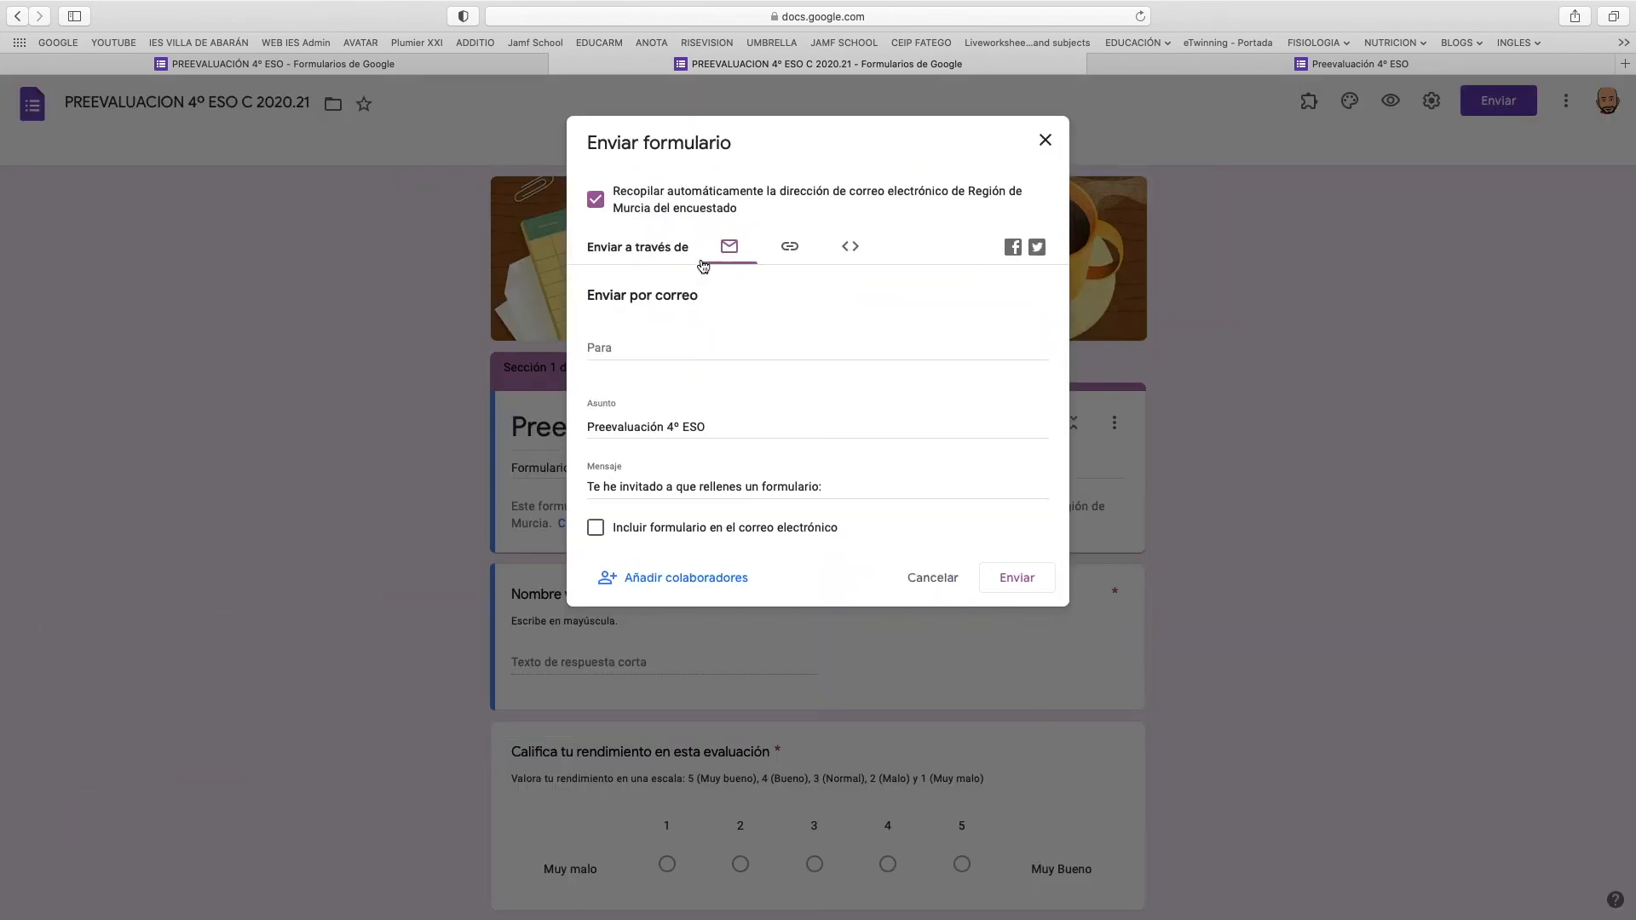
left_click(606, 347)
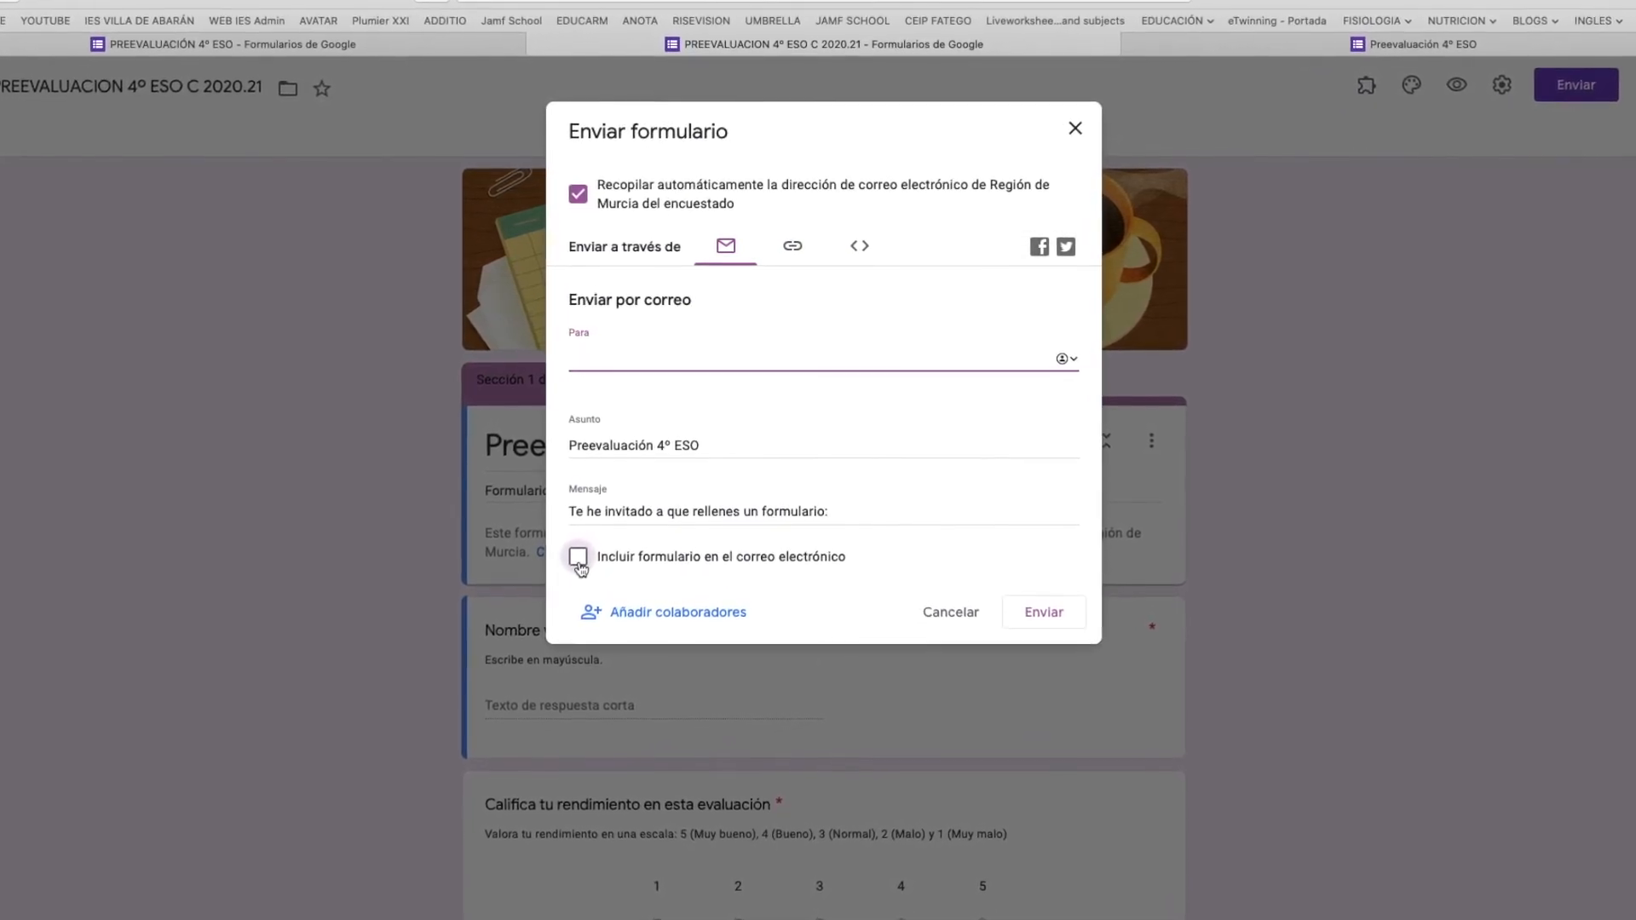
left_click(791, 248)
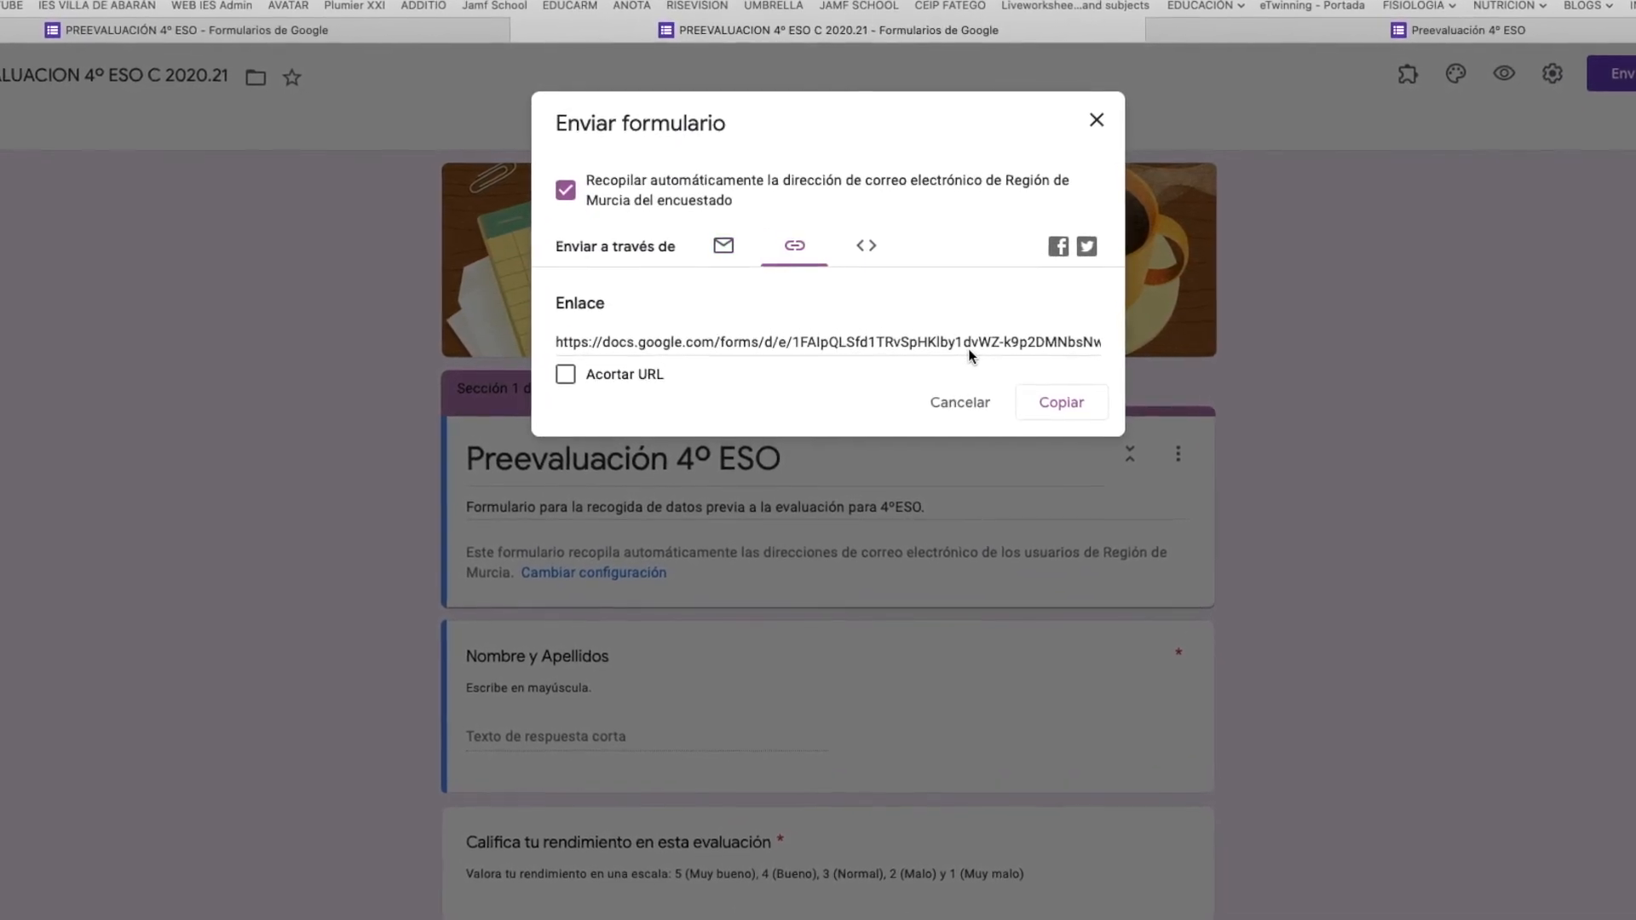
left_click(563, 376)
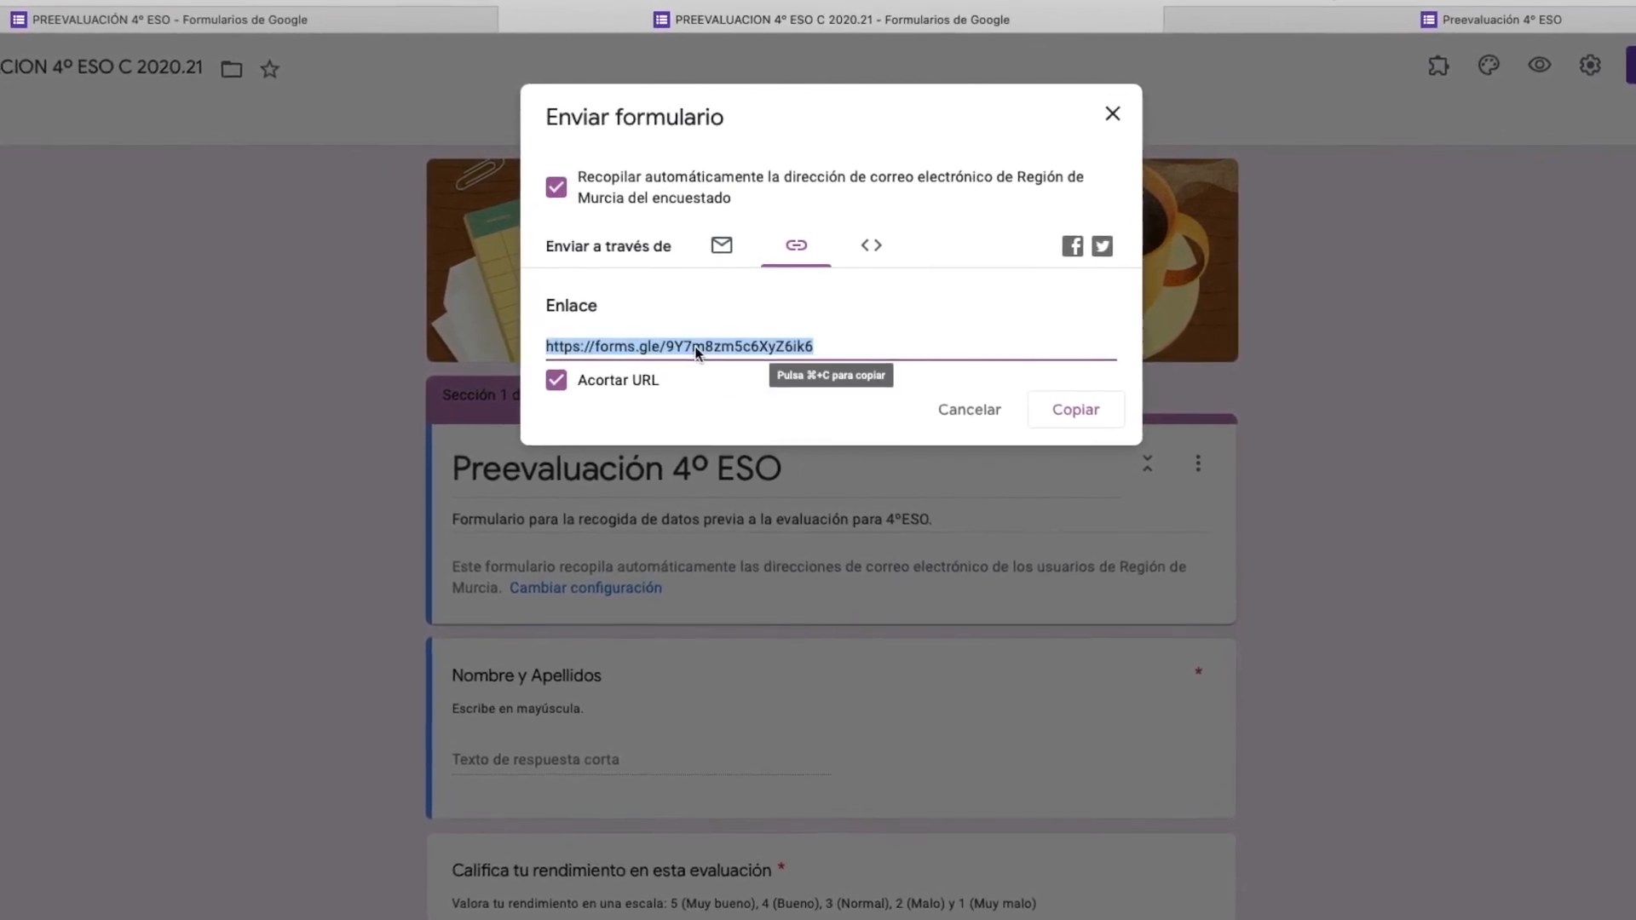
Show the HTML embed code, toggle automatic e-mail address collection off and on again, and close the sending options.
left_click(873, 247)
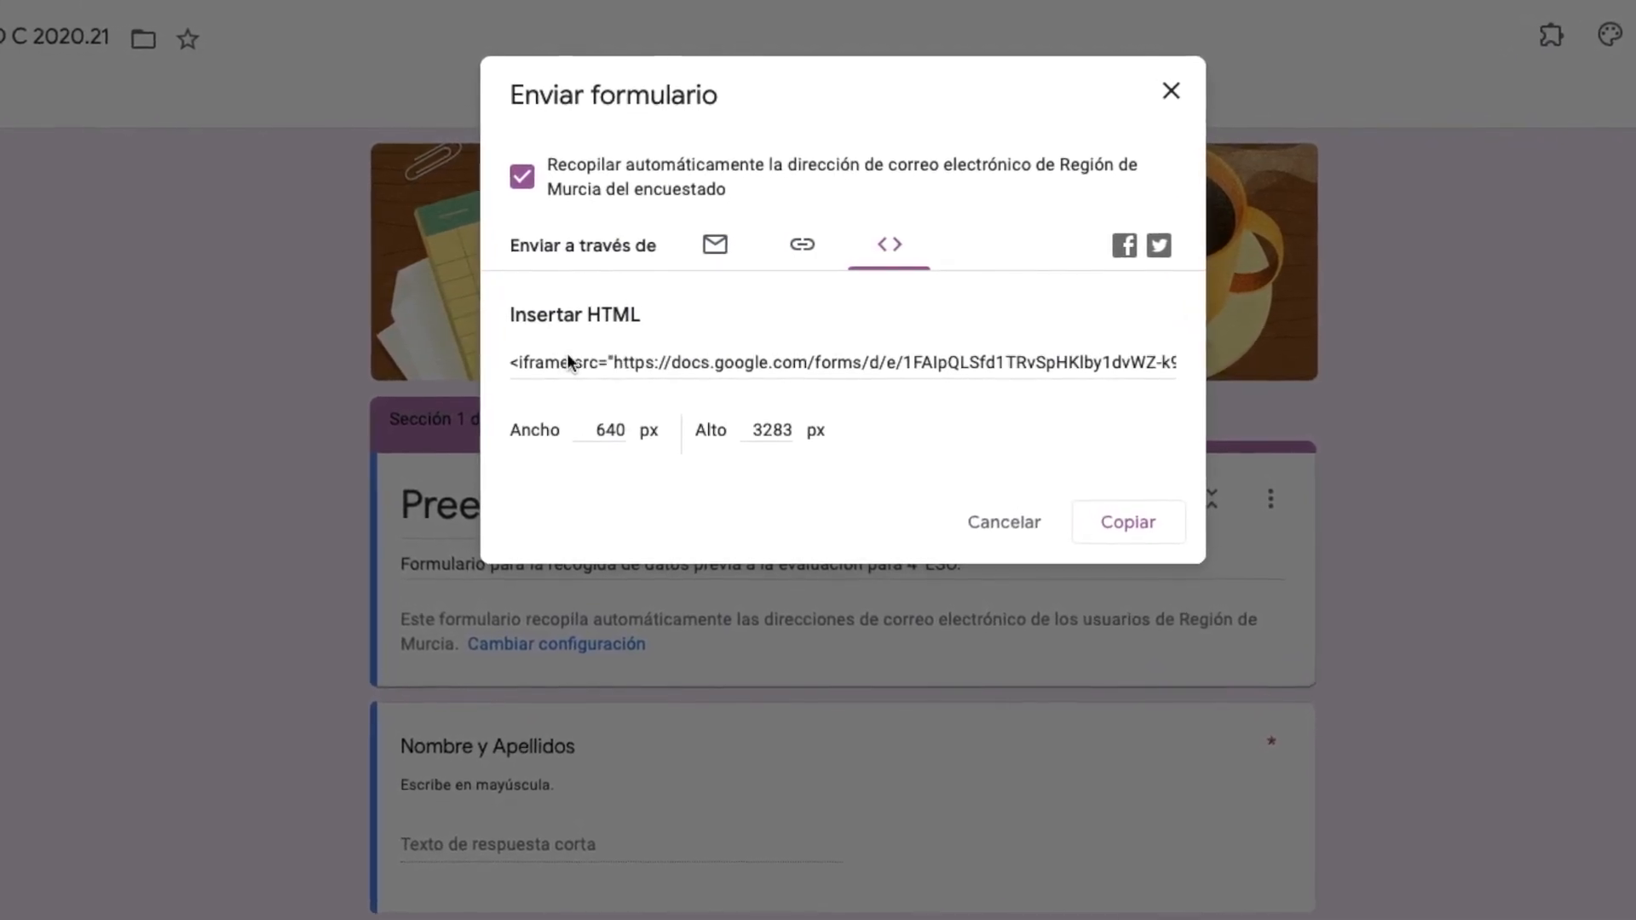
left_click(521, 179)
left_click(521, 179)
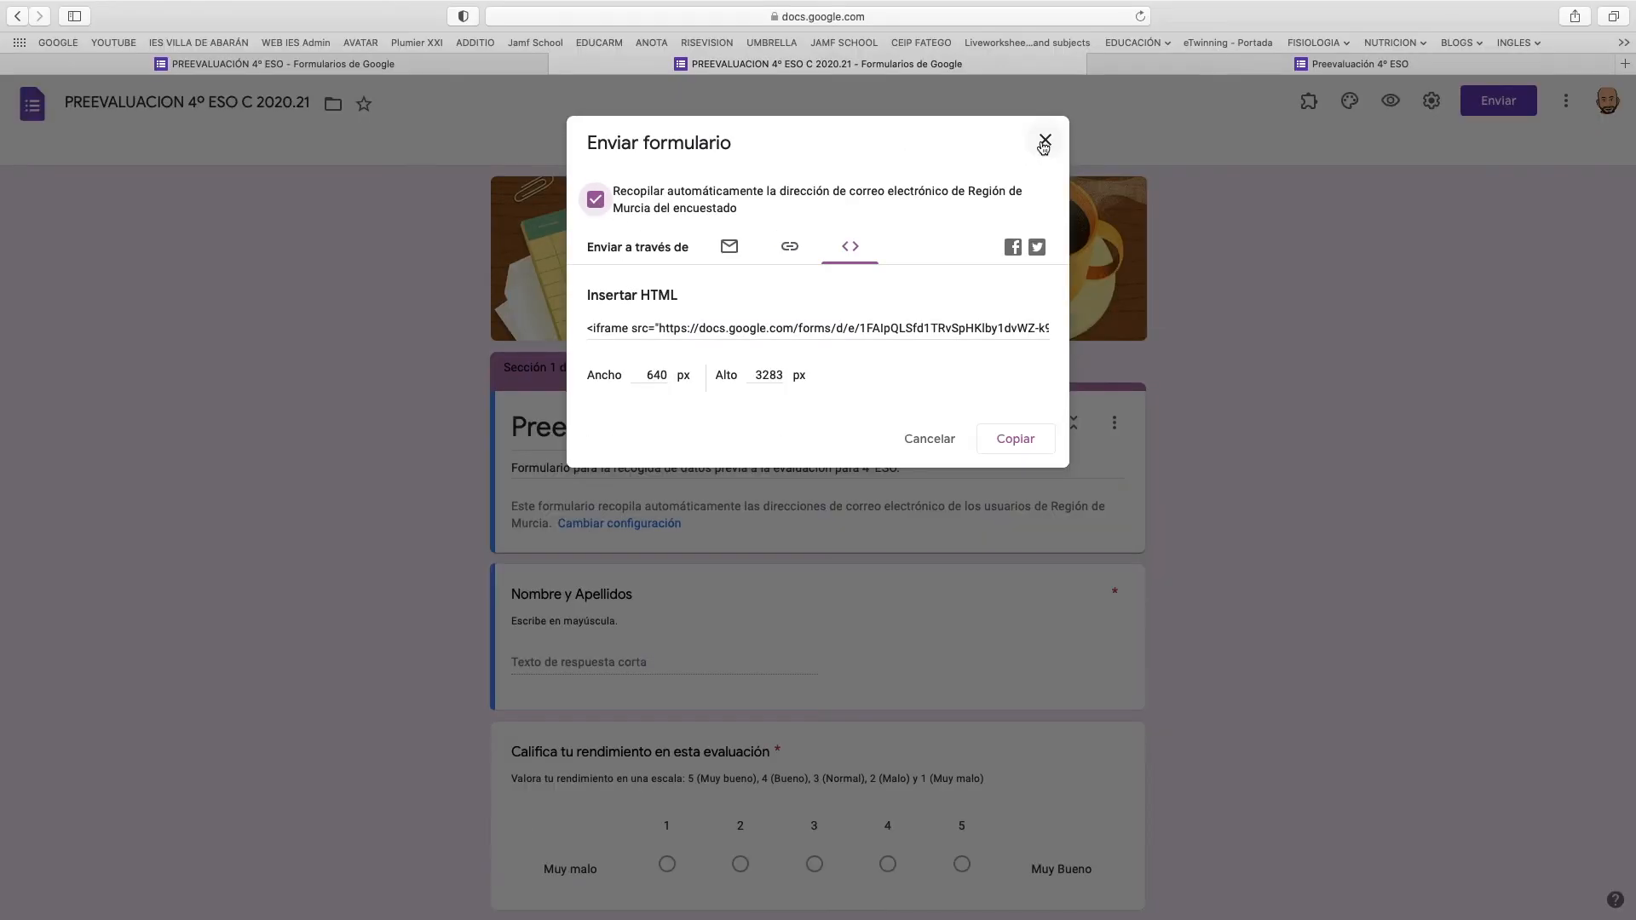
left_click(1044, 143)
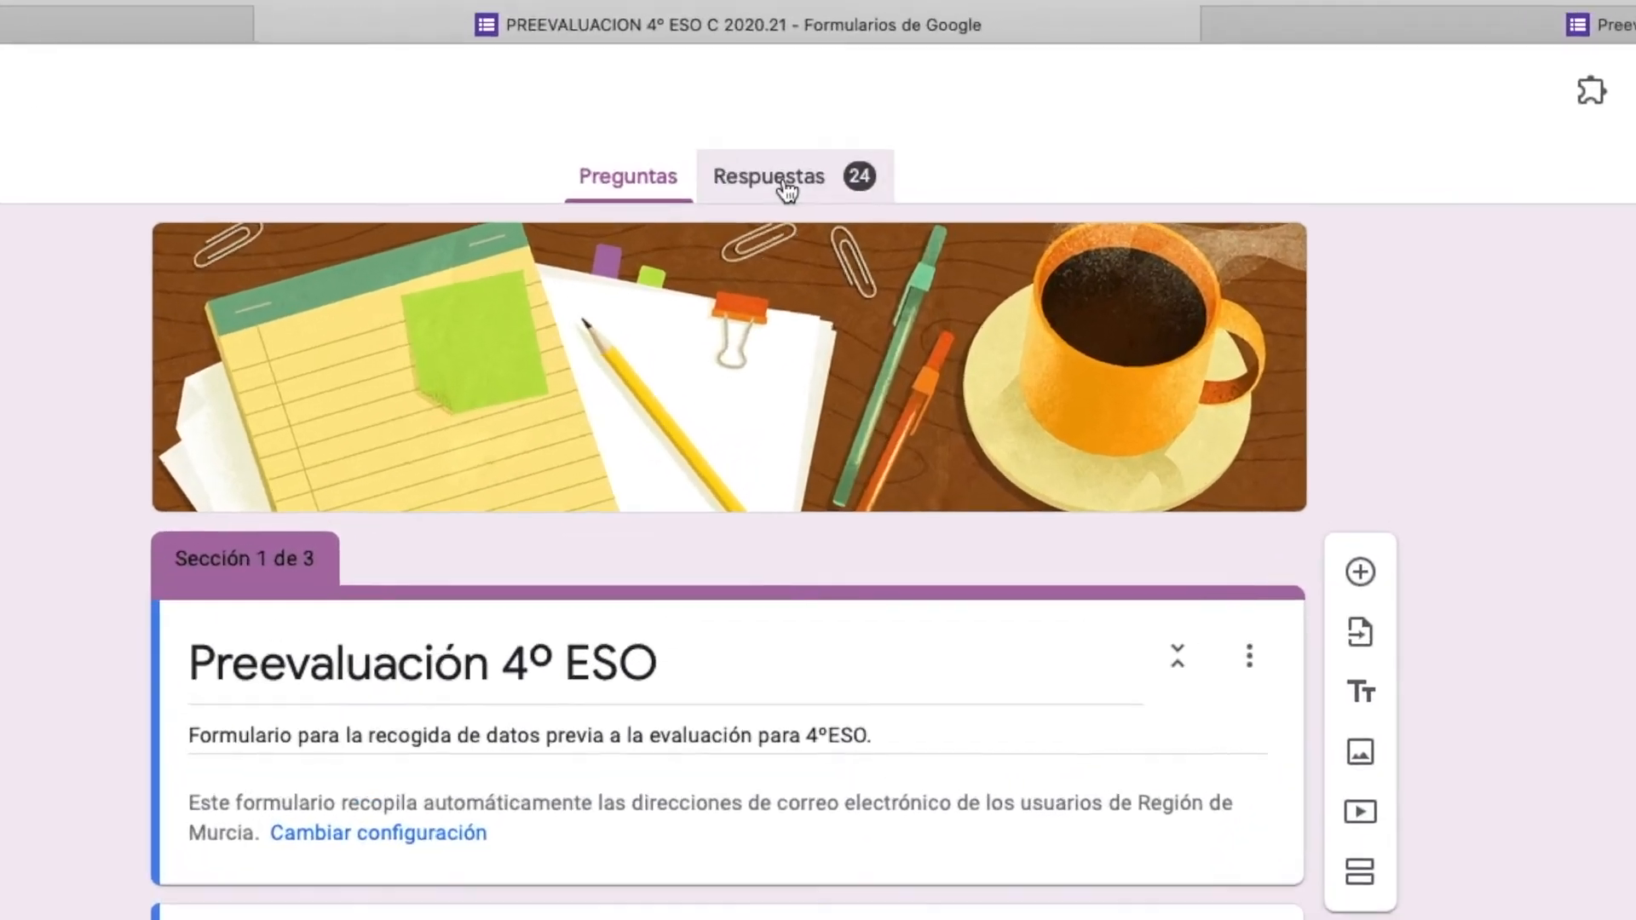
Review the summary of responses, from the list of respondents through the charts for each question.
left_click(784, 186)
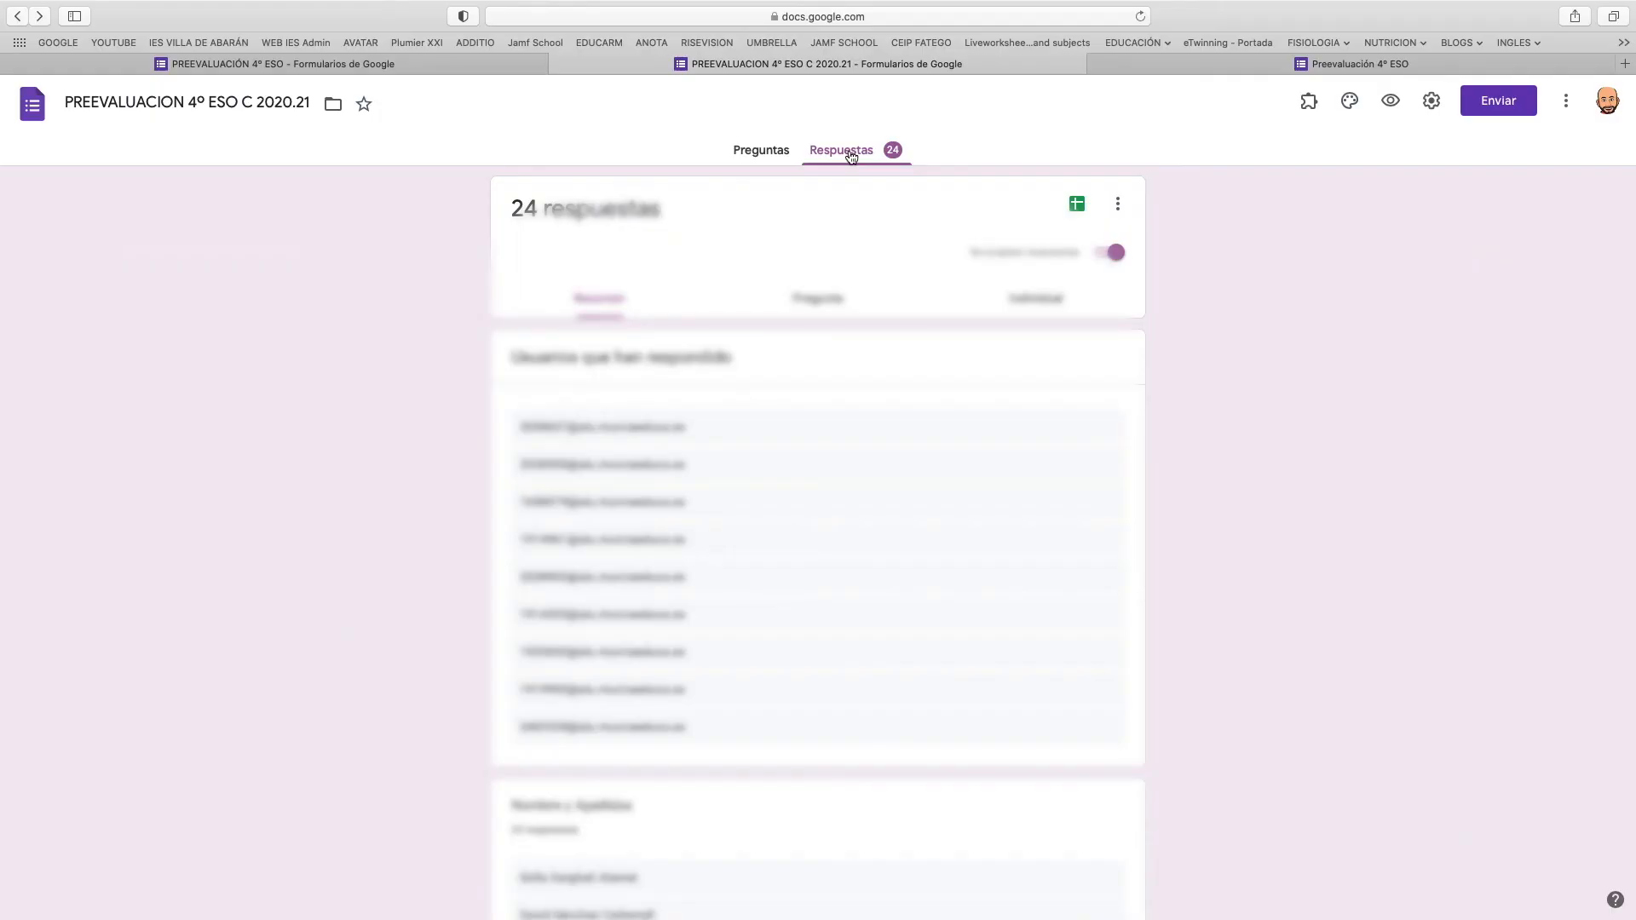
scroll(645, 528, "down", 5)
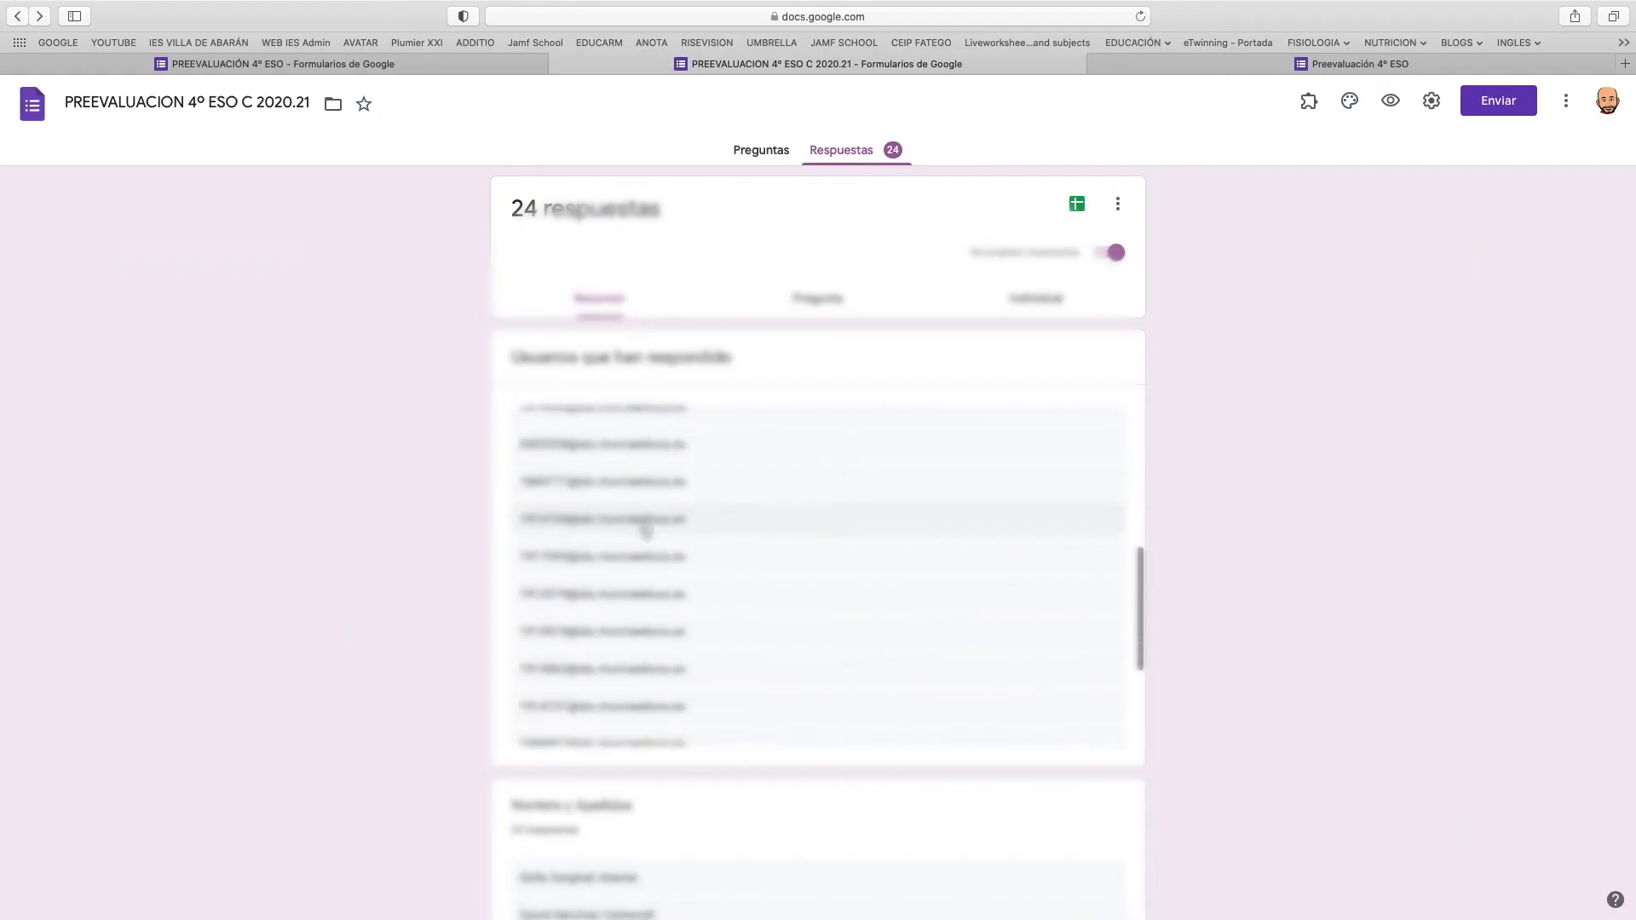
scroll(402, 525, "down", 15)
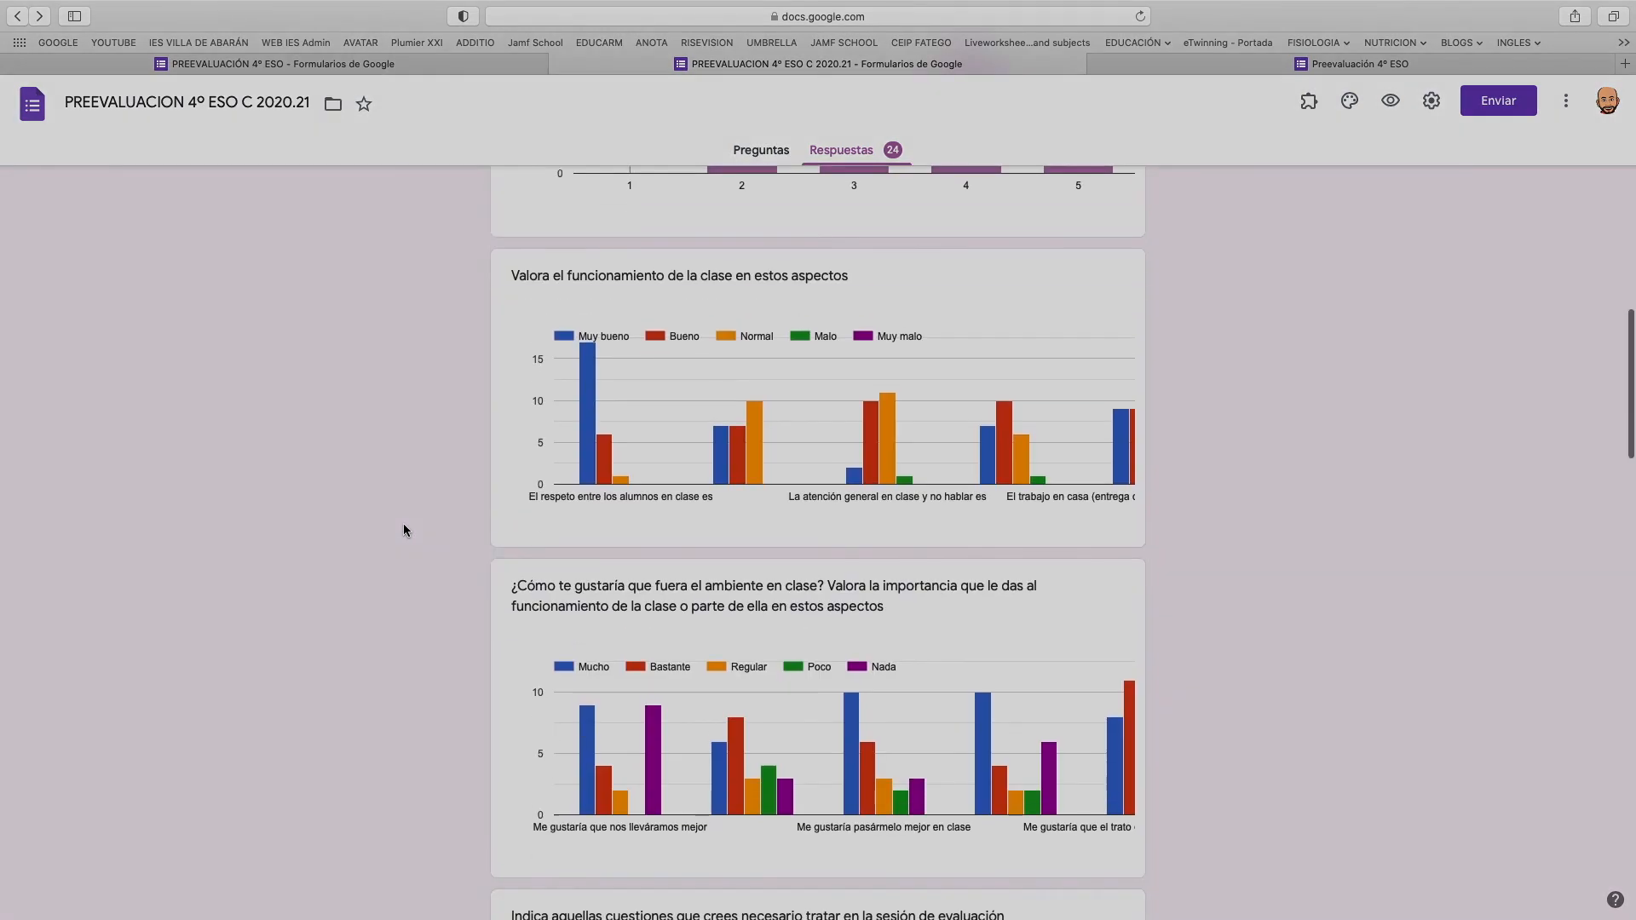
scroll(404, 527, "down", 10)
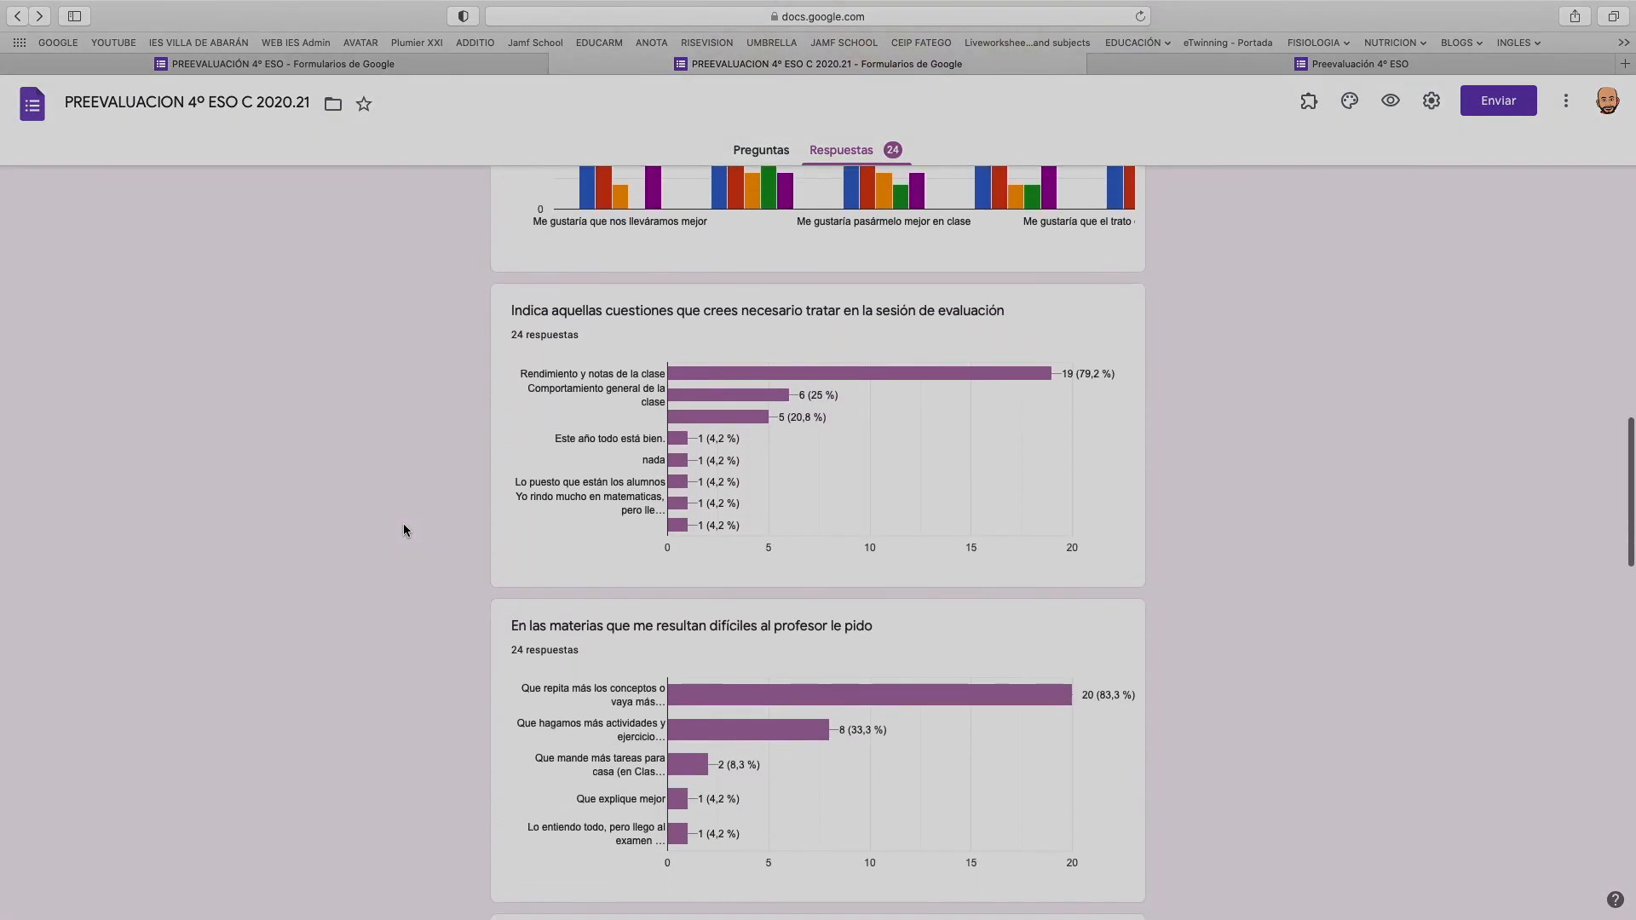
scroll(403, 525, "up", 3)
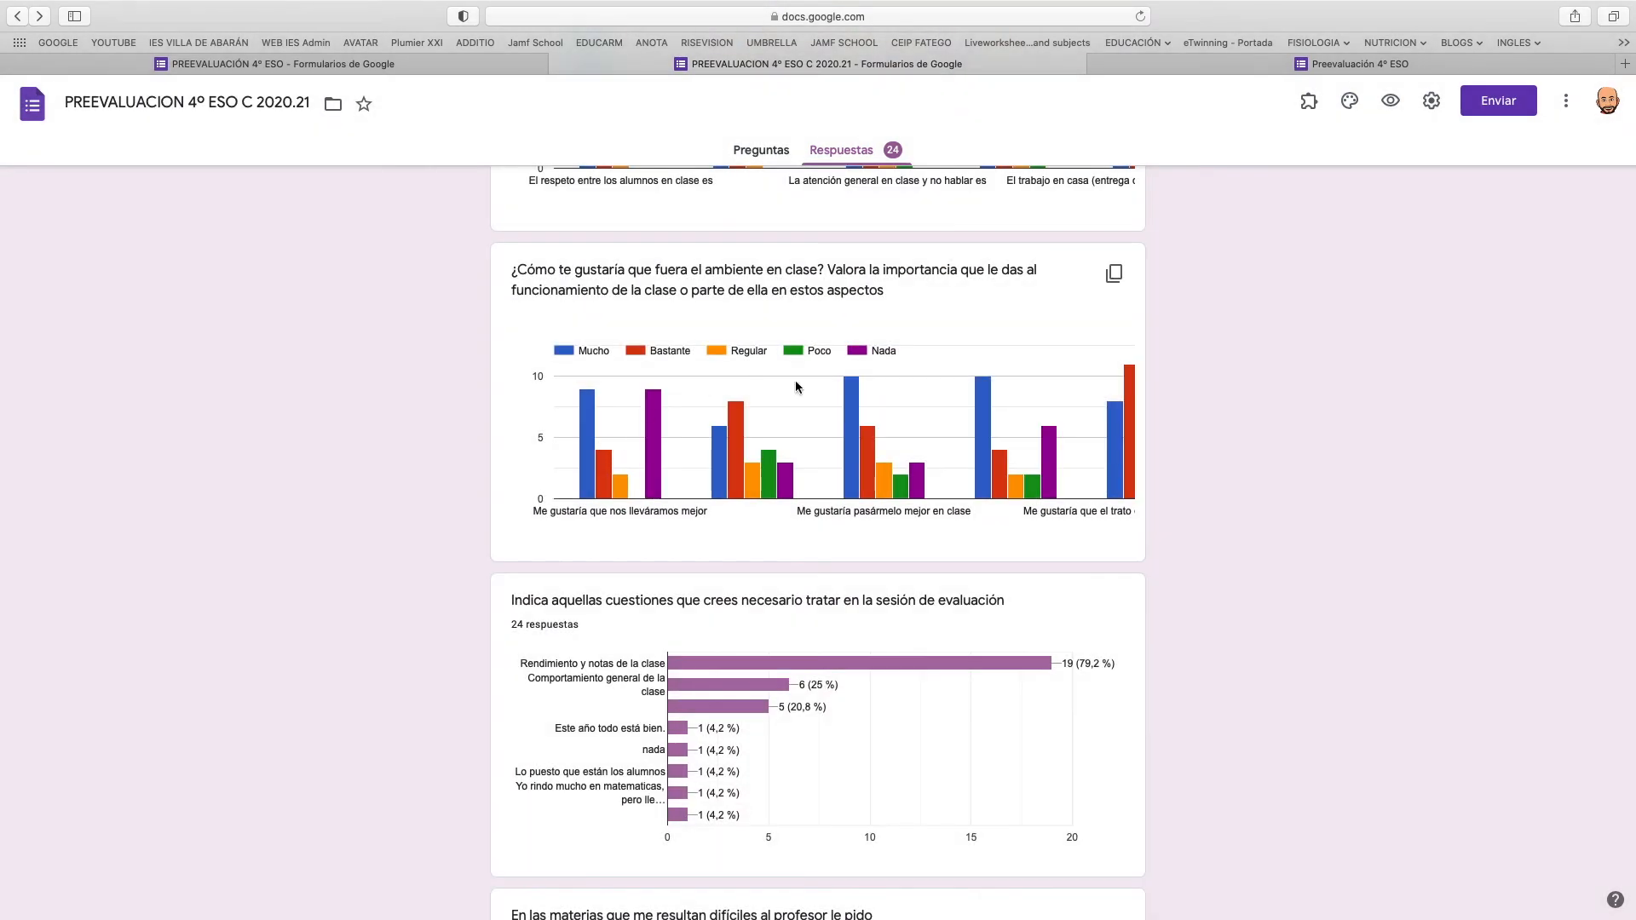
scroll(795, 527, "down", 10)
scroll(795, 526, "down", 15)
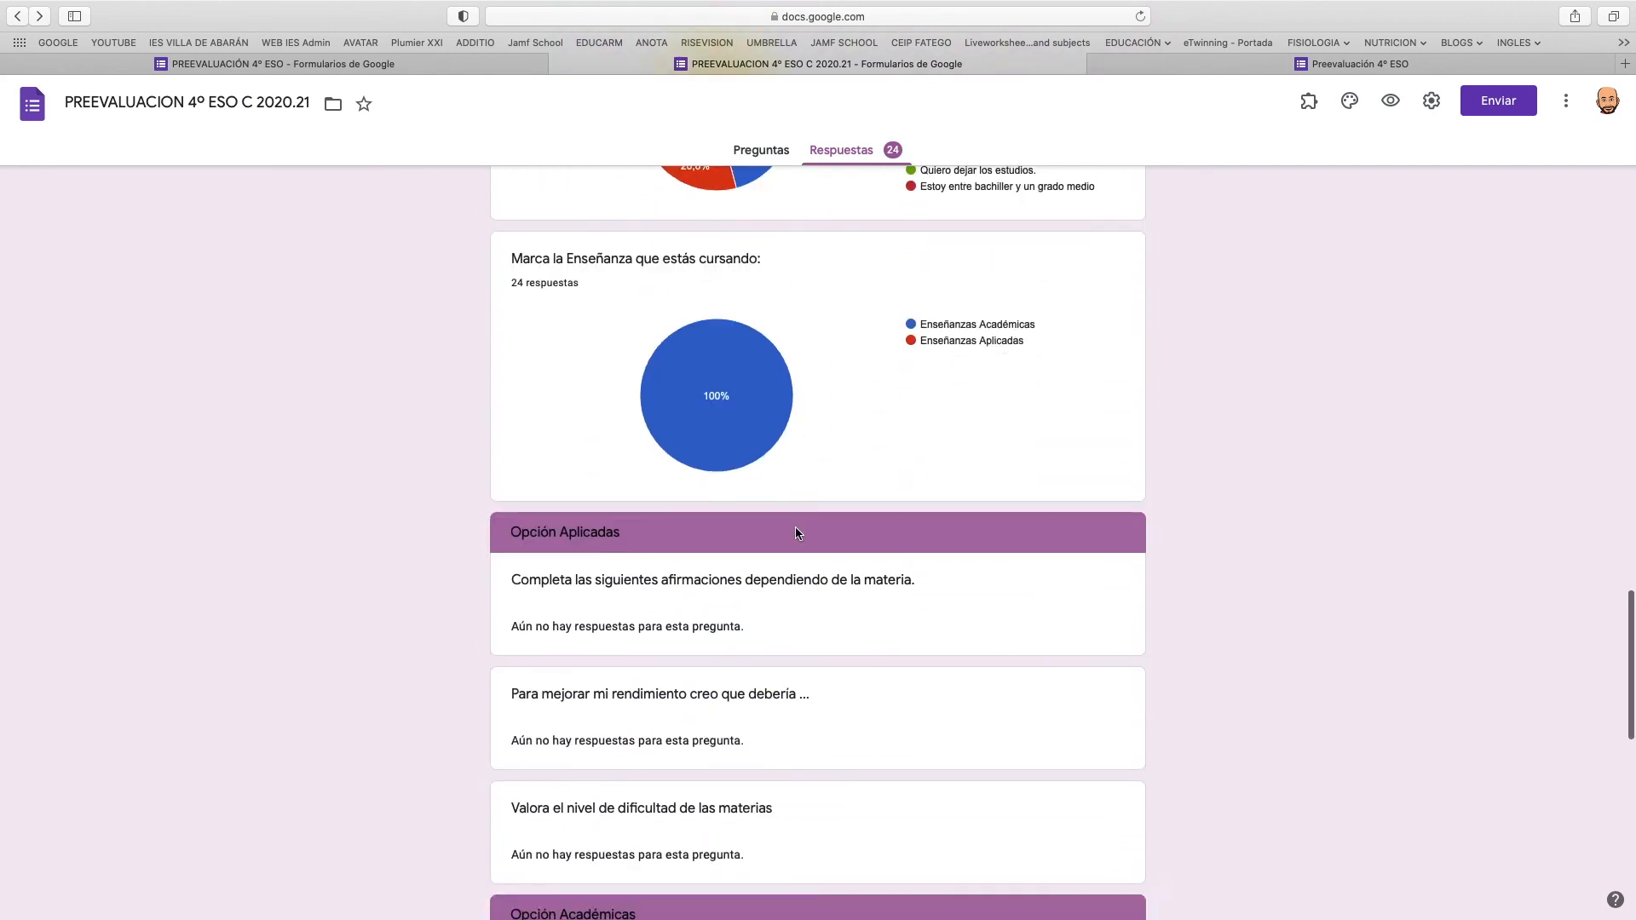
scroll(795, 532, "up", 20)
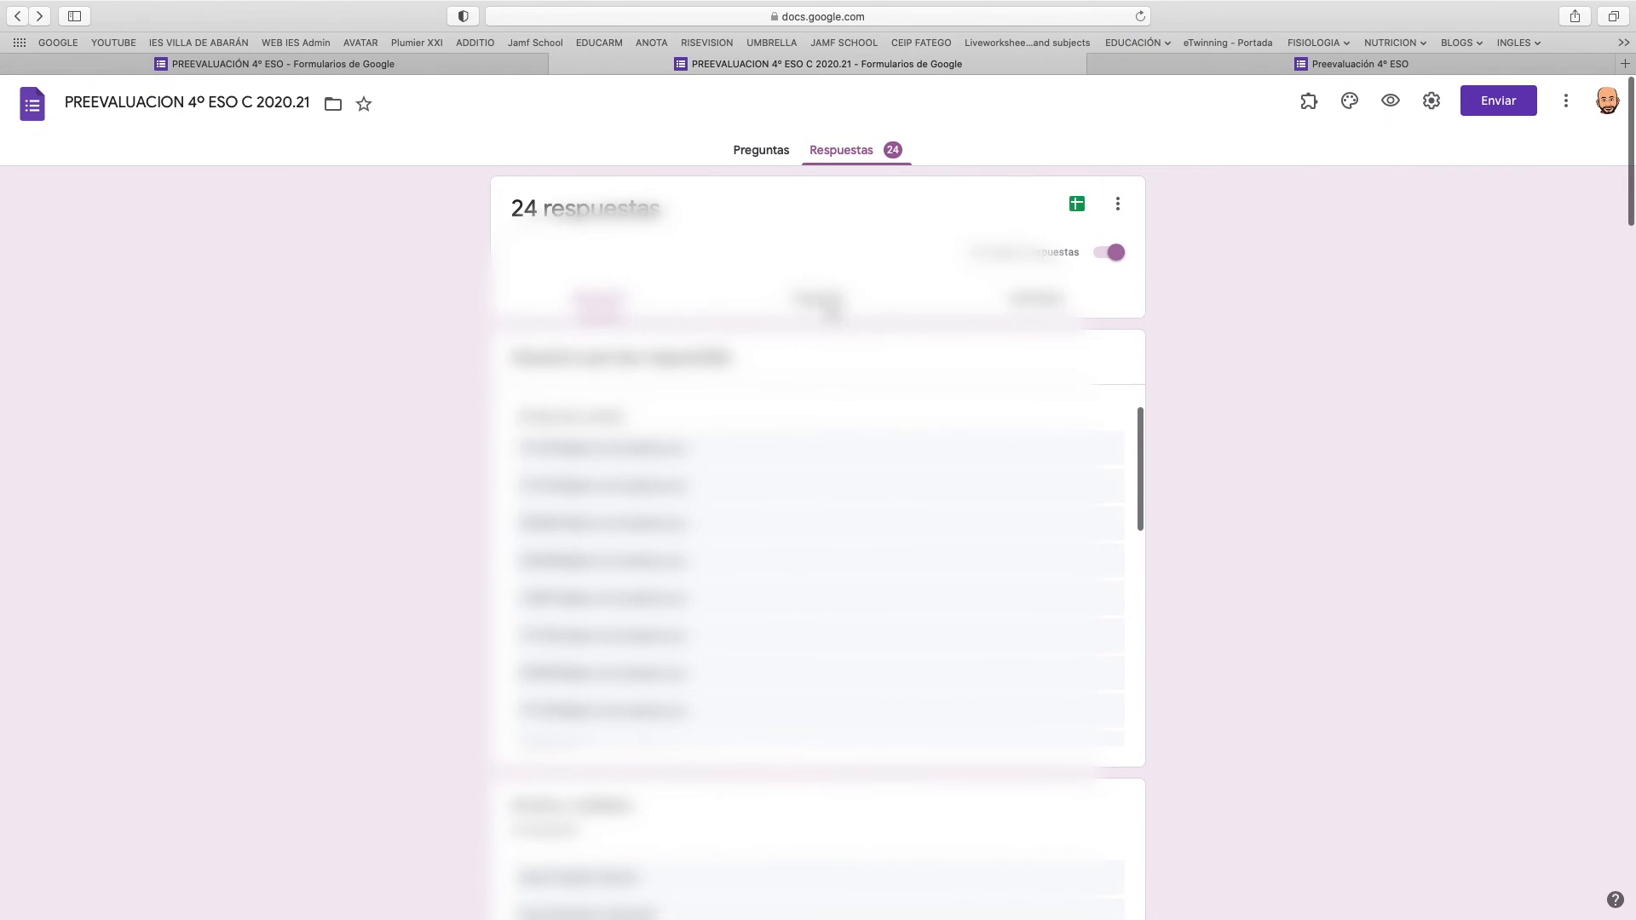
View the responses by question for "Marca la Enseñanza que estás cursando:".
left_click(818, 298)
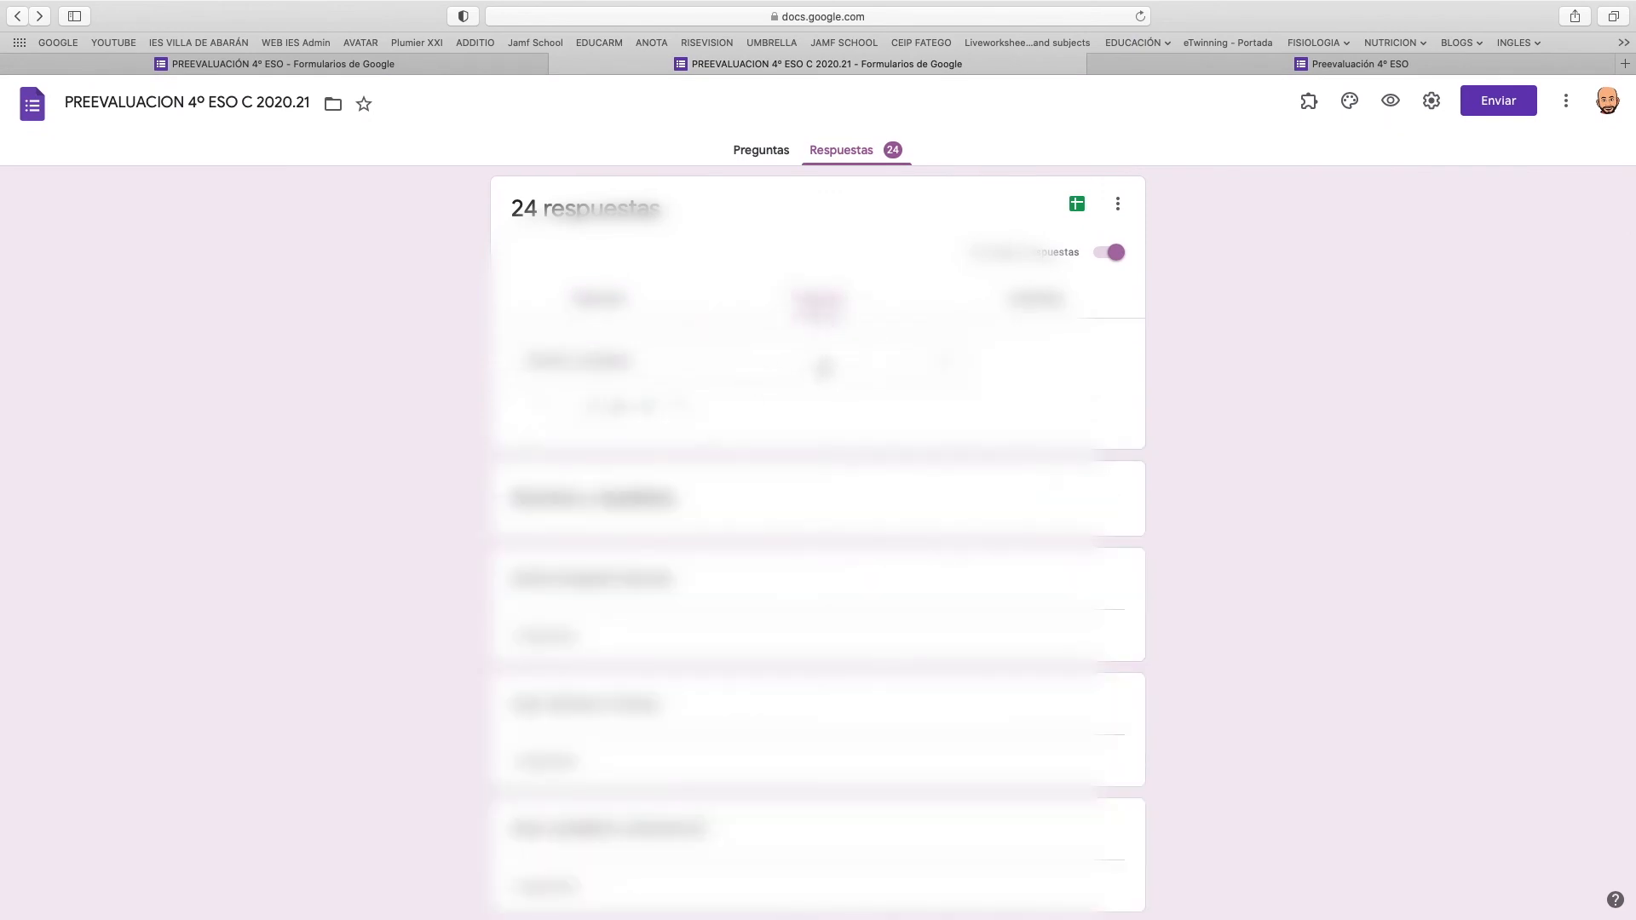
left_click(823, 364)
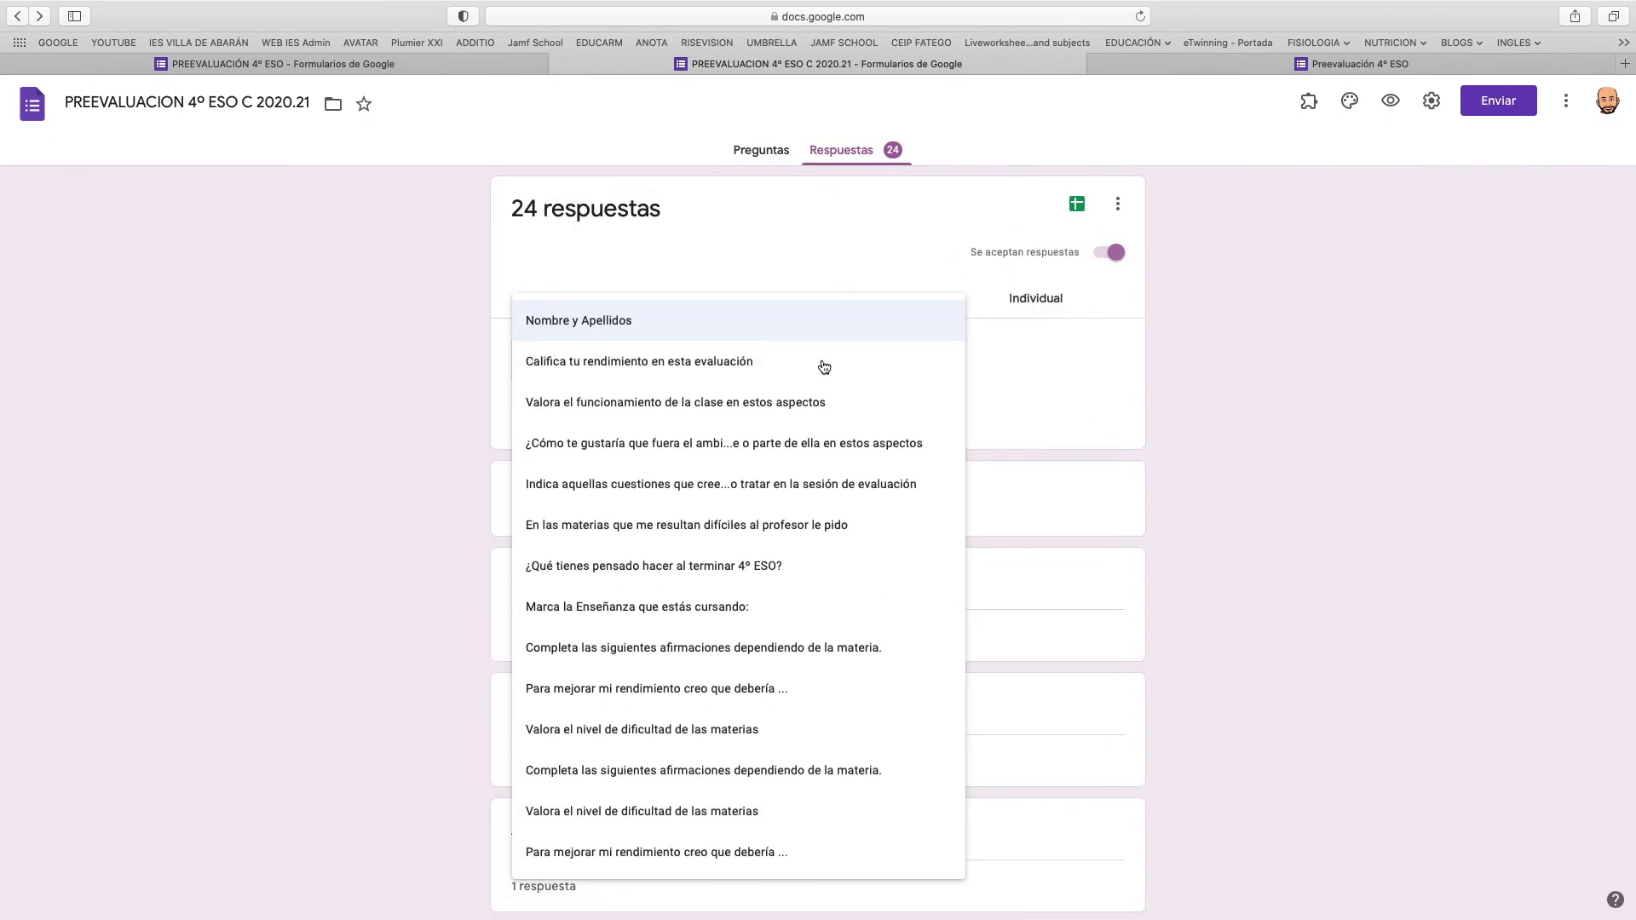
left_click(711, 607)
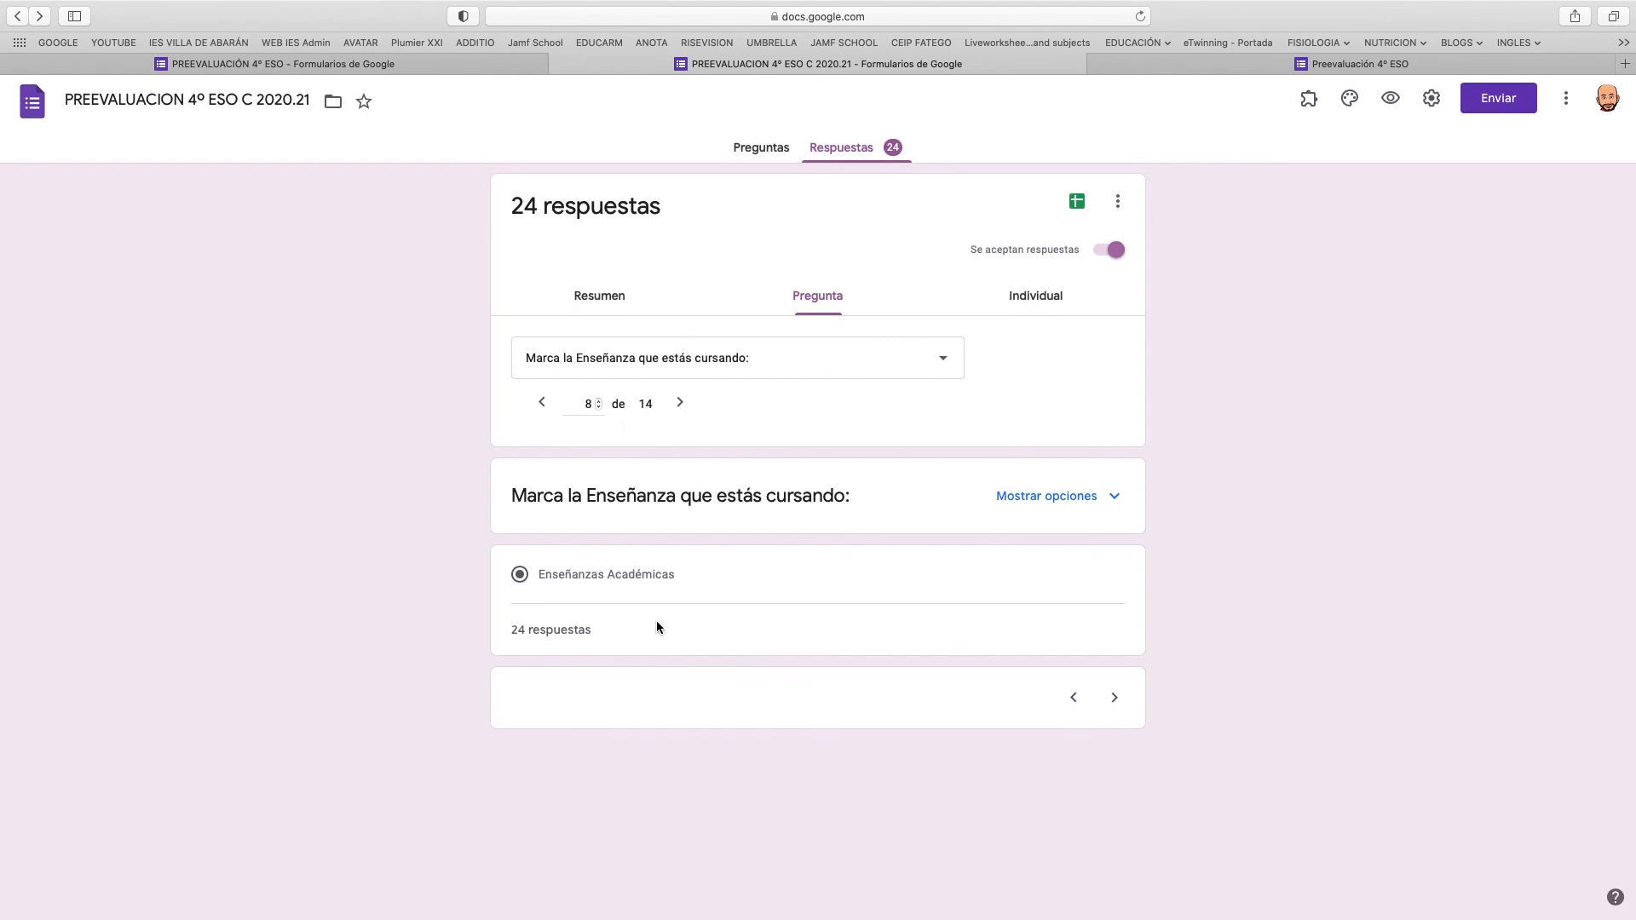
View the responses to the first "Para mejorar mi rendimiento creo que debería ..." question and to the question about the desired class atmosphere.
left_click(877, 356)
left_click(689, 511)
scroll(714, 591, "down", 3)
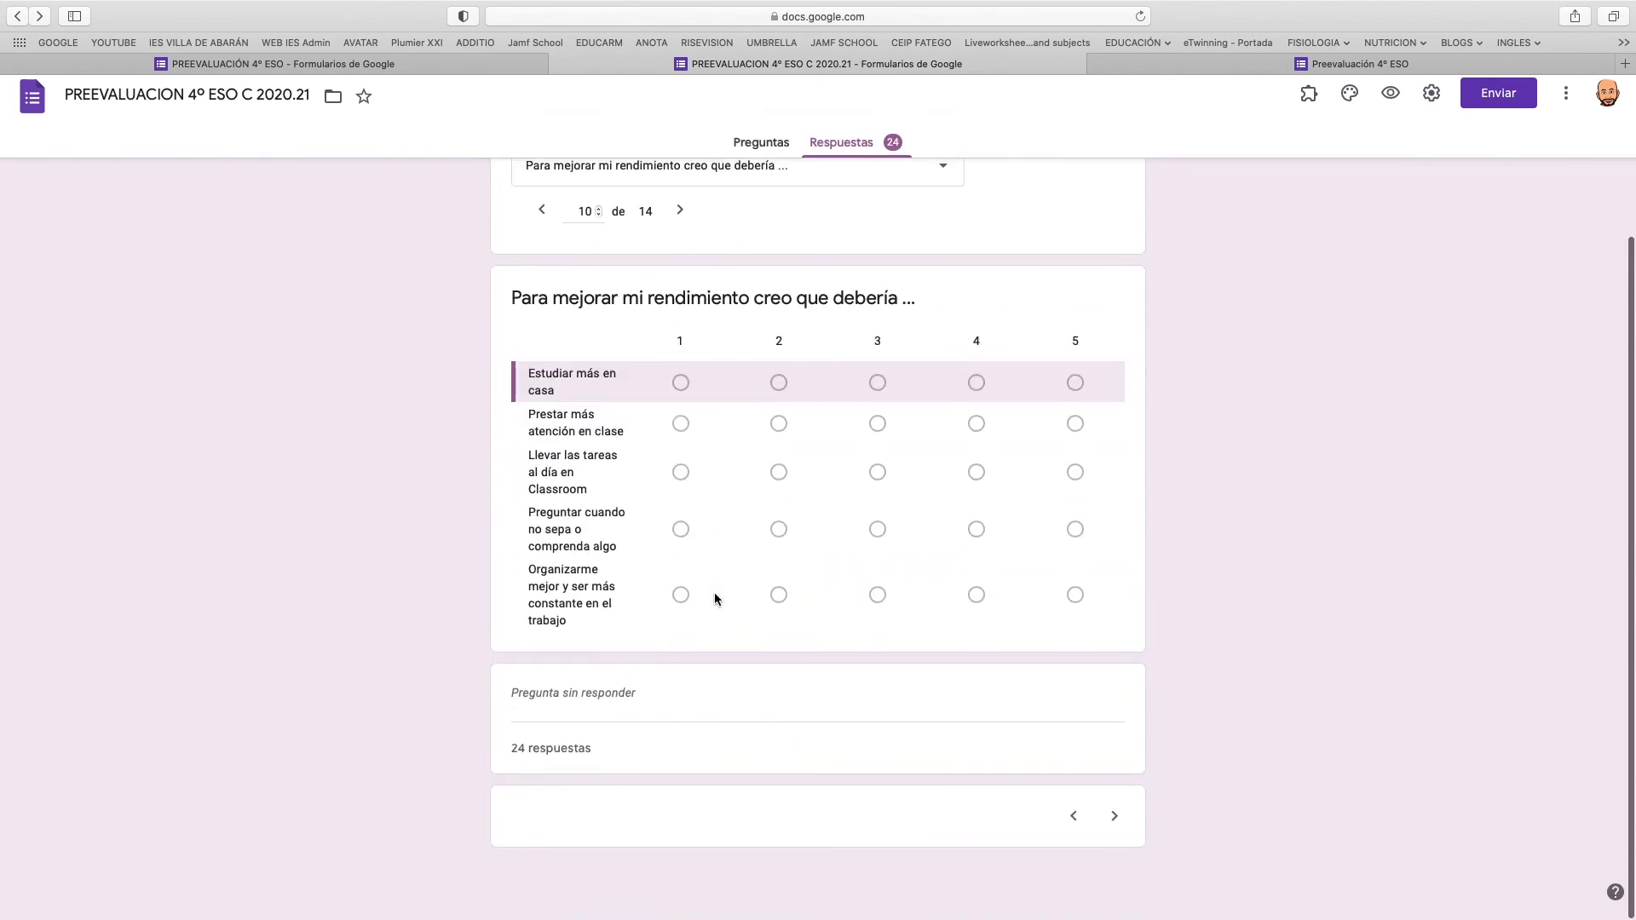
scroll(714, 591, "up", 1)
scroll(713, 592, "down", 1)
scroll(686, 580, "up", 1)
scroll(686, 580, "up", 3)
left_click(782, 367)
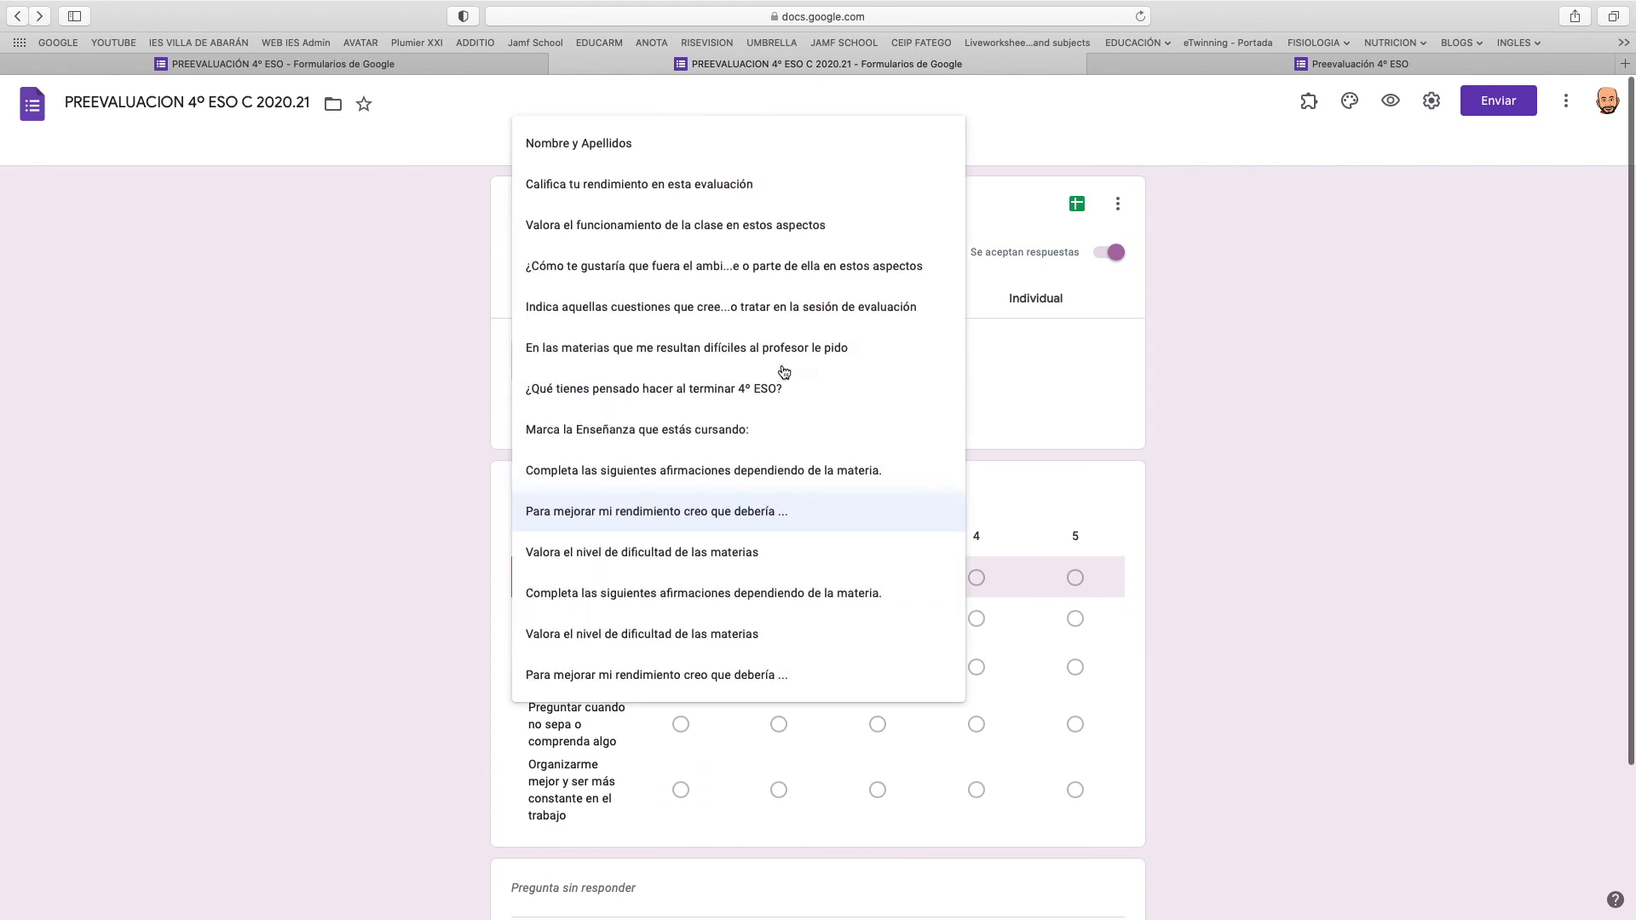
left_click(639, 266)
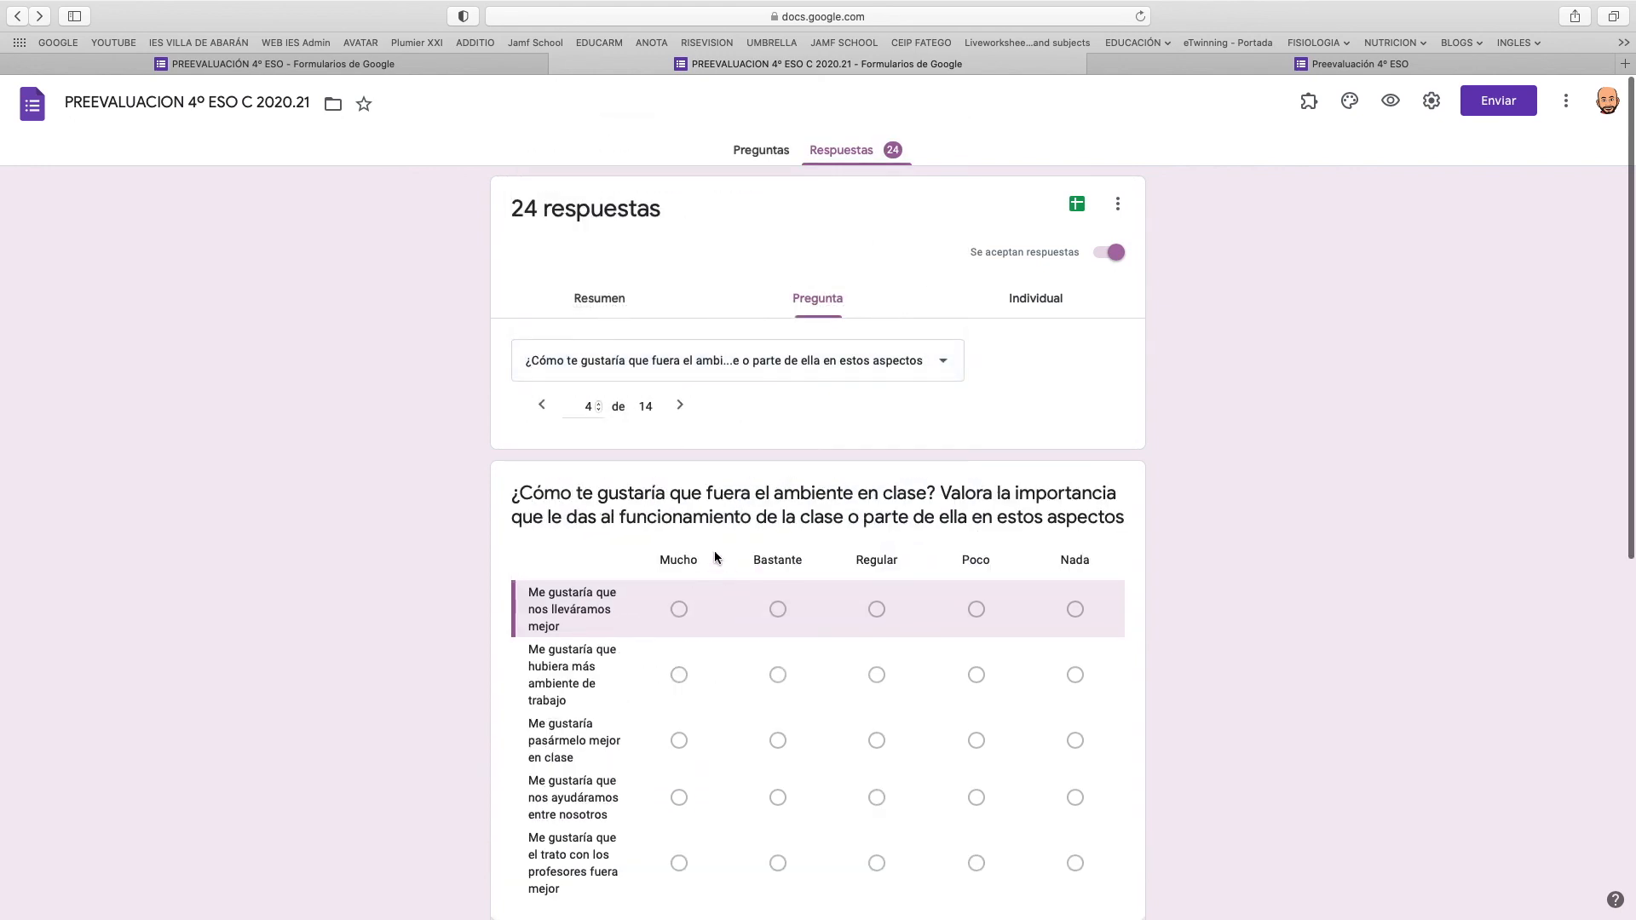
Review another respondent's individual answers throughout the form, and open the additional options for the responses.
left_click(1019, 300)
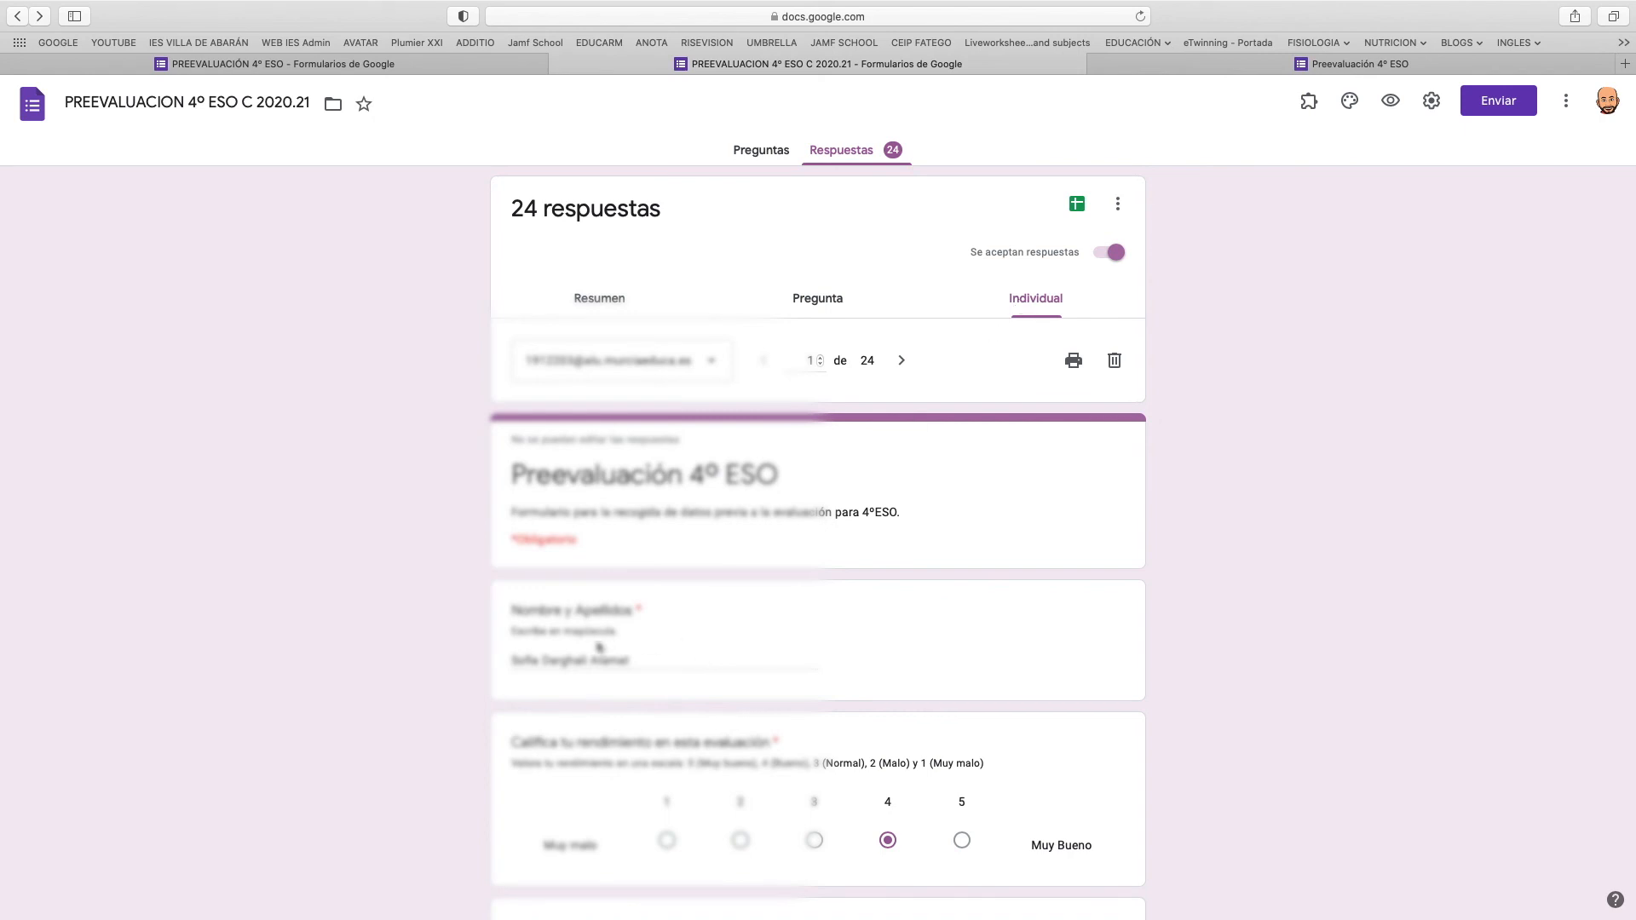
left_click(686, 365)
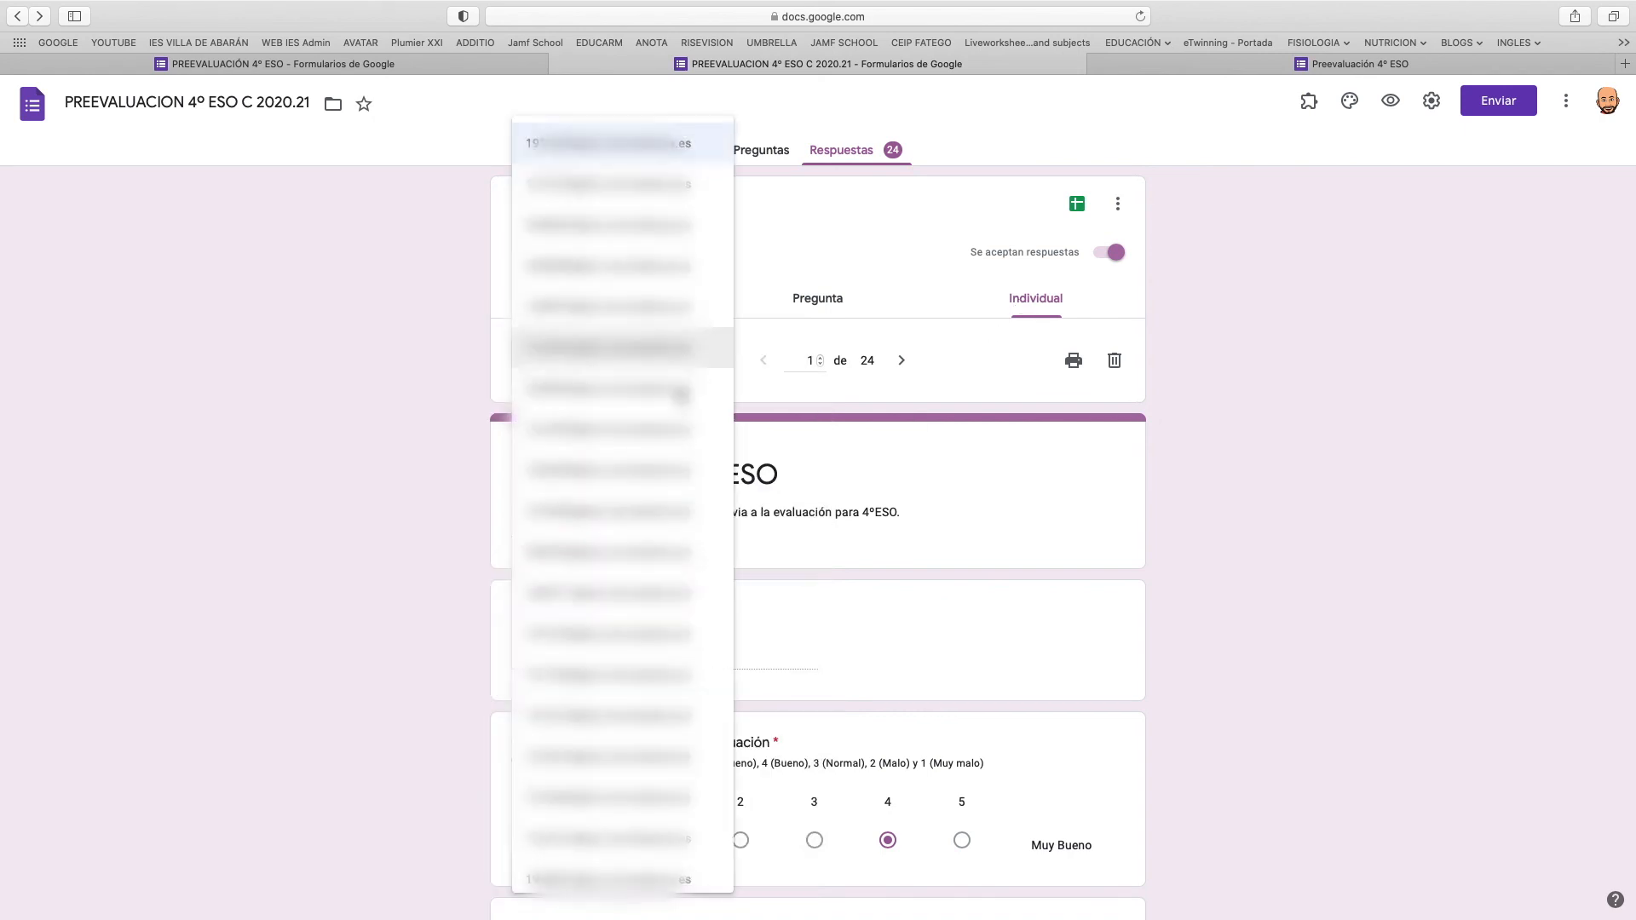
left_click(625, 554)
scroll(431, 660, "down", 7)
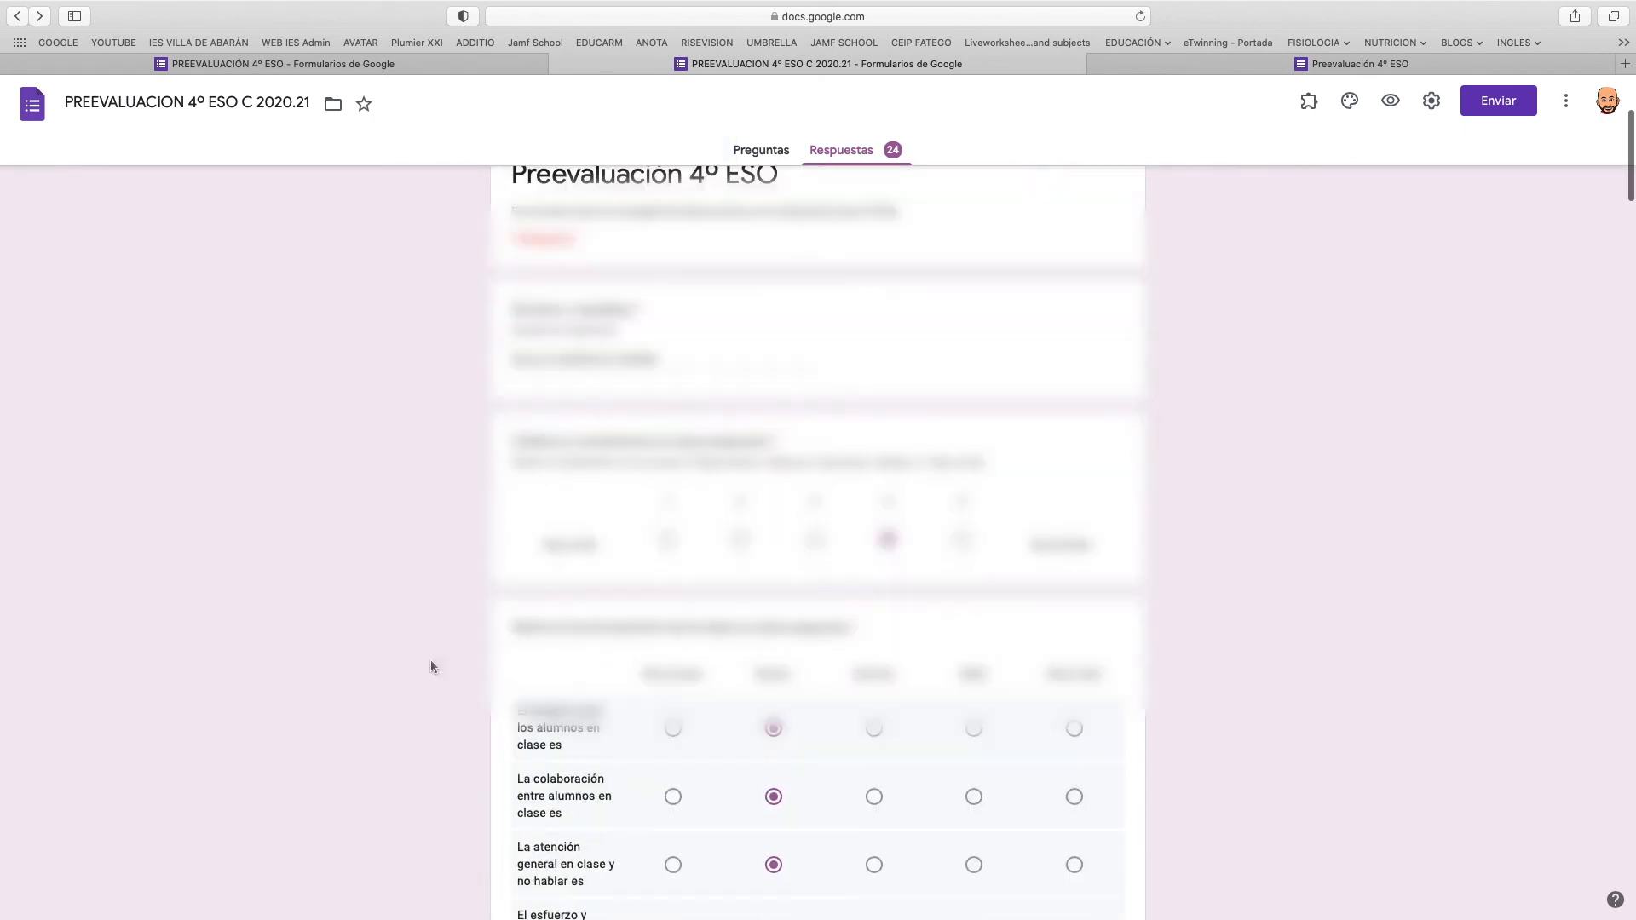
scroll(431, 660, "down", 15)
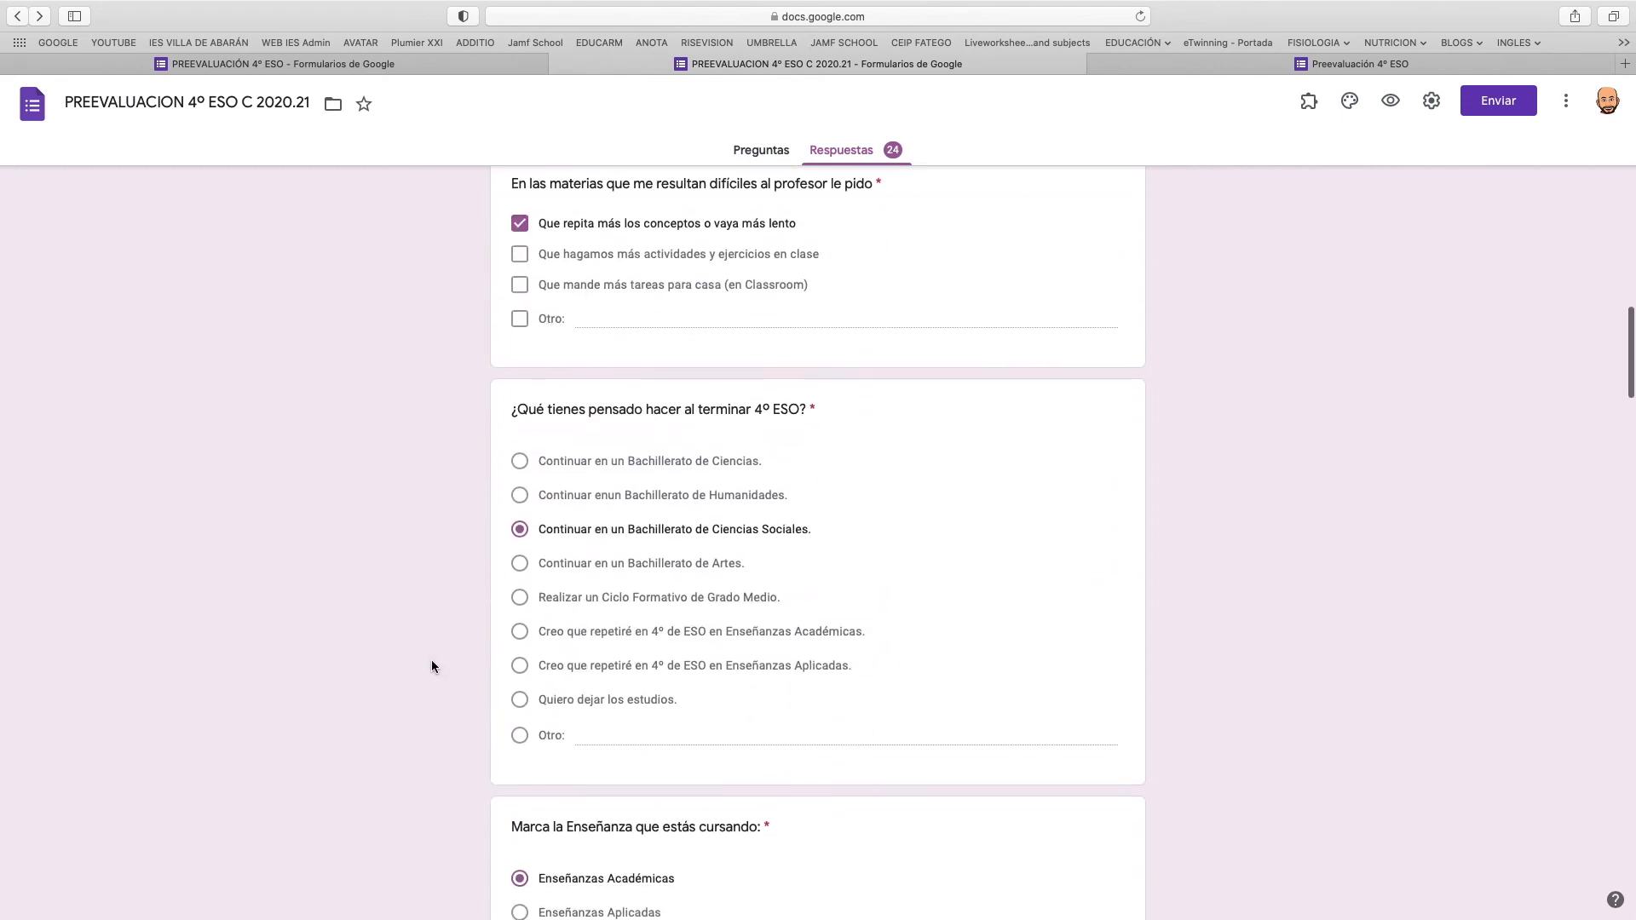
scroll(431, 659, "up", 20)
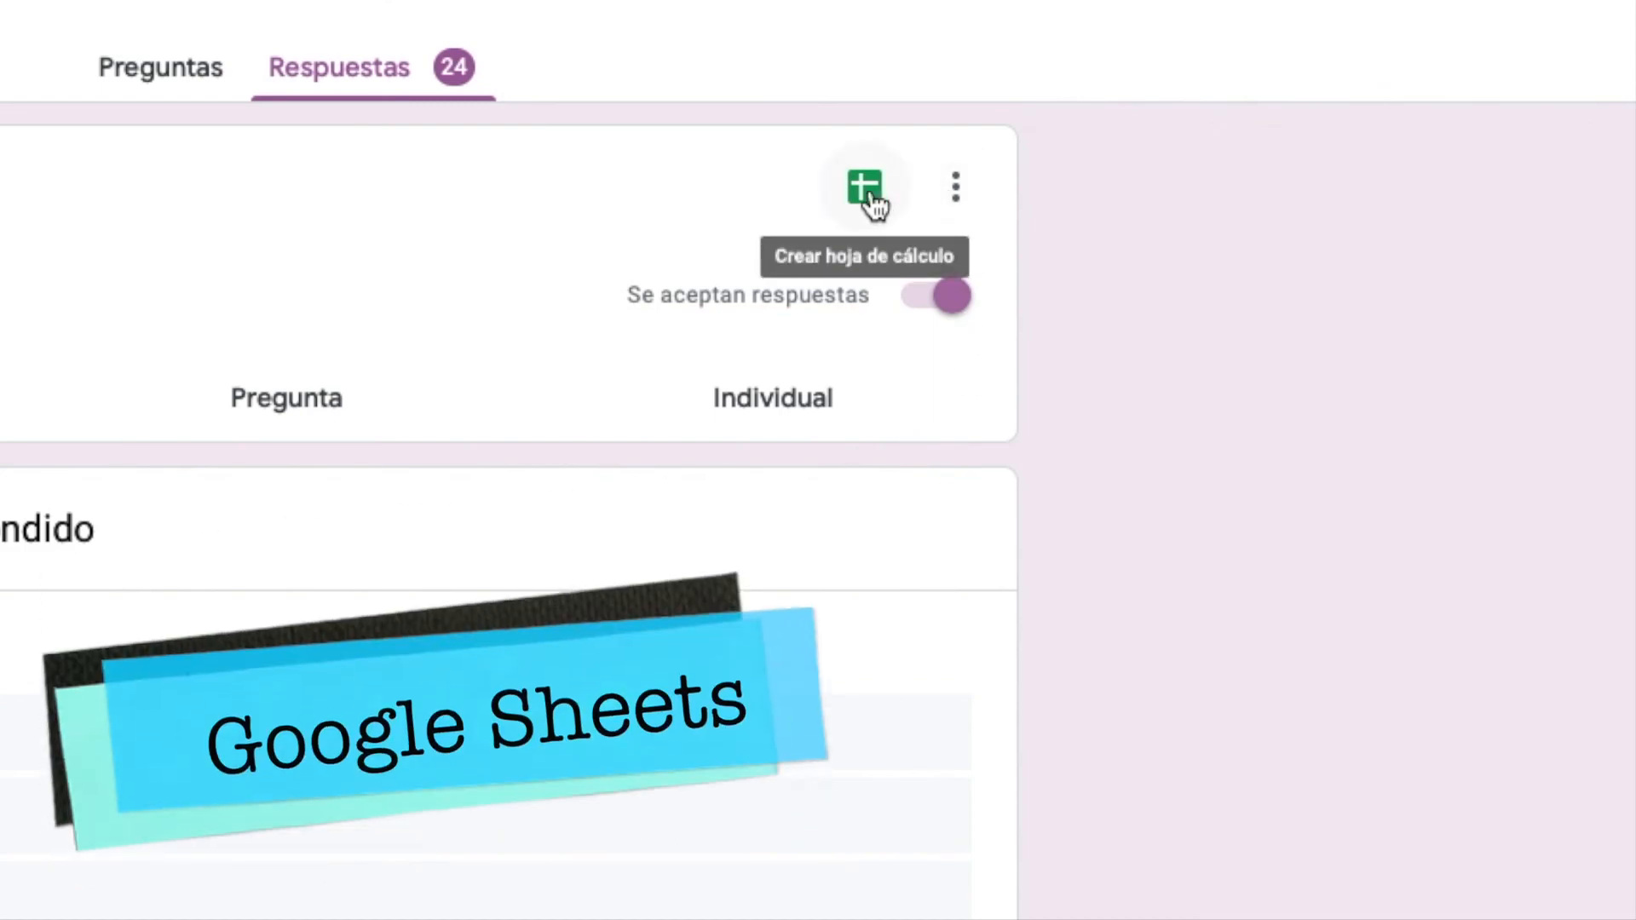
left_click(954, 198)
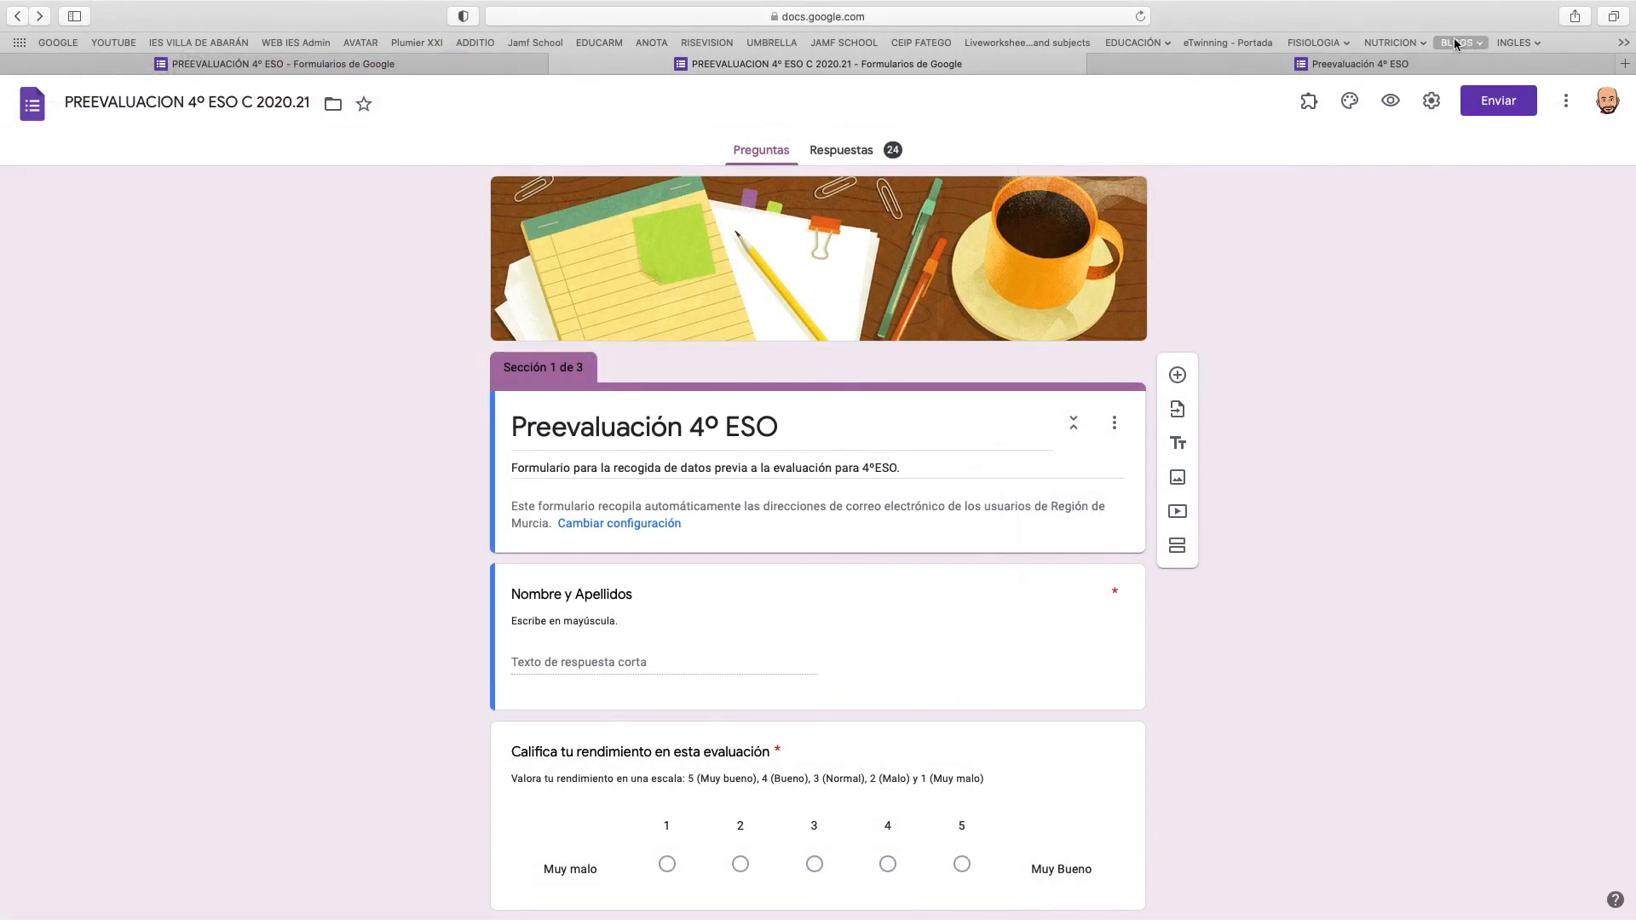
Review the default preferences for new forms and questions and close them without saving.
left_click(1565, 104)
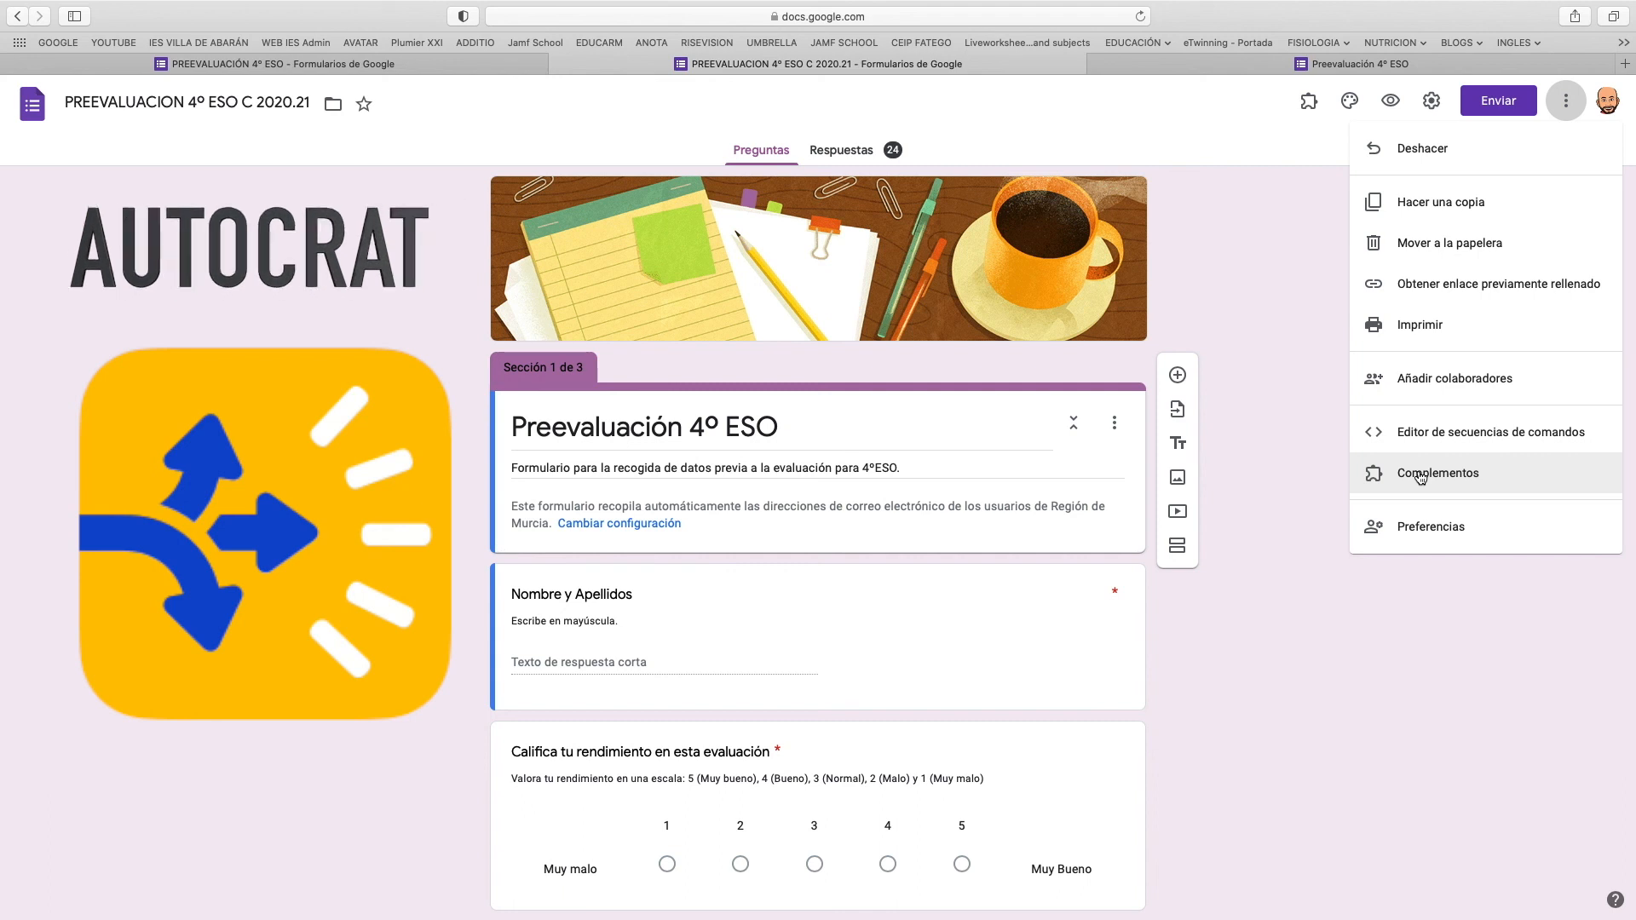
left_click(1421, 534)
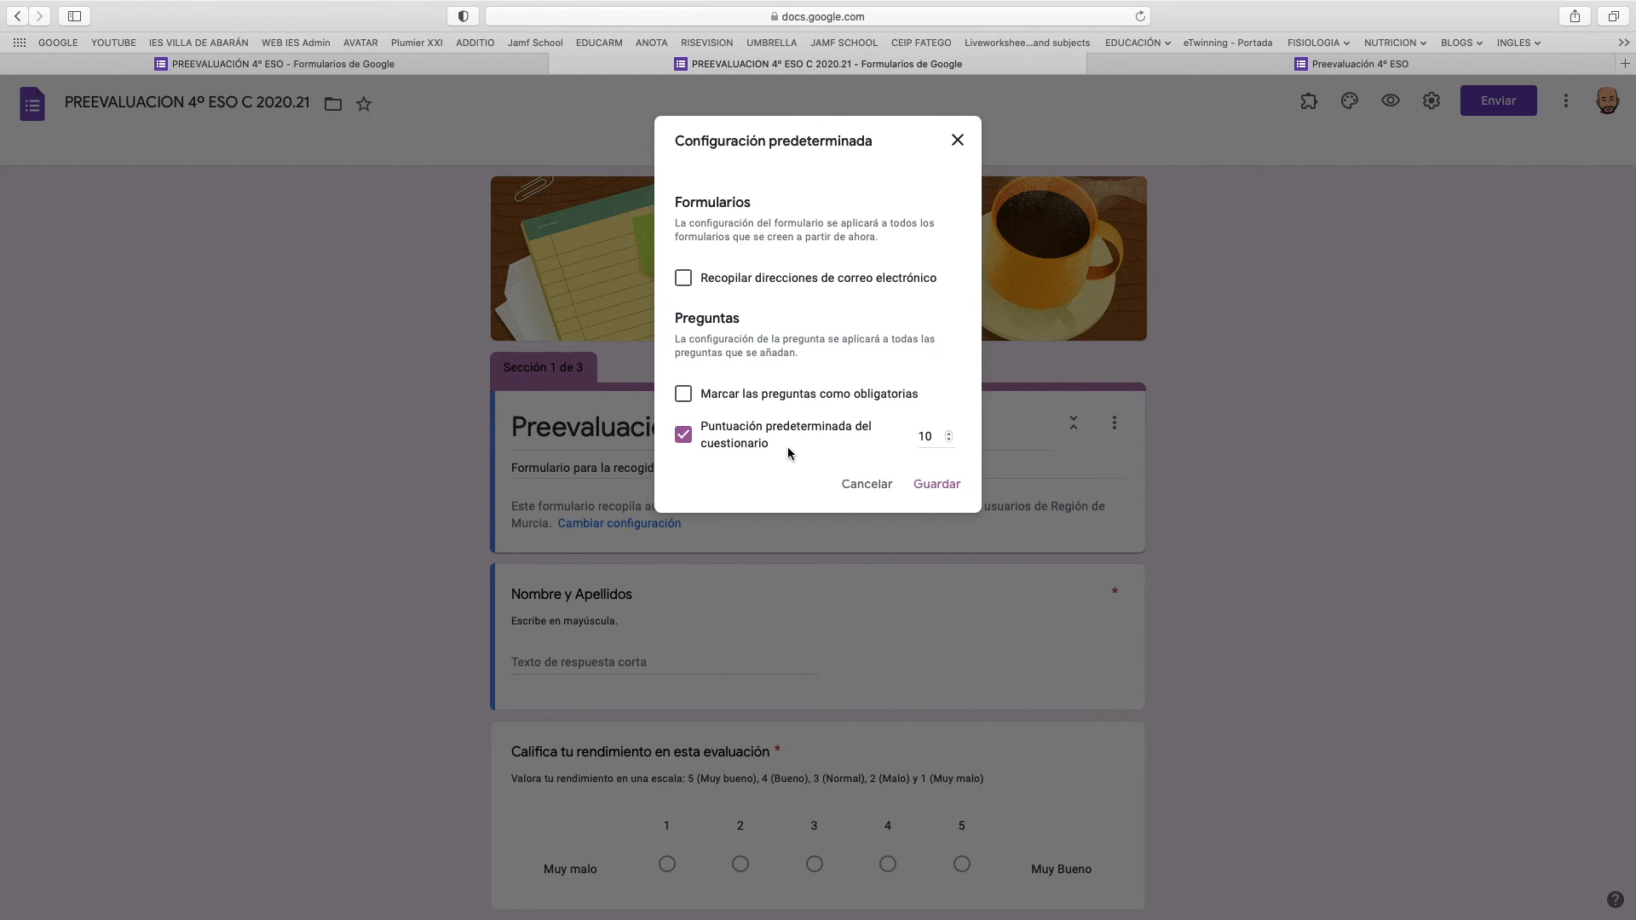
left_click(959, 140)
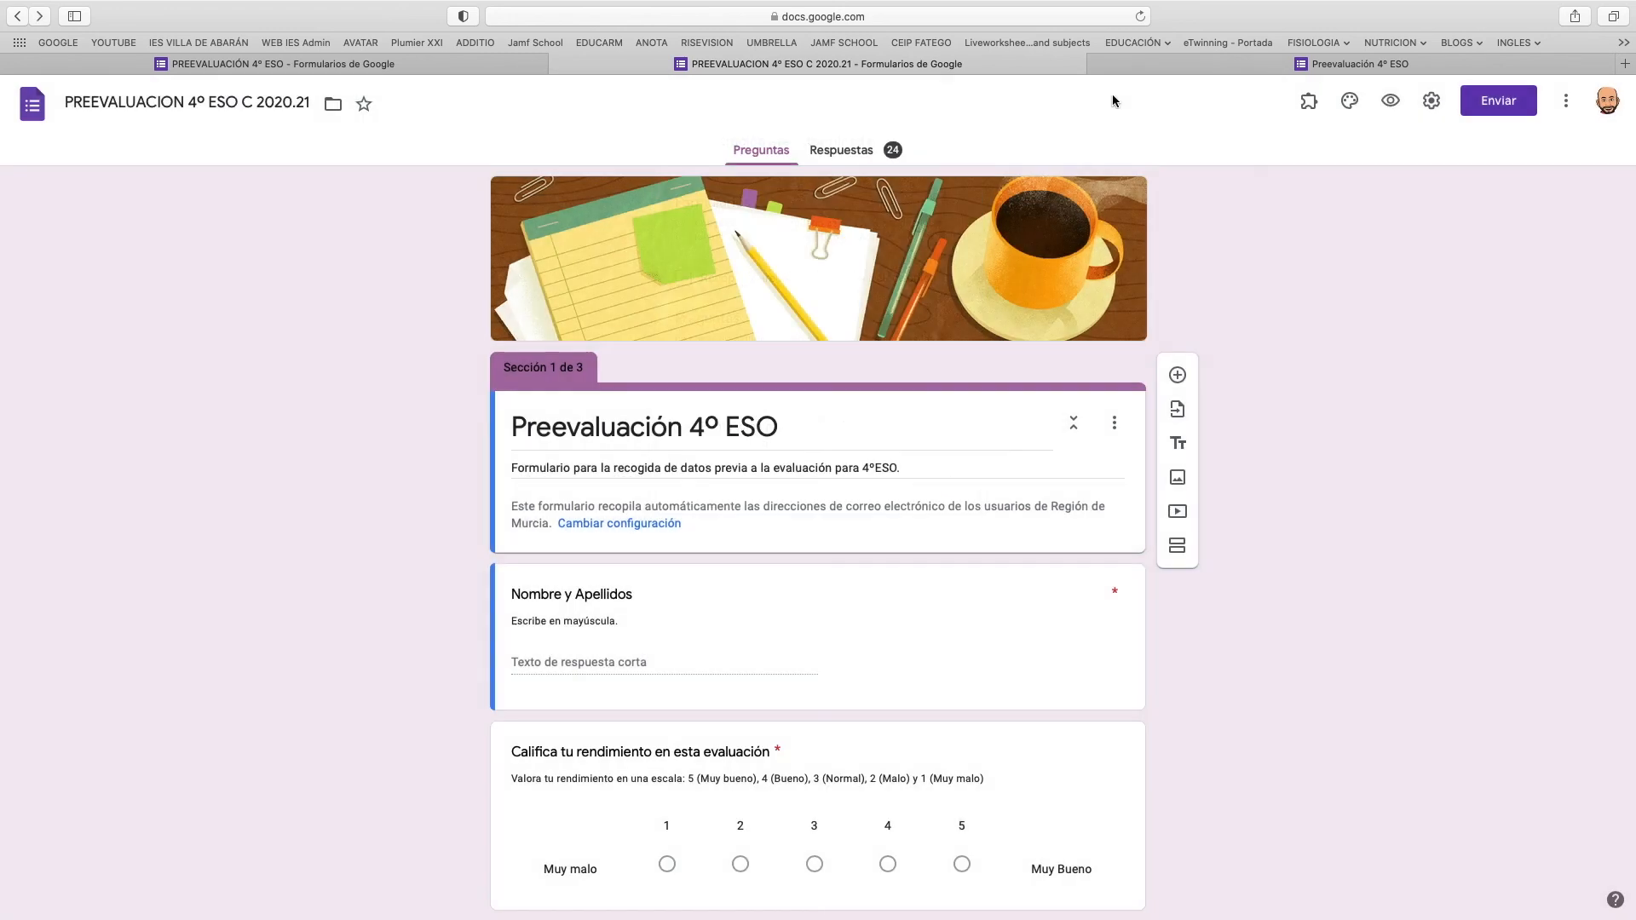